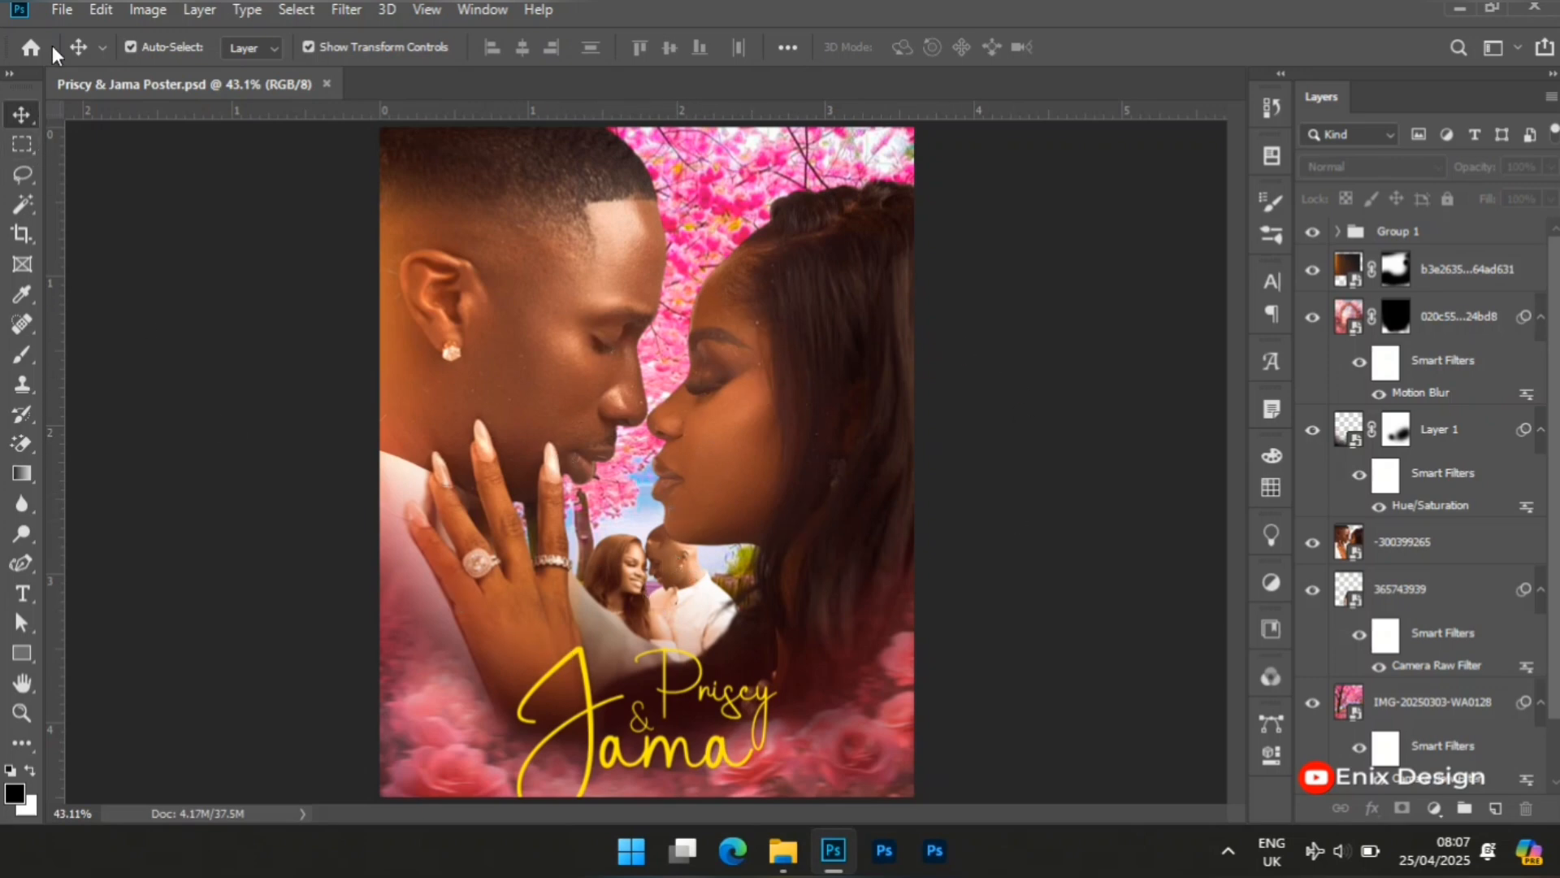
Step: Create a new 1080 x 1350 px document at 300 ppi in RGB colour with a white background
{"action": "left_click", "coordinate": [61, 12]}
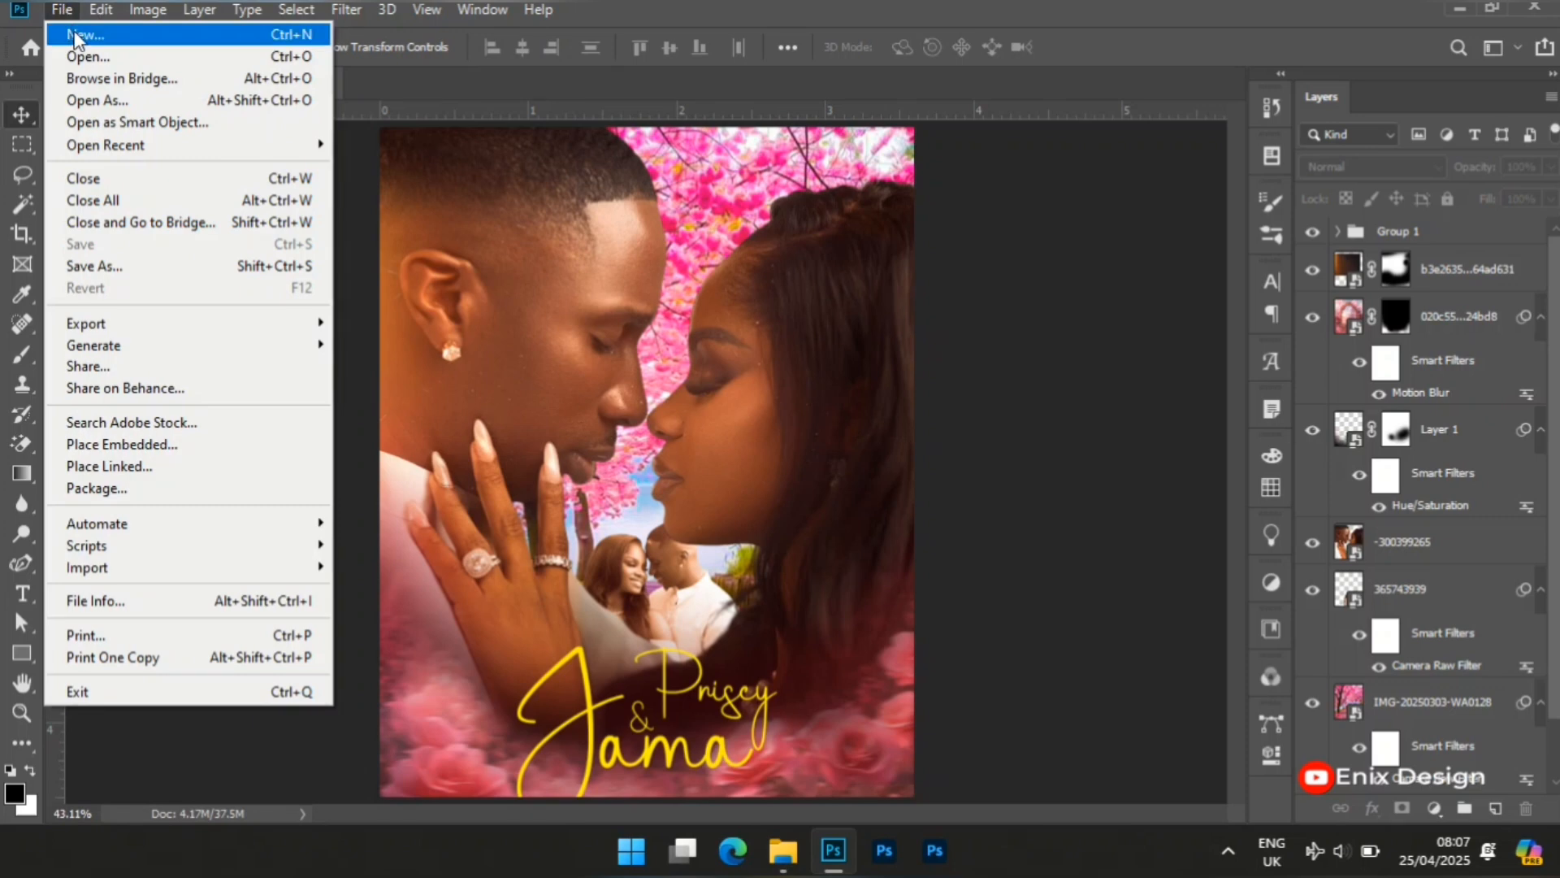
{"action": "left_click", "coordinate": [75, 34]}
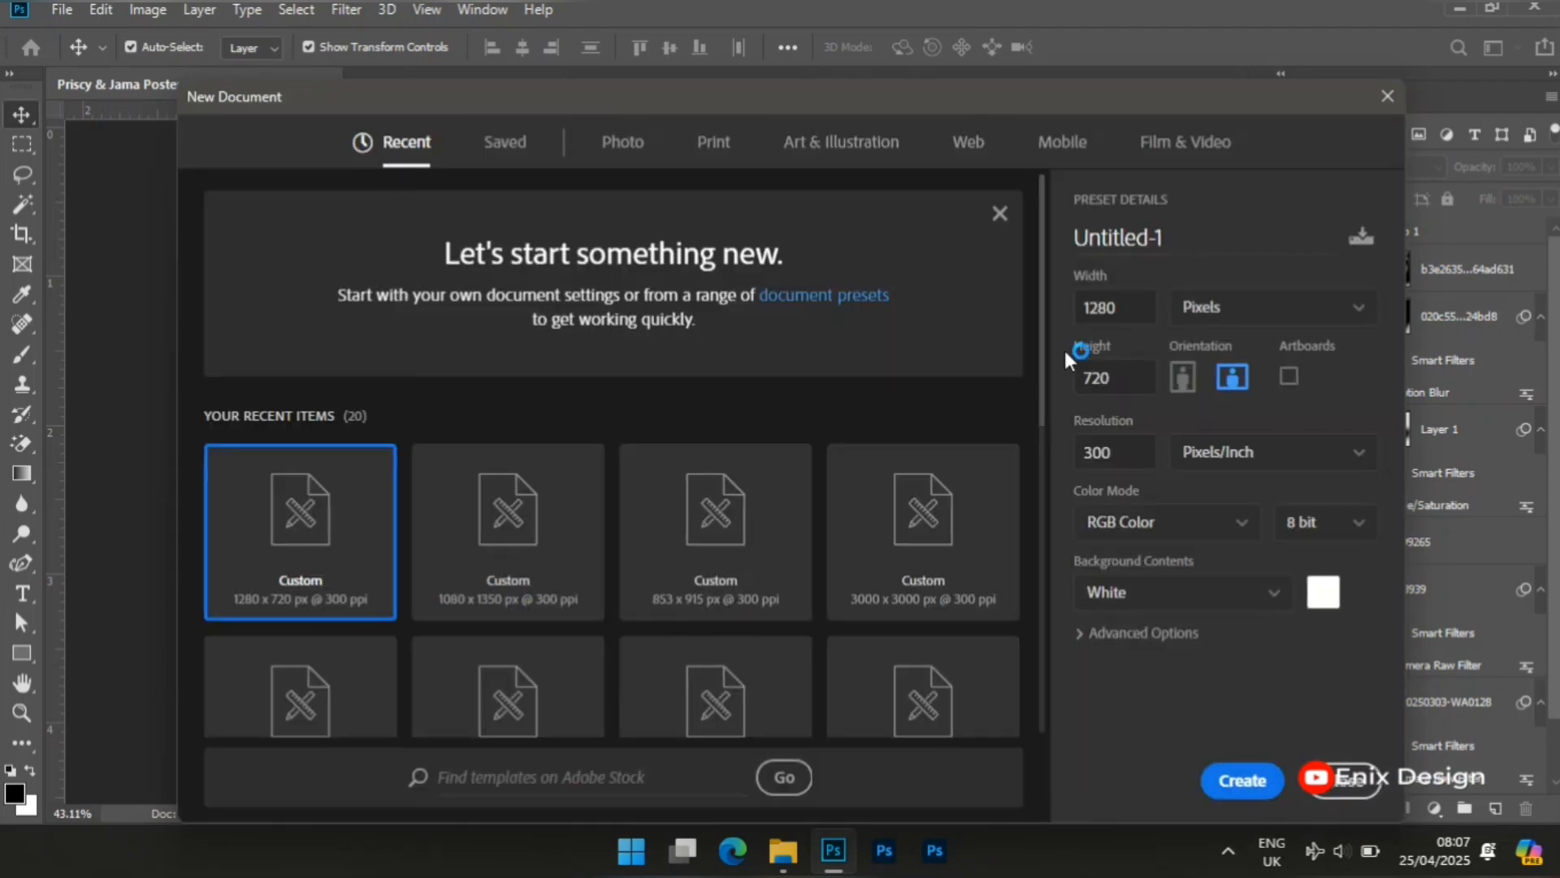
{"action": "left_click", "coordinate": [1139, 312]}
{"action": "left_click", "coordinate": [1110, 312]}
{"action": "key", "text": "BackSpace"}
{"action": "type", "text": "1080"}
{"action": "left_click", "coordinate": [1137, 382]}
{"action": "key", "text": "BackSpace"}
{"action": "type", "text": "1"}
{"action": "left_click", "coordinate": [1237, 777]}
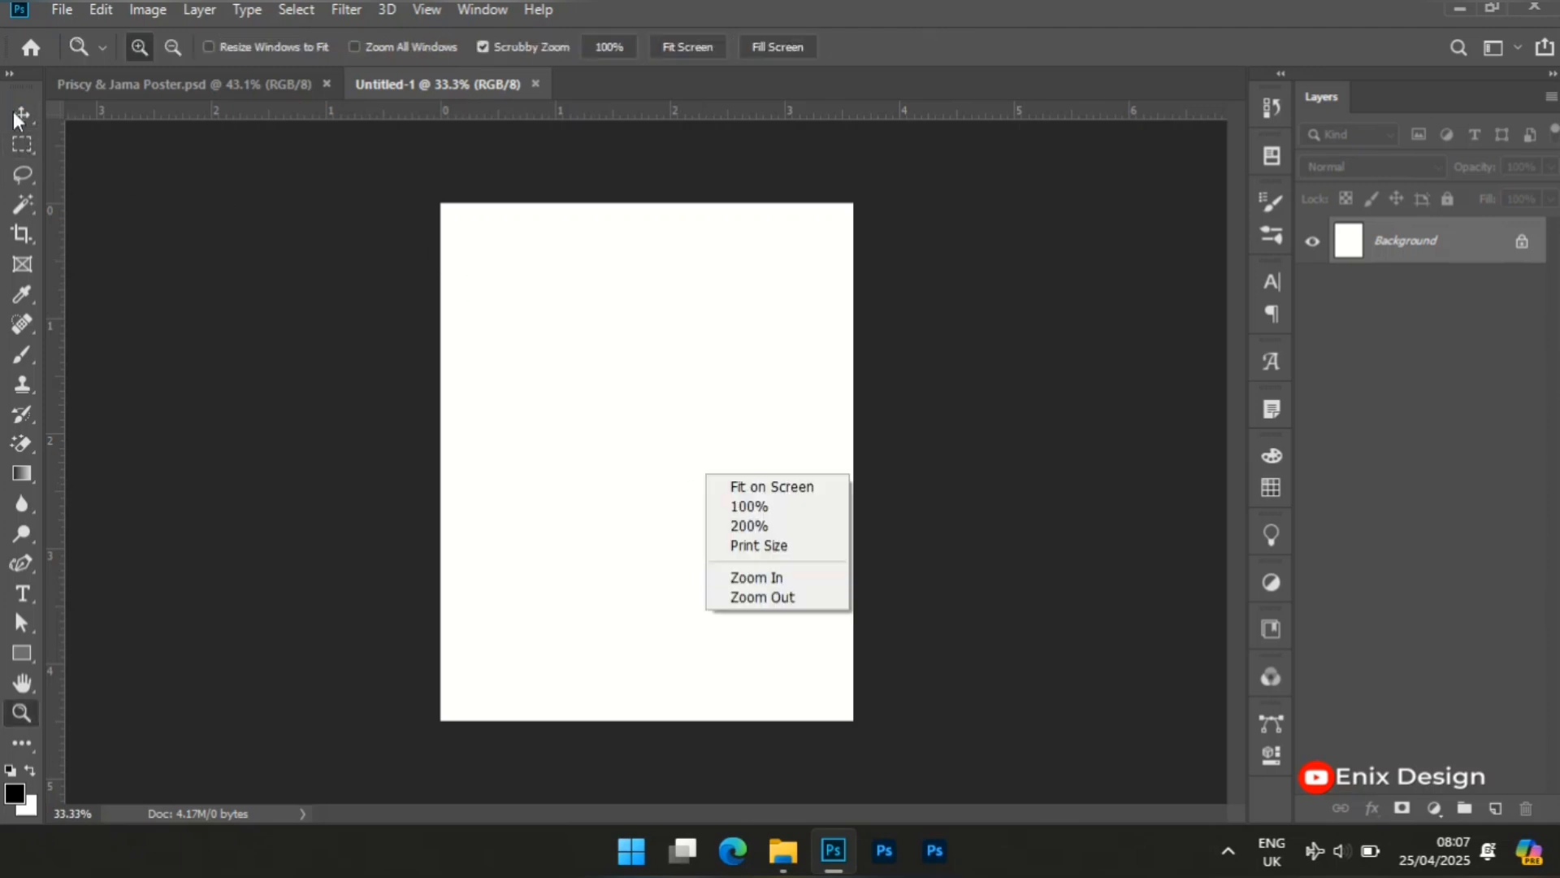
Step: Place IMG-20250303-WA0128.jpg from New folder (4) and scale it to about 49% so it covers the whole canvas
{"action": "left_click", "coordinate": [13, 113]}
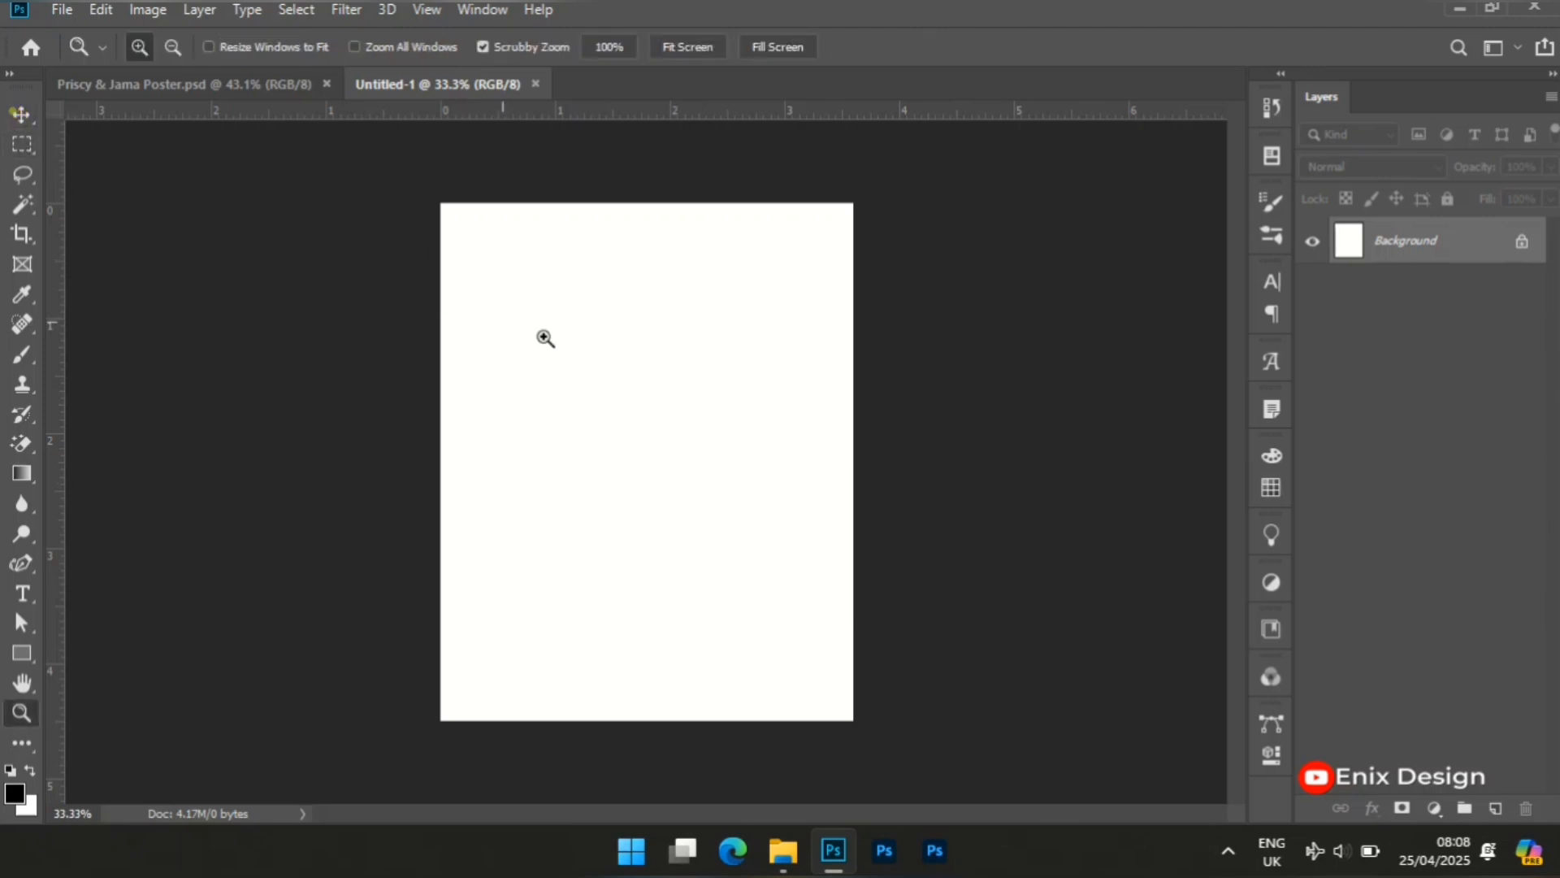
{"action": "right_click", "coordinate": [662, 421]}
{"action": "left_click", "coordinate": [704, 434]}
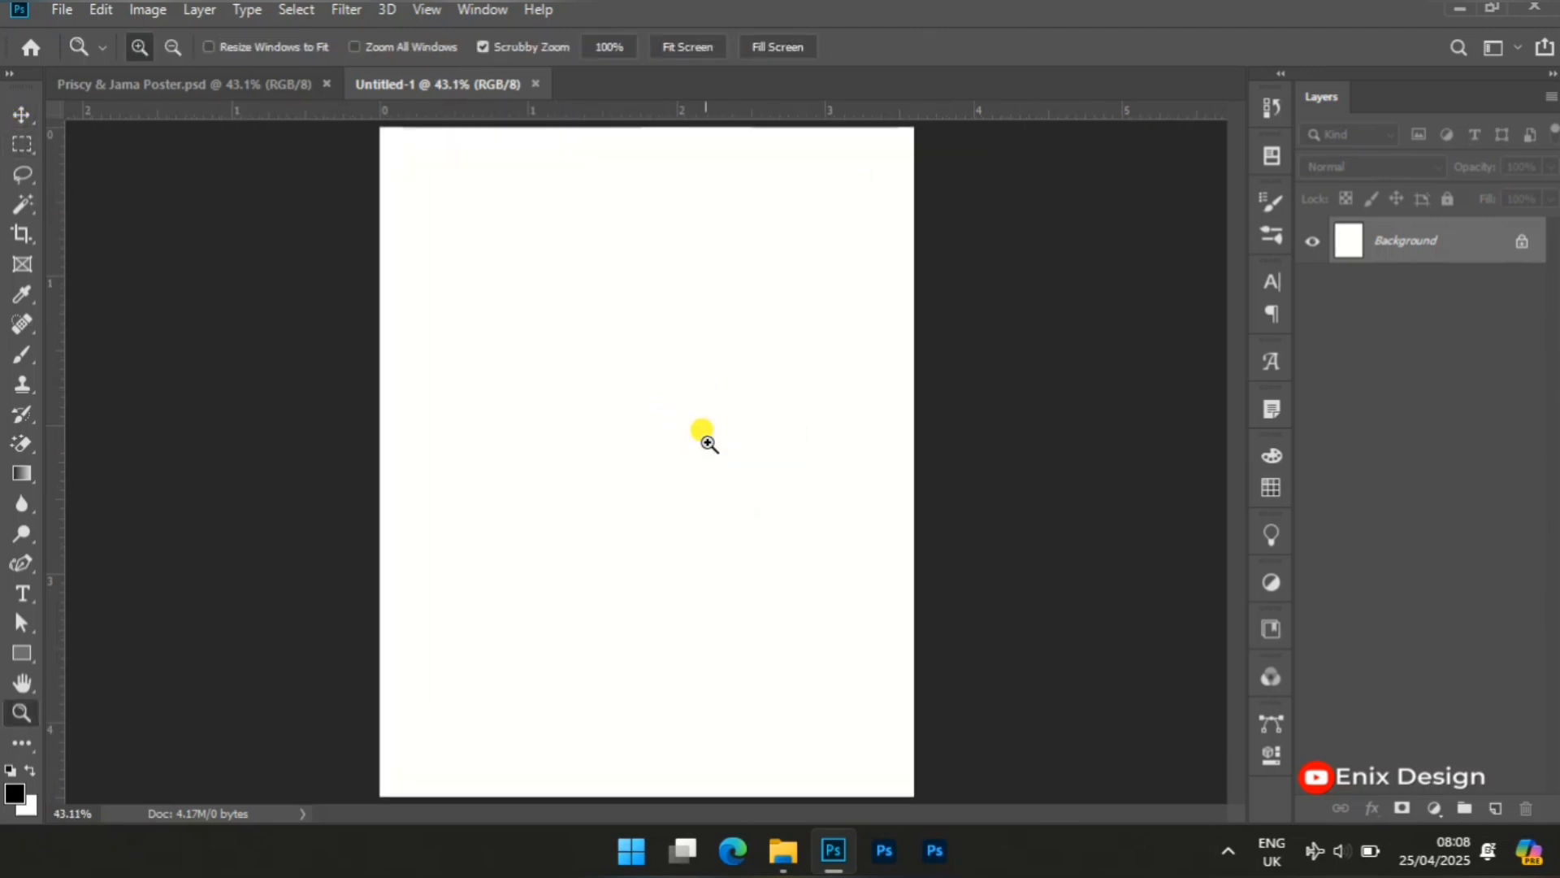
{"action": "mouse_move", "coordinate": [731, 498]}
{"action": "left_mouse_down"}
{"action": "mouse_move", "coordinate": [710, 490]}
{"action": "mouse_move", "coordinate": [720, 498]}
{"action": "left_mouse_up"}
{"action": "key", "text": "v"}
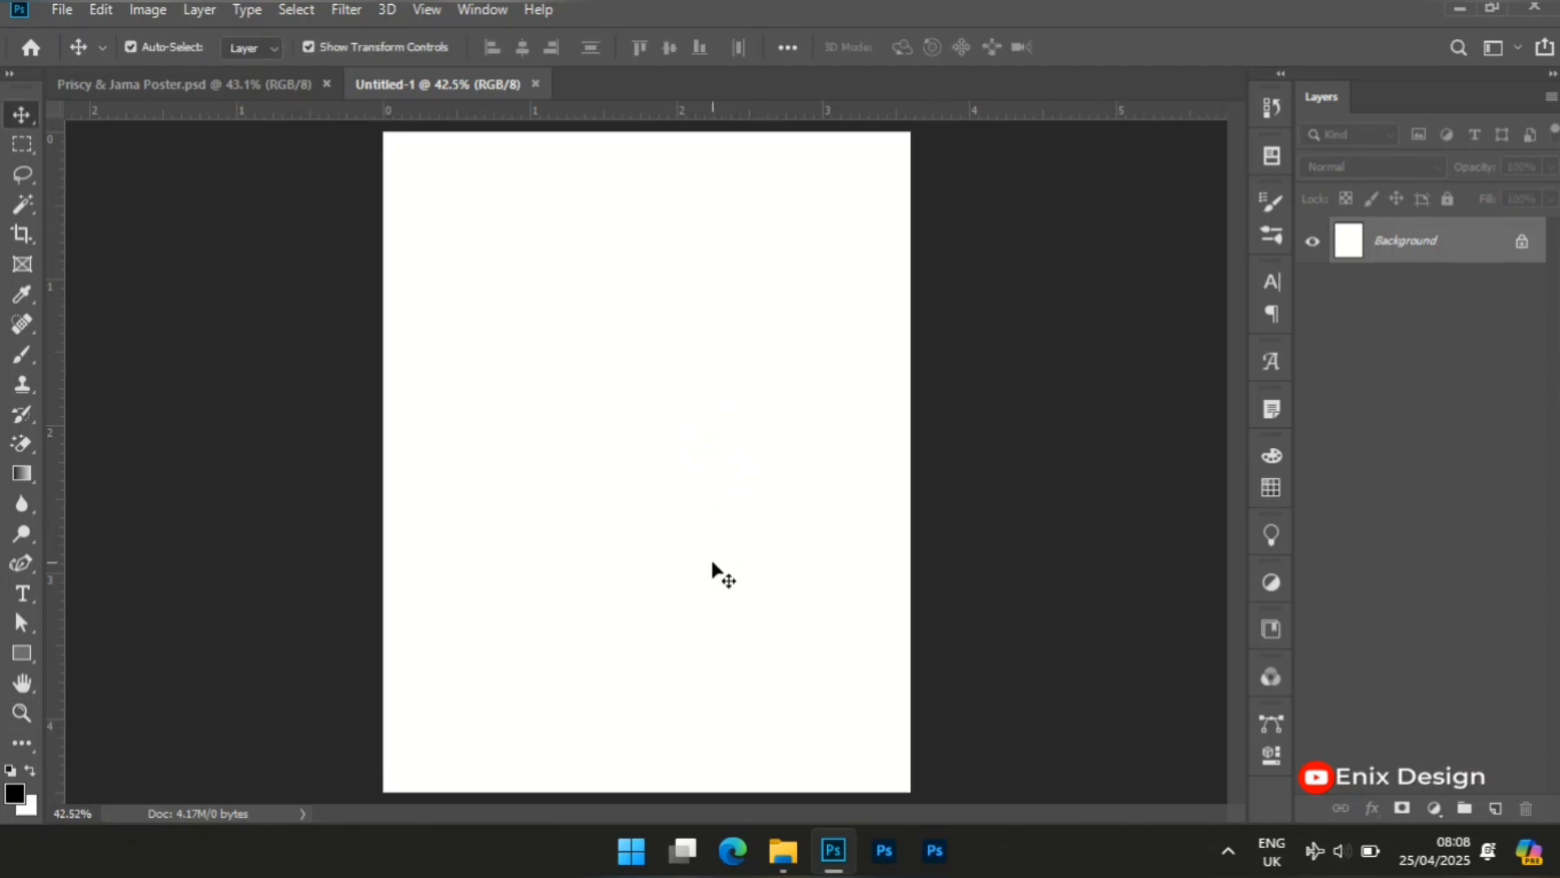
{"action": "mouse_move", "coordinate": [782, 850]}
{"action": "left_click", "coordinate": [705, 687]}
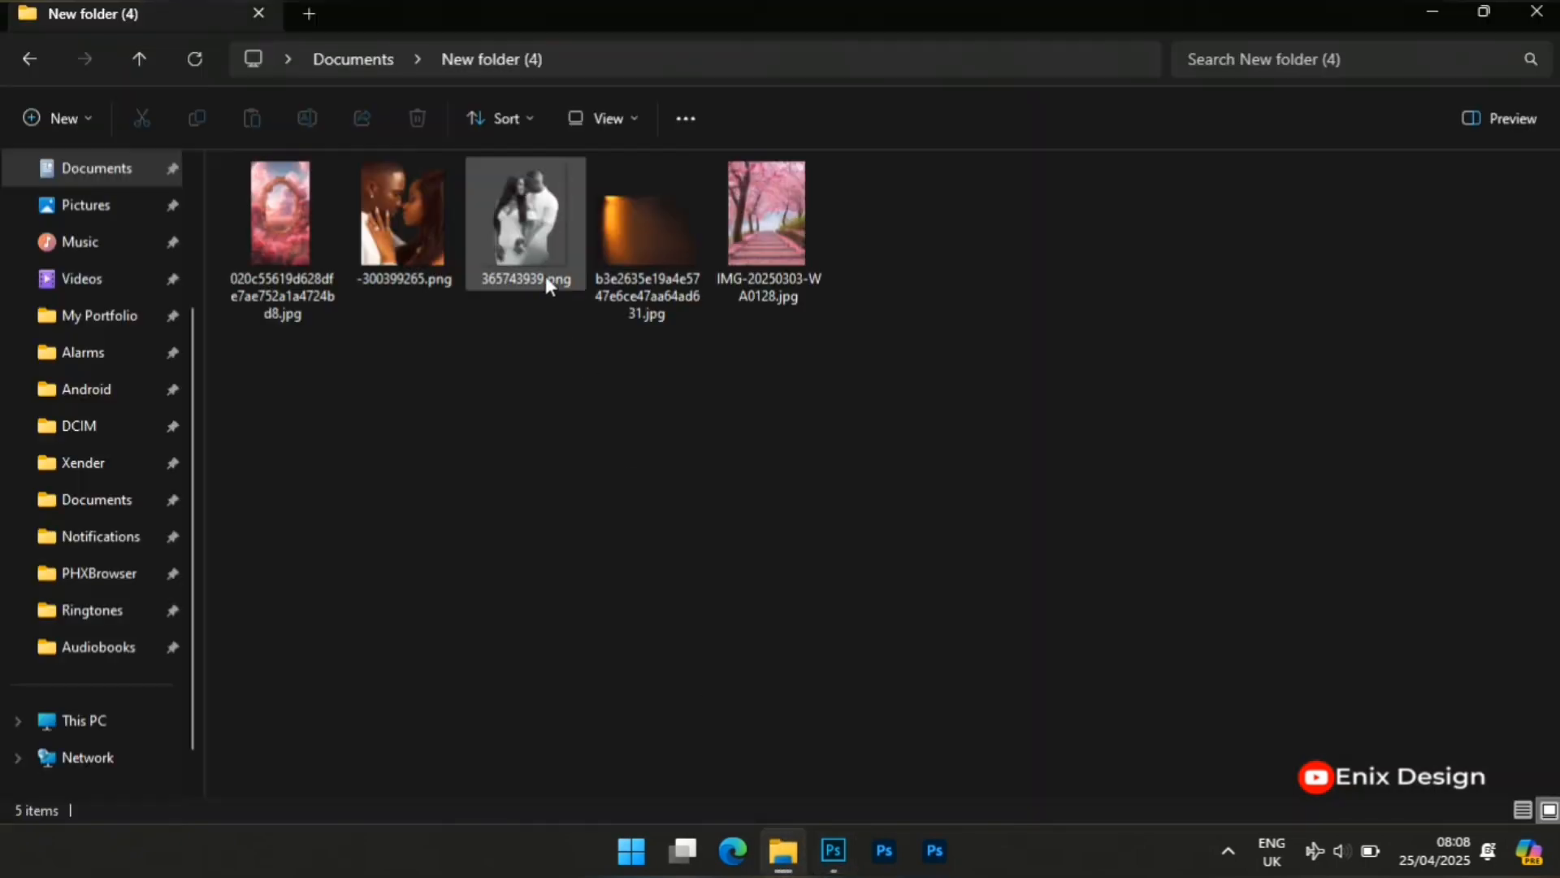
{"action": "left_click_drag", "start_coordinate": [782, 233], "coordinate": [652, 470]}
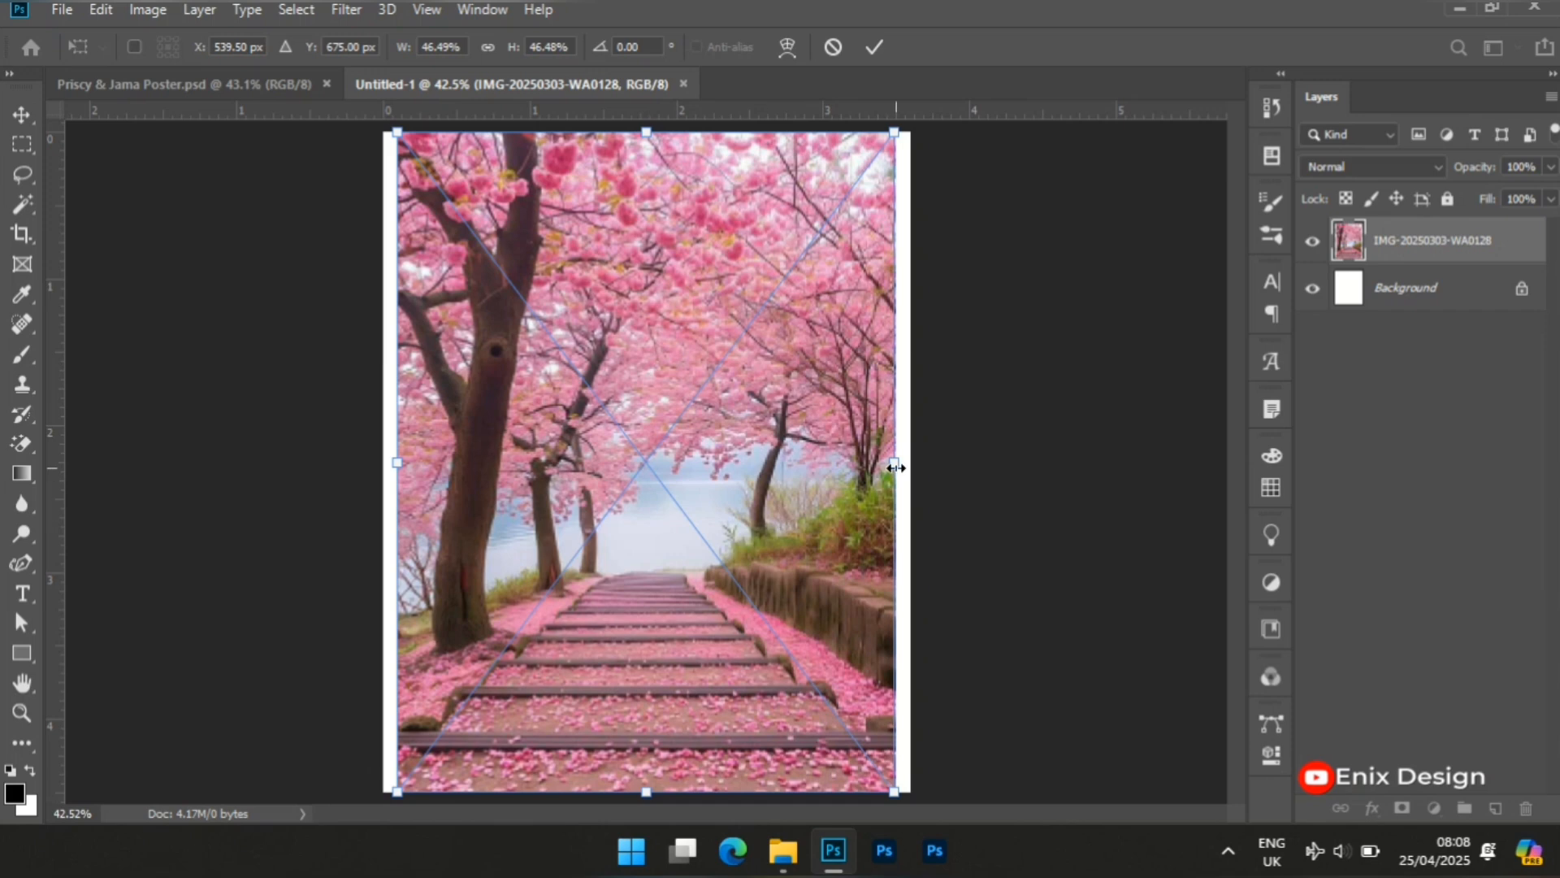
{"action": "left_click_drag", "start_coordinate": [895, 467], "coordinate": [910, 465]}
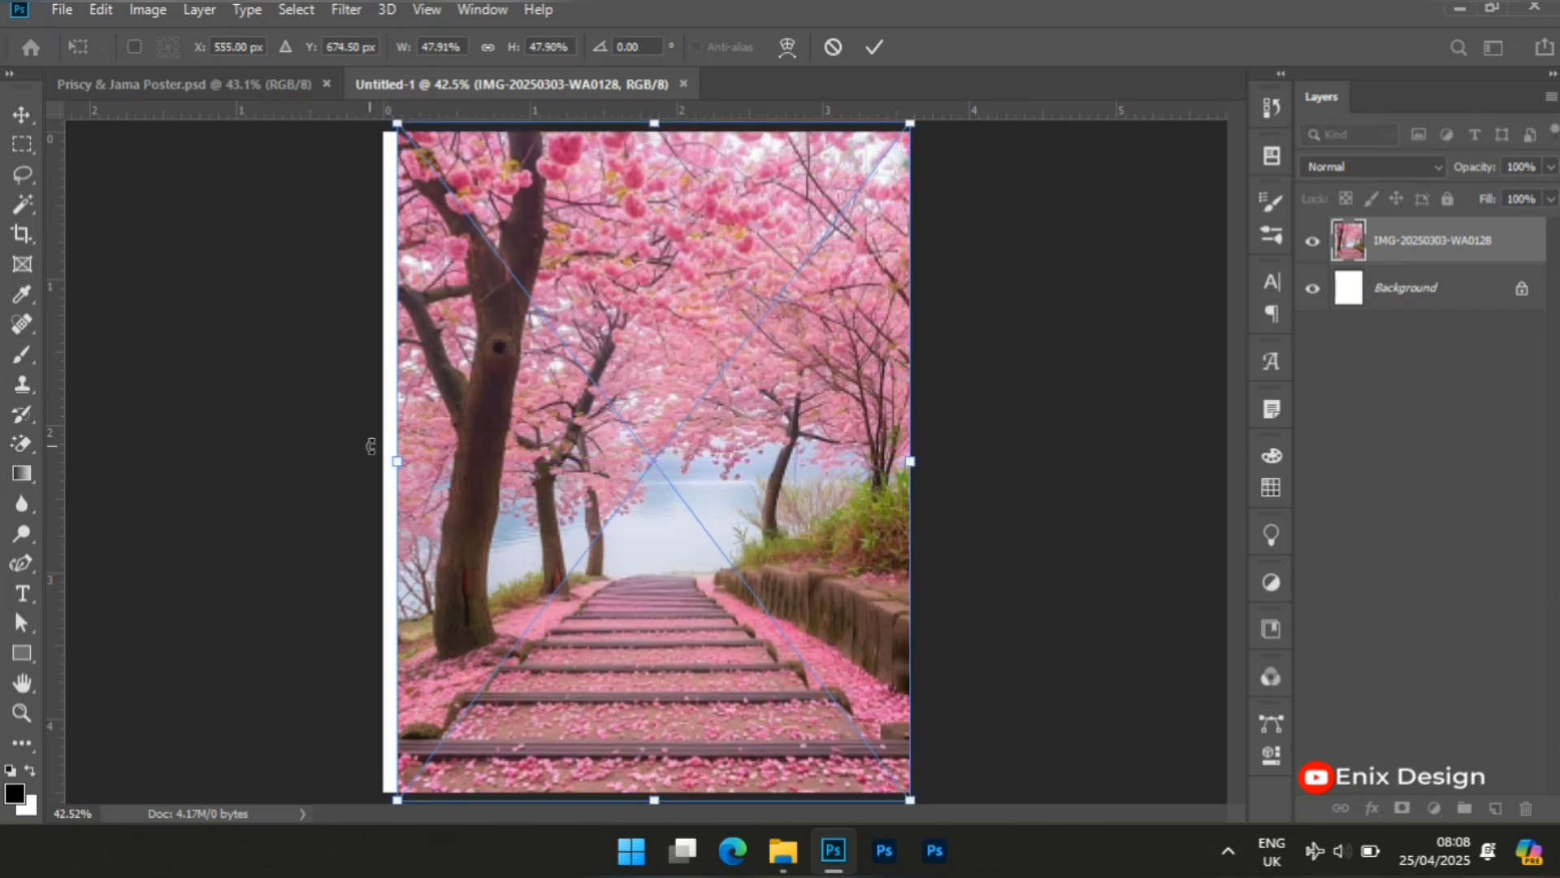
{"action": "left_click_drag", "start_coordinate": [395, 460], "coordinate": [372, 457]}
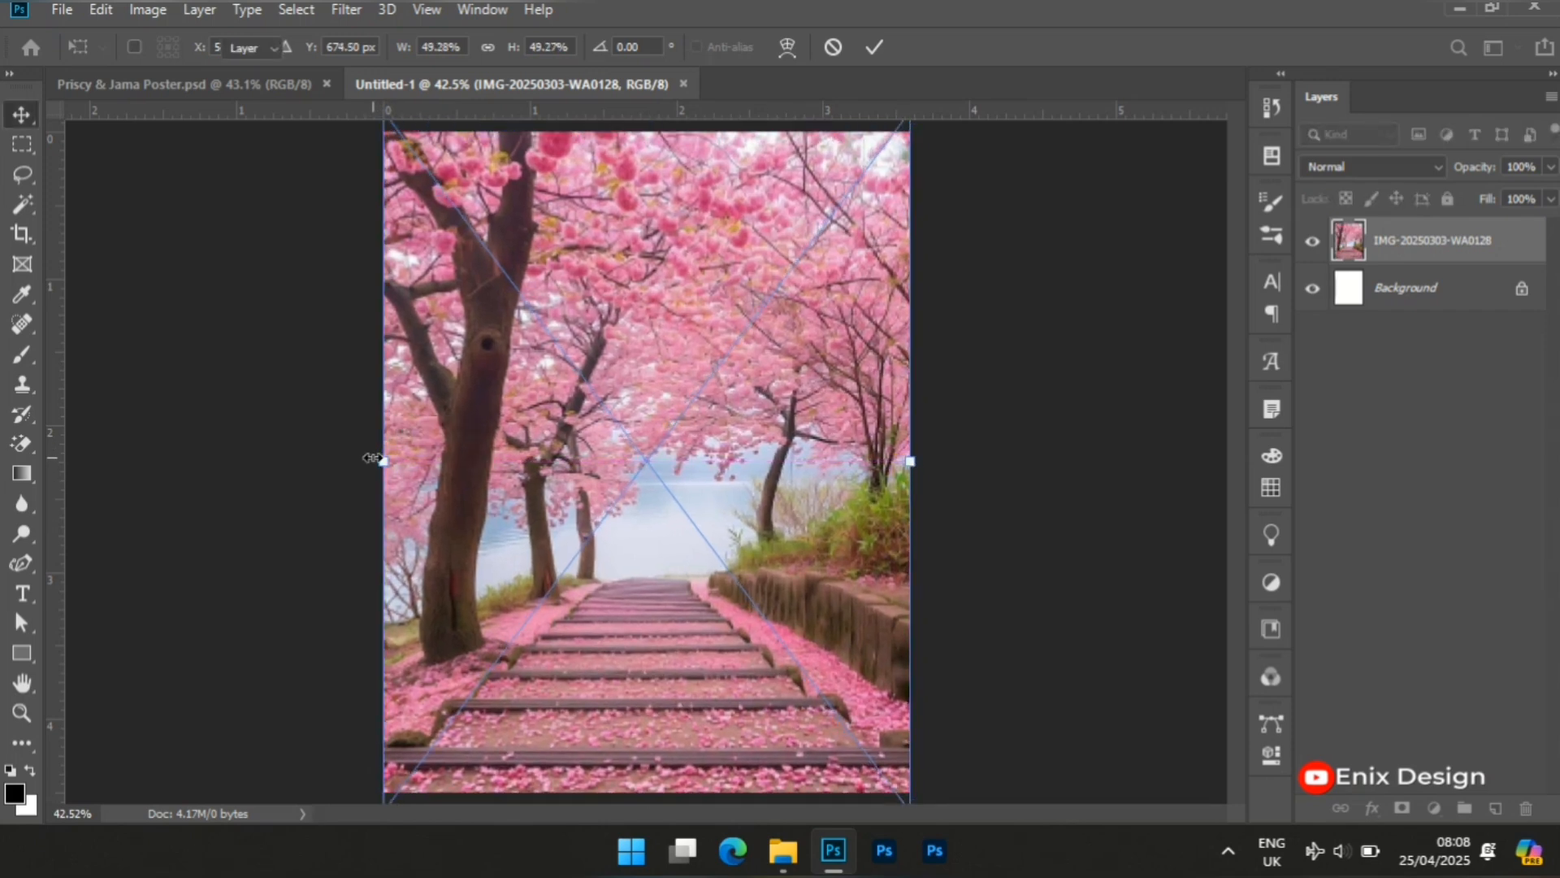
{"action": "key", "text": "Return"}
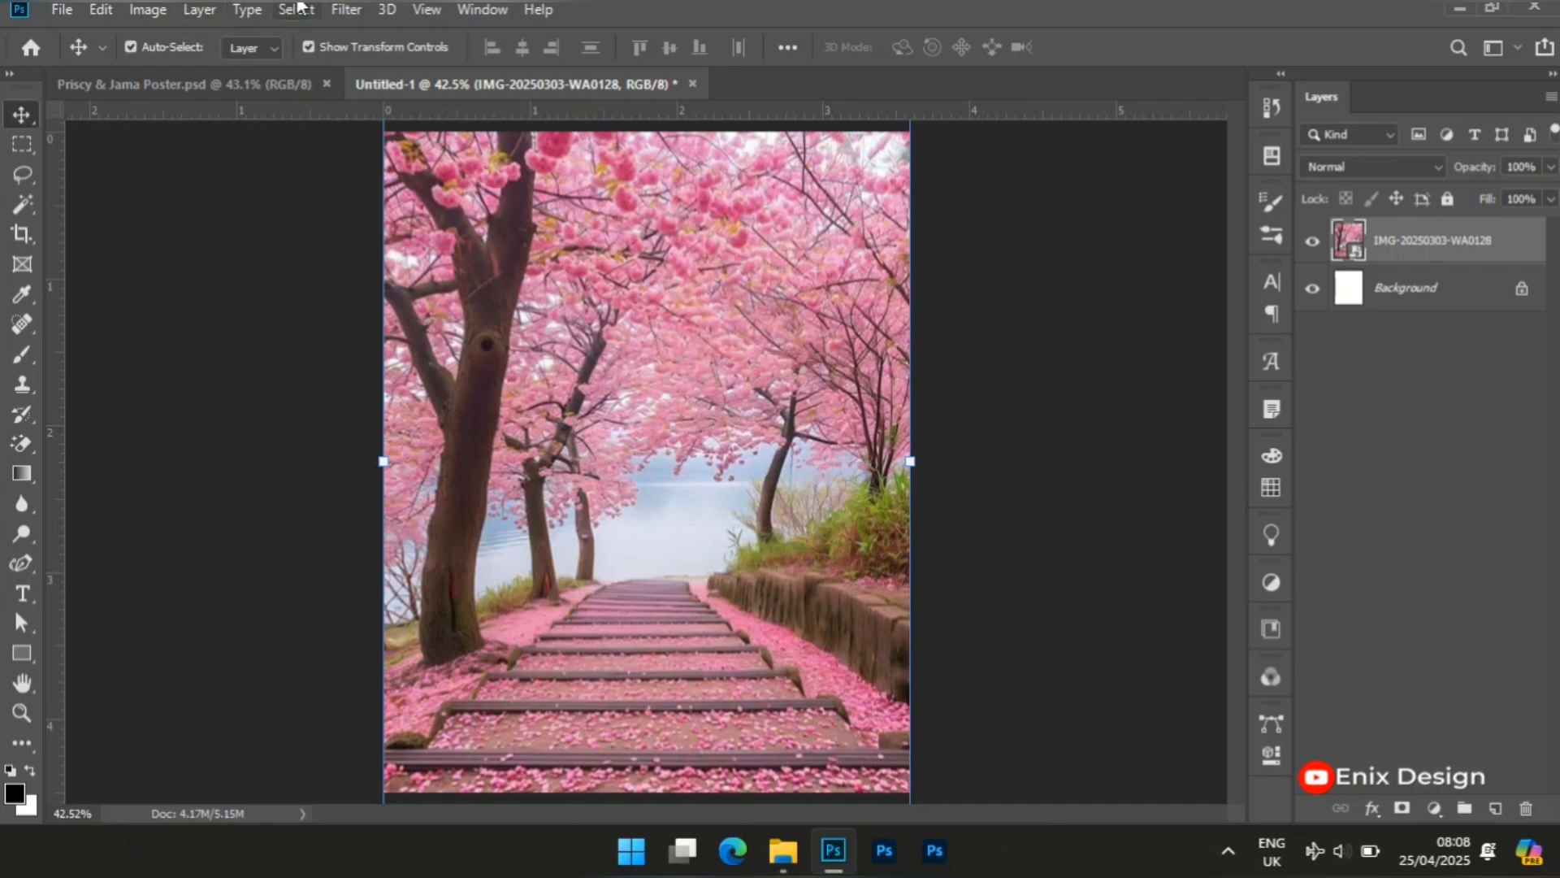
Step: Open the Camera Raw Filter on the blossom background layer and set Vibrance to 79 and Contrast to 18
{"action": "left_click", "coordinate": [362, 11]}
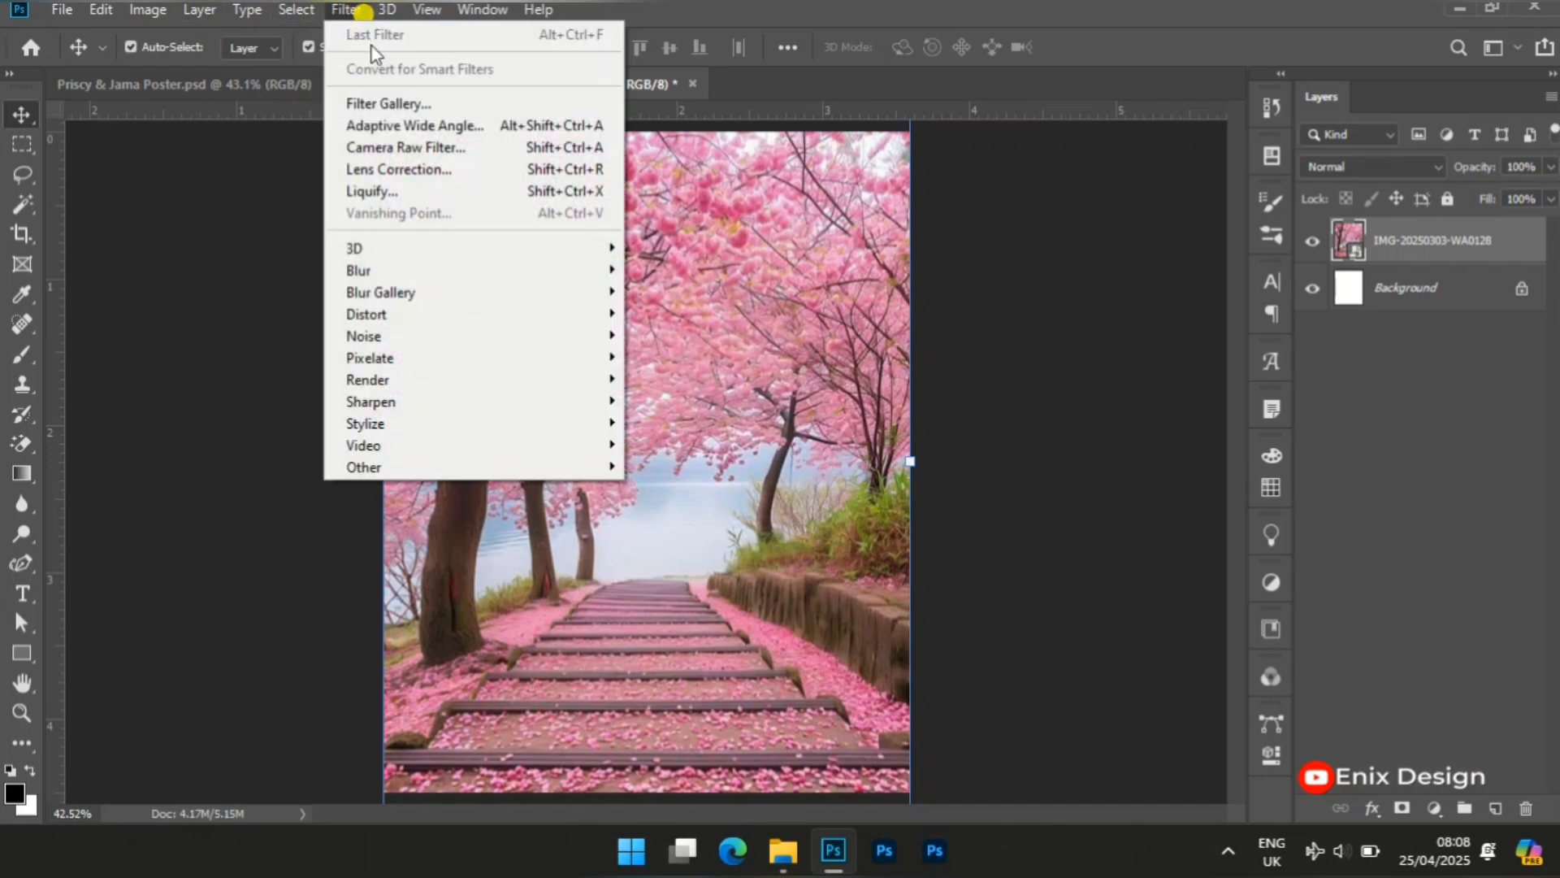
{"action": "left_click", "coordinate": [392, 146]}
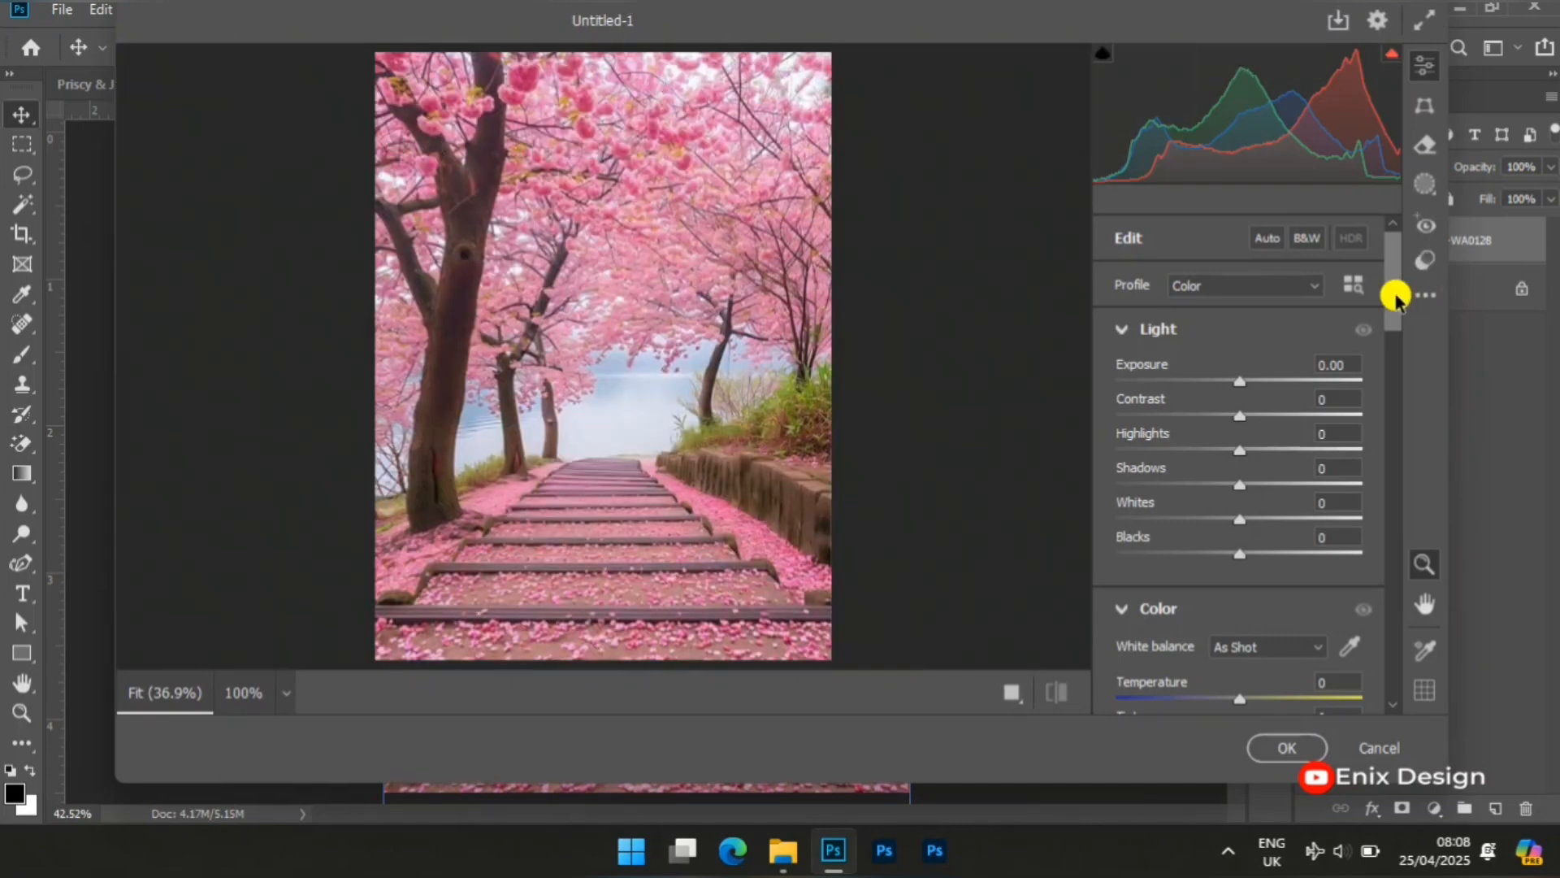
{"action": "left_click_drag", "start_coordinate": [1392, 296], "coordinate": [1399, 352]}
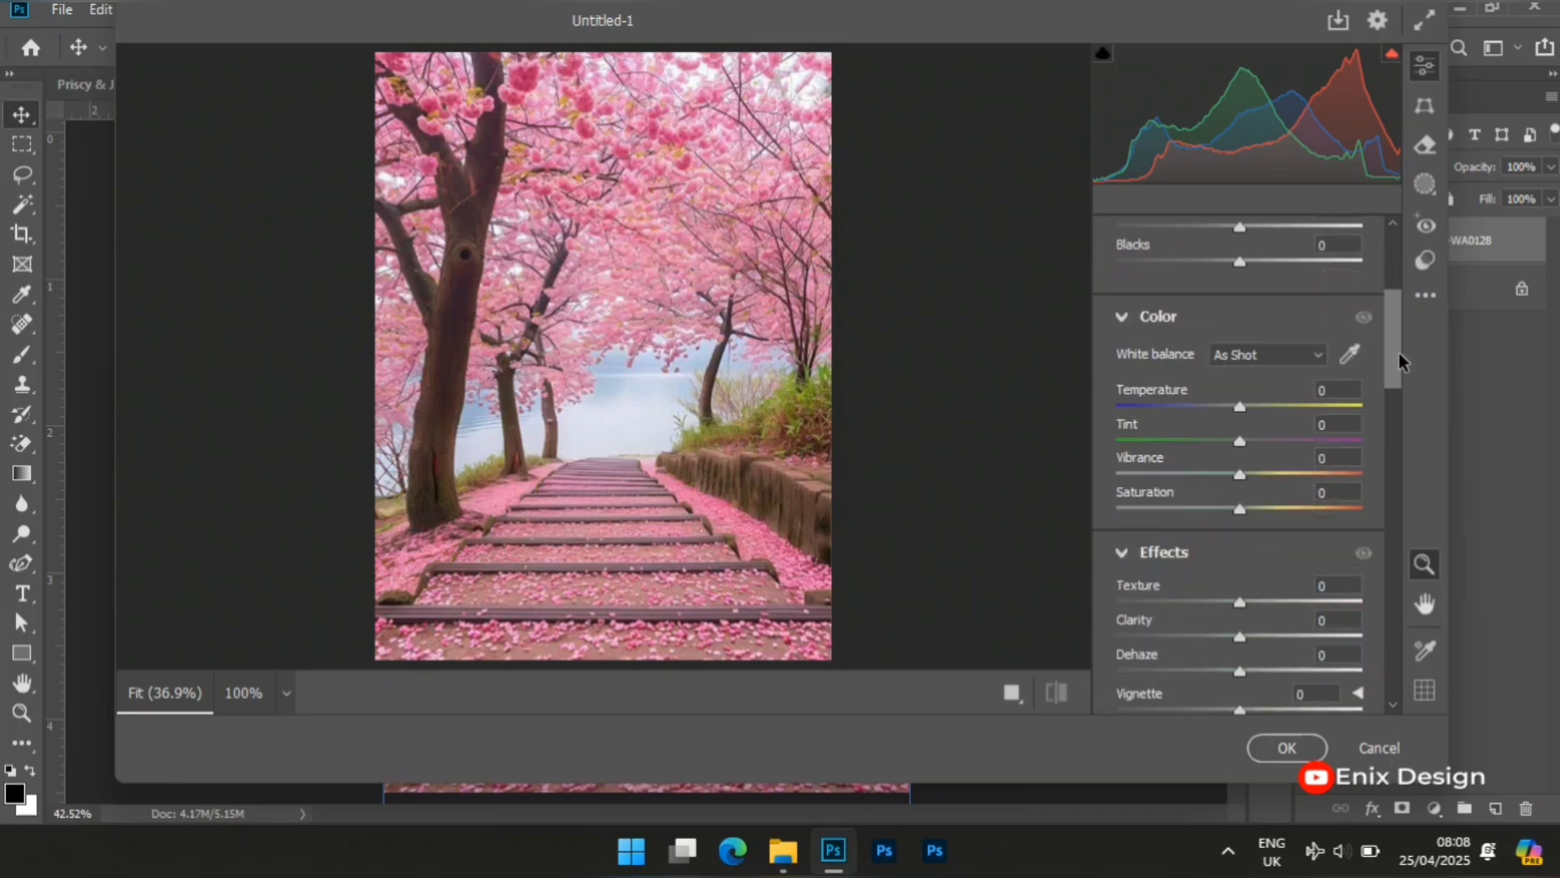
{"action": "left_click", "coordinate": [1335, 459]}
{"action": "type", "text": "79"}
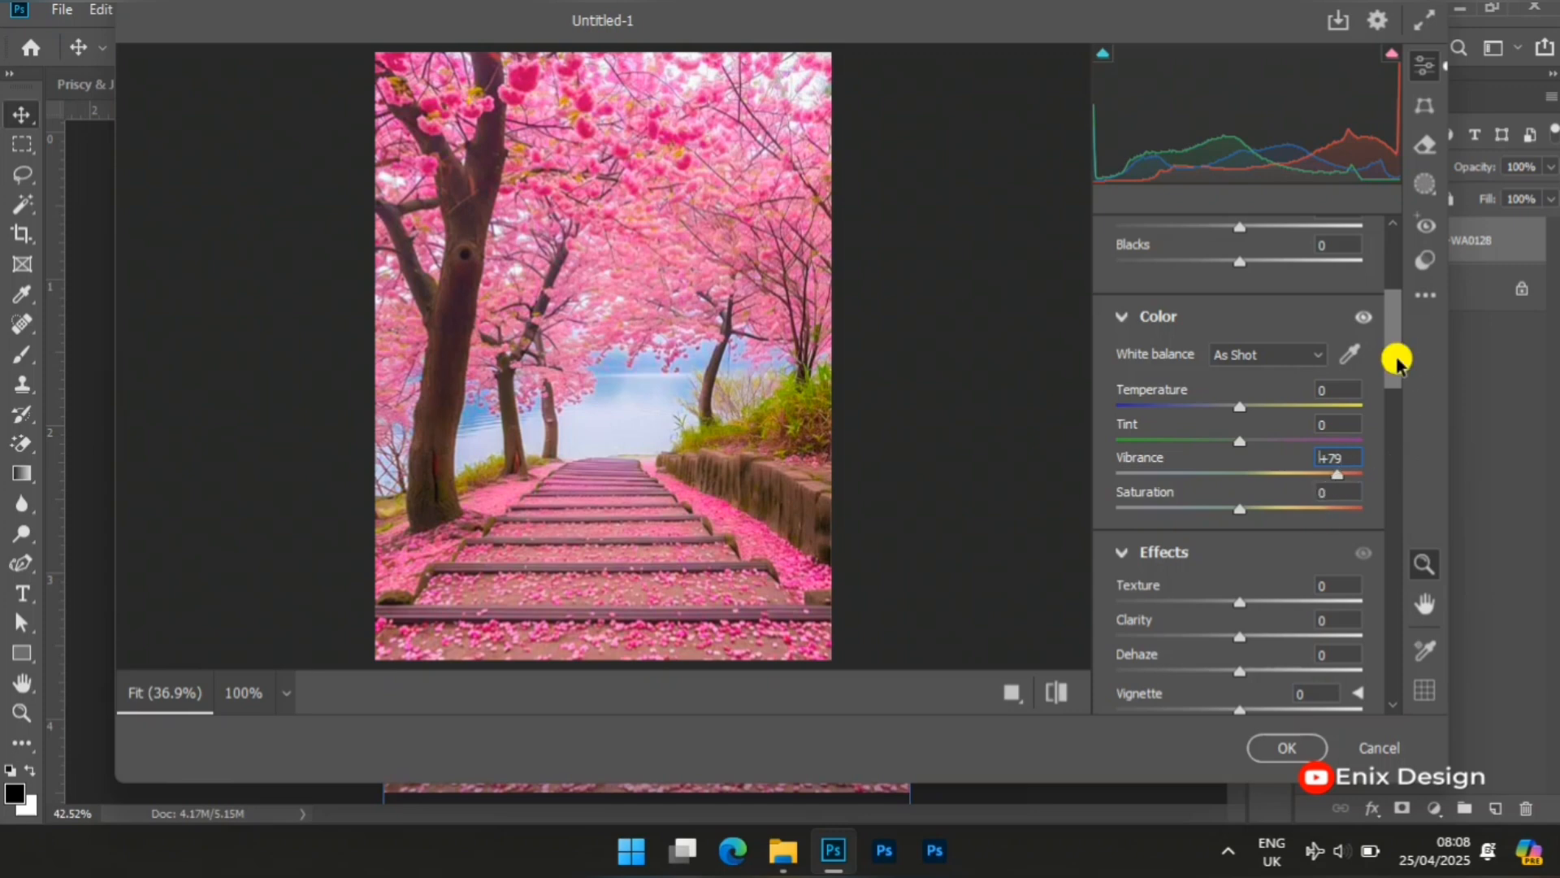
{"action": "left_click_drag", "start_coordinate": [1397, 360], "coordinate": [1397, 323]}
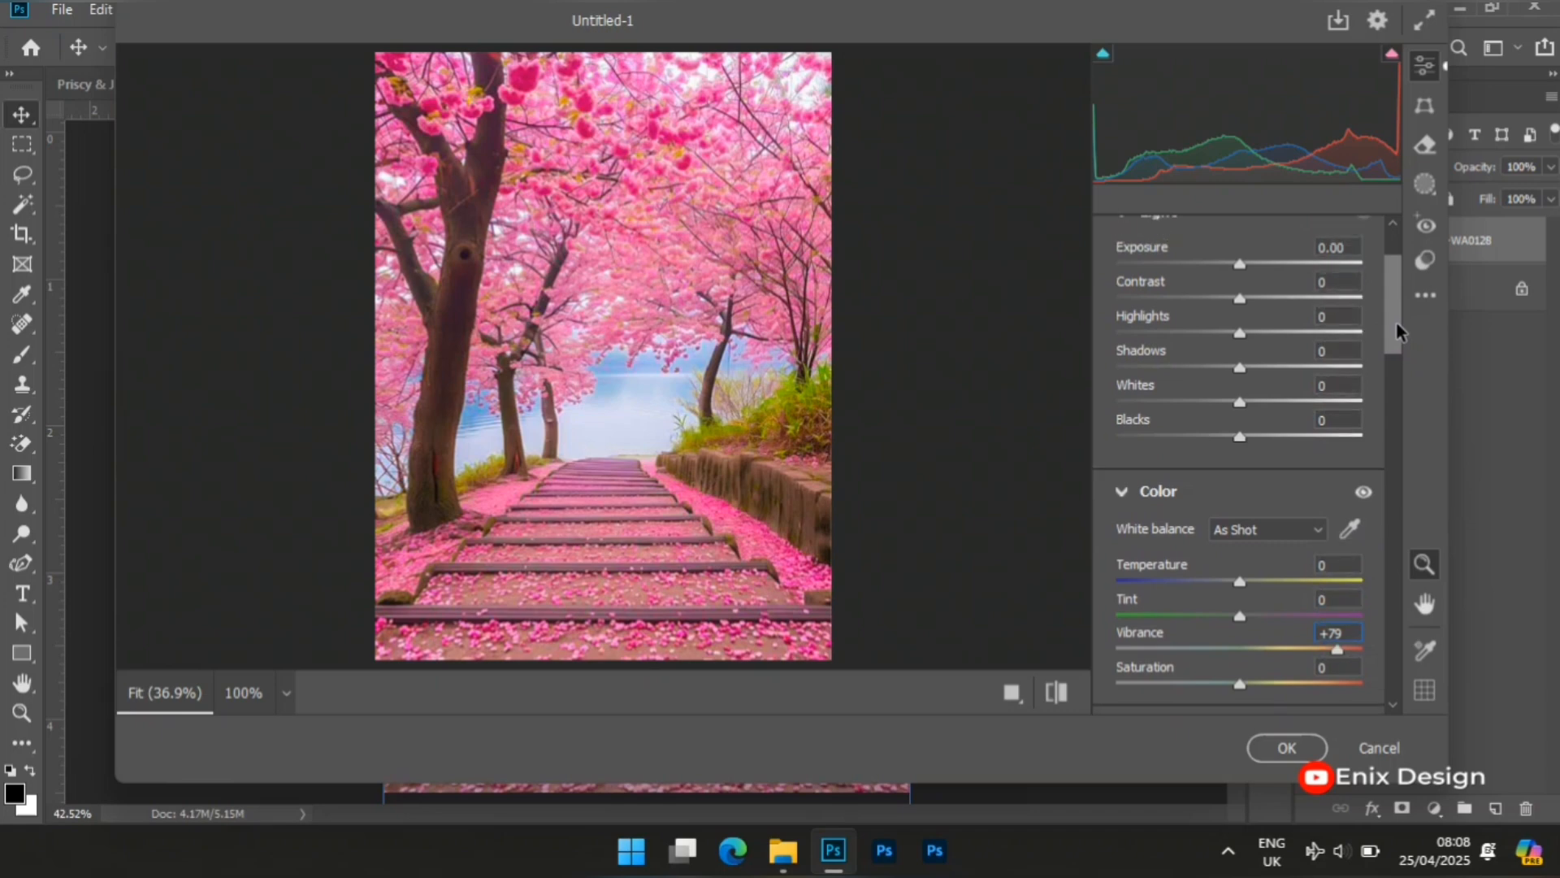
{"action": "left_click", "coordinate": [1337, 281]}
{"action": "key", "text": "BackSpace"}
{"action": "type", "text": "18"}
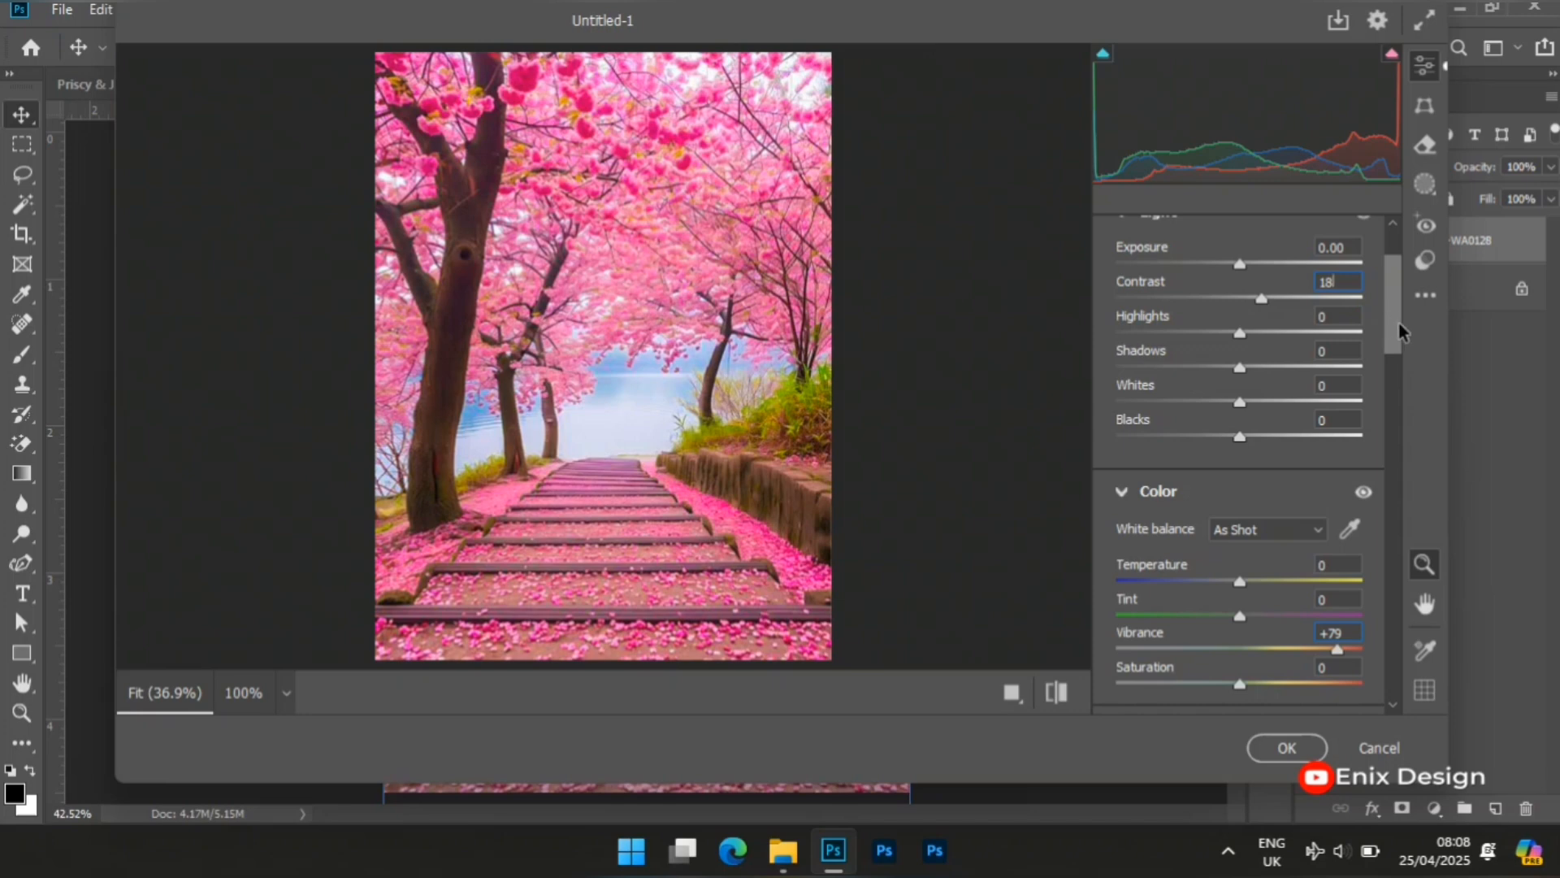
Step: Set Texture to 13 and Dehaze to 32, and apply the Camera Raw Filter to the background layer
{"action": "left_click_drag", "start_coordinate": [1398, 323], "coordinate": [1403, 383]}
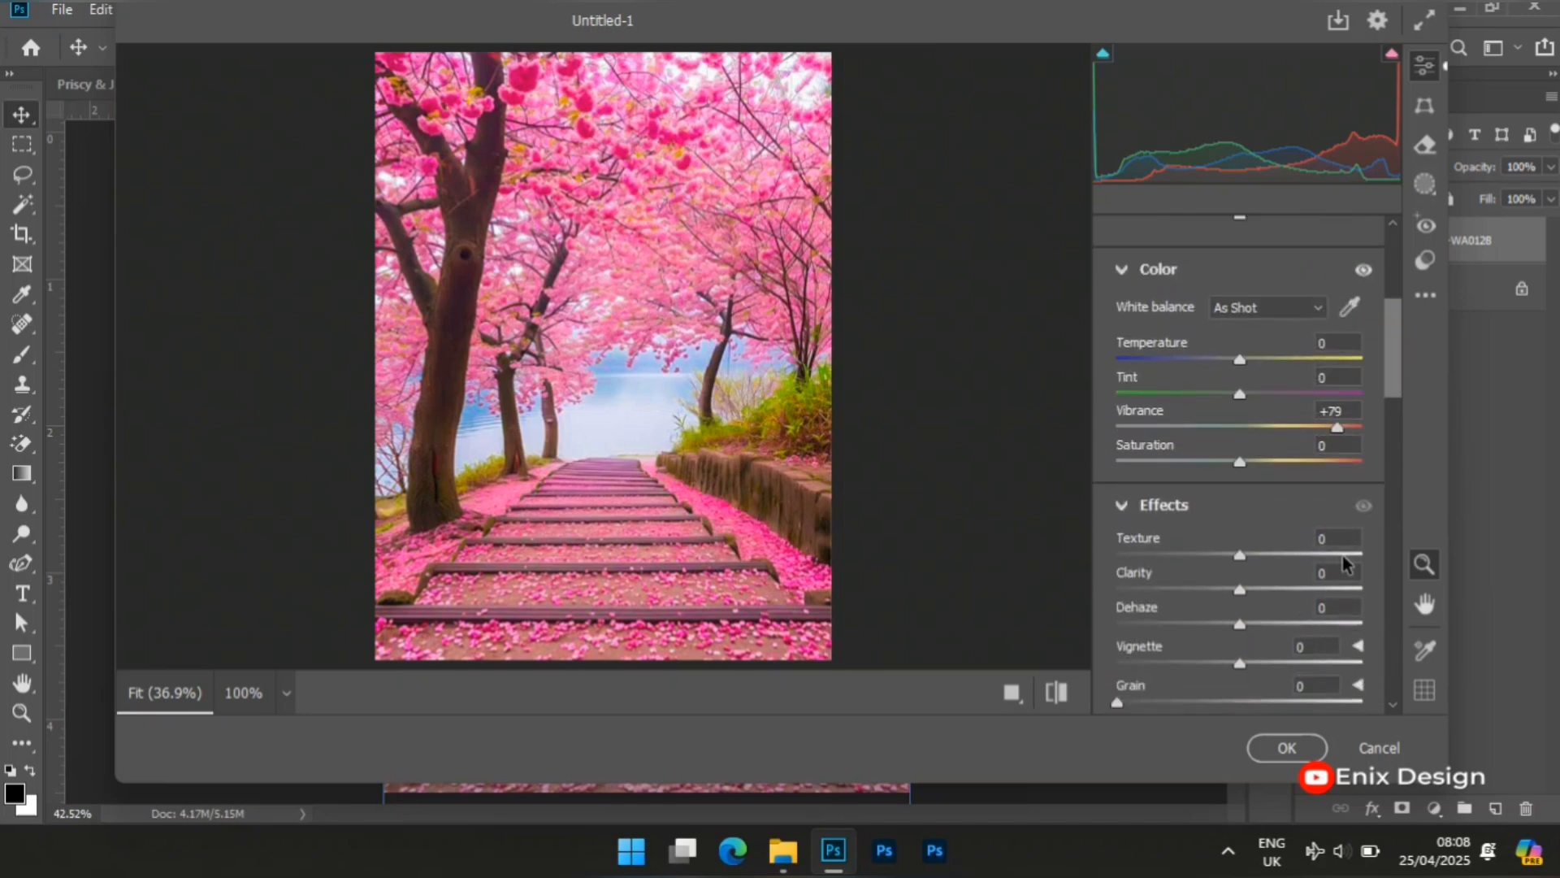
{"action": "left_click", "coordinate": [1346, 535]}
{"action": "type", "text": "13"}
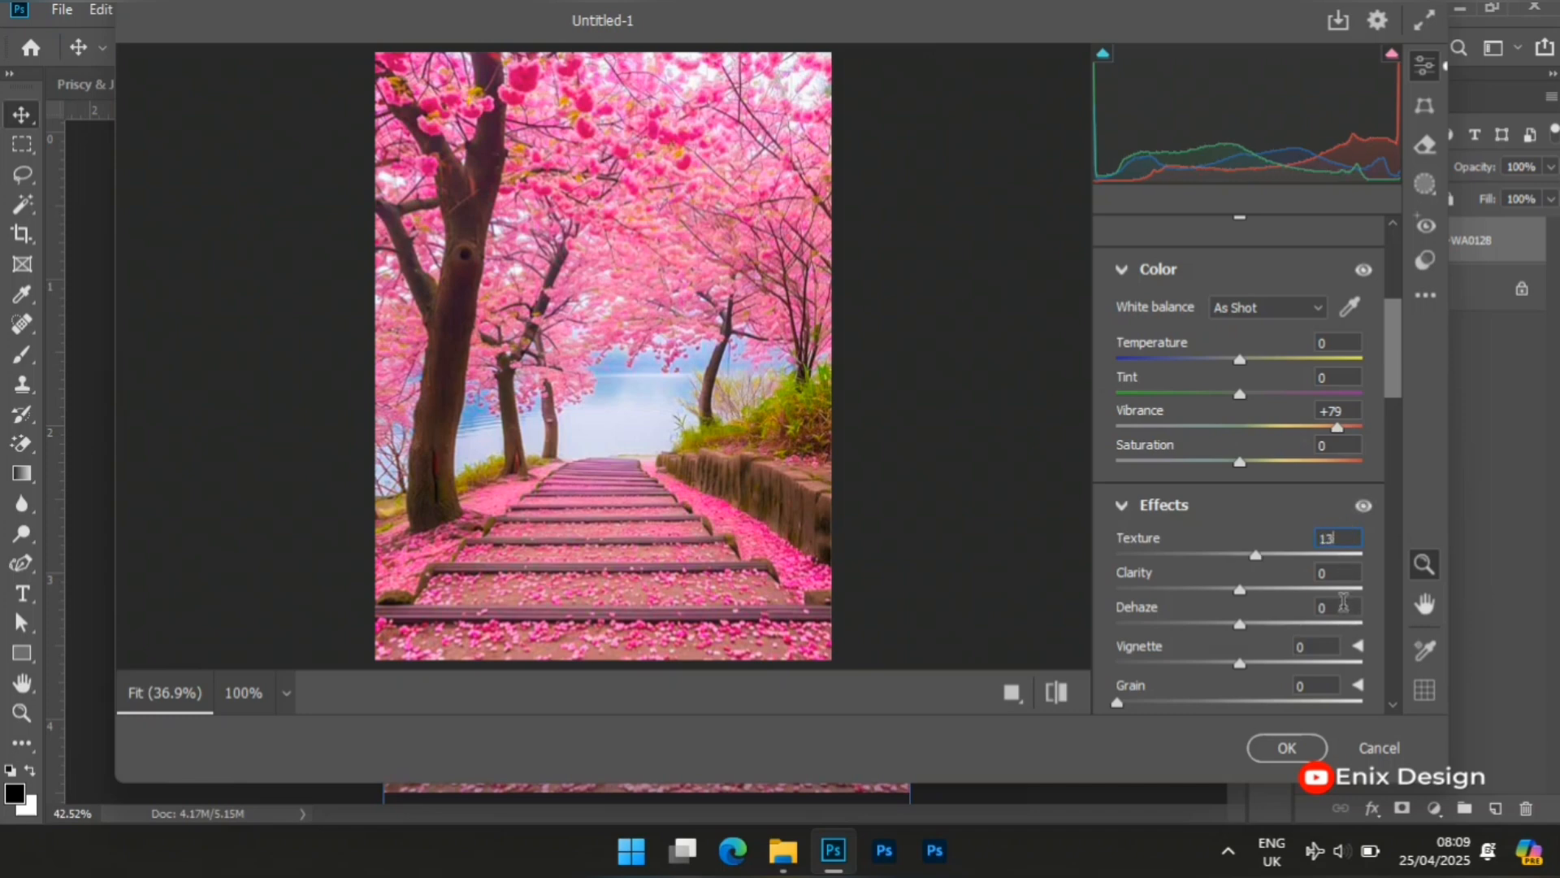
{"action": "left_click", "coordinate": [1345, 601]}
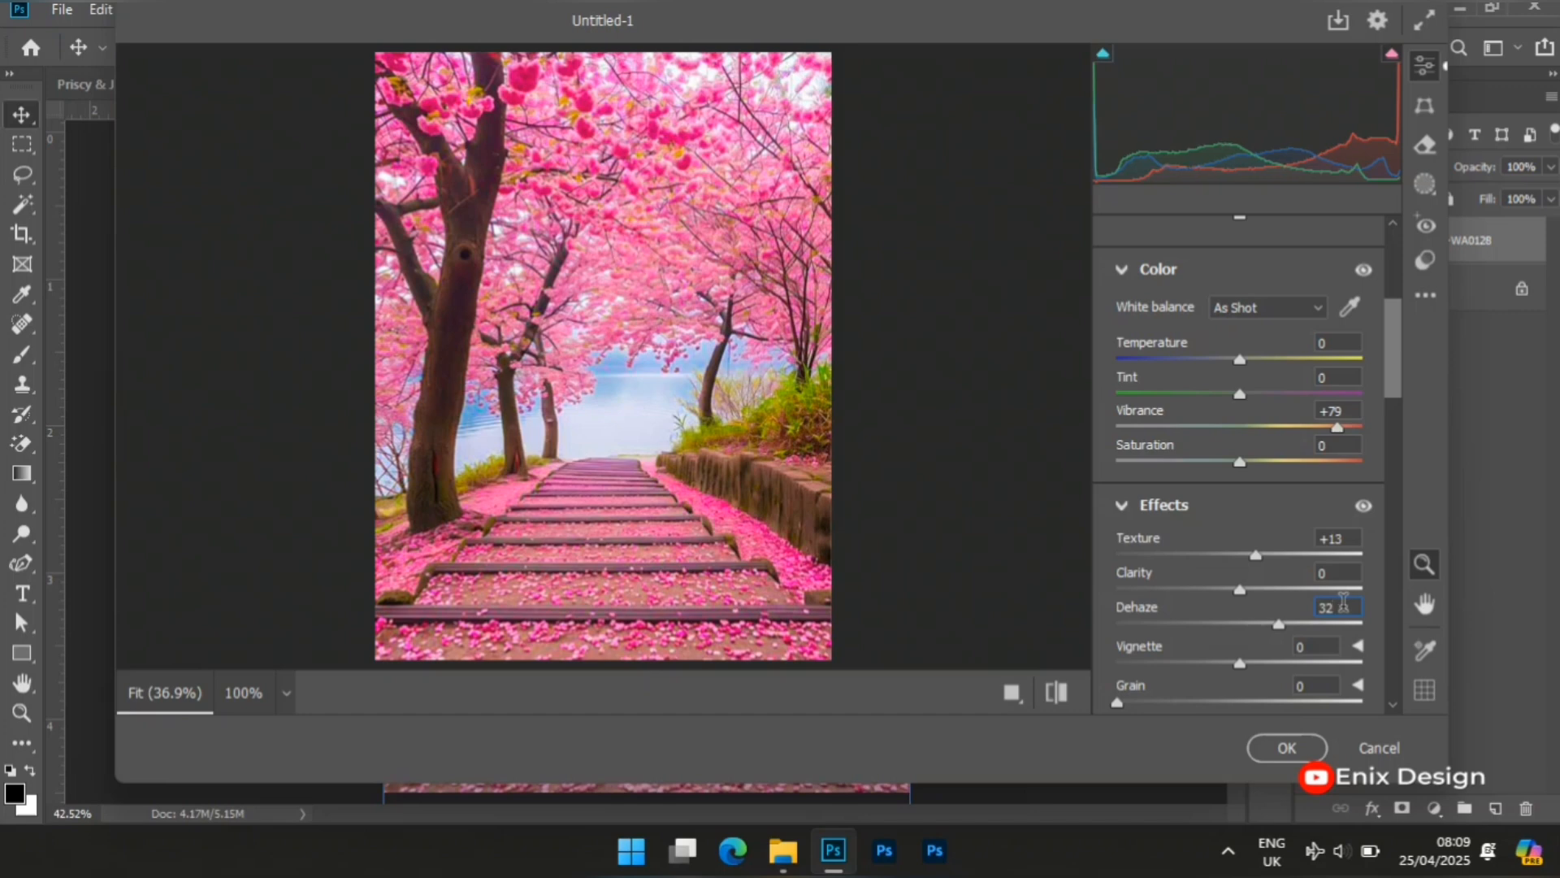
{"action": "left_click", "coordinate": [1262, 751]}
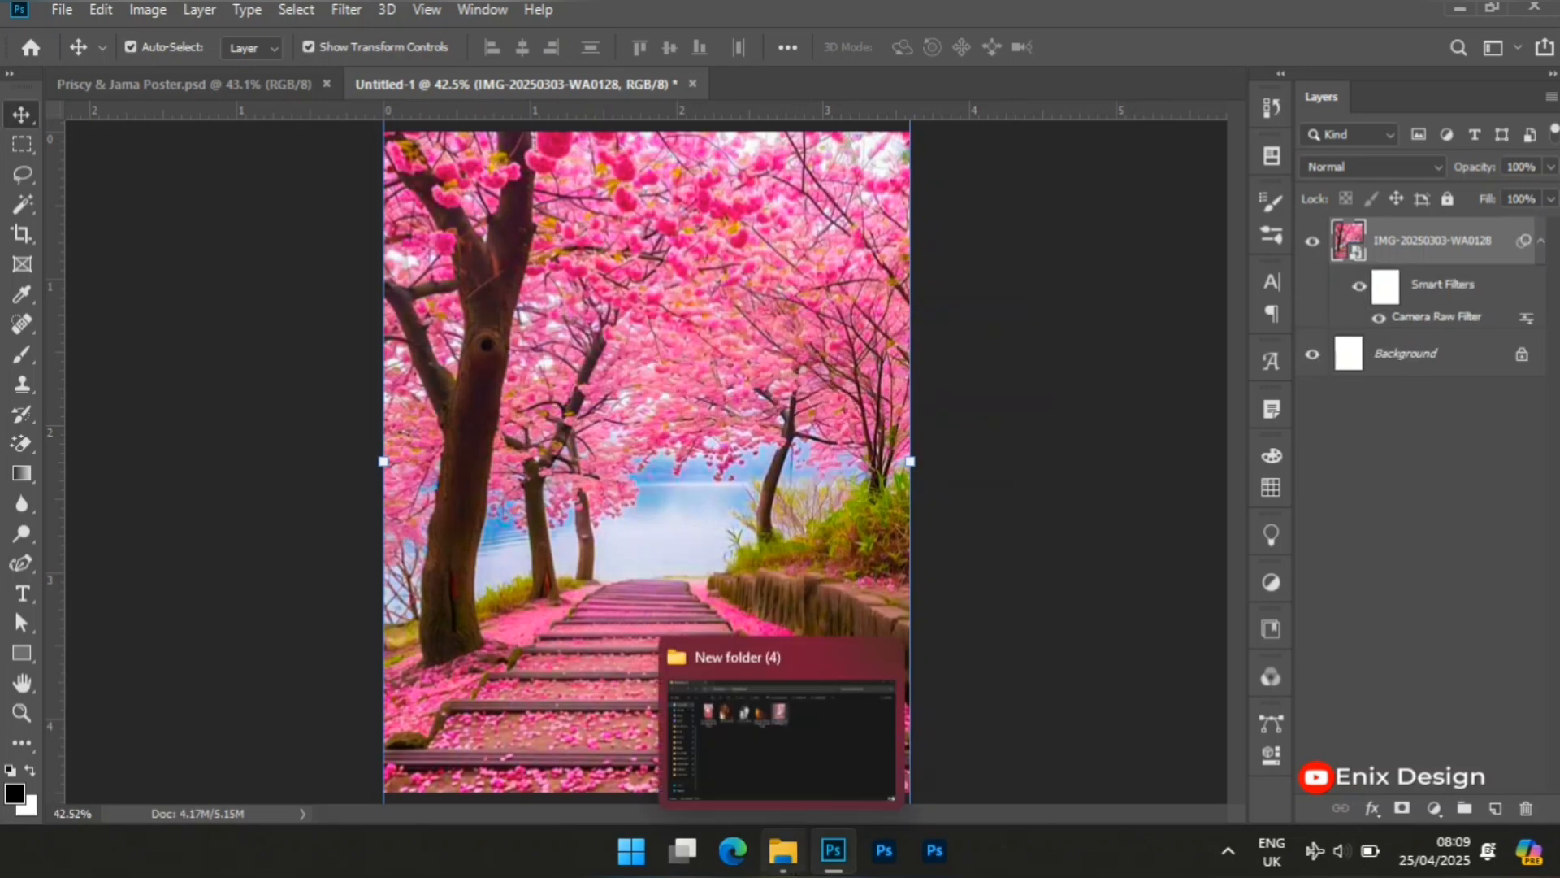
Step: Place the close-up couple image -300399265.png from New folder (4) over the background, filling the canvas at 24% scale
{"action": "left_click", "coordinate": [782, 850]}
{"action": "left_click", "coordinate": [389, 182]}
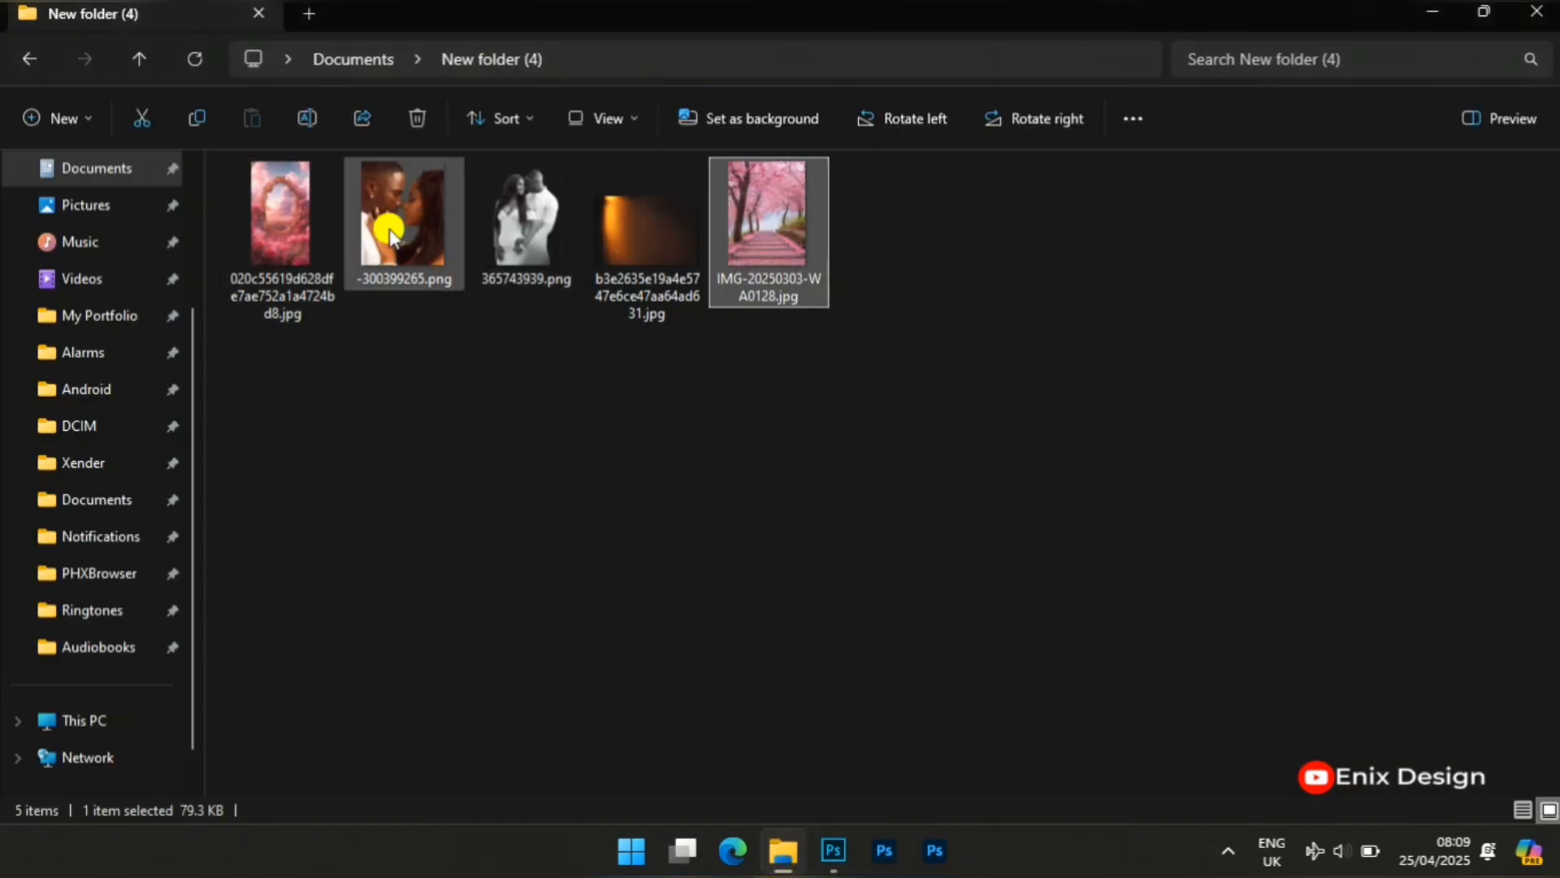
{"action": "left_click_drag", "start_coordinate": [388, 182], "coordinate": [605, 520]}
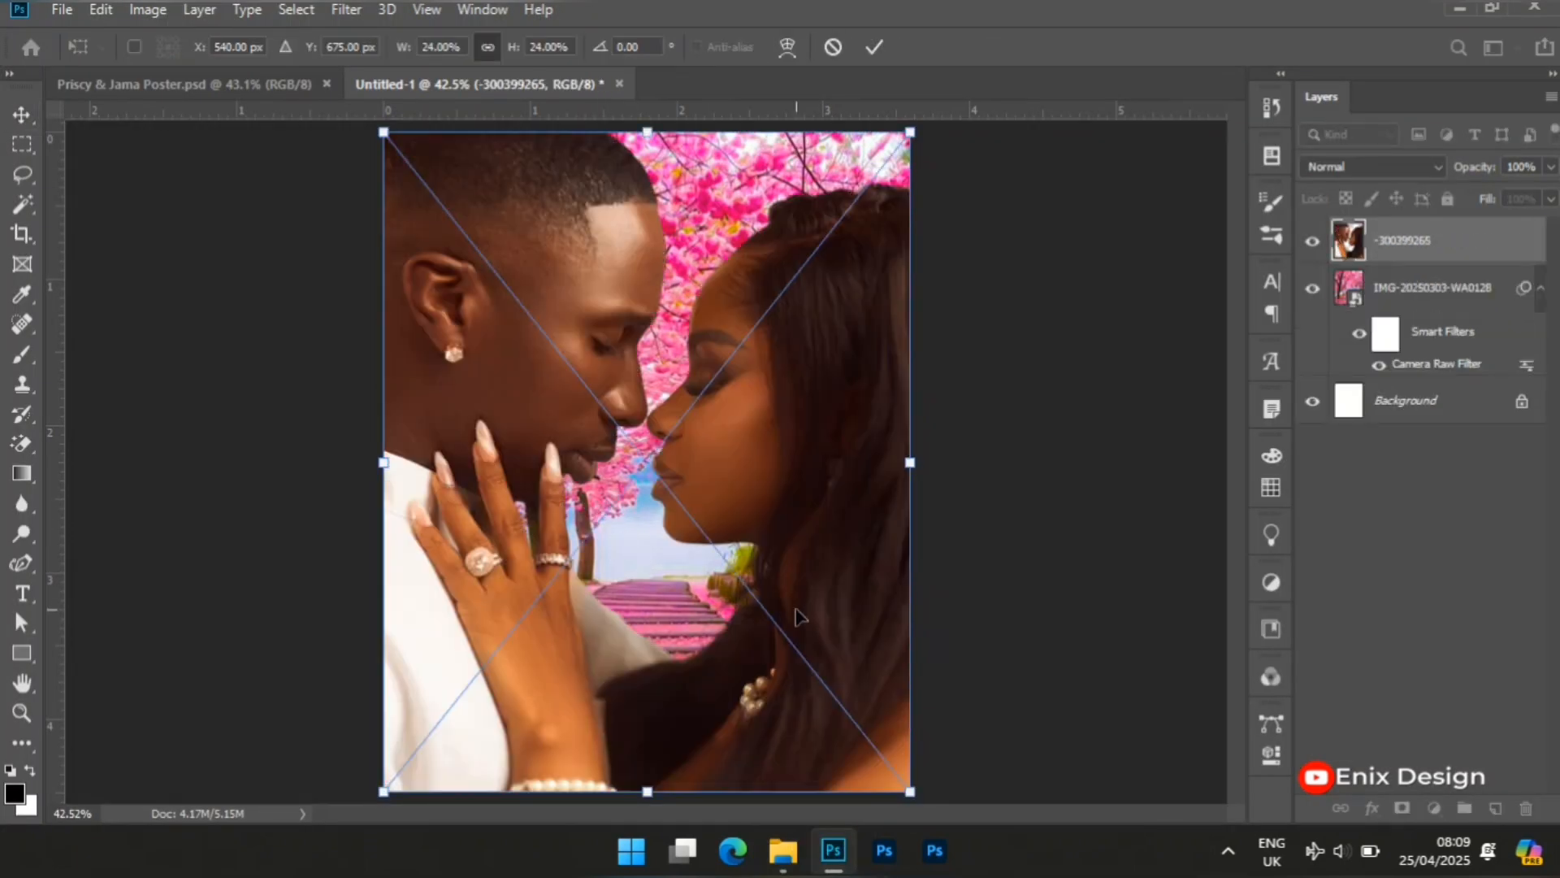
{"action": "key", "text": "Return"}
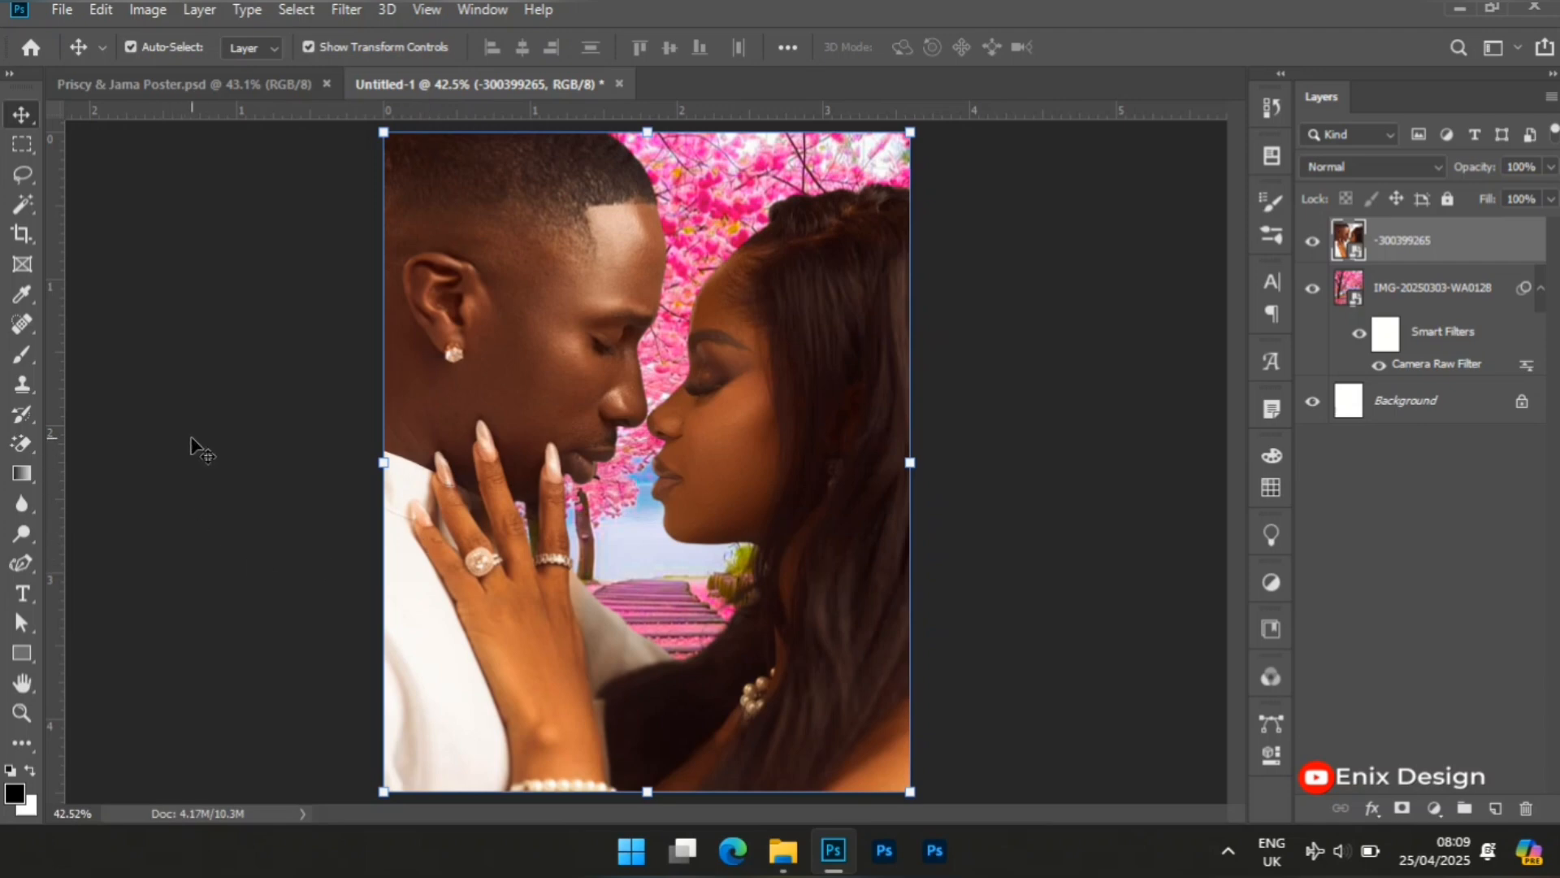
{"action": "left_click", "coordinate": [157, 461]}
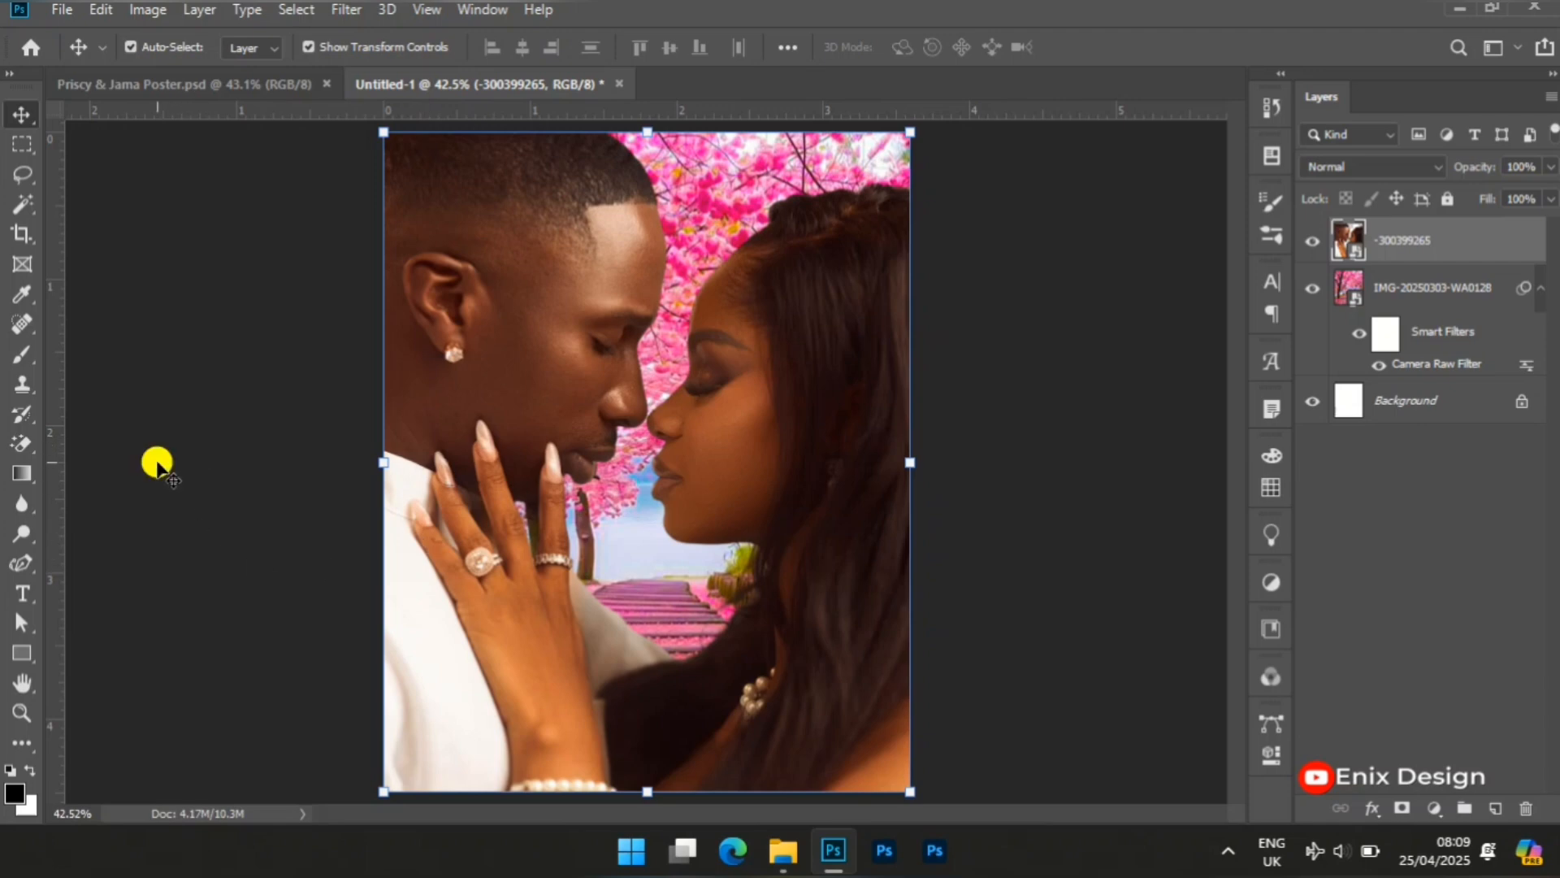
Step: Place 365743939.png scaled down at the lower centre of the canvas, and stack its layer beneath the -300399265 layer
{"action": "left_click", "coordinate": [783, 850]}
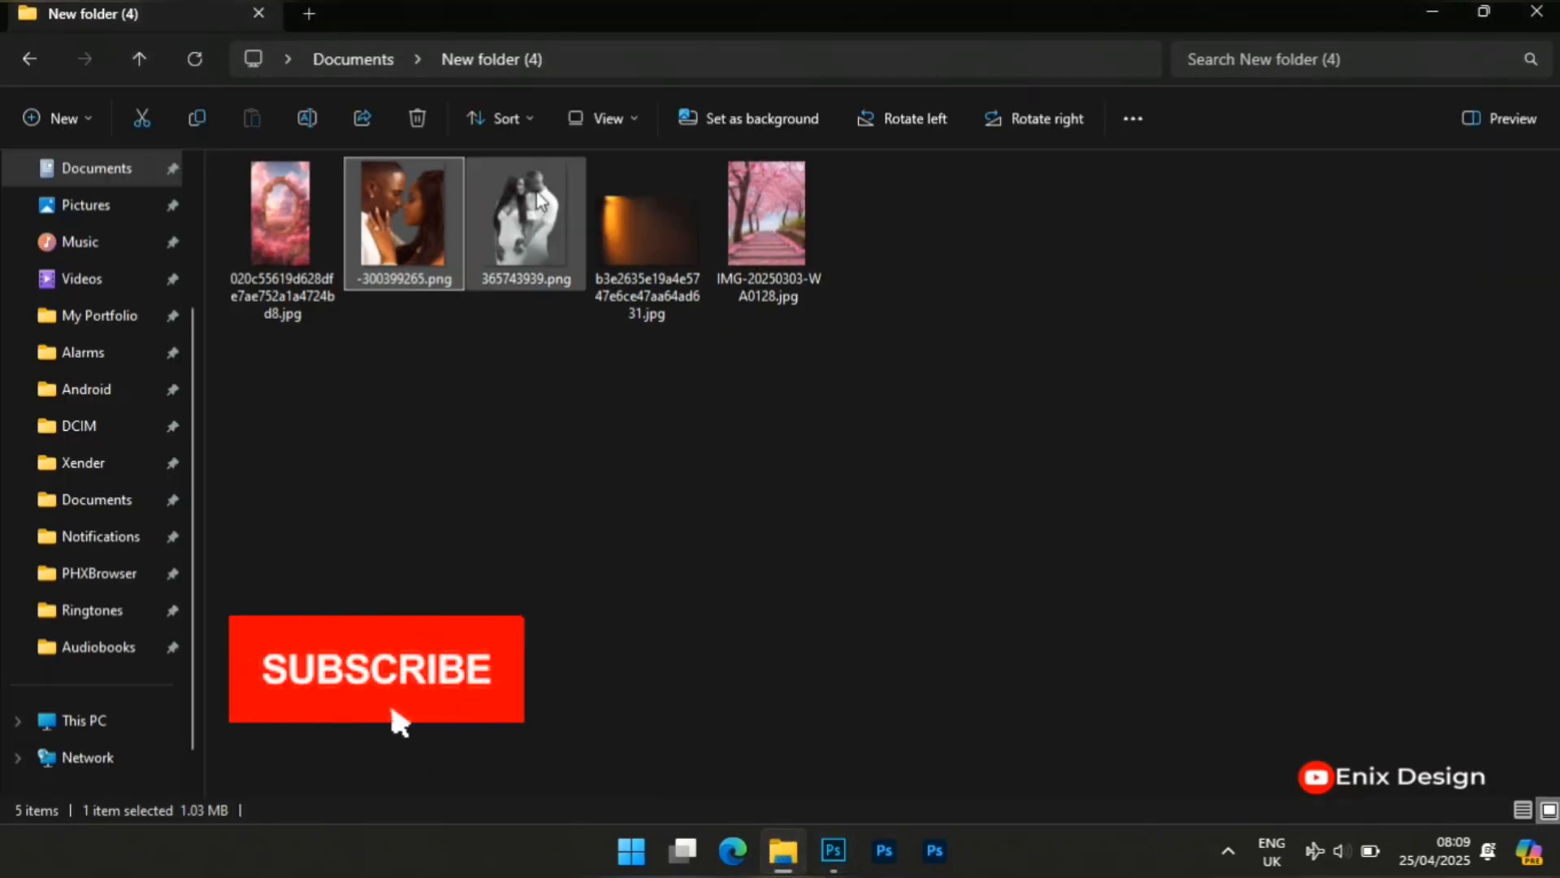
{"action": "left_click", "coordinate": [528, 224]}
{"action": "left_click_drag", "start_coordinate": [764, 799], "coordinate": [642, 244]}
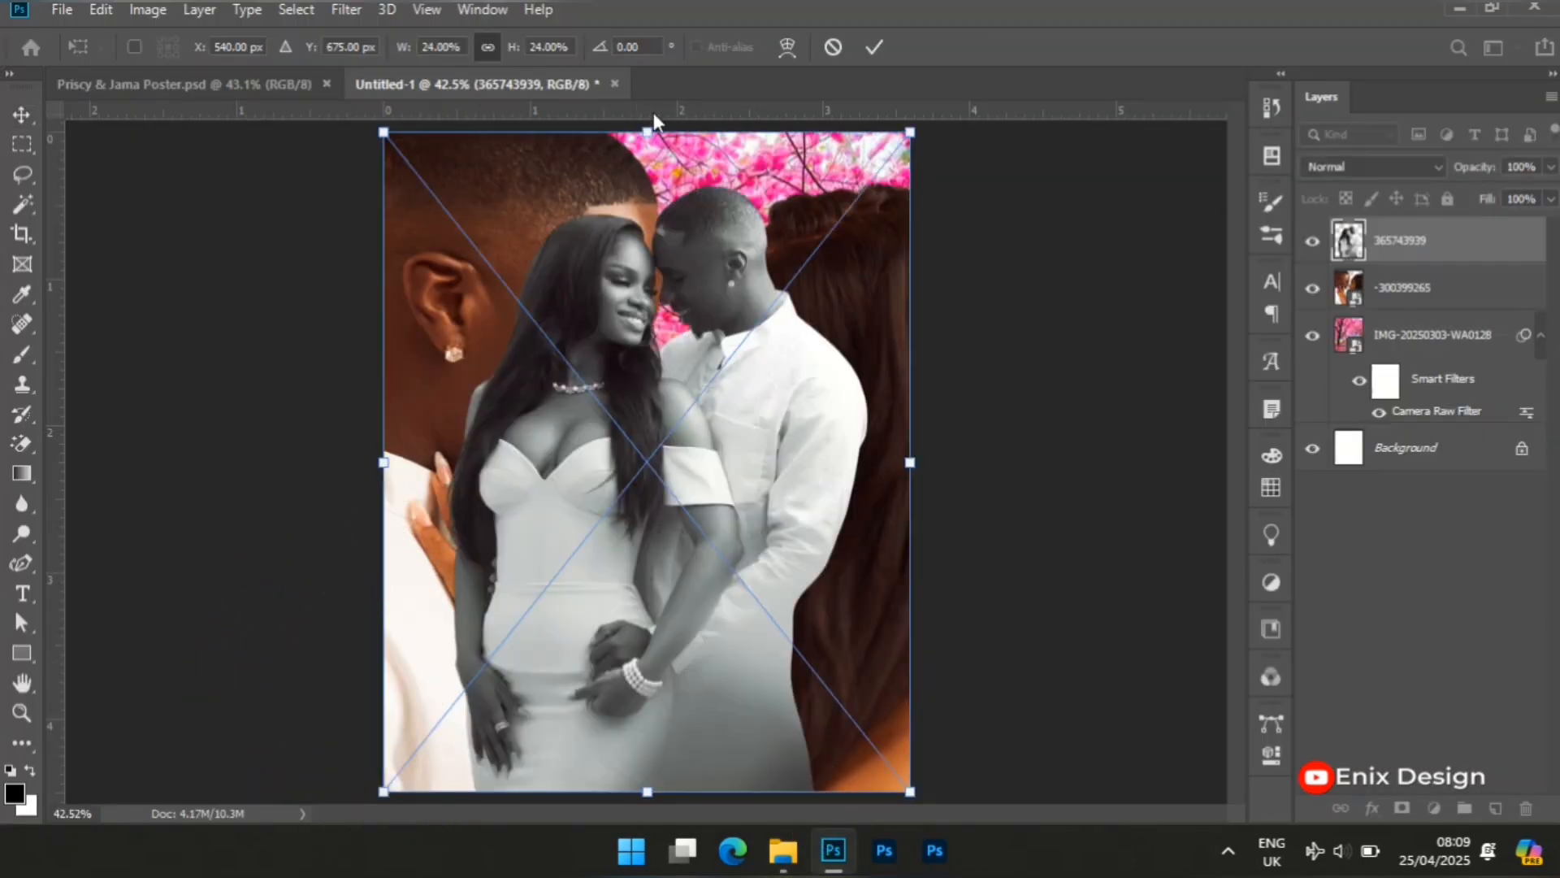
{"action": "left_click_drag", "start_coordinate": [643, 134], "coordinate": [679, 520]}
{"action": "key", "text": "Return"}
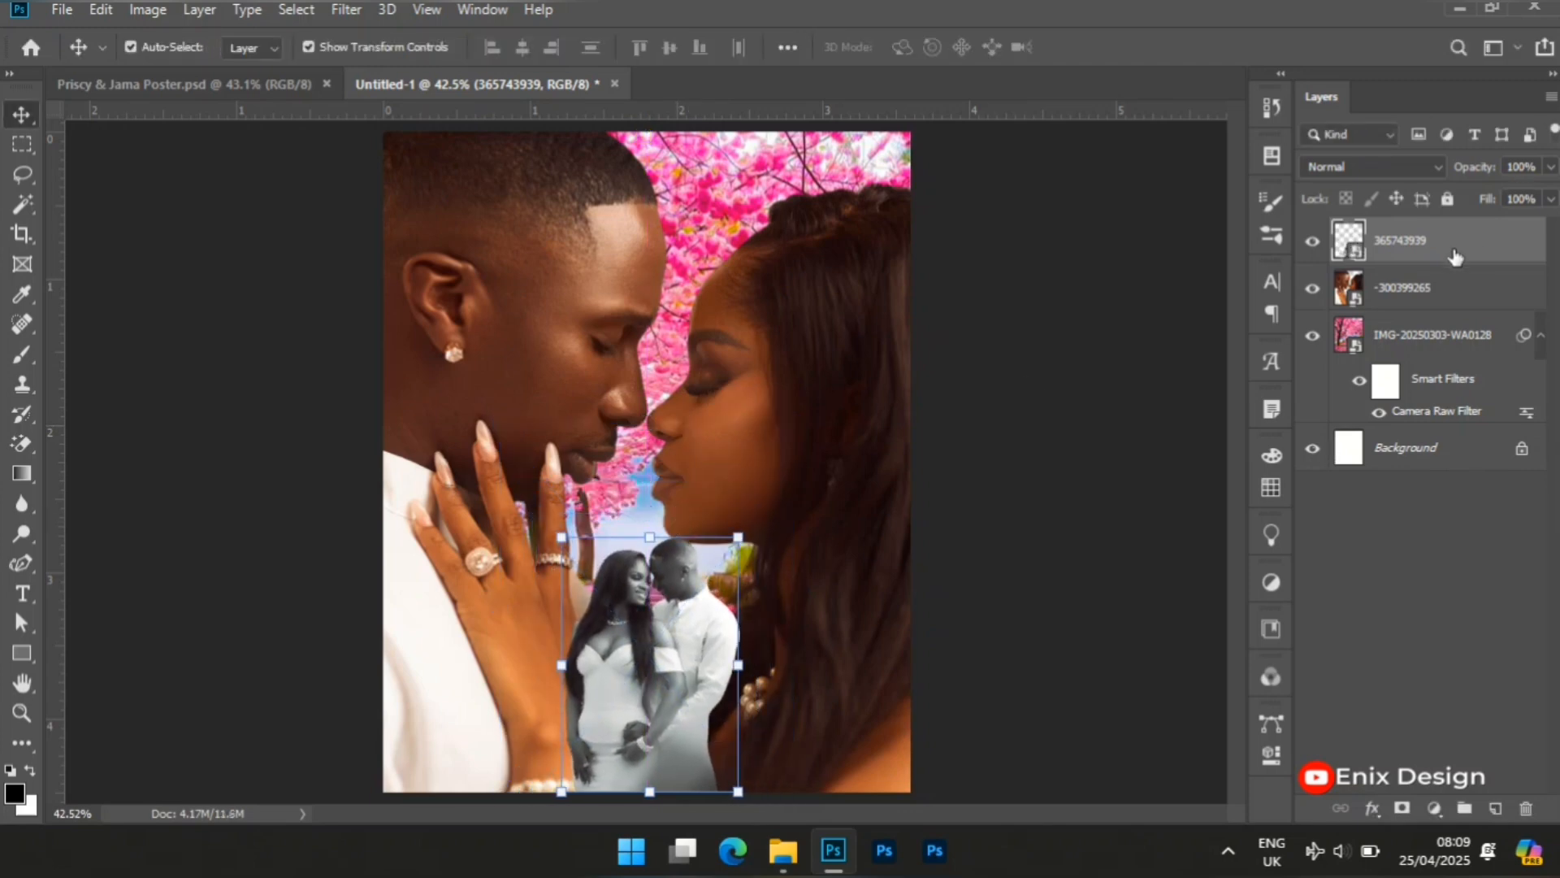
{"action": "left_click_drag", "start_coordinate": [1442, 264], "coordinate": [1444, 325]}
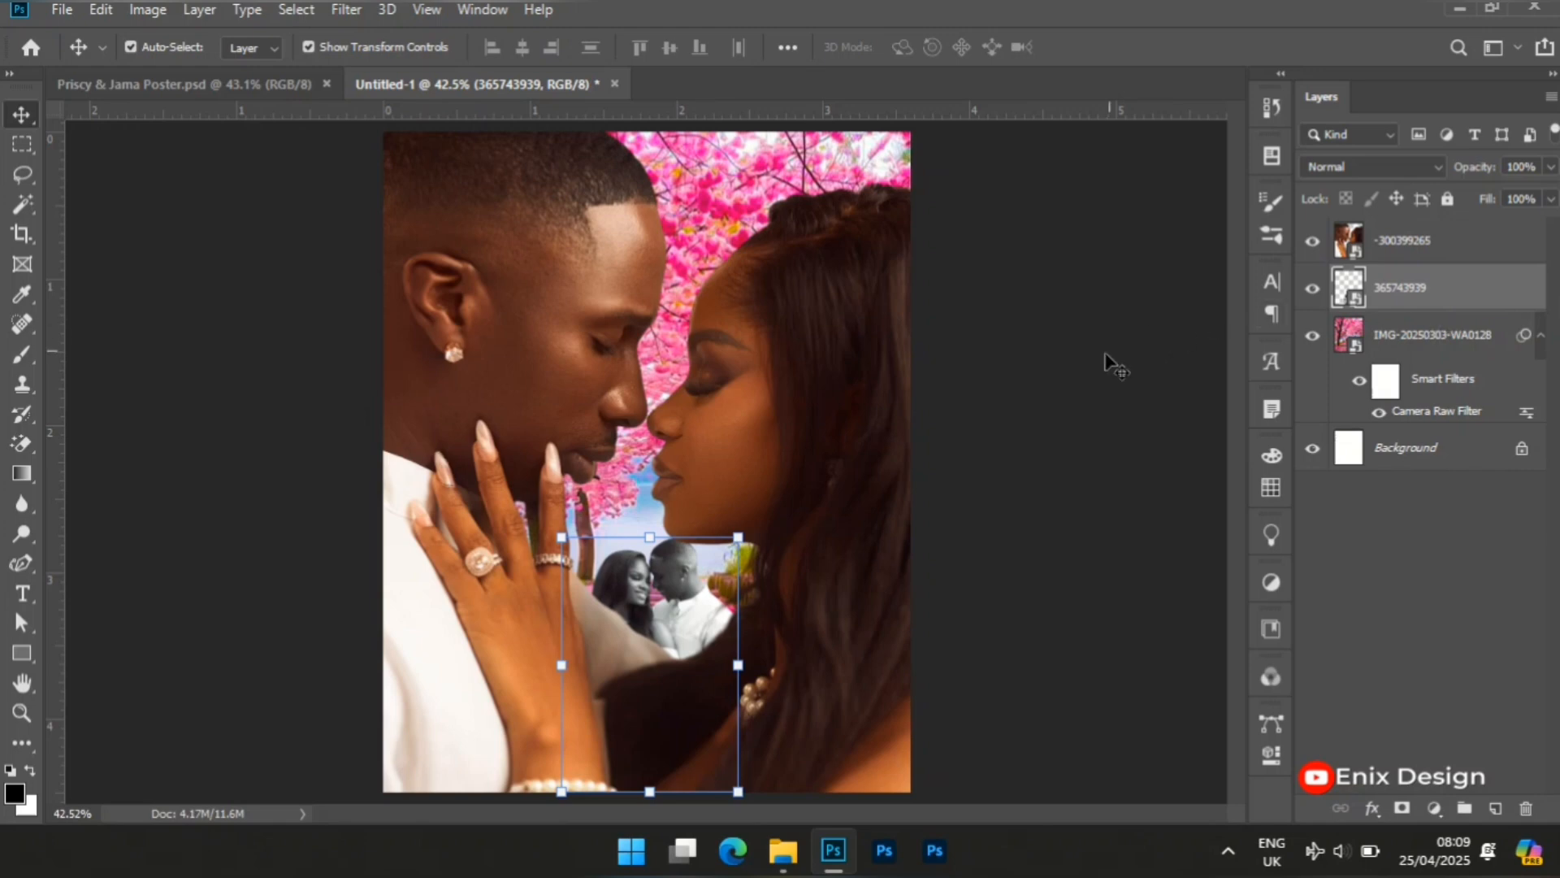
{"action": "left_click", "coordinate": [1059, 391]}
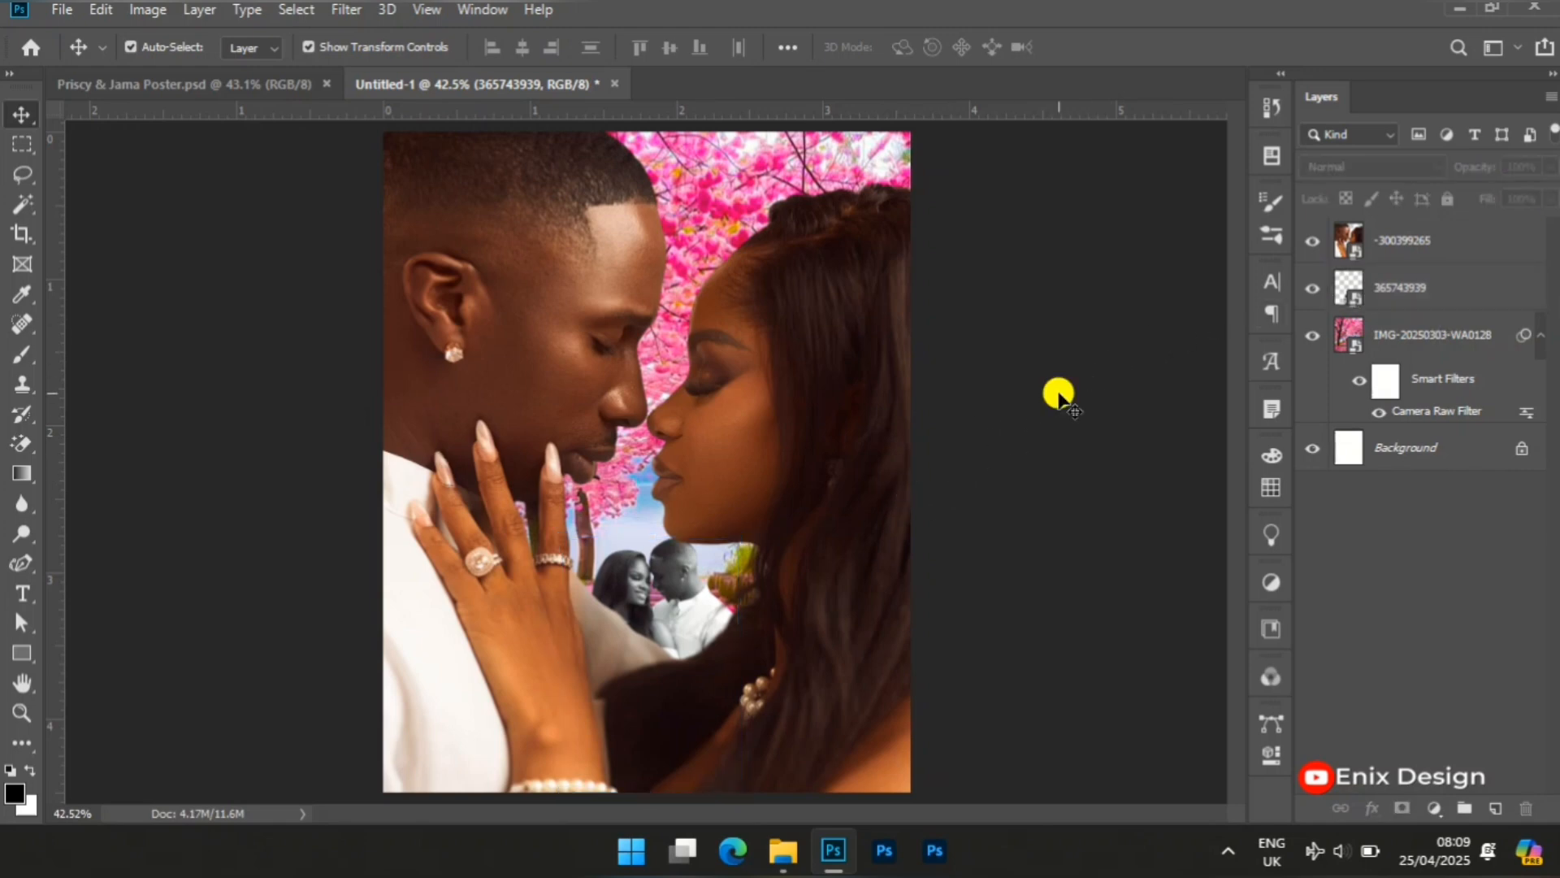
Step: Open the Camera Raw Filter on the small black-and-white couple layer and set Temperature to 58
{"action": "left_click", "coordinate": [699, 612]}
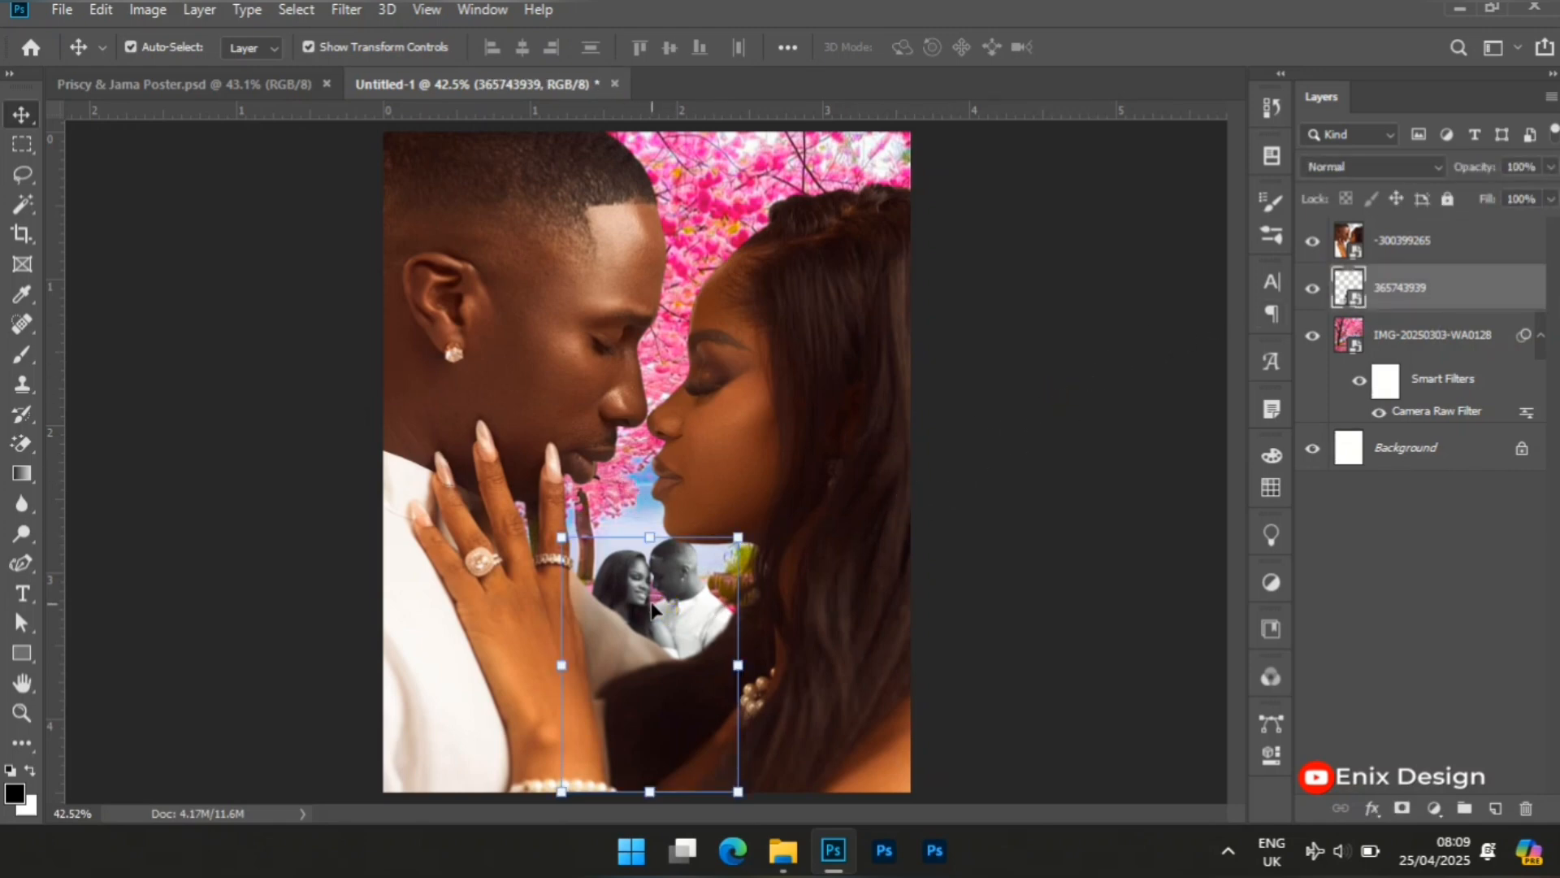
{"action": "left_click", "coordinate": [341, 10]}
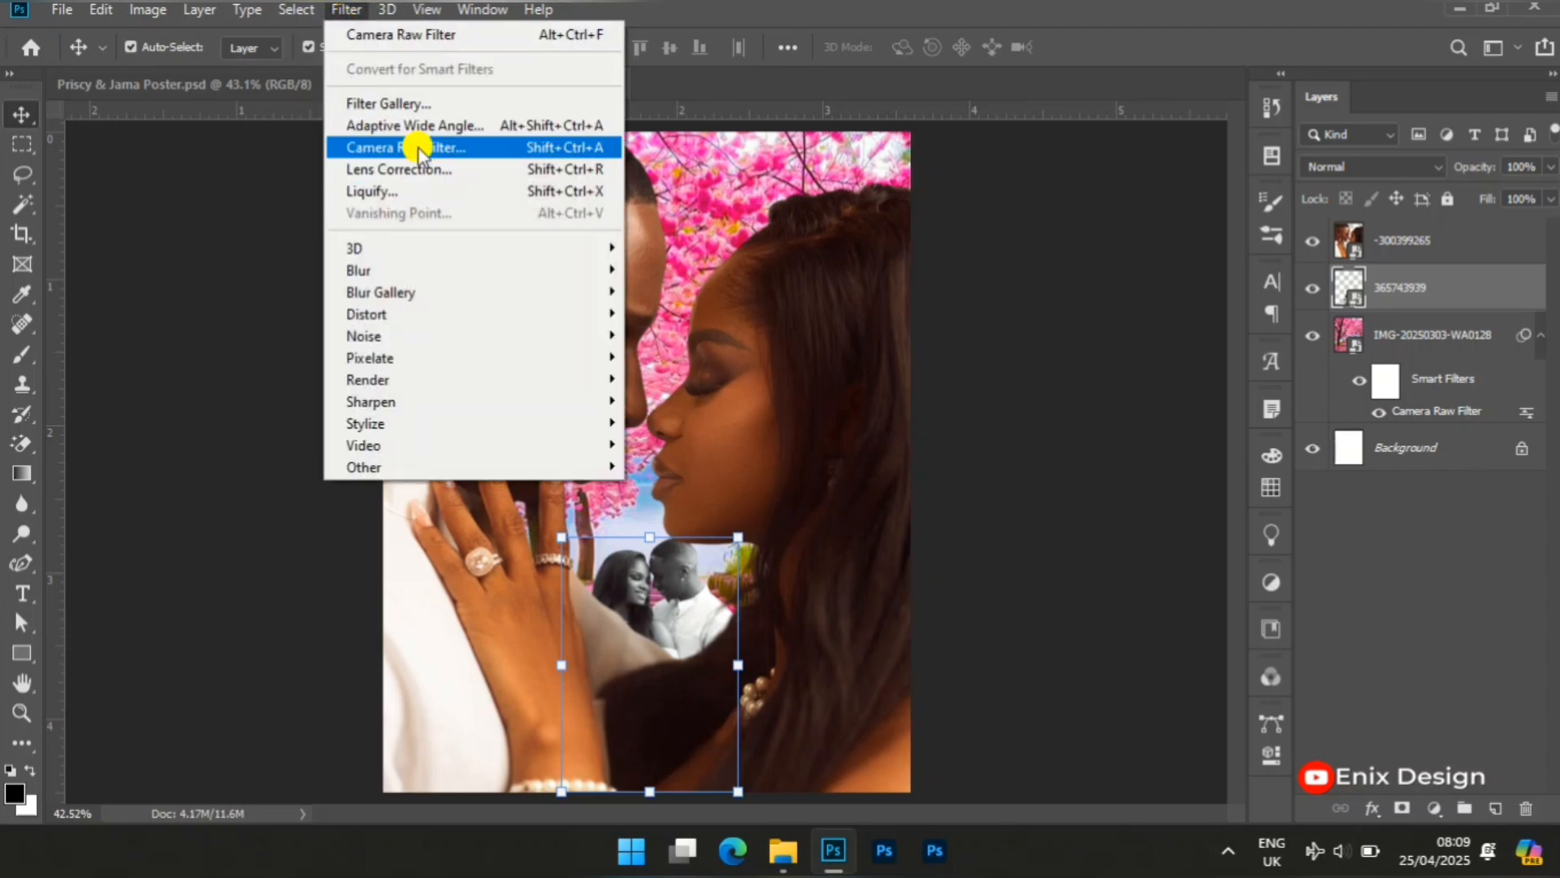
{"action": "left_click", "coordinate": [417, 147]}
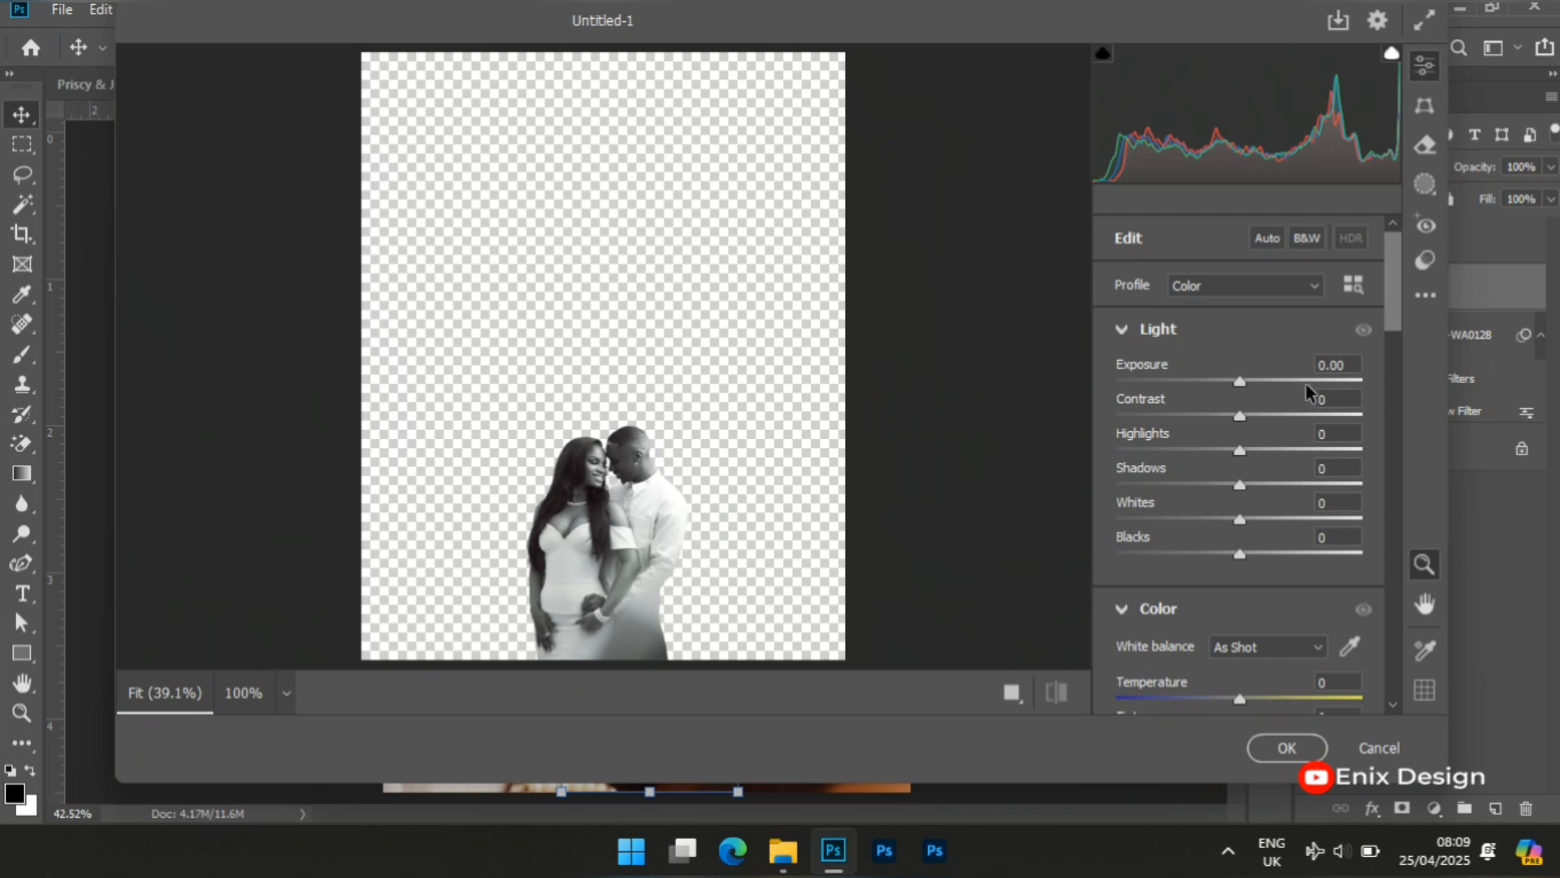
{"action": "left_click_drag", "start_coordinate": [1396, 305], "coordinate": [1390, 368]}
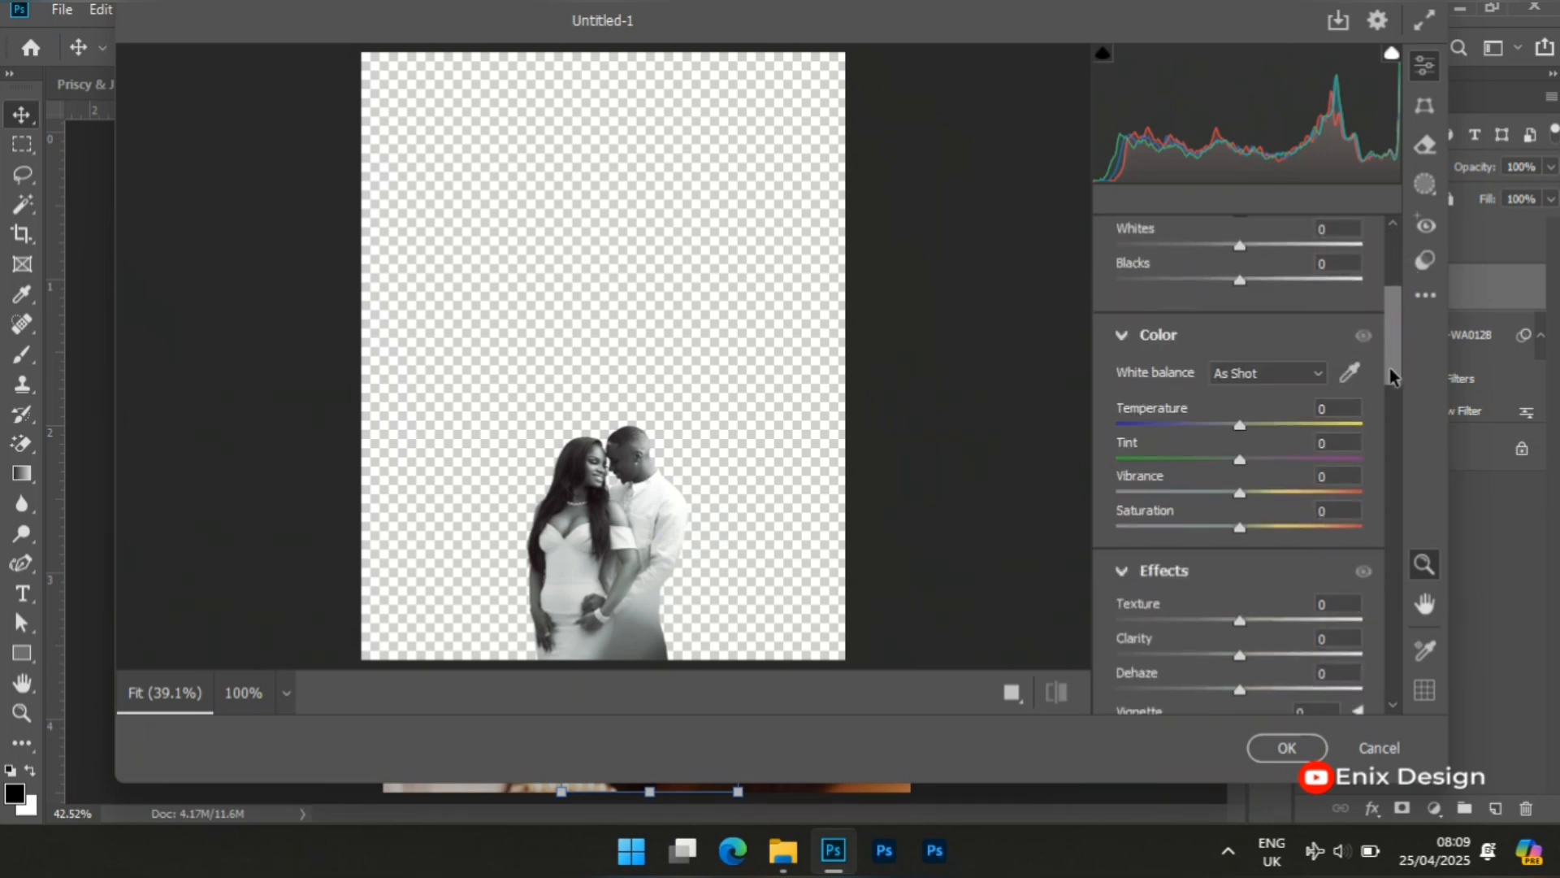
{"action": "left_click", "coordinate": [1340, 404]}
{"action": "type", "text": "58"}
{"action": "key", "text": "Return"}
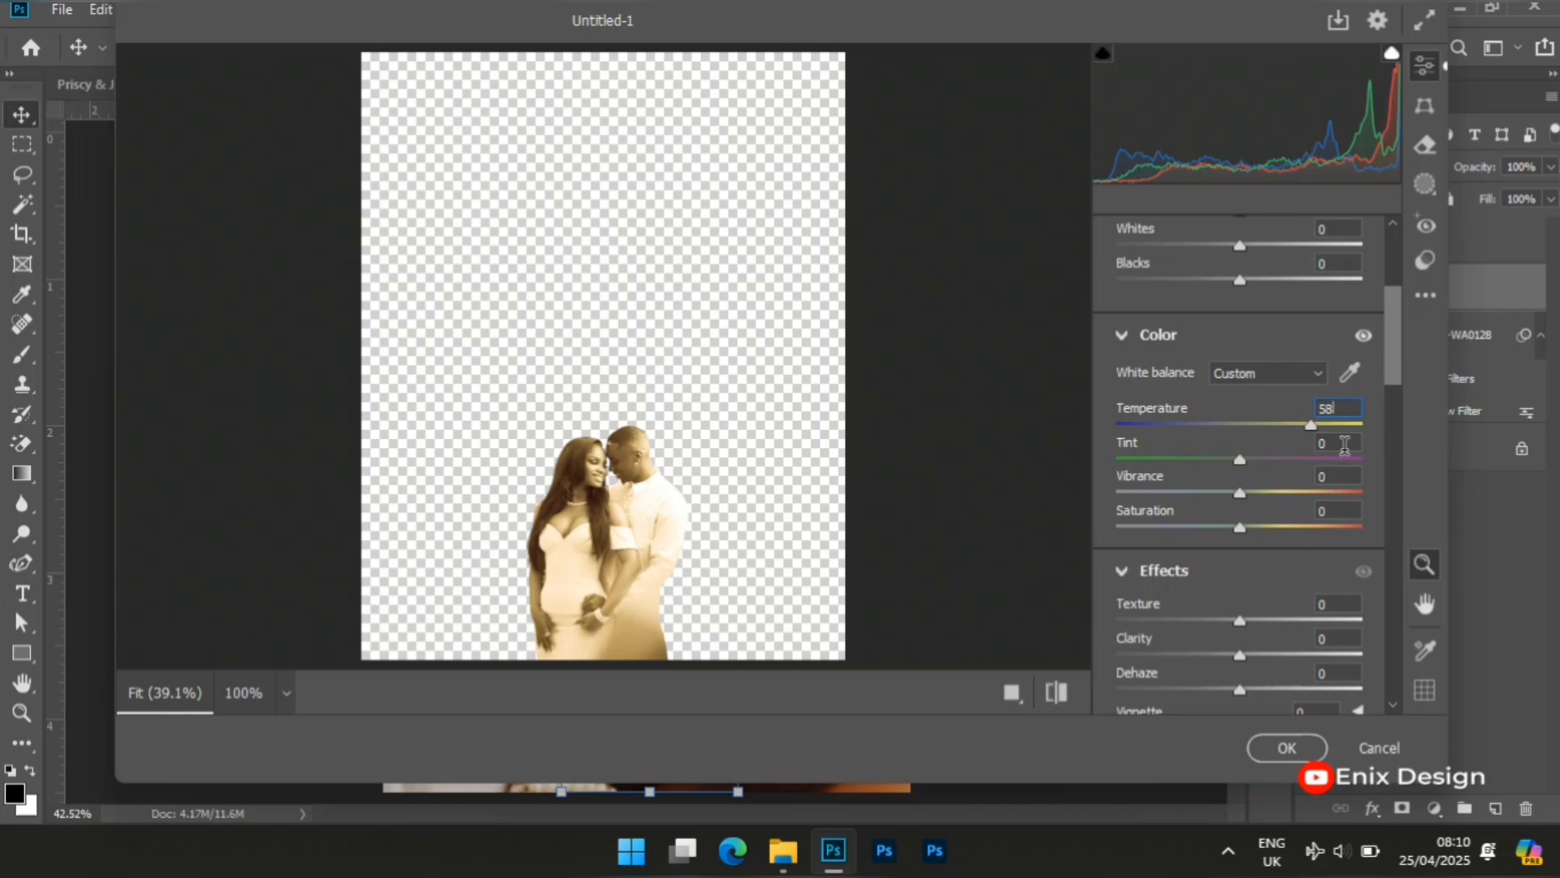
Step: Set Tint to 63 and Saturation to 23, and apply the Camera Raw Filter to the small couple layer
{"action": "left_click", "coordinate": [1344, 445]}
{"action": "type", "text": "63"}
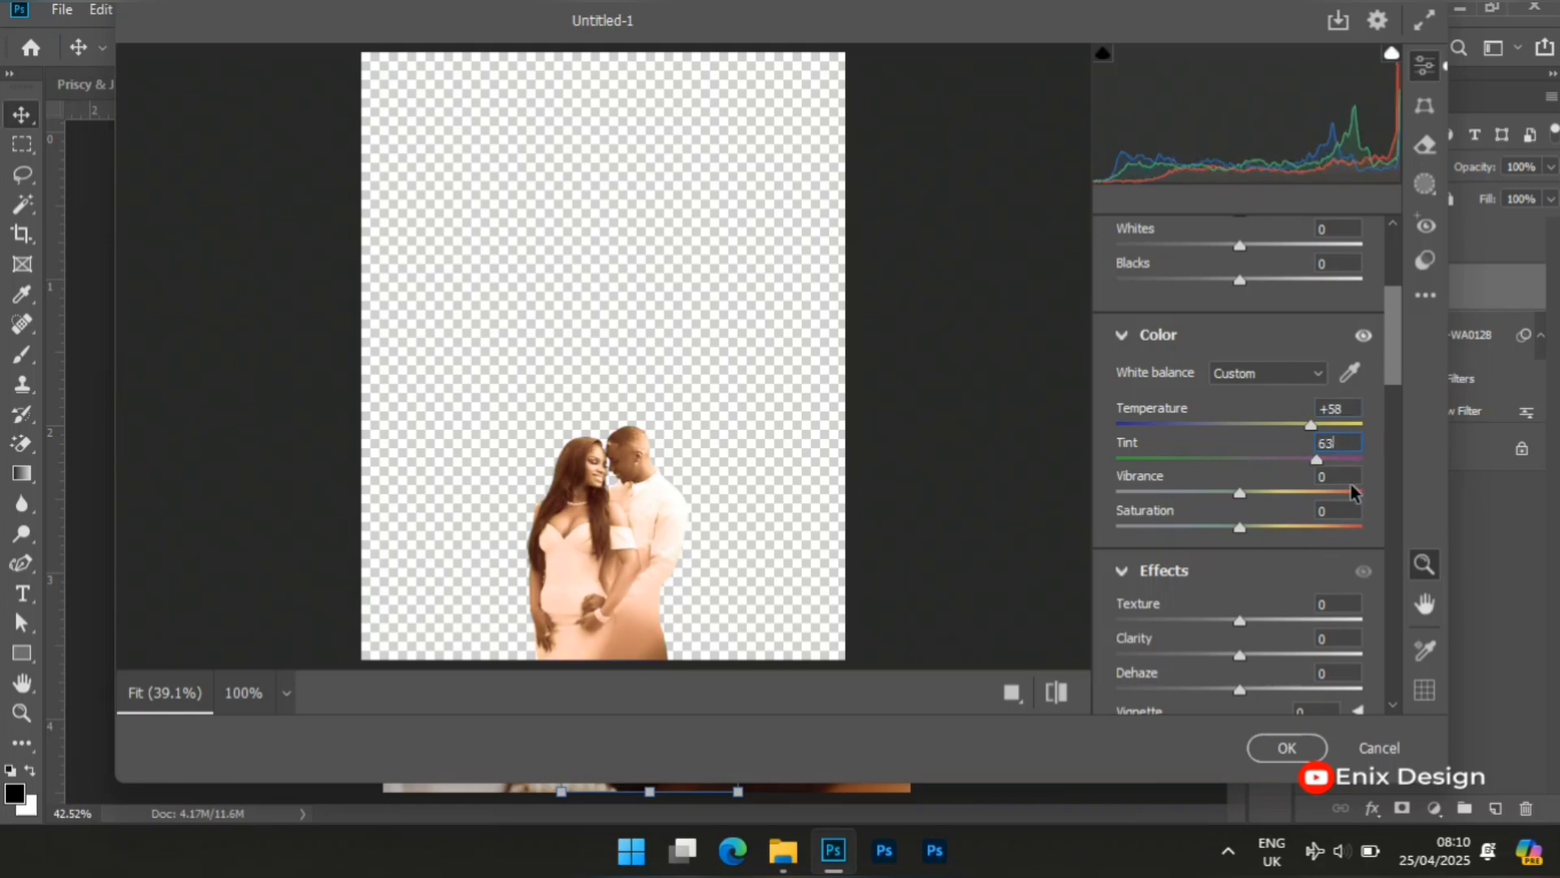
{"action": "left_click", "coordinate": [1335, 524]}
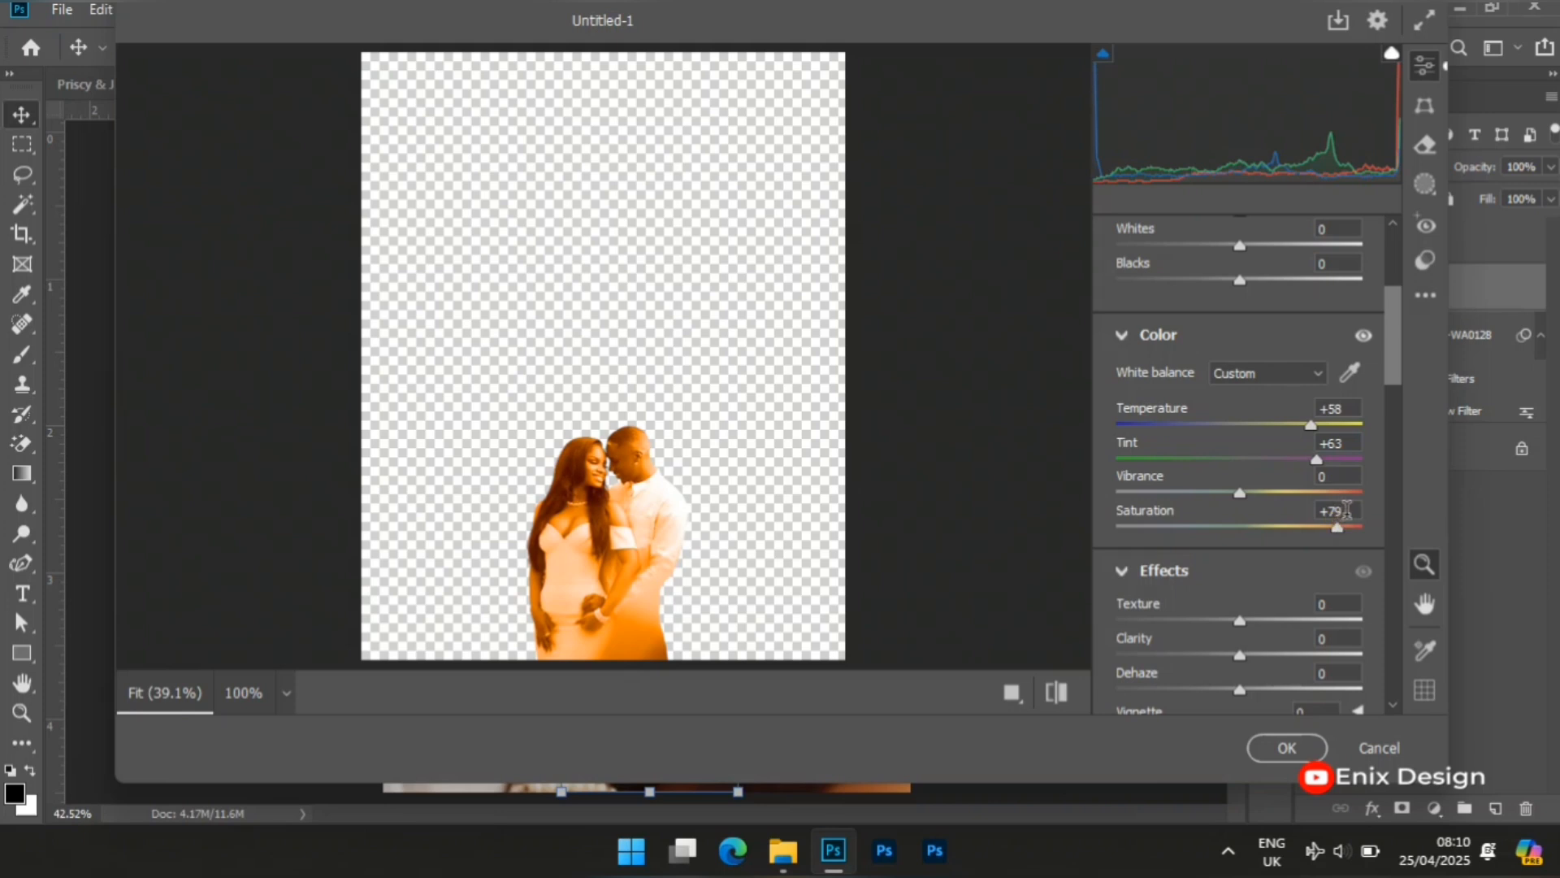
{"action": "left_click", "coordinate": [1351, 510]}
{"action": "type", "text": "+"}
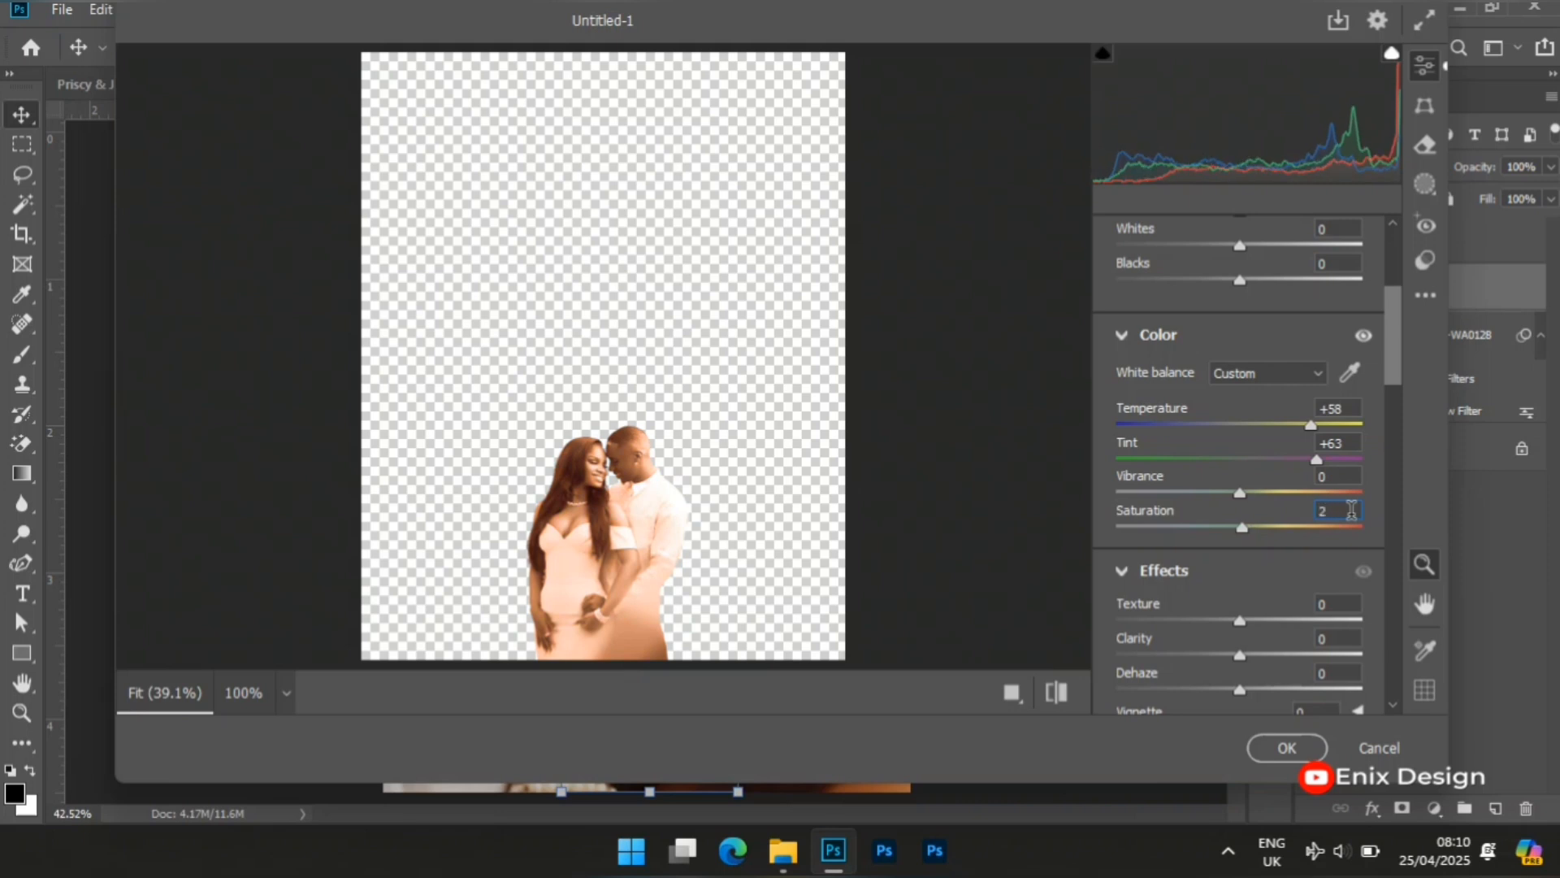
{"action": "type", "text": "3"}
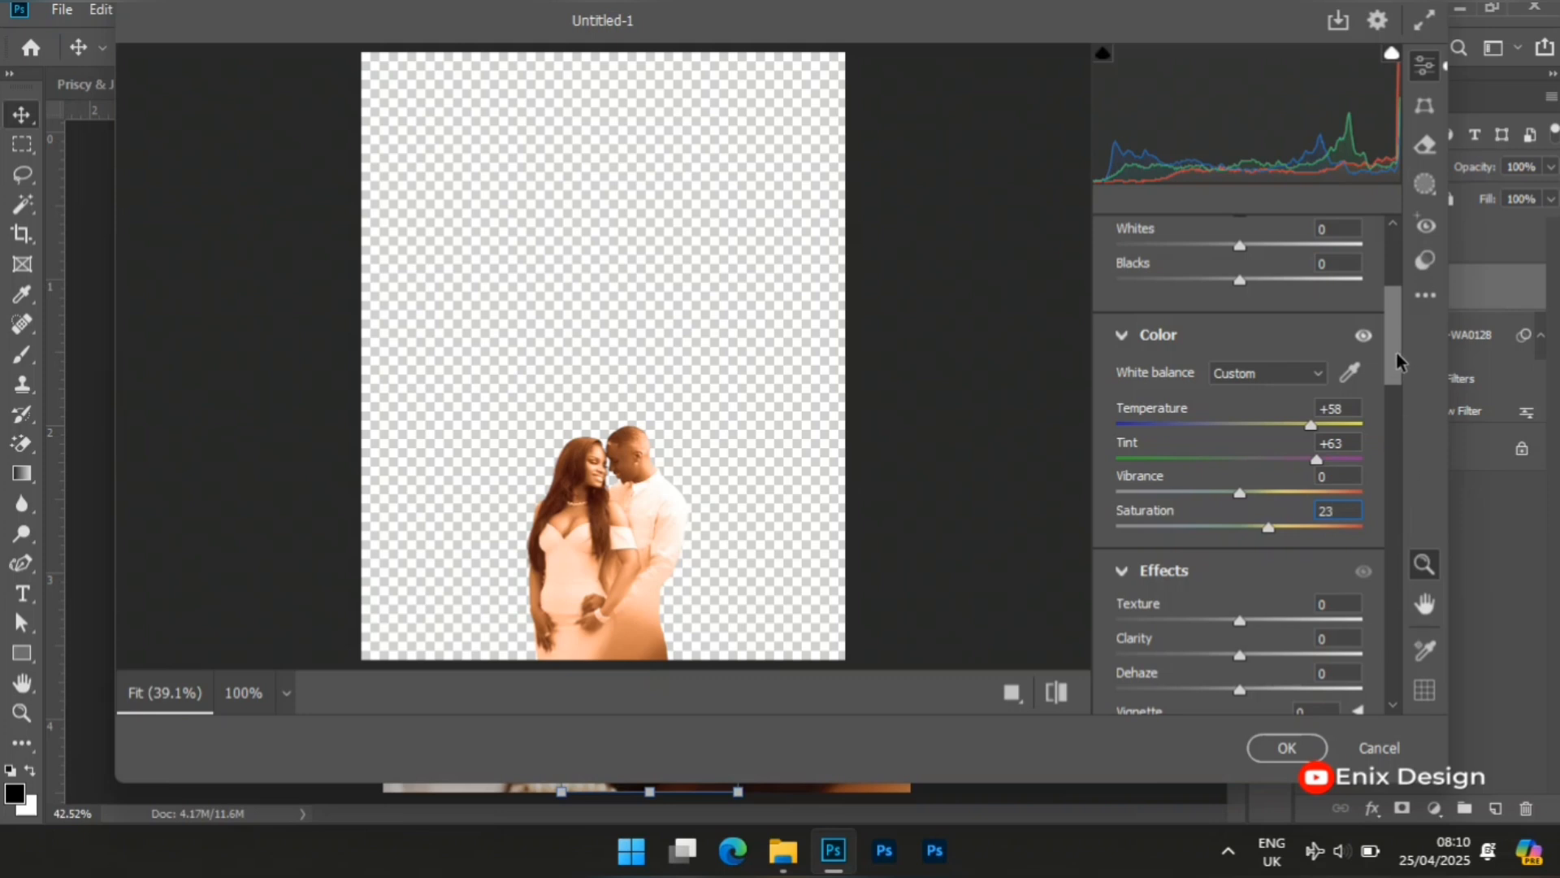
{"action": "left_click_drag", "start_coordinate": [1398, 360], "coordinate": [1404, 320]}
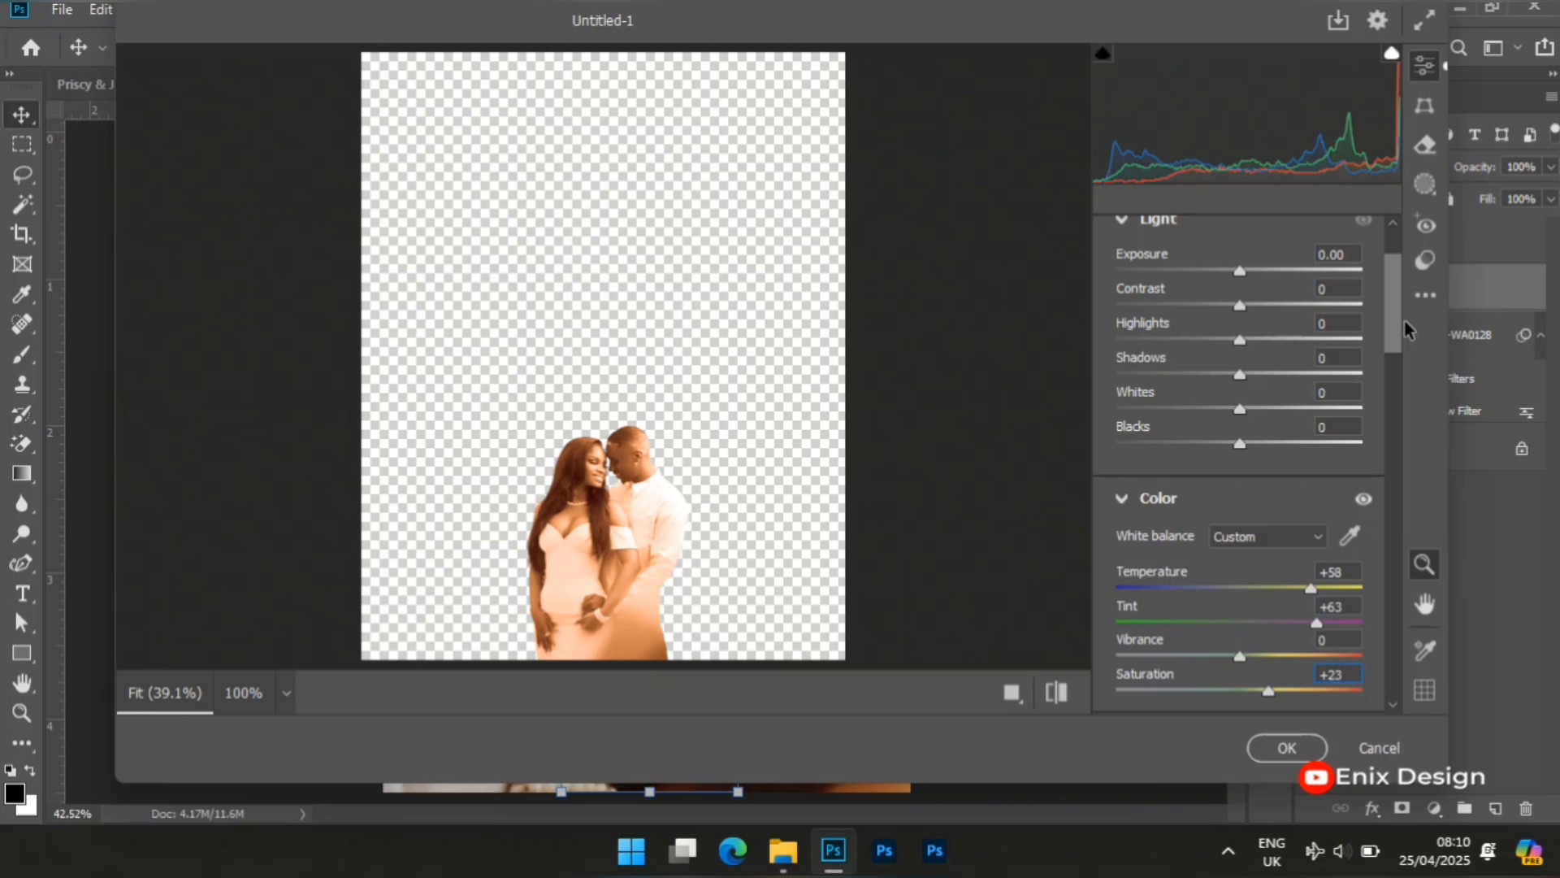
{"action": "left_click_drag", "start_coordinate": [1406, 320], "coordinate": [1405, 307]}
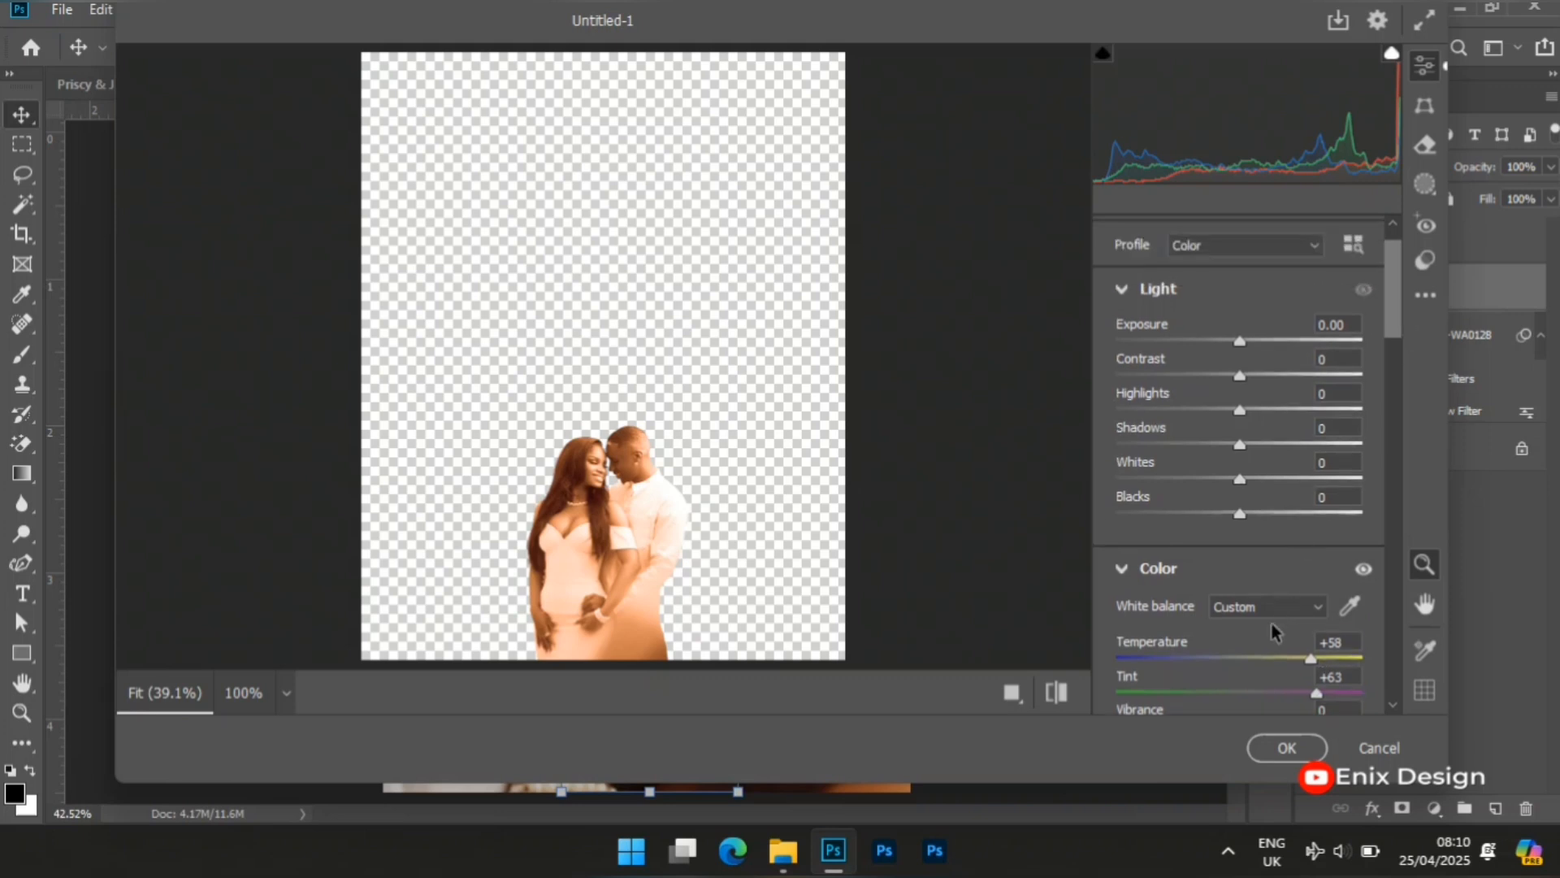
{"action": "left_click", "coordinate": [1297, 754]}
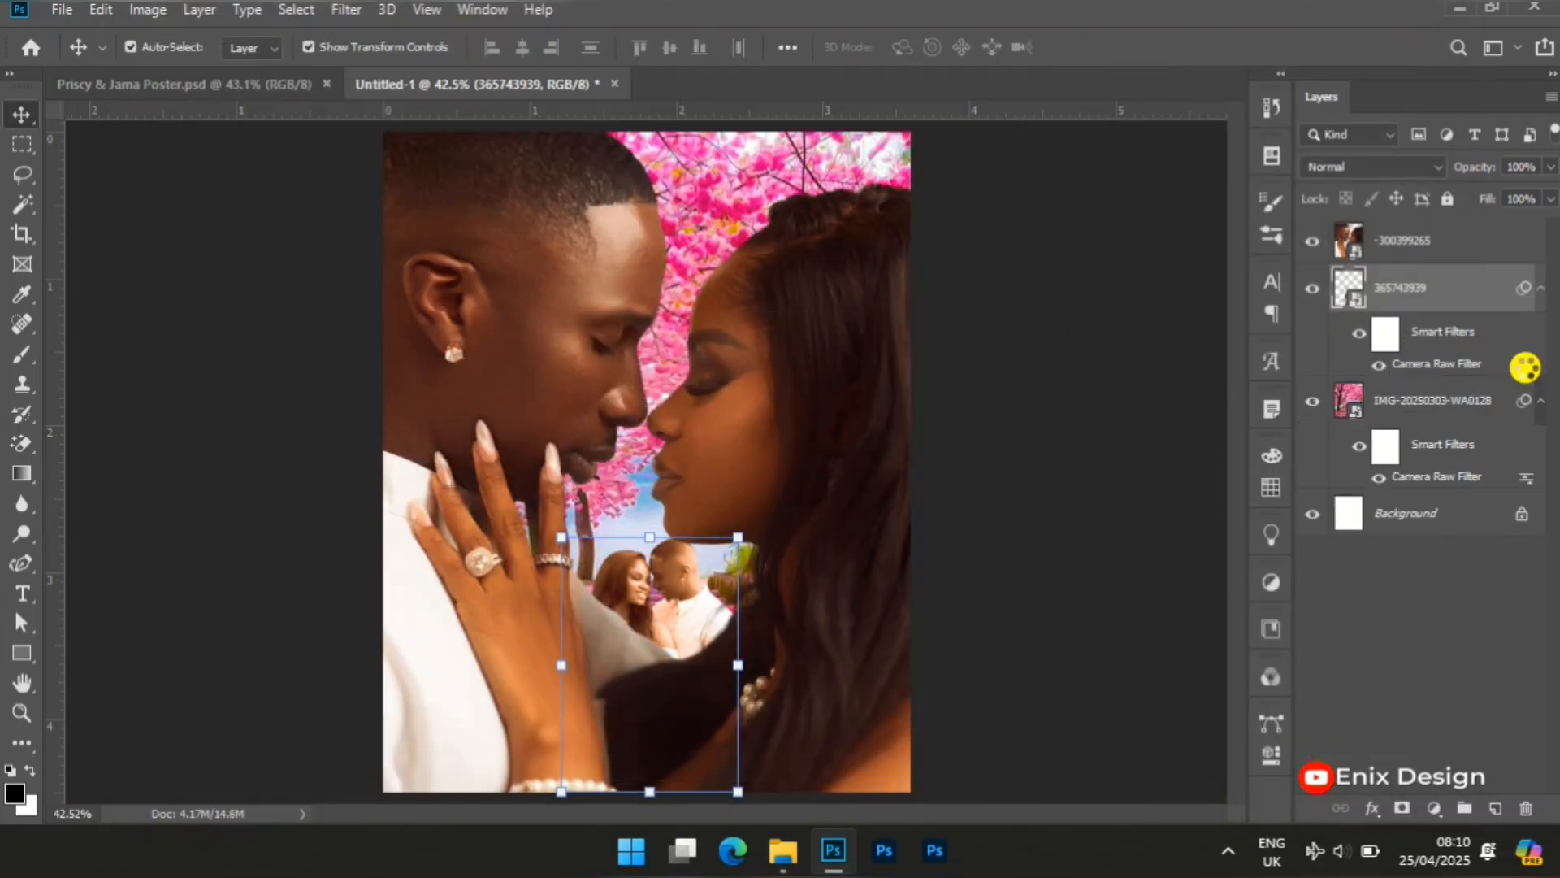
Step: Reduce the opacity of the small couple layer's Camera Raw Filter to 88% in its blending options
{"action": "double_click", "coordinate": [1525, 367]}
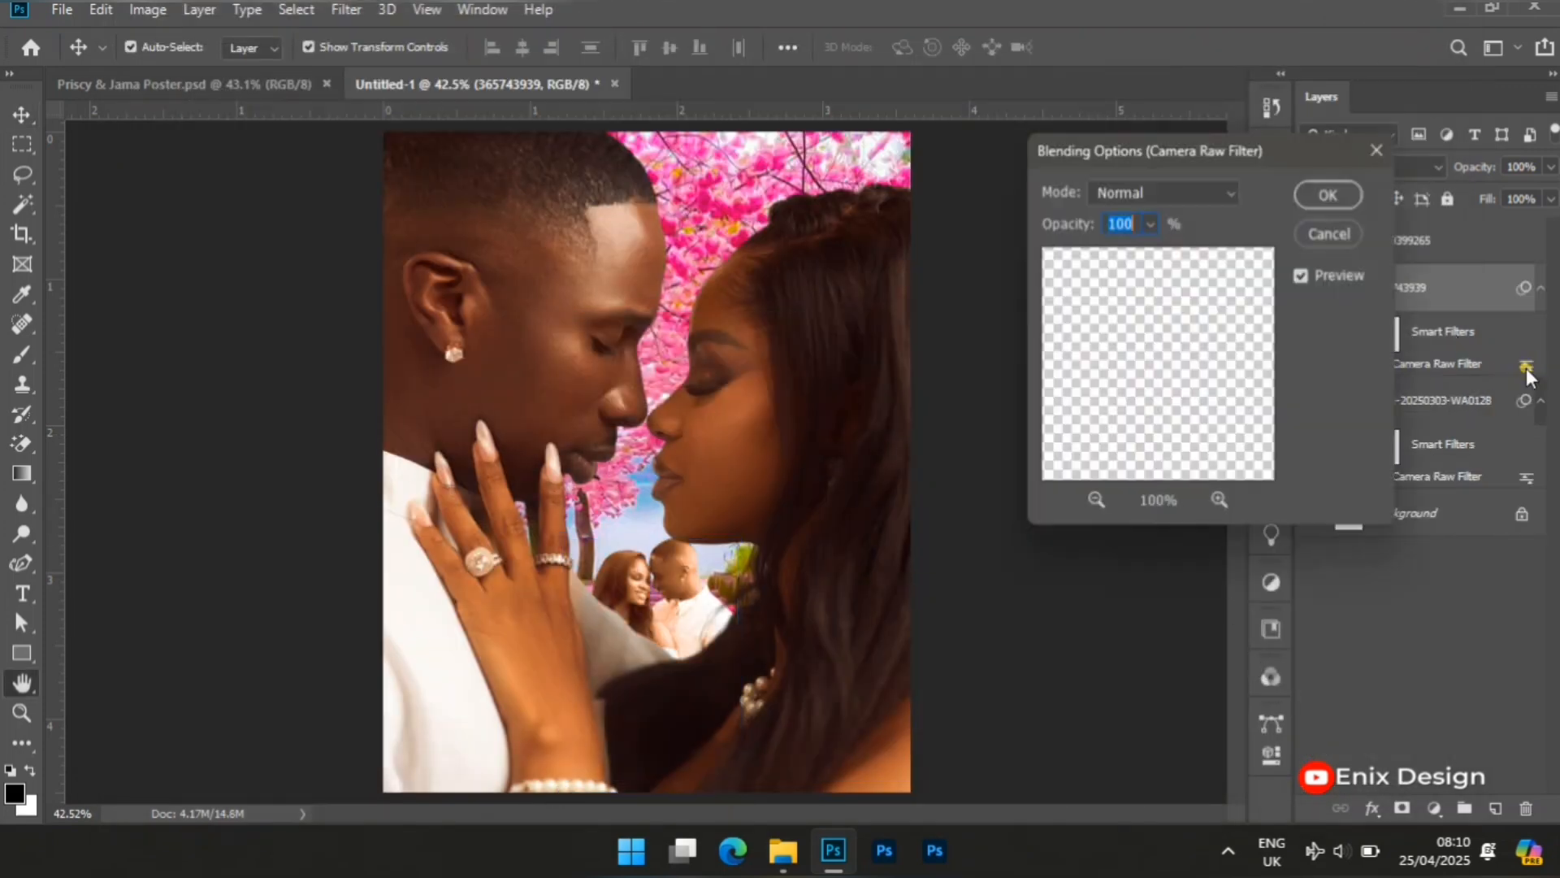
{"action": "left_click", "coordinate": [1149, 227]}
{"action": "left_click_drag", "start_coordinate": [1151, 255], "coordinate": [1145, 257]}
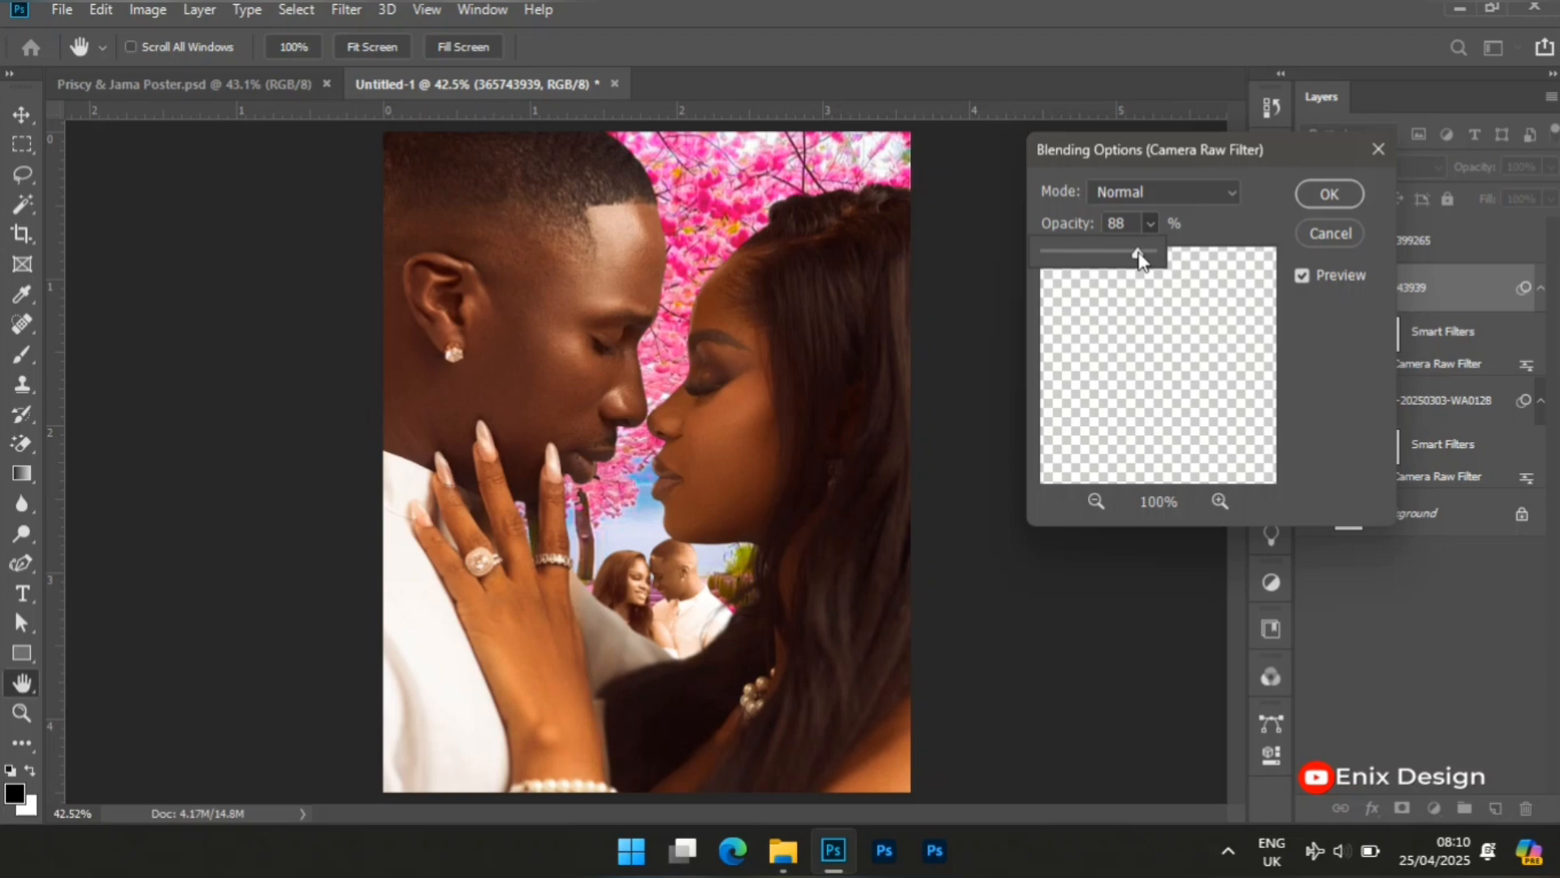
{"action": "left_click", "coordinate": [1315, 194]}
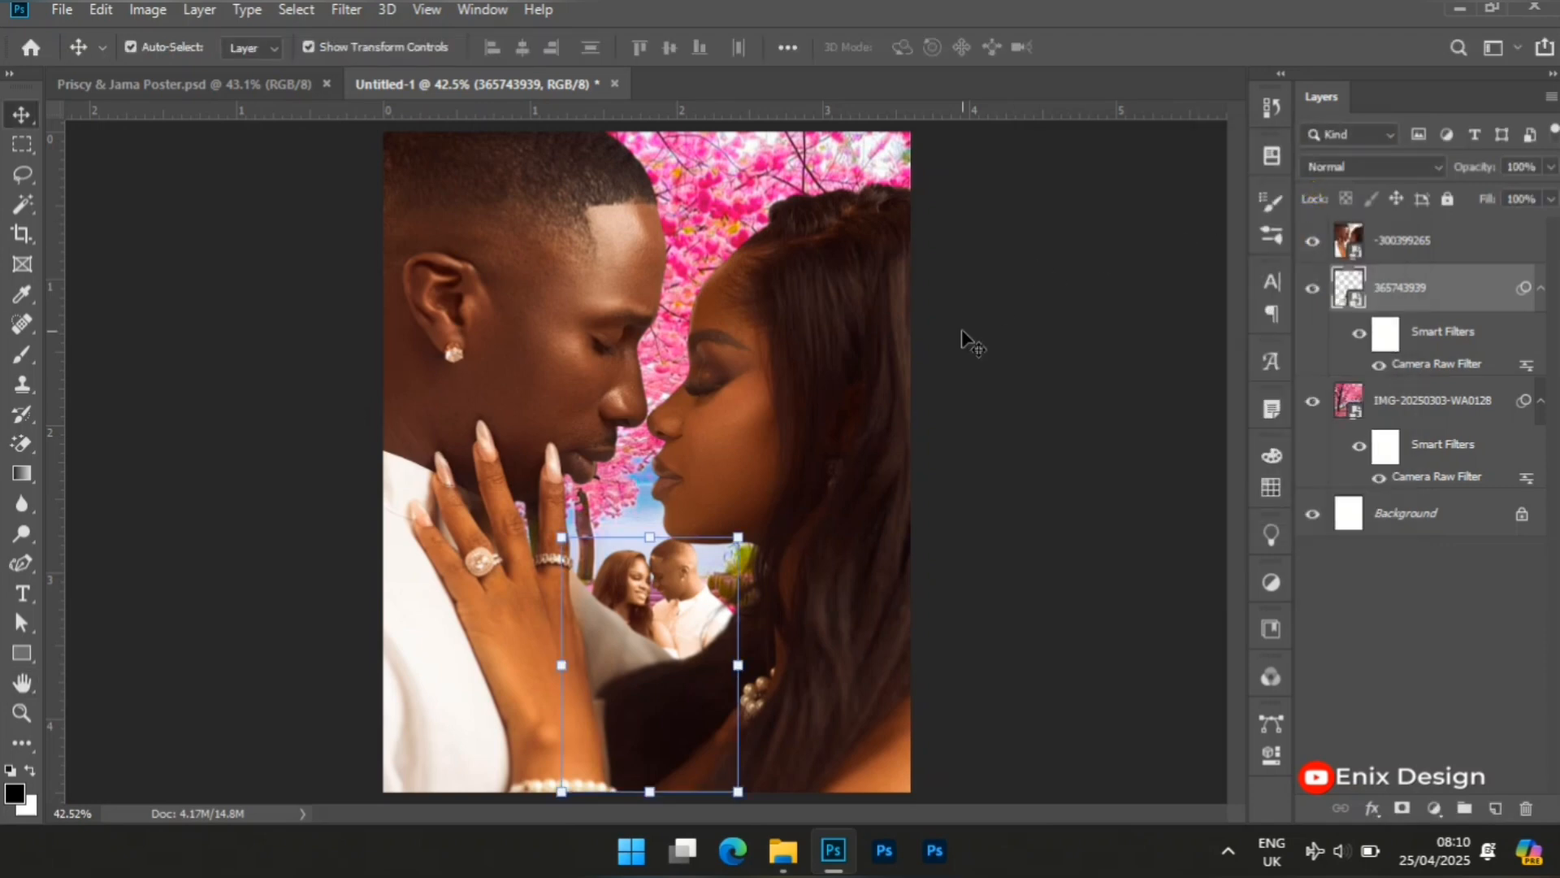
{"action": "left_click", "coordinate": [1031, 450]}
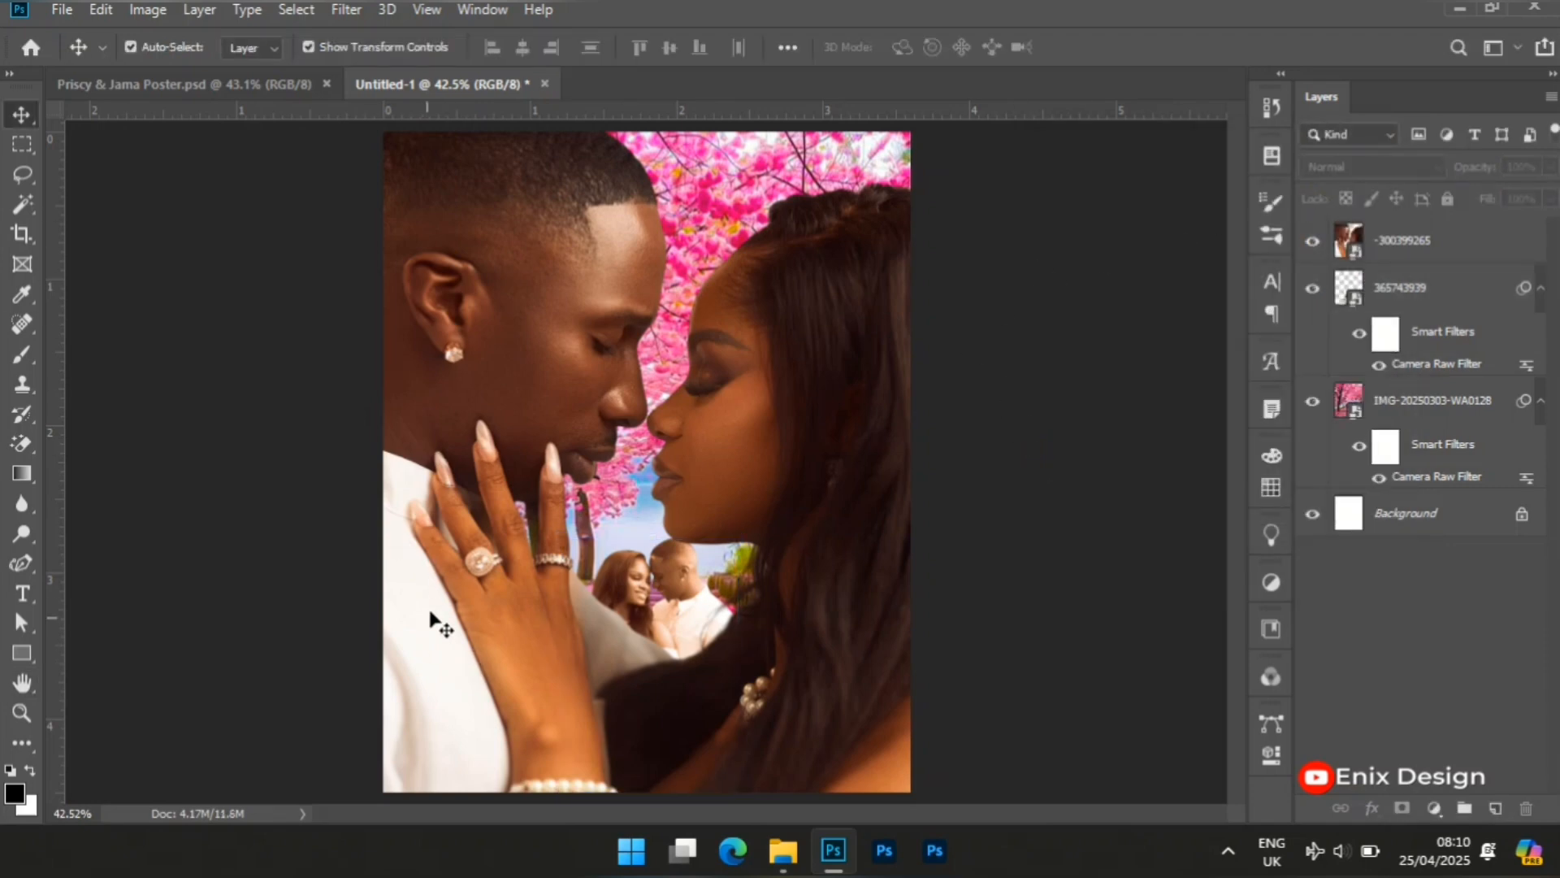
Step: Add a new layer above the close-up couple and fill it with a black-to-white linear gradient, black at the canvas bottom
{"action": "left_click", "coordinate": [1506, 811]}
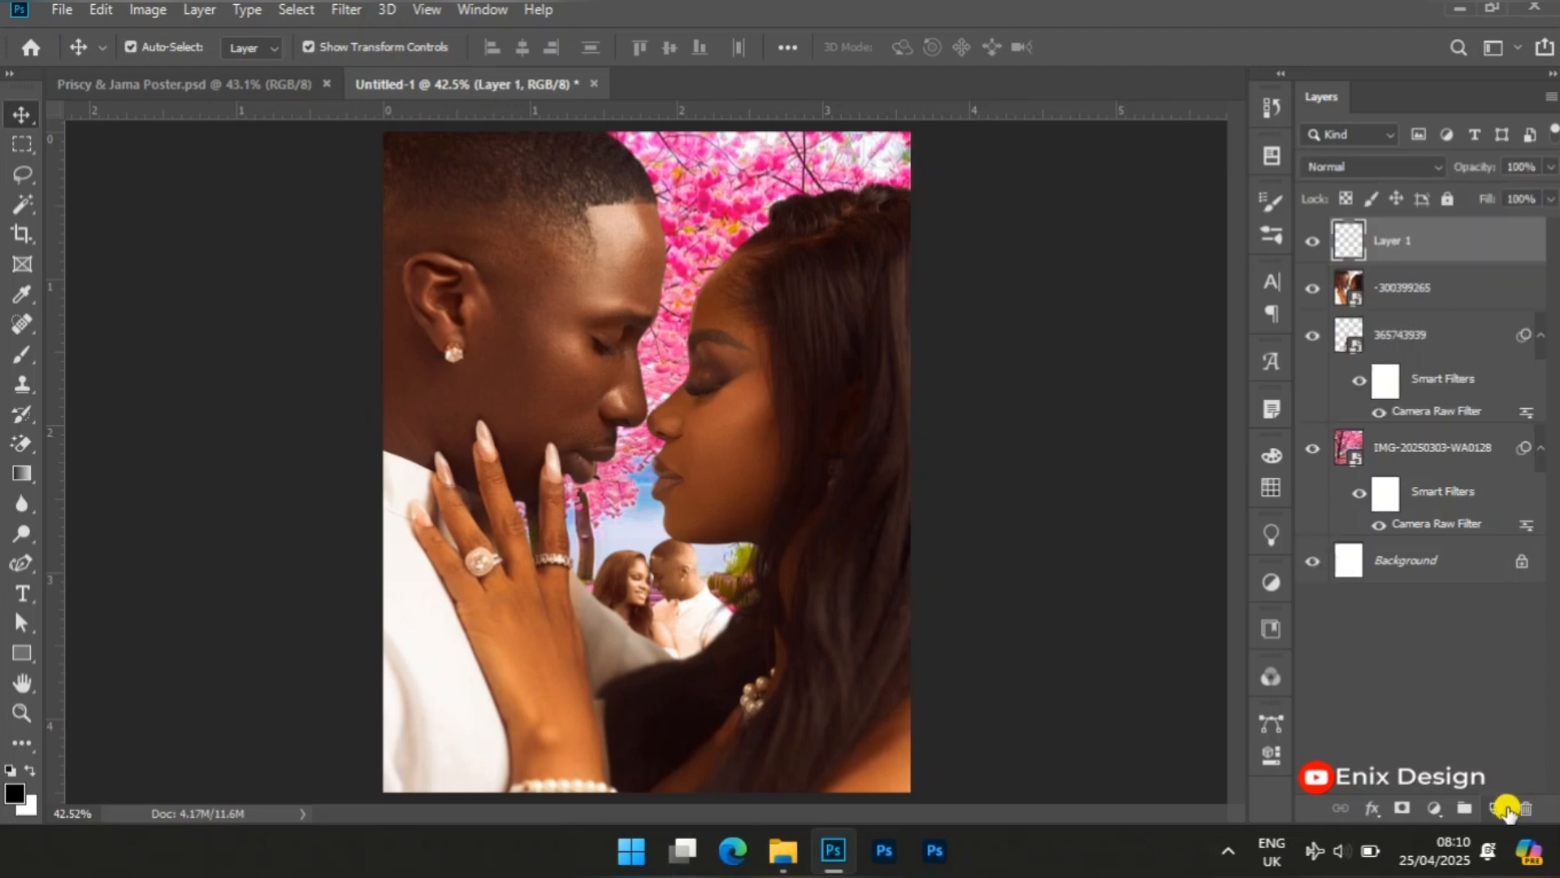
{"action": "left_click", "coordinate": [24, 474]}
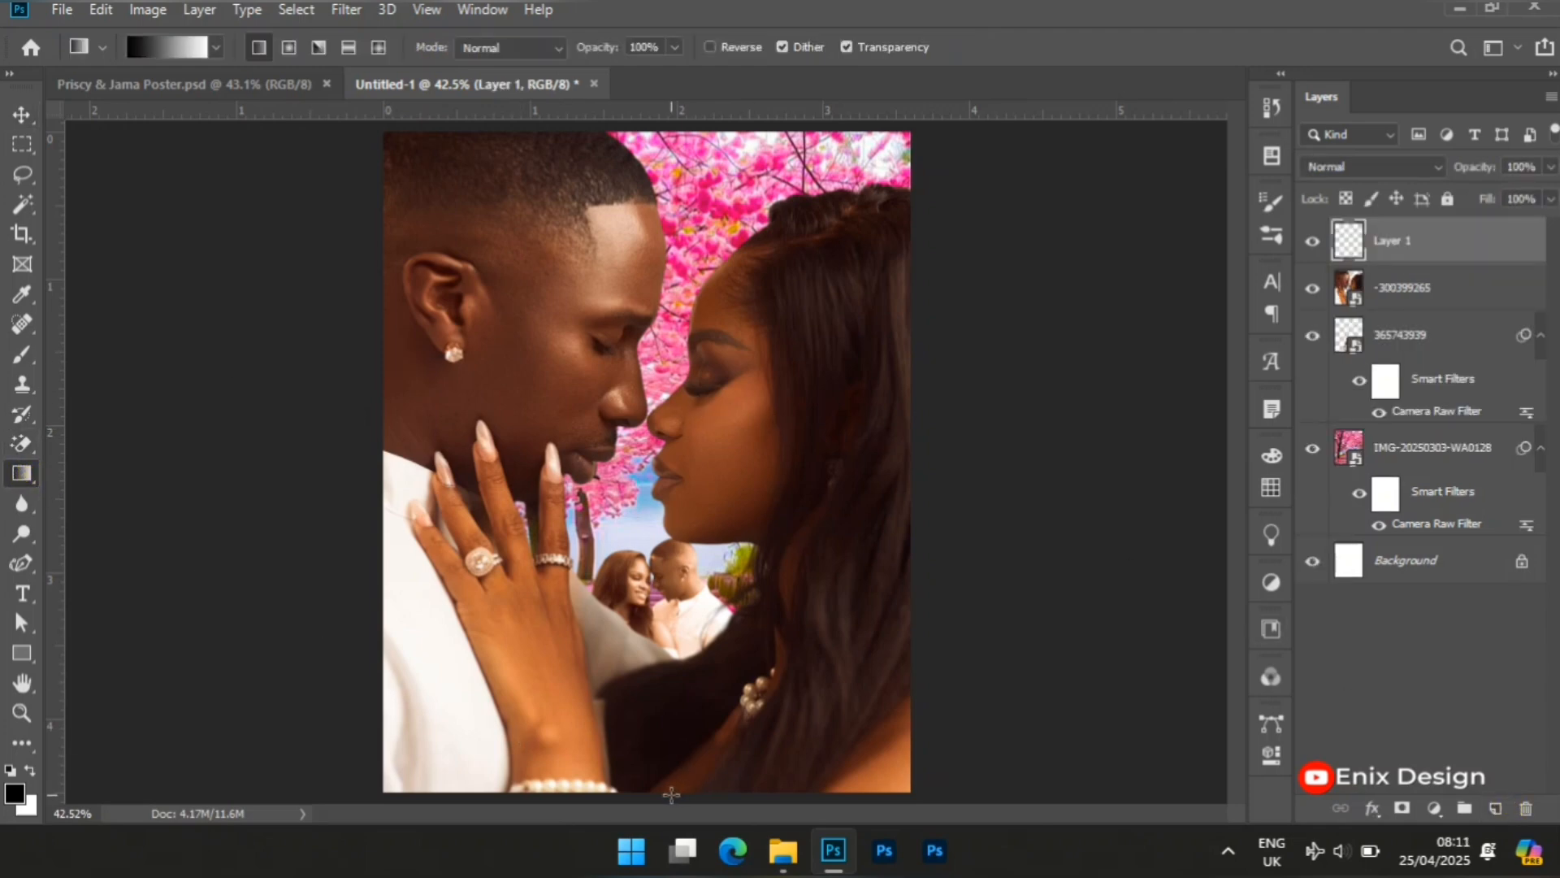
{"action": "left_click_drag", "start_coordinate": [658, 793], "coordinate": [668, 98]}
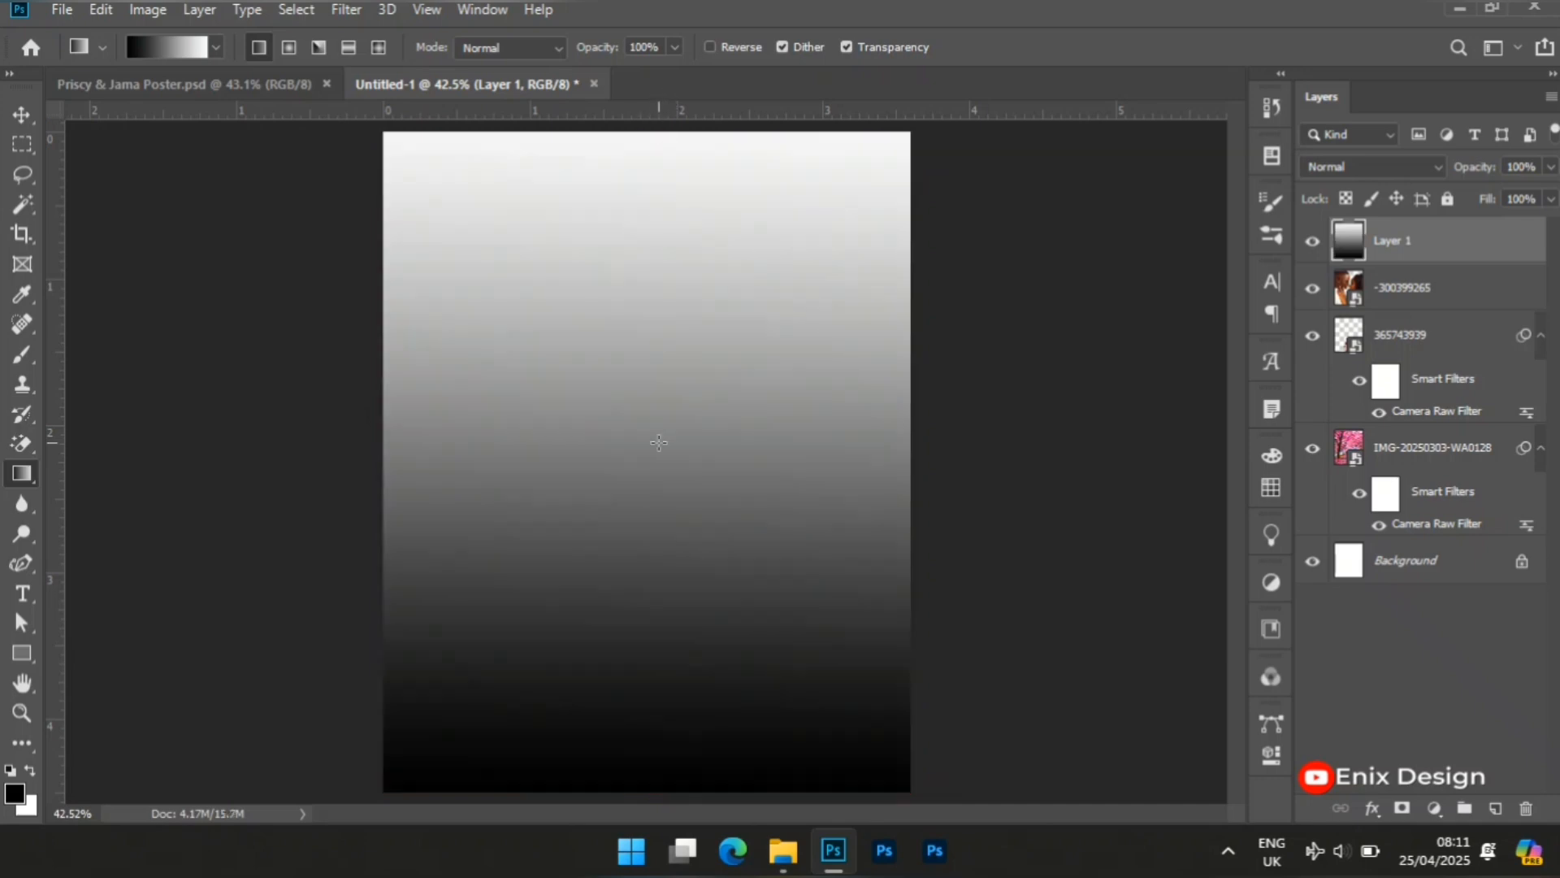
Step: Mask the gradient layer and paint out its upper part with a soft black 800 px brush, leaving only the dark bottom fade
{"action": "key", "text": "b"}
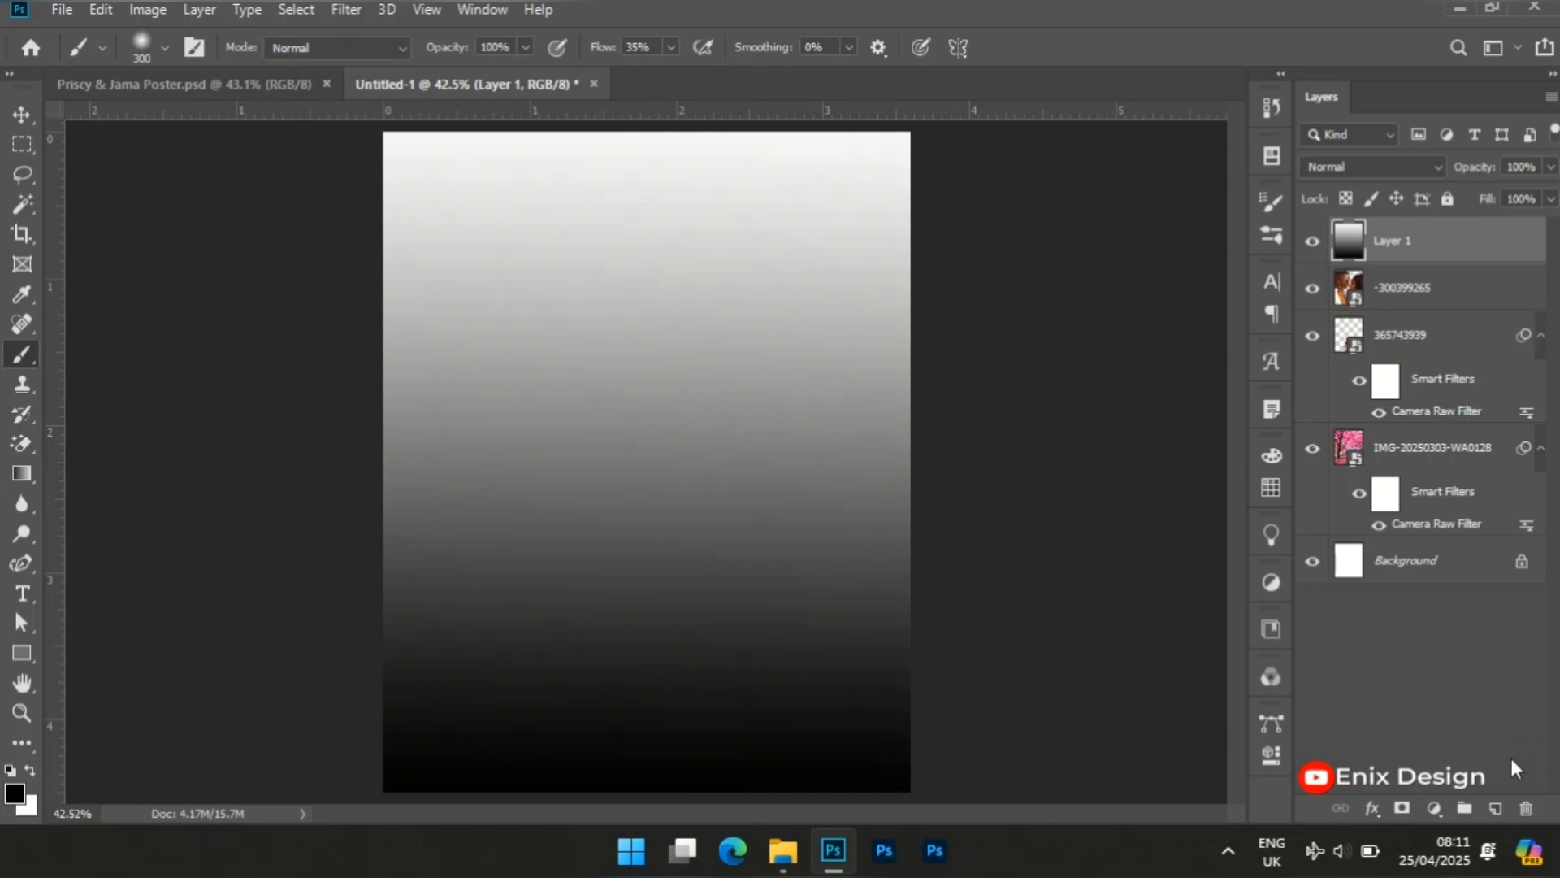
{"action": "left_click", "coordinate": [1401, 808]}
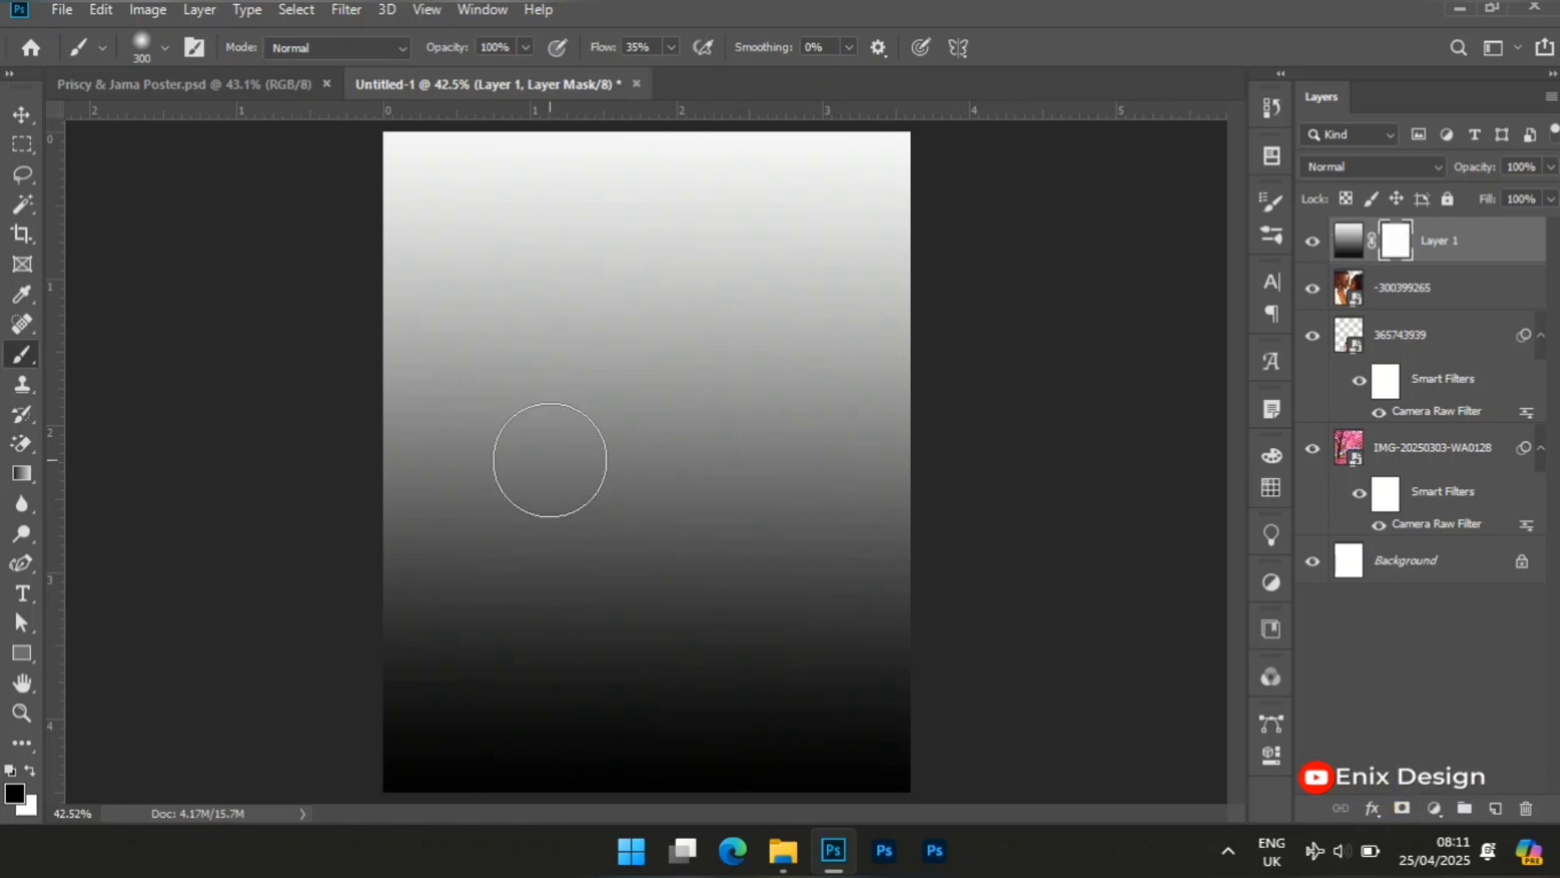
{"action": "key", "text": "bracketright"}
{"action": "key", "text": "bracketright"}
{"action": "key", "text": "bracketright"}
{"action": "key", "text": "bracketright"}
{"action": "key", "text": "bracketright"}
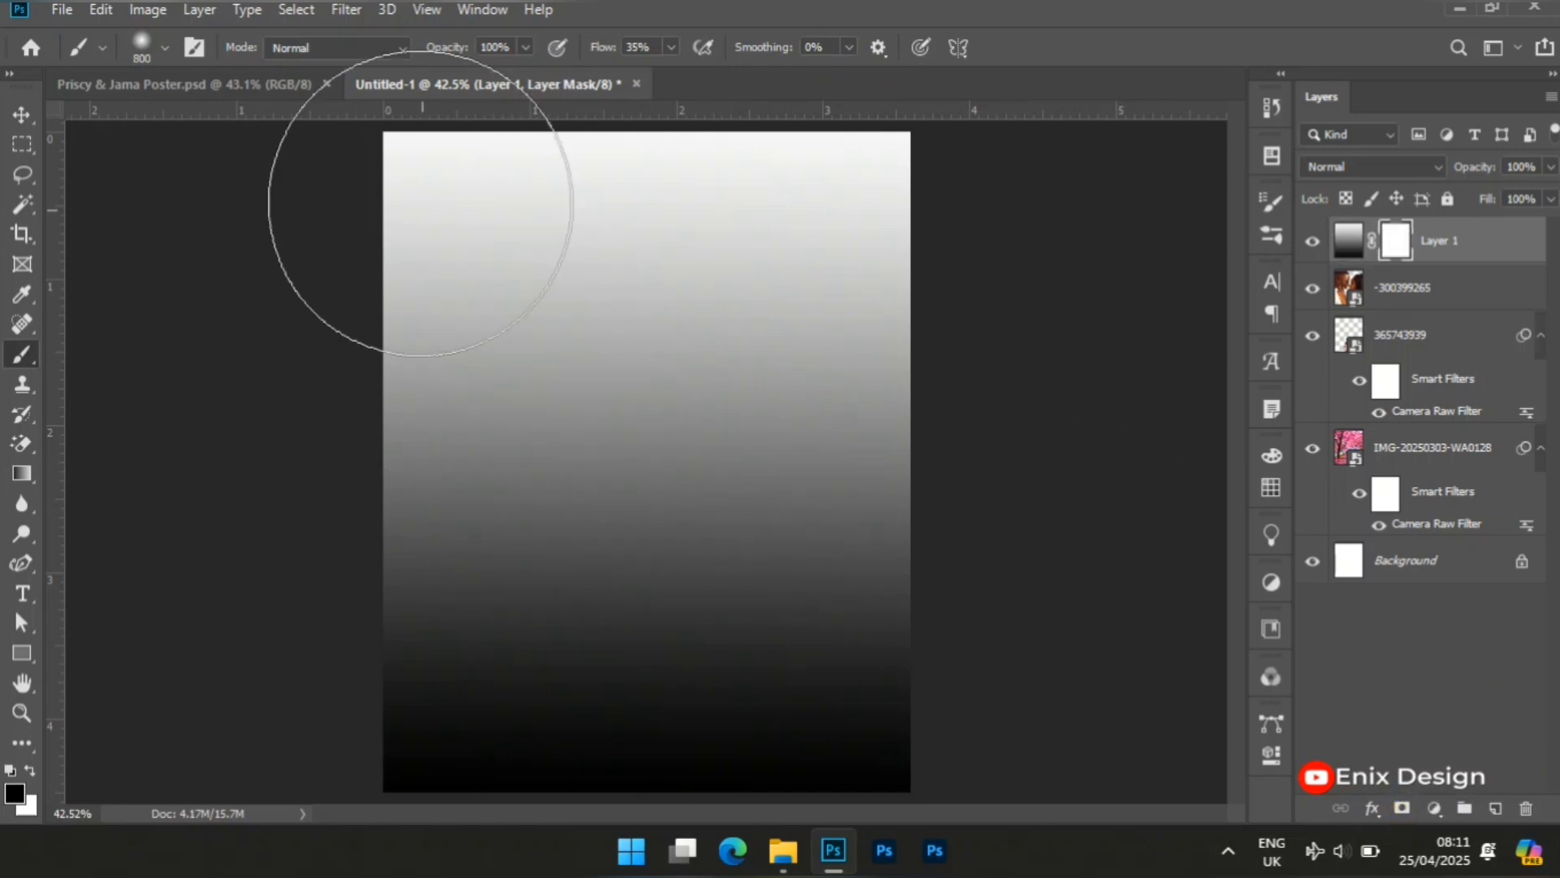
{"action": "mouse_move", "coordinate": [408, 153]}
{"action": "left_mouse_down"}
{"action": "mouse_move", "coordinate": [609, 320]}
{"action": "mouse_move", "coordinate": [784, 314]}
{"action": "mouse_move", "coordinate": [833, 199]}
{"action": "mouse_move", "coordinate": [501, 94]}
{"action": "mouse_move", "coordinate": [826, 331]}
{"action": "mouse_move", "coordinate": [794, 453]}
{"action": "mouse_move", "coordinate": [764, 435]}
{"action": "mouse_move", "coordinate": [487, 504]}
{"action": "mouse_move", "coordinate": [569, 561]}
{"action": "left_mouse_up"}
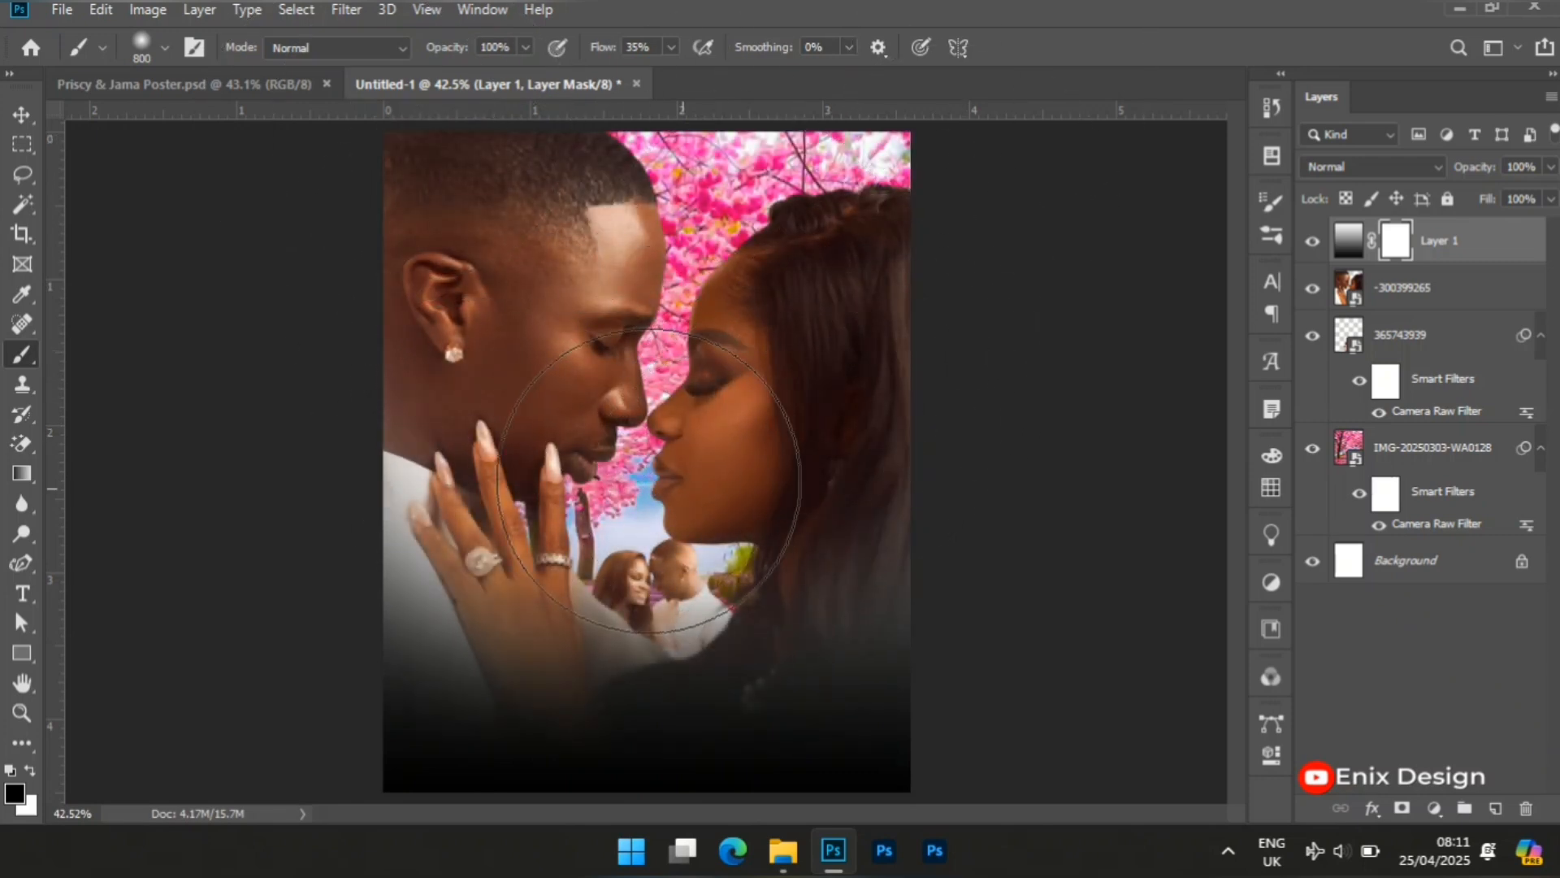
{"action": "mouse_move", "coordinate": [687, 479]}
{"action": "left_mouse_down"}
{"action": "mouse_move", "coordinate": [855, 457]}
{"action": "mouse_move", "coordinate": [584, 497]}
{"action": "mouse_move", "coordinate": [423, 270]}
{"action": "mouse_move", "coordinate": [463, 394]}
{"action": "left_mouse_up"}
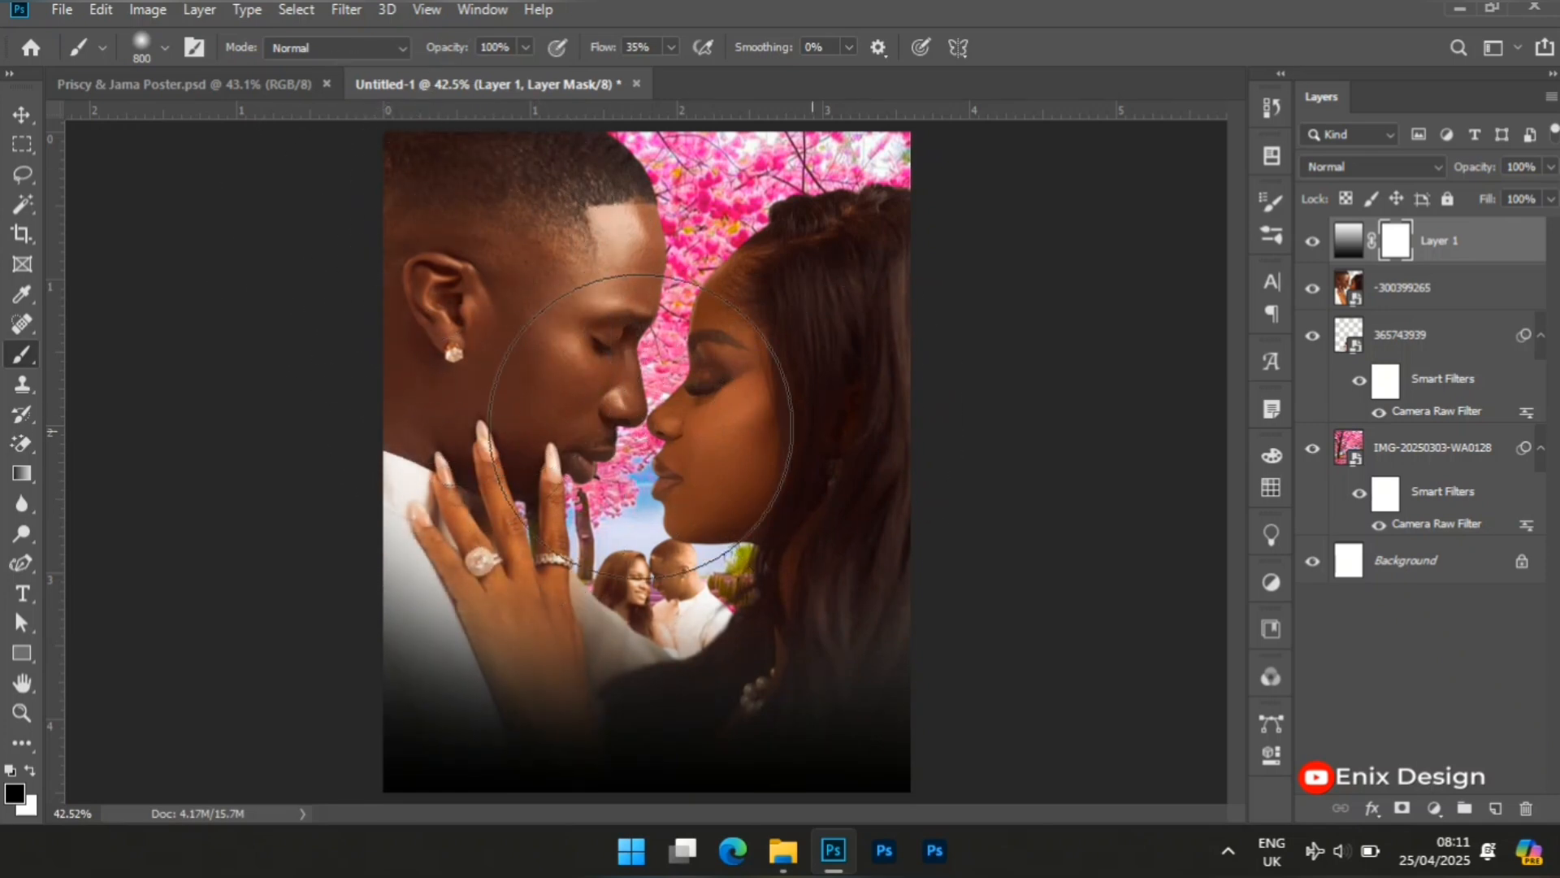
{"action": "mouse_move", "coordinate": [912, 399]}
{"action": "left_mouse_down"}
{"action": "mouse_move", "coordinate": [715, 517]}
{"action": "mouse_move", "coordinate": [442, 435]}
{"action": "mouse_move", "coordinate": [383, 181]}
{"action": "mouse_move", "coordinate": [1052, 178]}
{"action": "mouse_move", "coordinate": [648, 197]}
{"action": "mouse_move", "coordinate": [731, 342]}
{"action": "mouse_move", "coordinate": [547, 346]}
{"action": "mouse_move", "coordinate": [623, 476]}
{"action": "mouse_move", "coordinate": [585, 516]}
{"action": "mouse_move", "coordinate": [659, 325]}
{"action": "mouse_move", "coordinate": [845, 175]}
{"action": "left_mouse_up"}
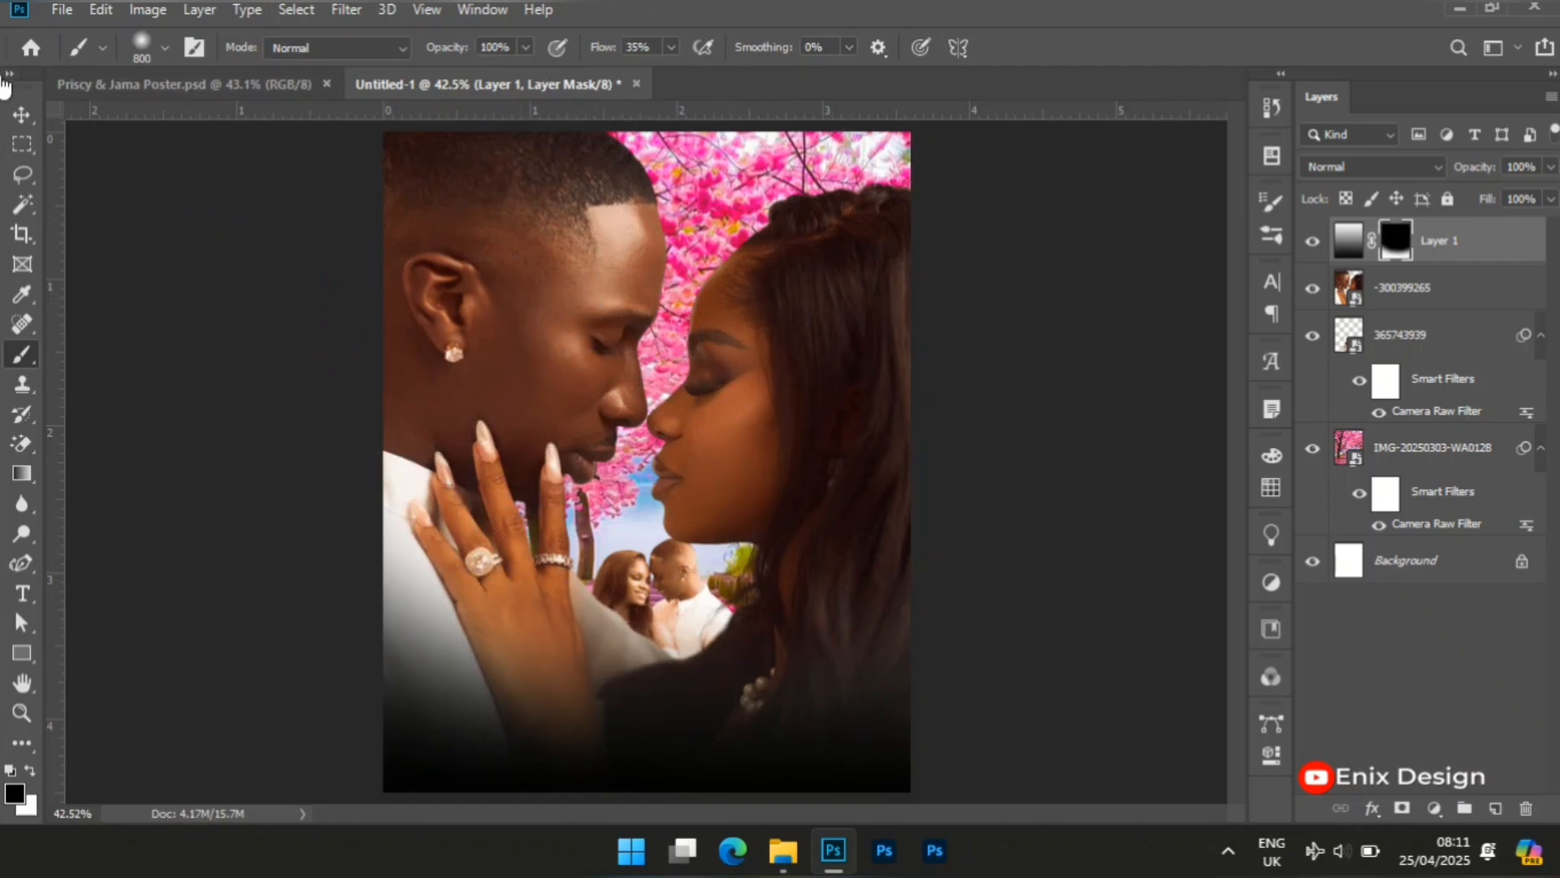
Step: Convert the masked gradient layer to a smart object
{"action": "left_click", "coordinate": [23, 120]}
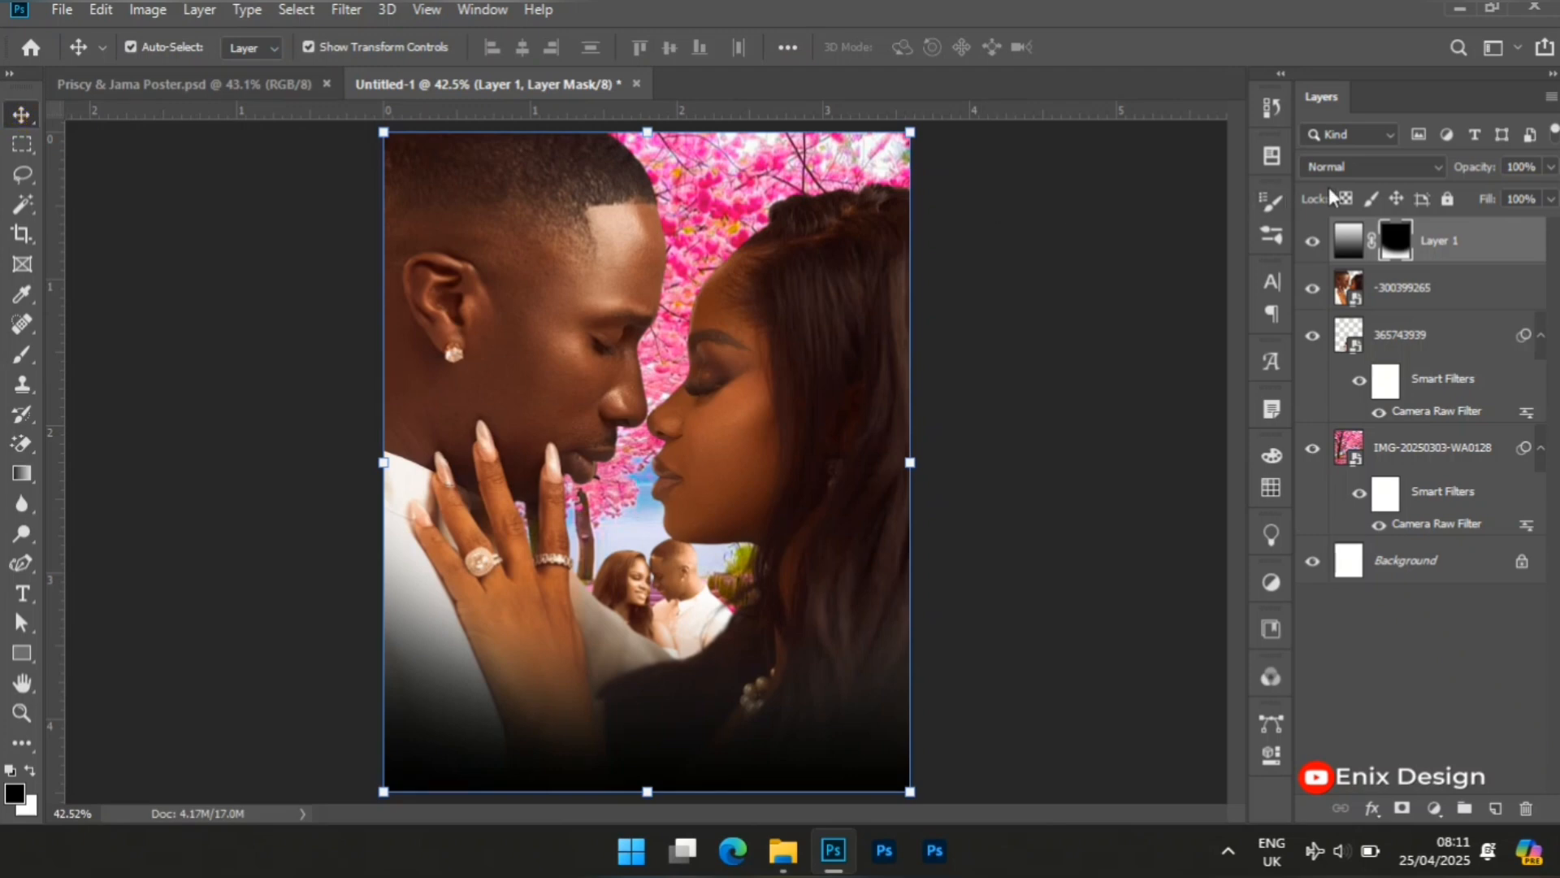
{"action": "right_click", "coordinate": [1488, 248]}
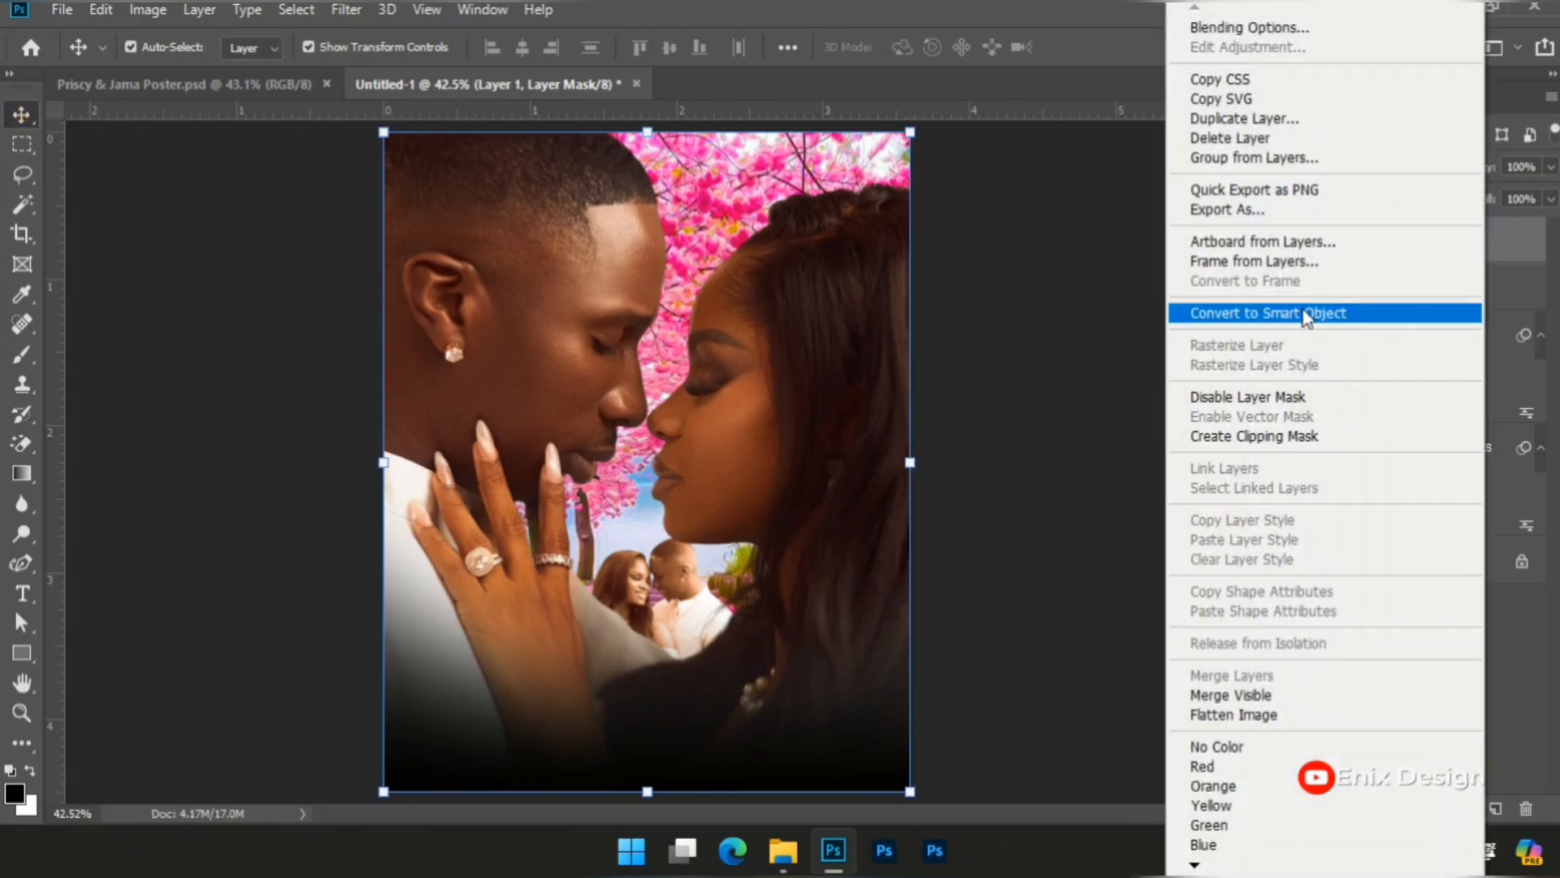
{"action": "left_click", "coordinate": [1300, 310]}
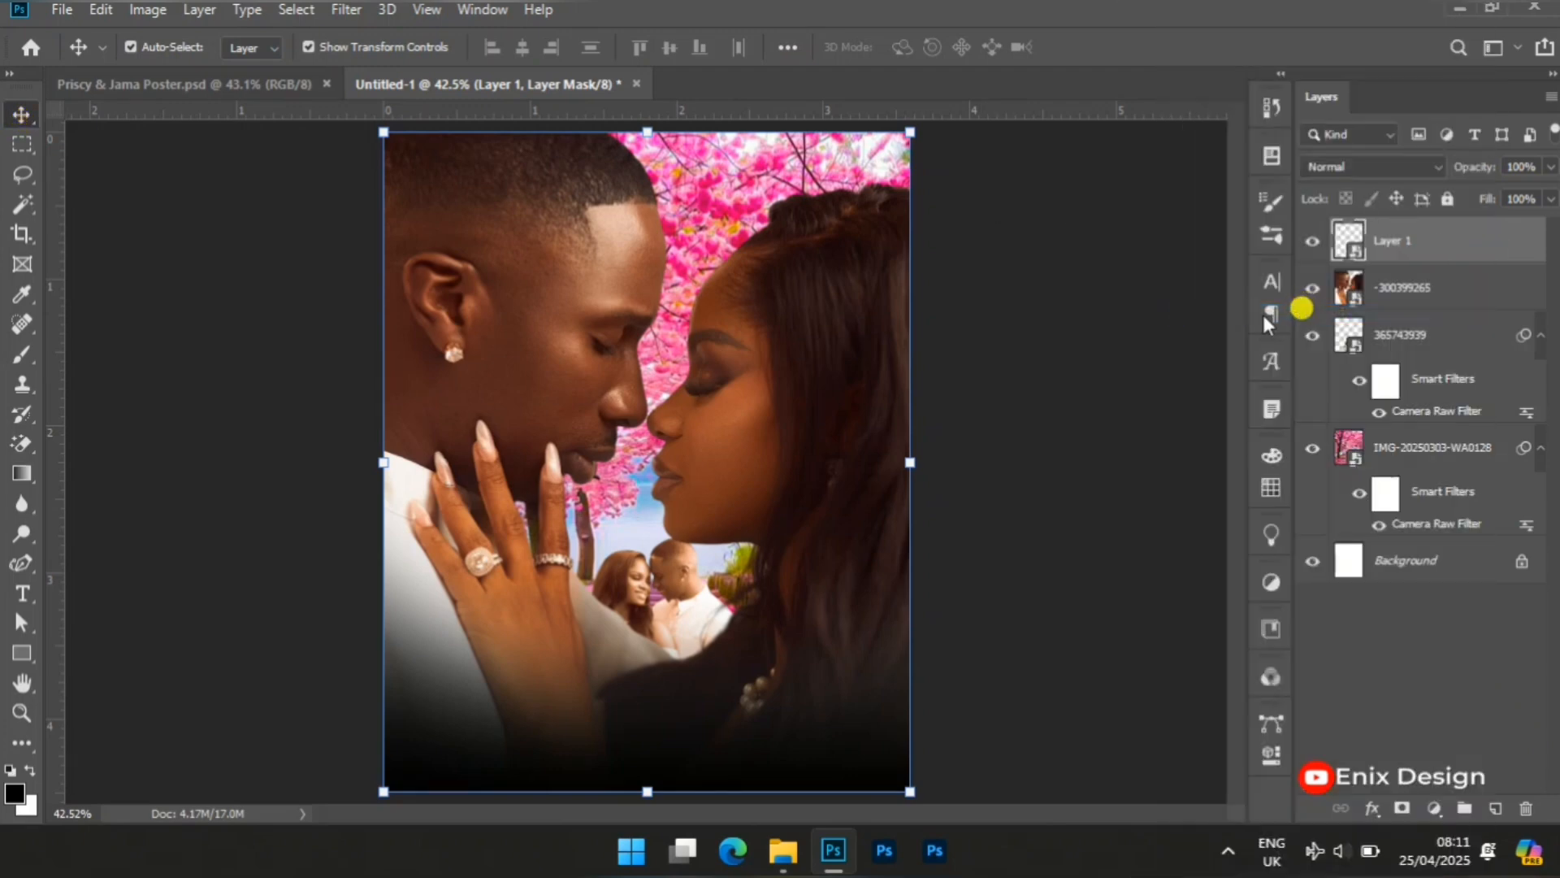
Step: Colorize the gradient layer dark red with a Hue/Saturation adjustment at Hue 353 and Saturation 100
{"action": "left_click", "coordinate": [145, 13]}
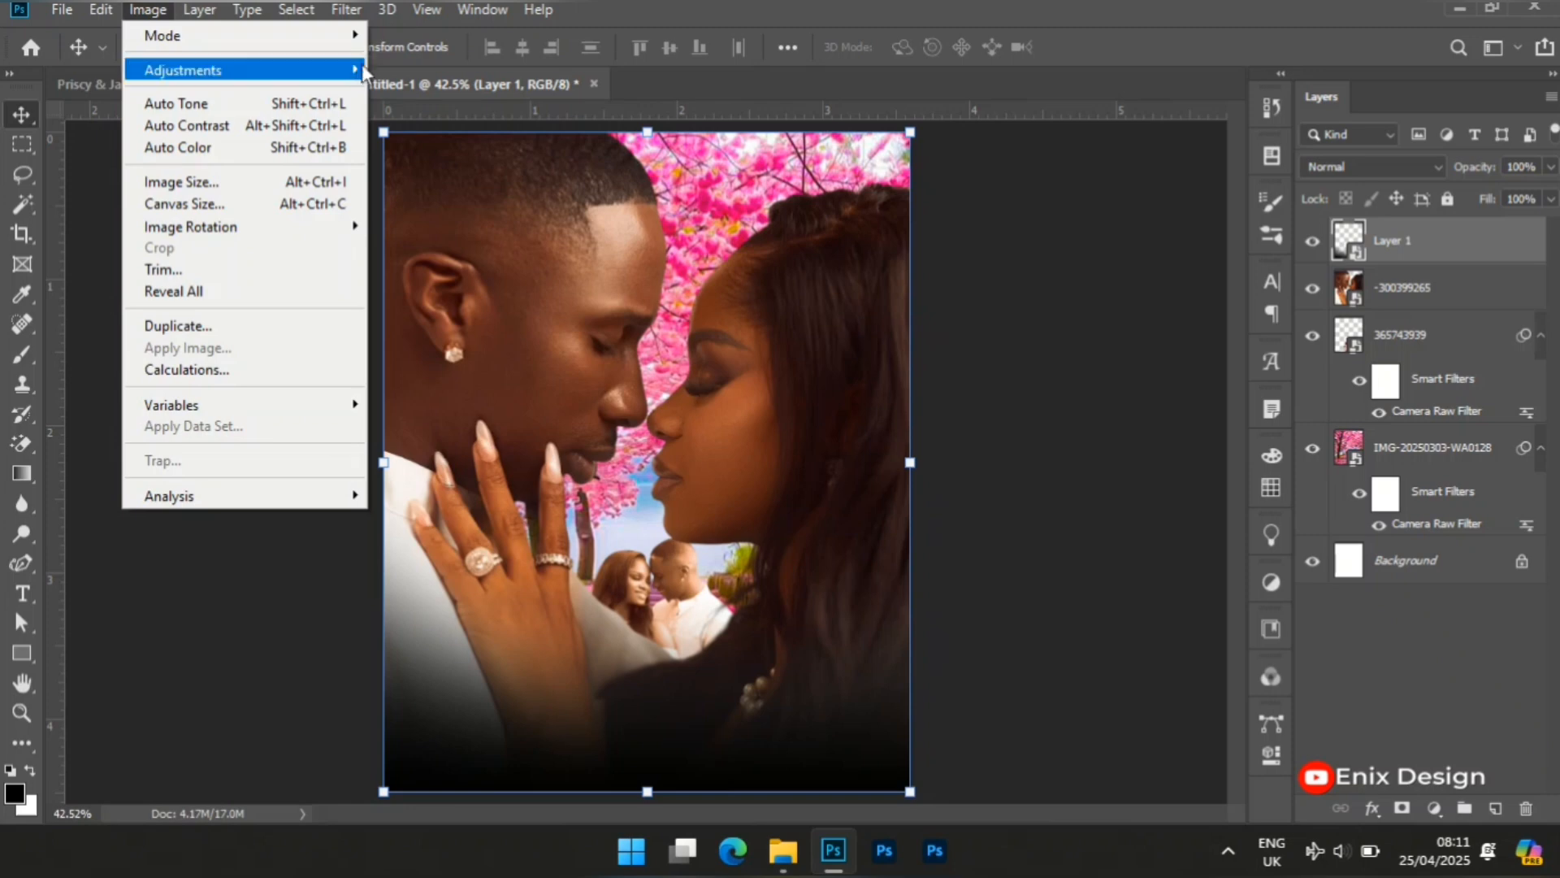
{"action": "mouse_move", "coordinate": [363, 74]}
{"action": "left_click", "coordinate": [472, 191]}
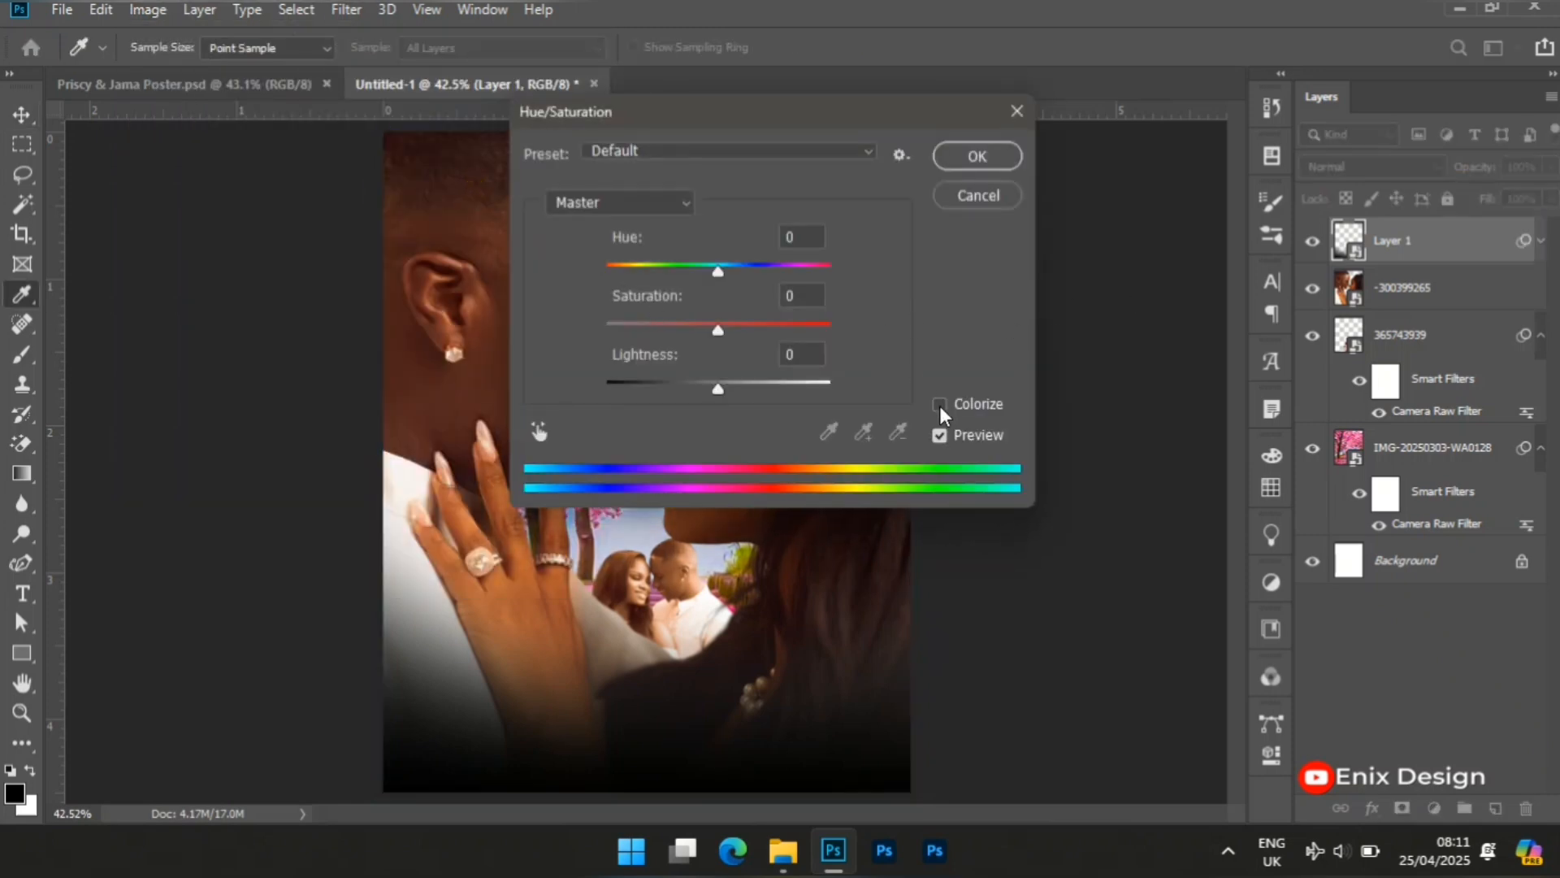
{"action": "left_click", "coordinate": [939, 406]}
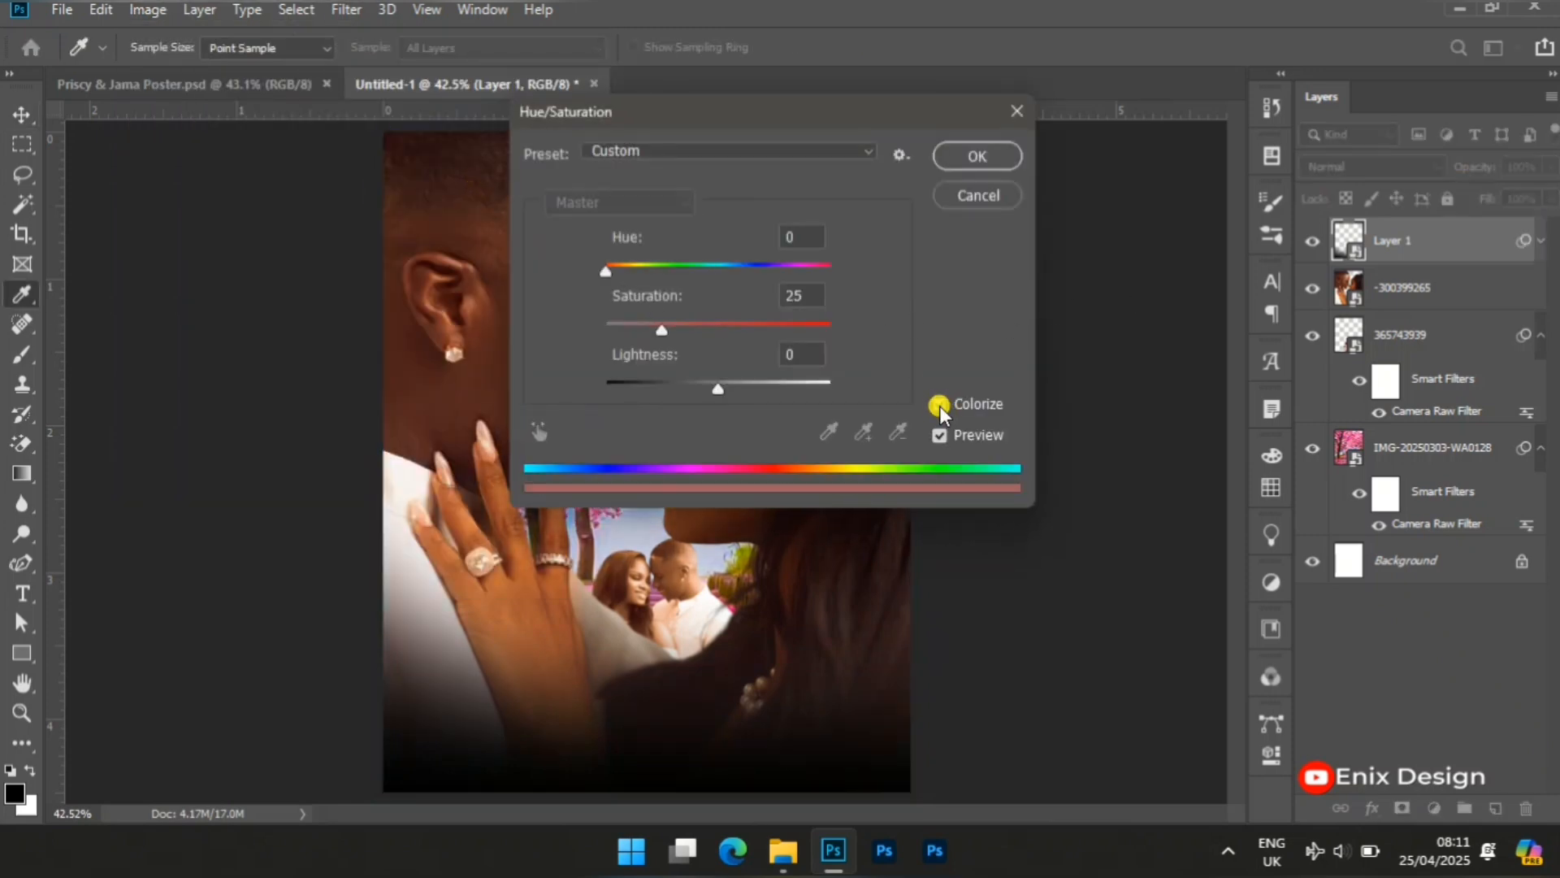
{"action": "left_click", "coordinate": [802, 236]}
{"action": "type", "text": "358"}
{"action": "left_click_drag", "start_coordinate": [663, 323], "coordinate": [901, 326]}
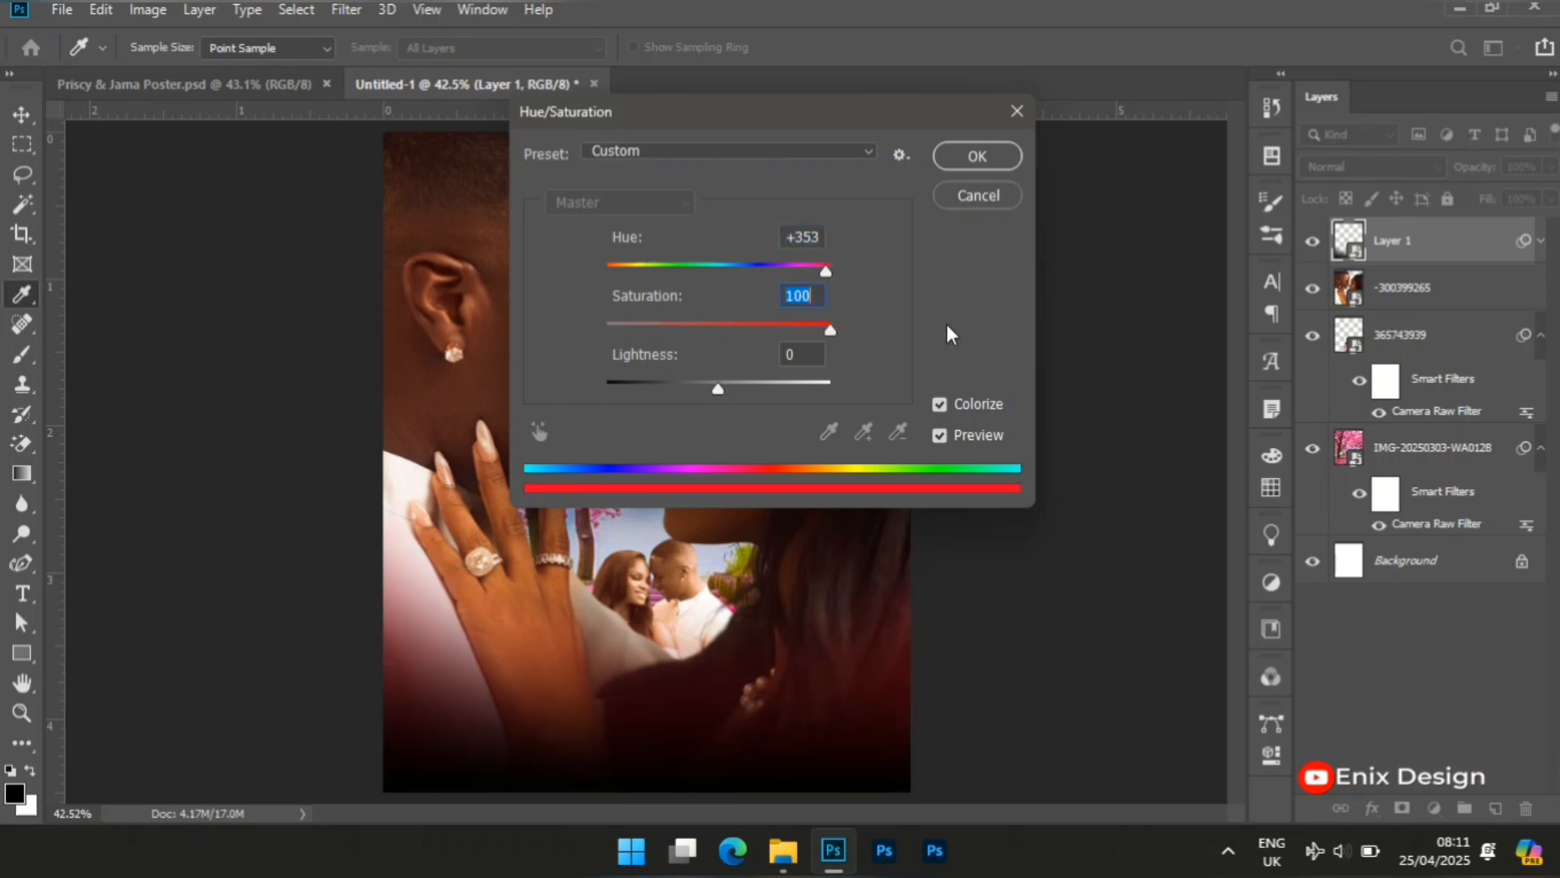
{"action": "left_click", "coordinate": [975, 154]}
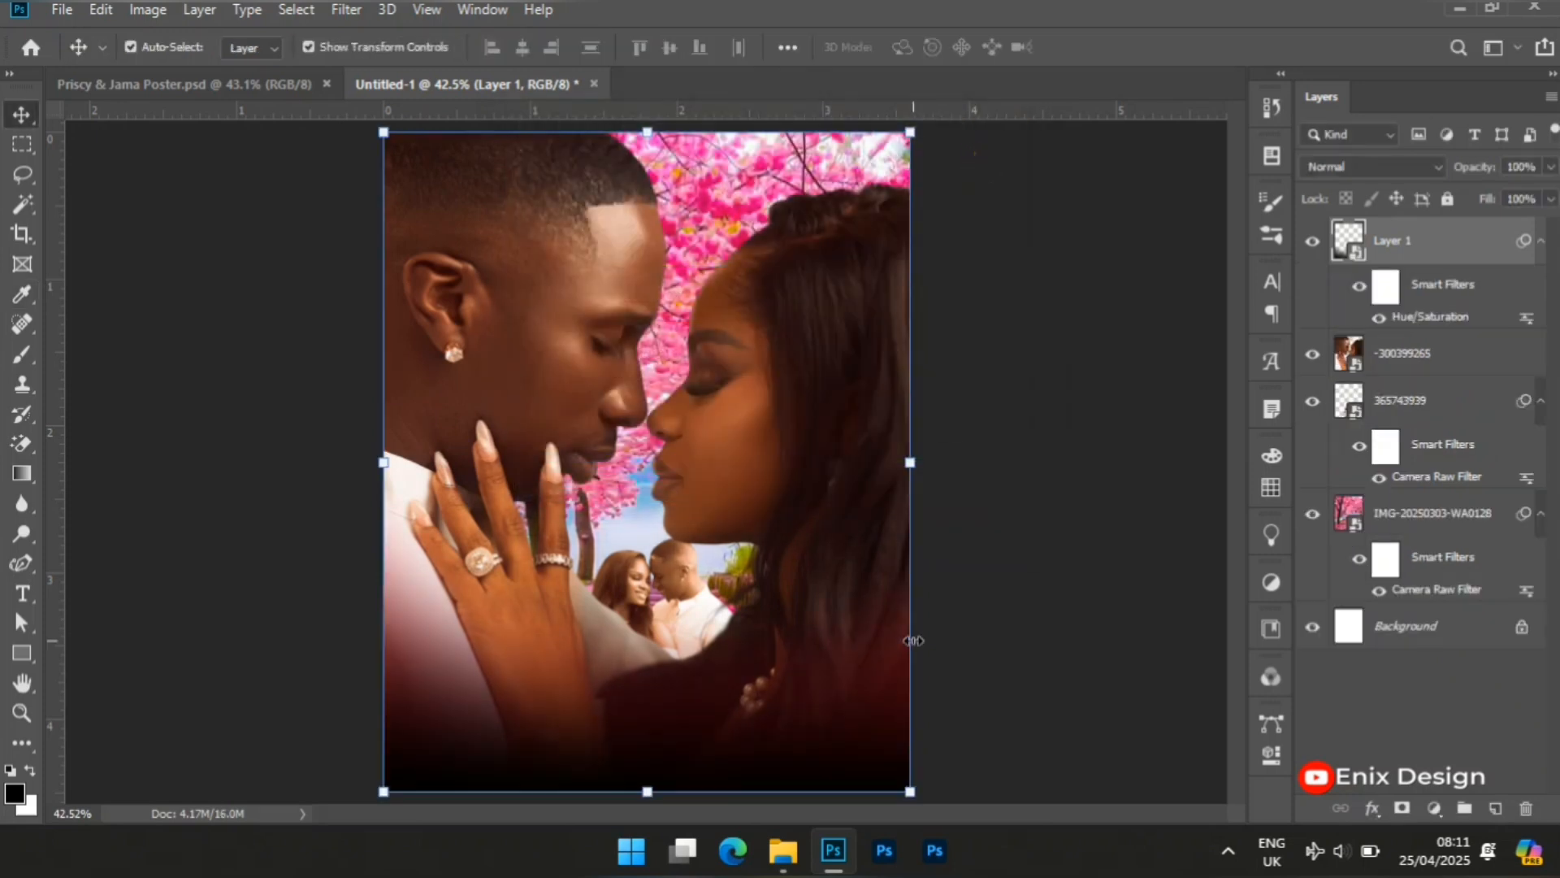
Step: Place 020c55619d628dfe7ae752a1a4724bd8.jpg from New folder (4) on top, scaled to about 35% to span the canvas width
{"action": "left_click", "coordinate": [782, 850]}
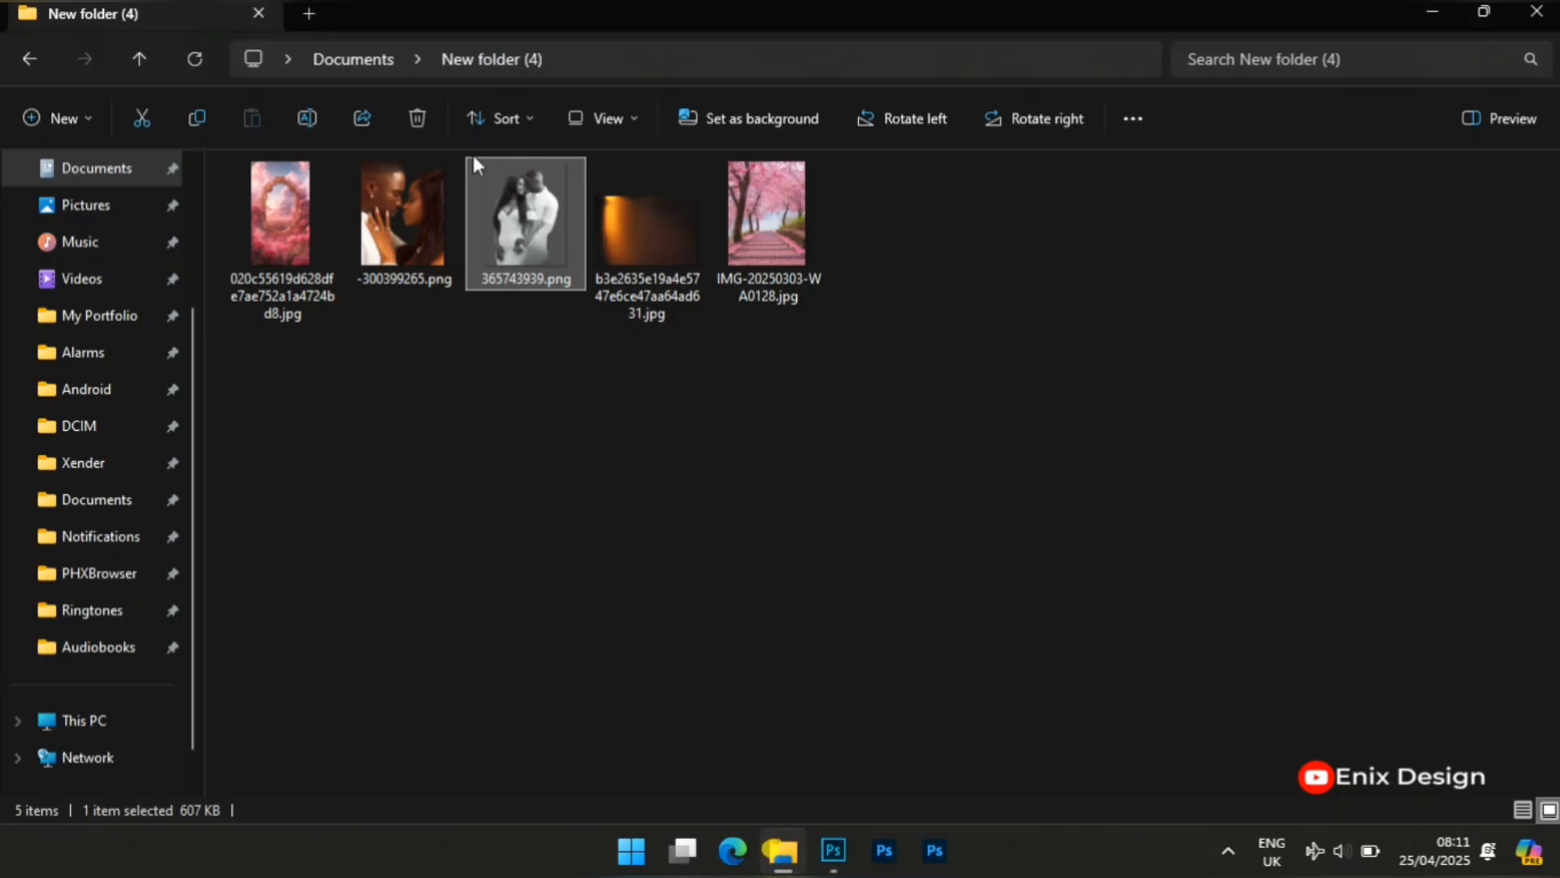
{"action": "left_click", "coordinate": [306, 181]}
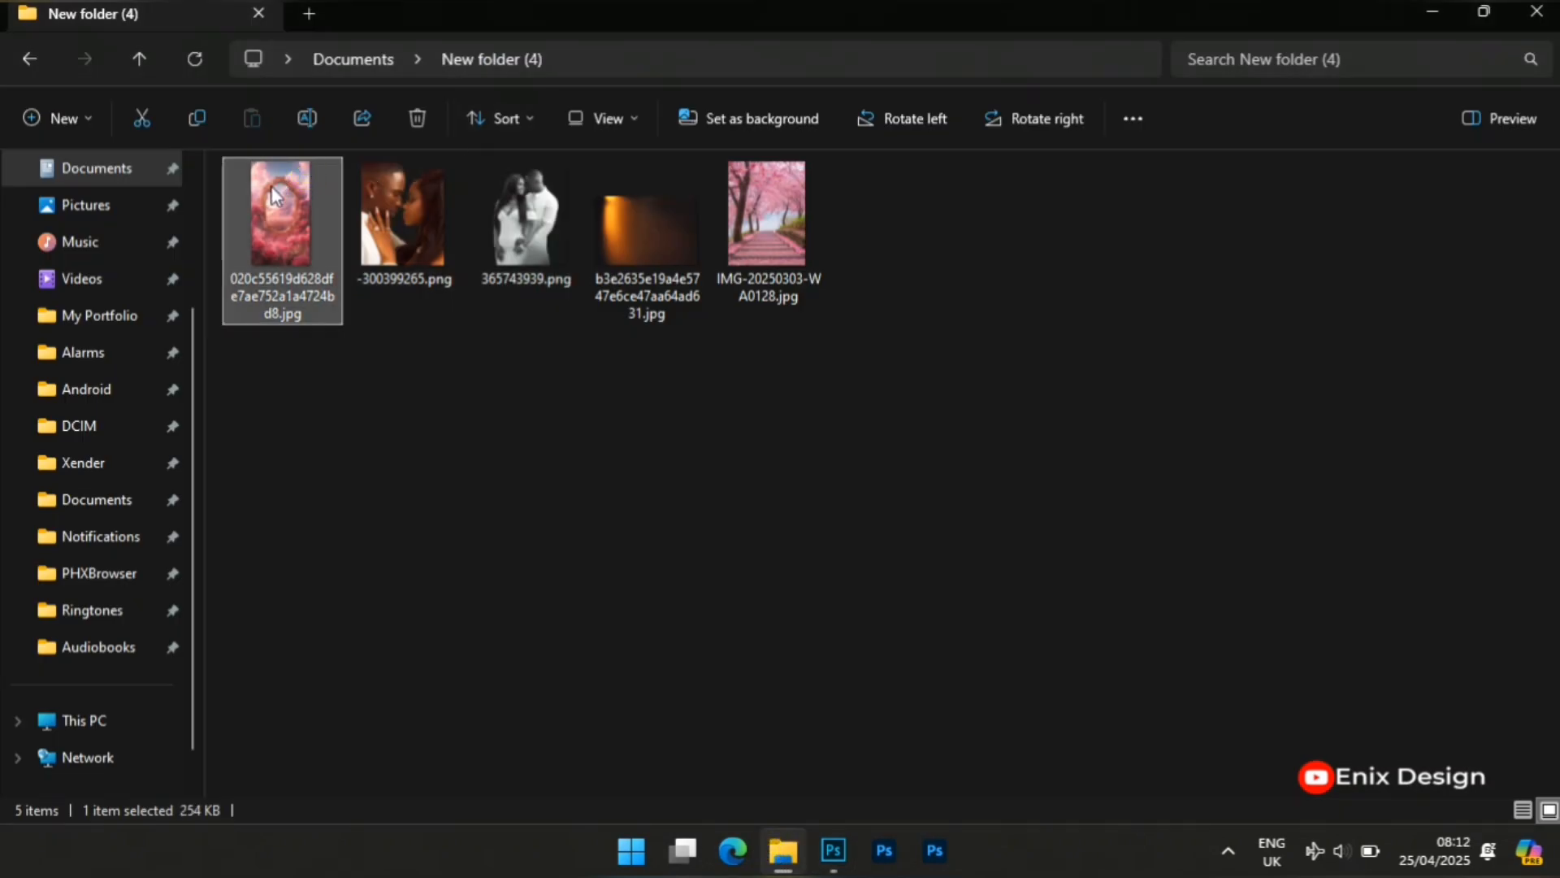
{"action": "left_click_drag", "start_coordinate": [272, 184], "coordinate": [748, 776]}
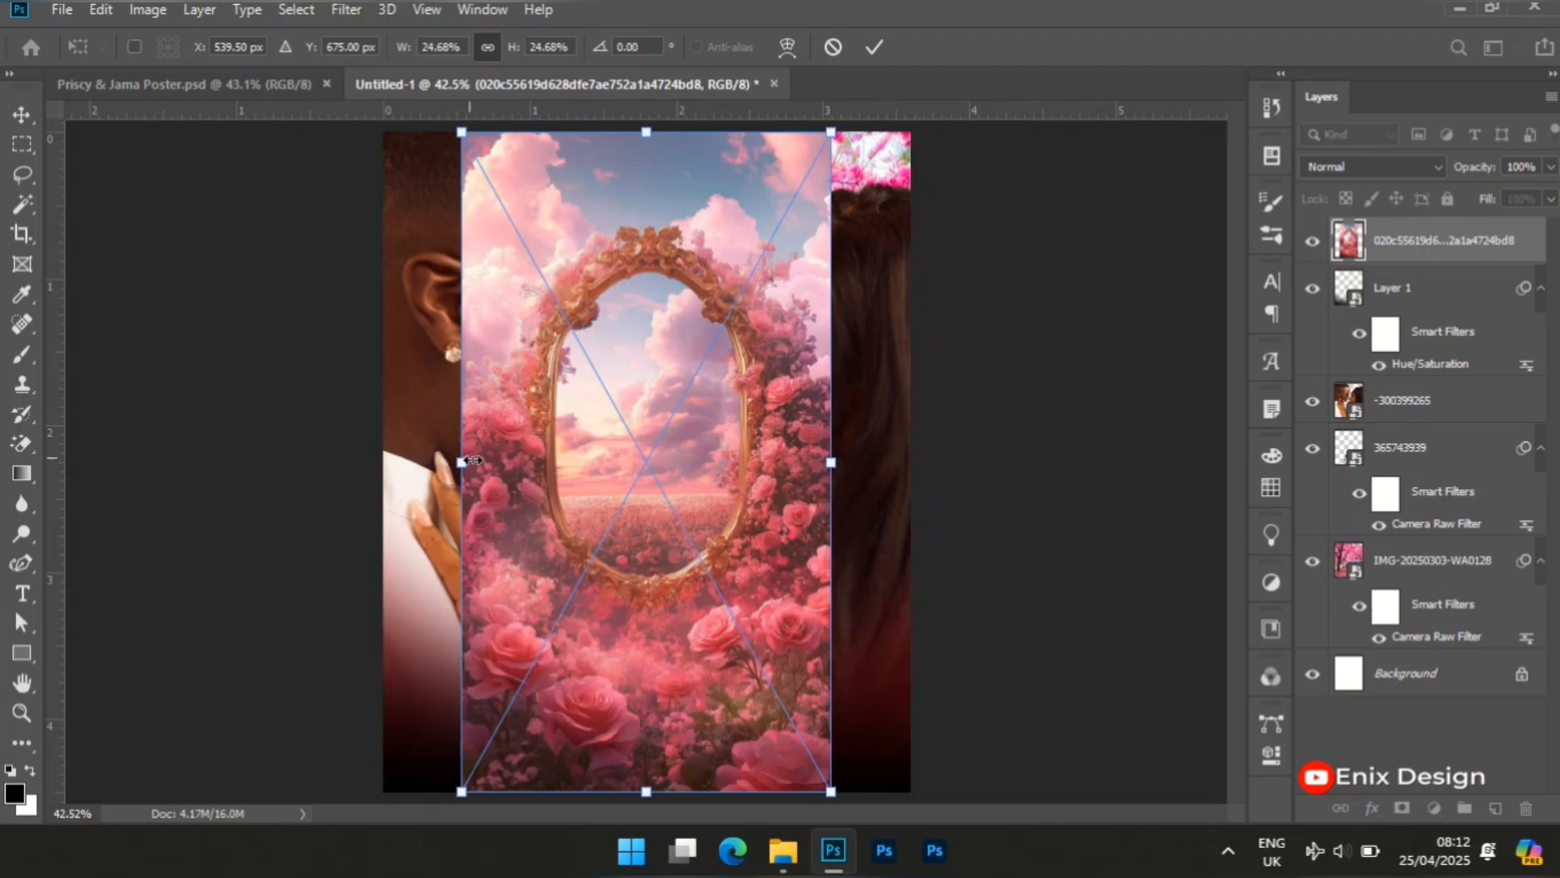
{"action": "mouse_move", "coordinate": [722, 581]}
{"action": "left_mouse_down"}
{"action": "mouse_move", "coordinate": [717, 603]}
{"action": "mouse_move", "coordinate": [713, 583]}
{"action": "left_mouse_up"}
{"action": "left_click_drag", "start_coordinate": [460, 464], "coordinate": [383, 461]}
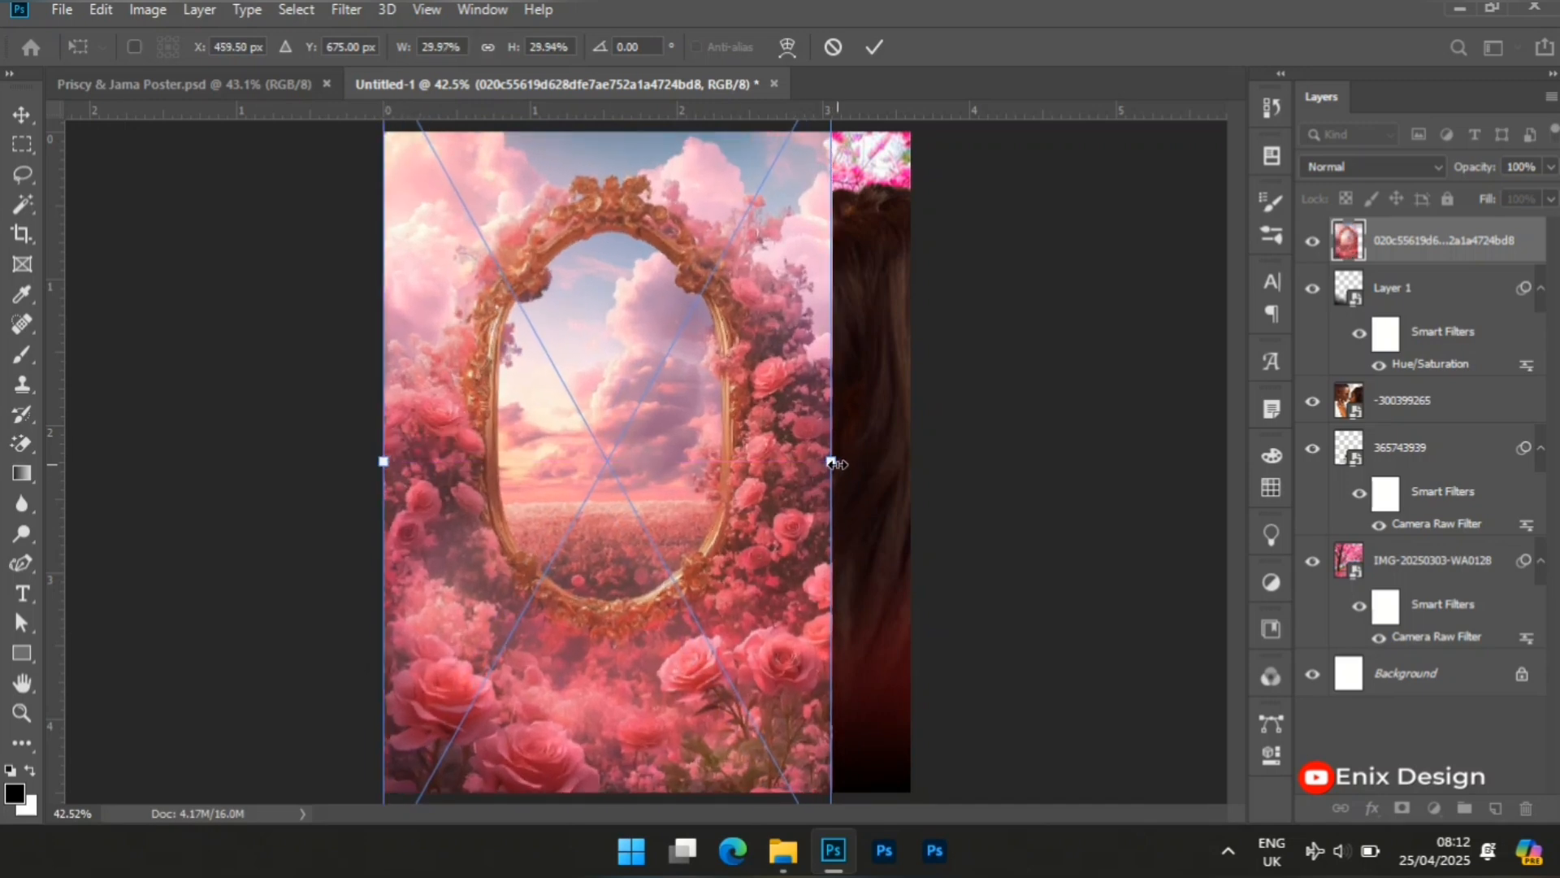
{"action": "left_click_drag", "start_coordinate": [830, 463], "coordinate": [910, 461]}
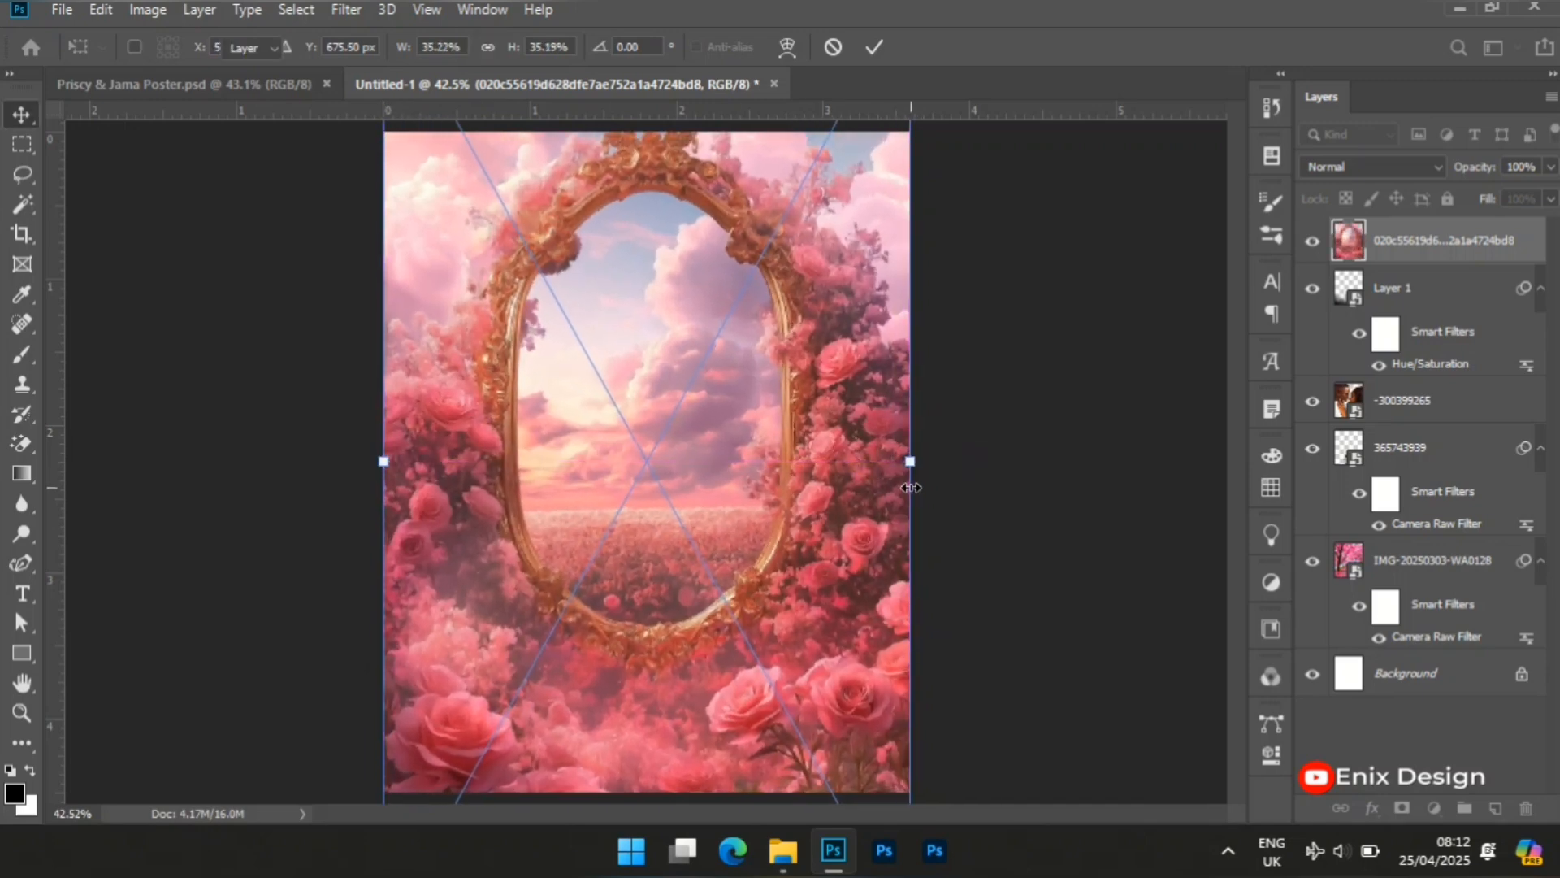
{"action": "key", "text": "Return"}
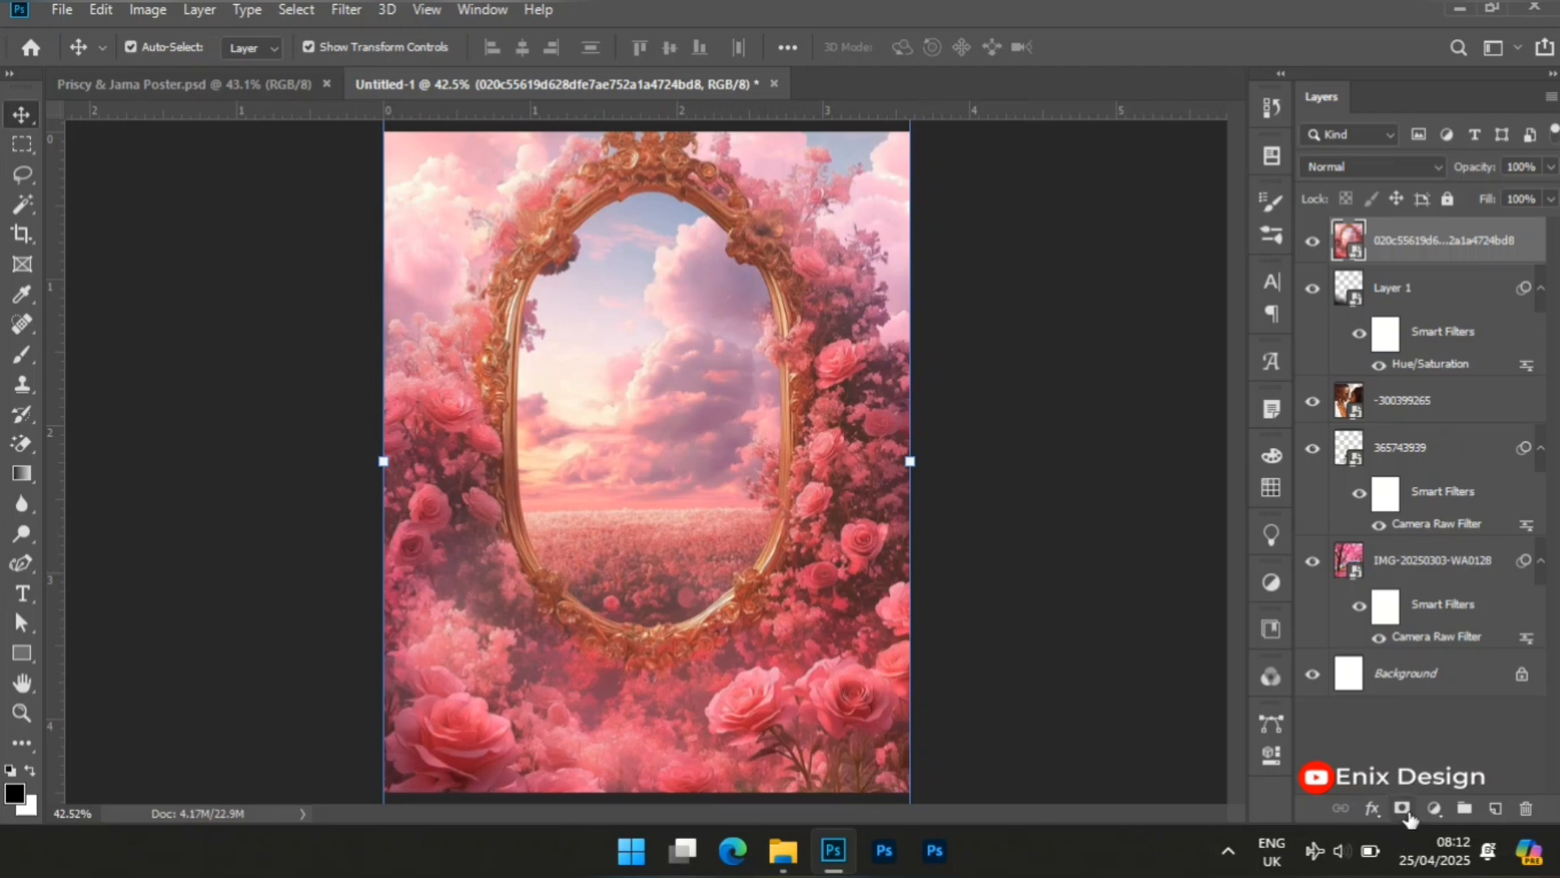
Step: Mask the rose frame image and paint out its upper part with a soft black 800 px brush, leaving only the bottom roses
{"action": "left_click", "coordinate": [1402, 807]}
{"action": "key", "text": "b"}
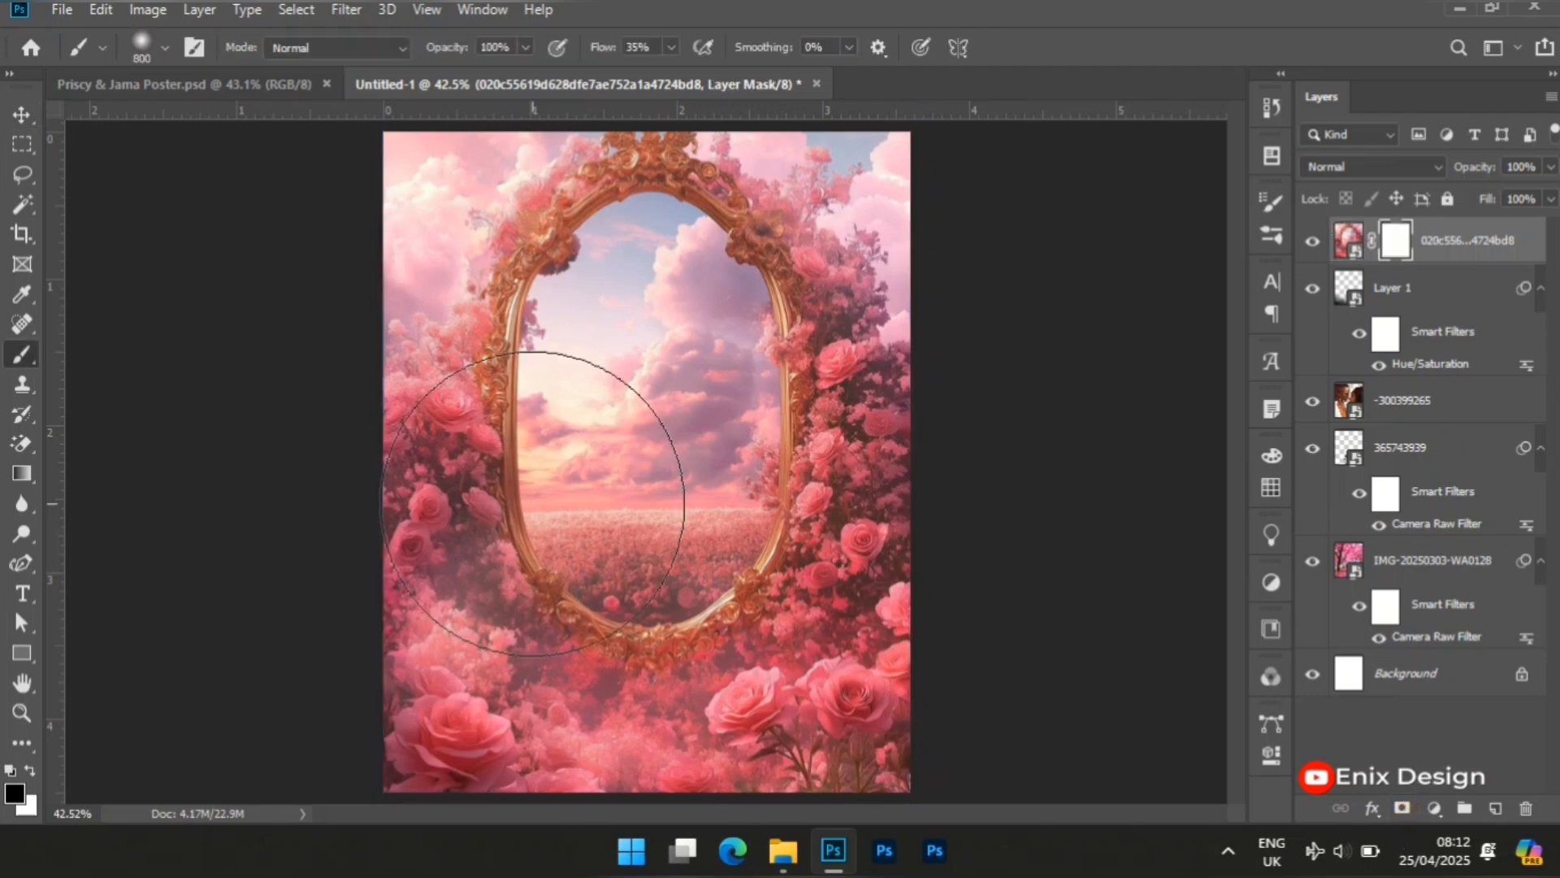
{"action": "mouse_move", "coordinate": [365, 192]}
{"action": "left_mouse_down"}
{"action": "mouse_move", "coordinate": [418, 260]}
{"action": "mouse_move", "coordinate": [306, 407]}
{"action": "mouse_move", "coordinate": [452, 139]}
{"action": "mouse_move", "coordinate": [488, 179]}
{"action": "mouse_move", "coordinate": [590, 440]}
{"action": "mouse_move", "coordinate": [845, 170]}
{"action": "mouse_move", "coordinate": [780, 456]}
{"action": "mouse_move", "coordinate": [715, 618]}
{"action": "mouse_move", "coordinate": [553, 512]}
{"action": "mouse_move", "coordinate": [438, 560]}
{"action": "mouse_move", "coordinate": [455, 585]}
{"action": "mouse_move", "coordinate": [805, 472]}
{"action": "mouse_move", "coordinate": [715, 500]}
{"action": "mouse_move", "coordinate": [820, 484]}
{"action": "mouse_move", "coordinate": [869, 406]}
{"action": "mouse_move", "coordinate": [862, 195]}
{"action": "left_mouse_up"}
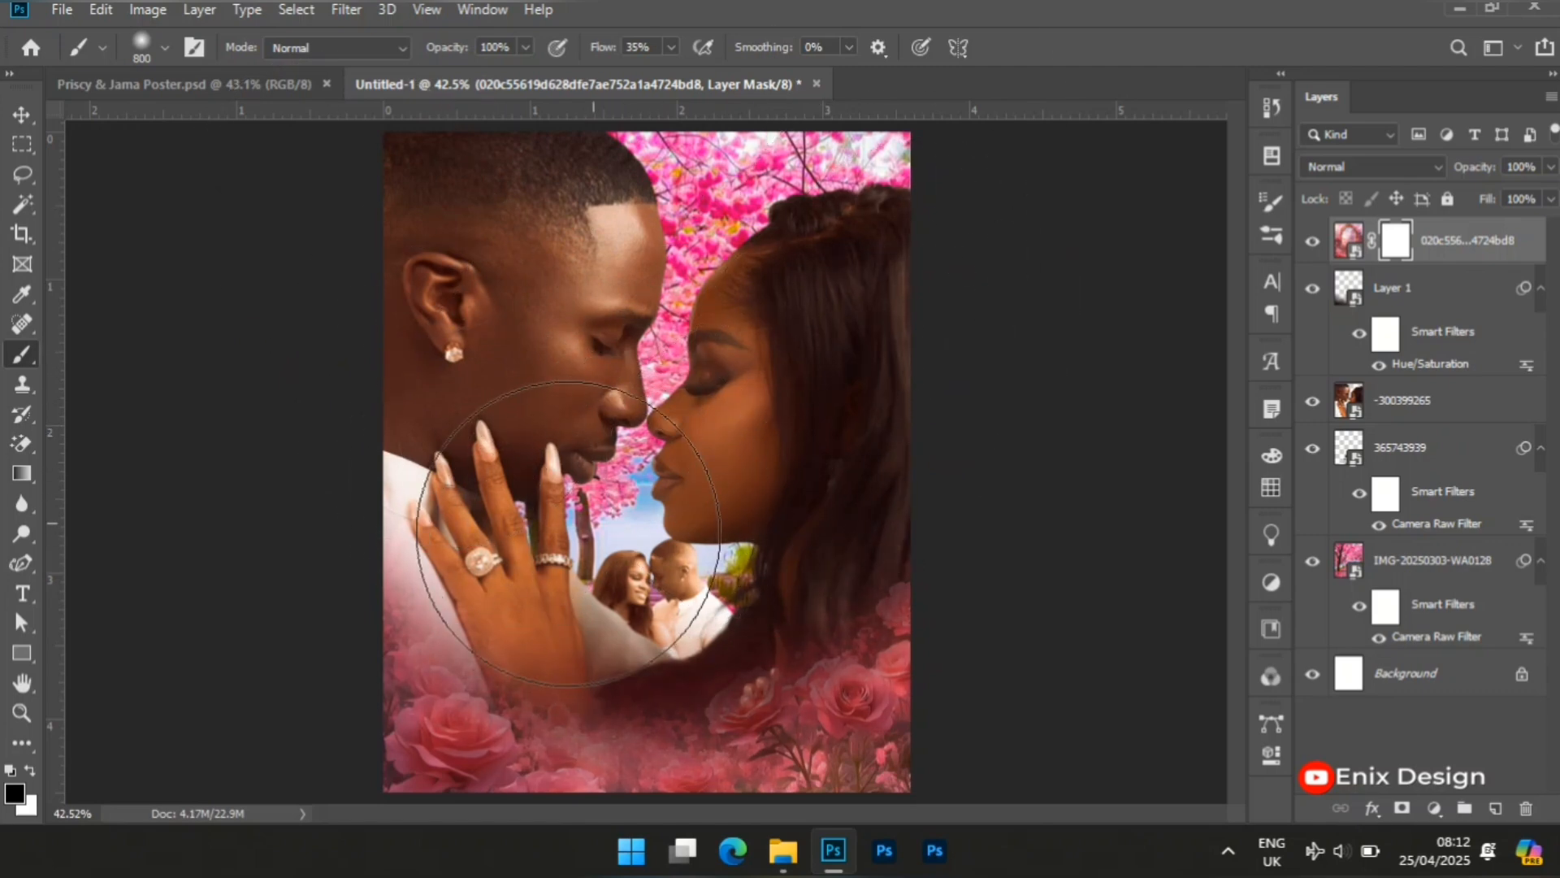
Step: Paint away the remaining rose haze around the woman's hand and wrist on the mask with a soft black 300 px brush
{"action": "key", "text": "ctrl+i"}
{"action": "key", "text": "bracketleft"}
{"action": "key", "text": "bracketleft"}
{"action": "key", "text": "bracketleft"}
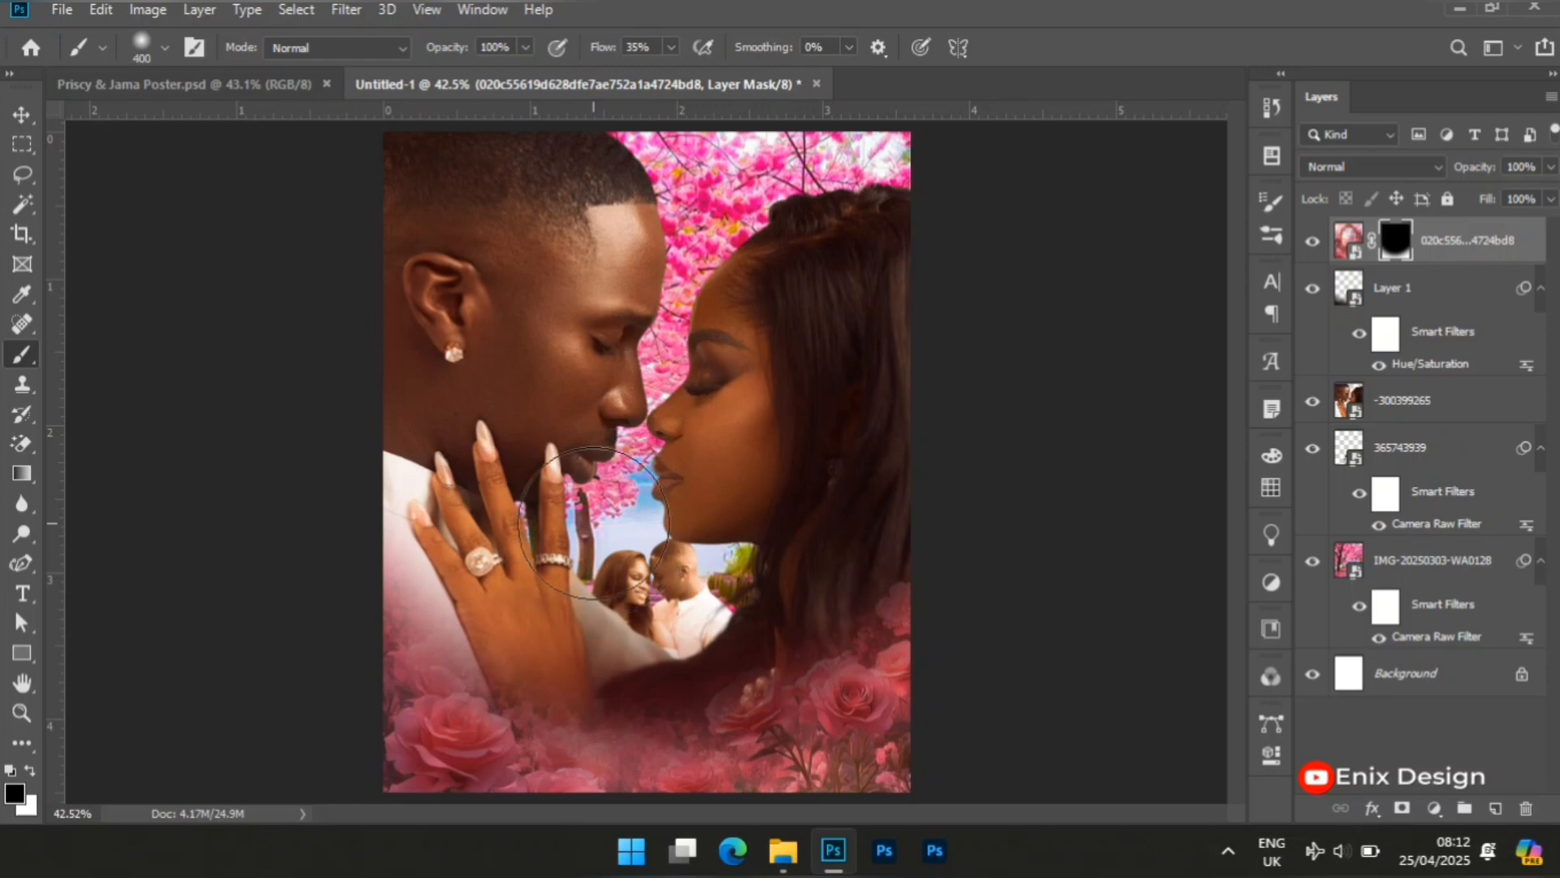
{"action": "key", "text": "bracketleft"}
{"action": "key", "text": "bracketleft"}
{"action": "mouse_move", "coordinate": [548, 609]}
{"action": "left_mouse_down"}
{"action": "mouse_move", "coordinate": [513, 624]}
{"action": "mouse_move", "coordinate": [590, 678]}
{"action": "mouse_move", "coordinate": [555, 686]}
{"action": "mouse_move", "coordinate": [530, 663]}
{"action": "mouse_move", "coordinate": [533, 605]}
{"action": "left_mouse_up"}
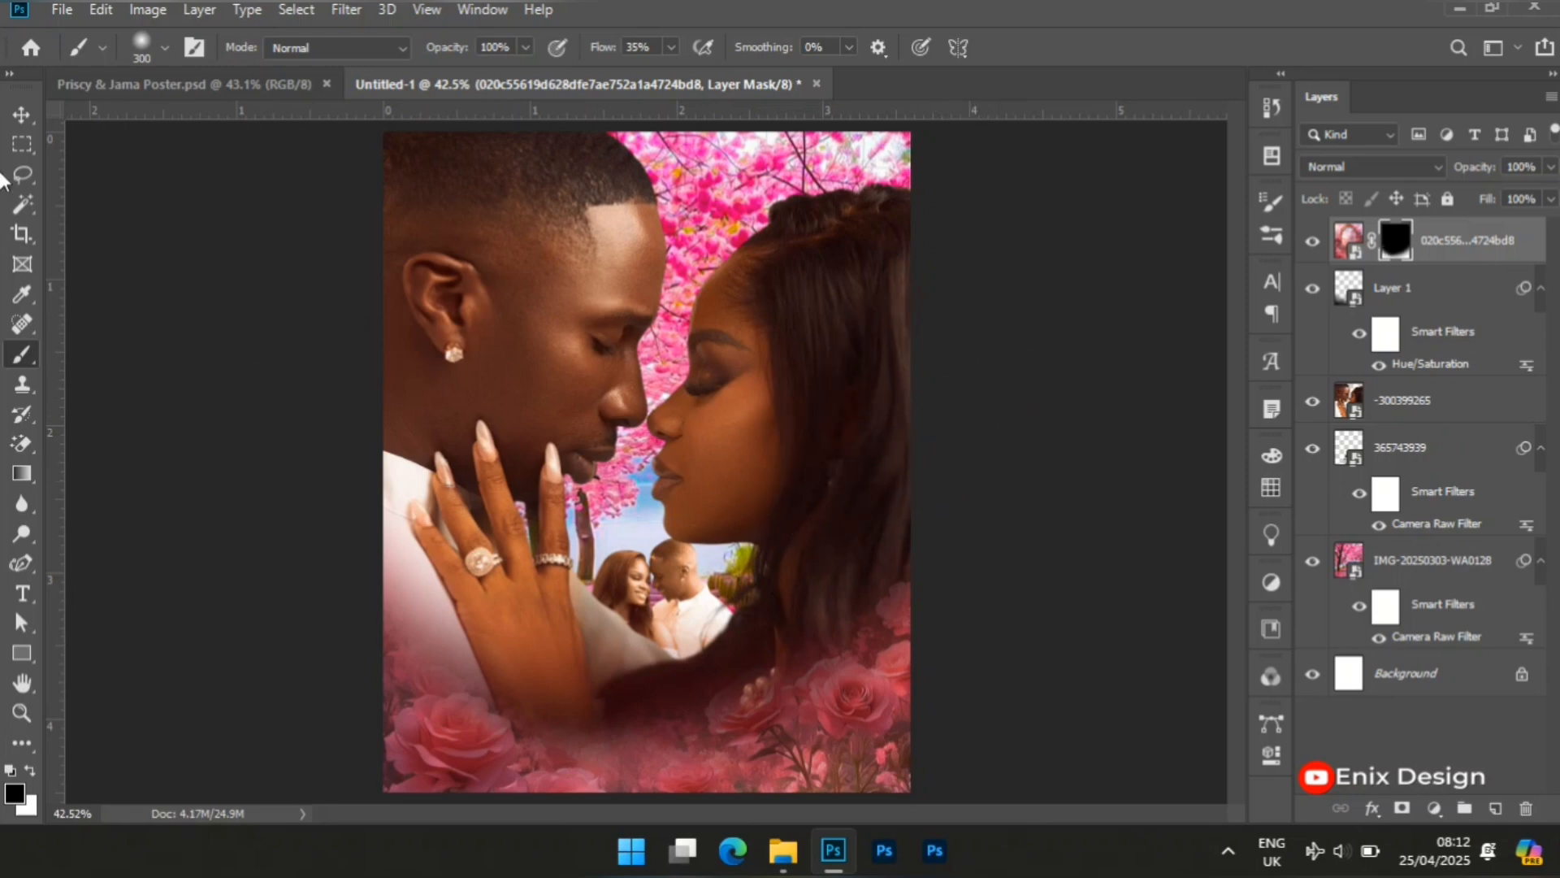
{"action": "left_click", "coordinate": [20, 115]}
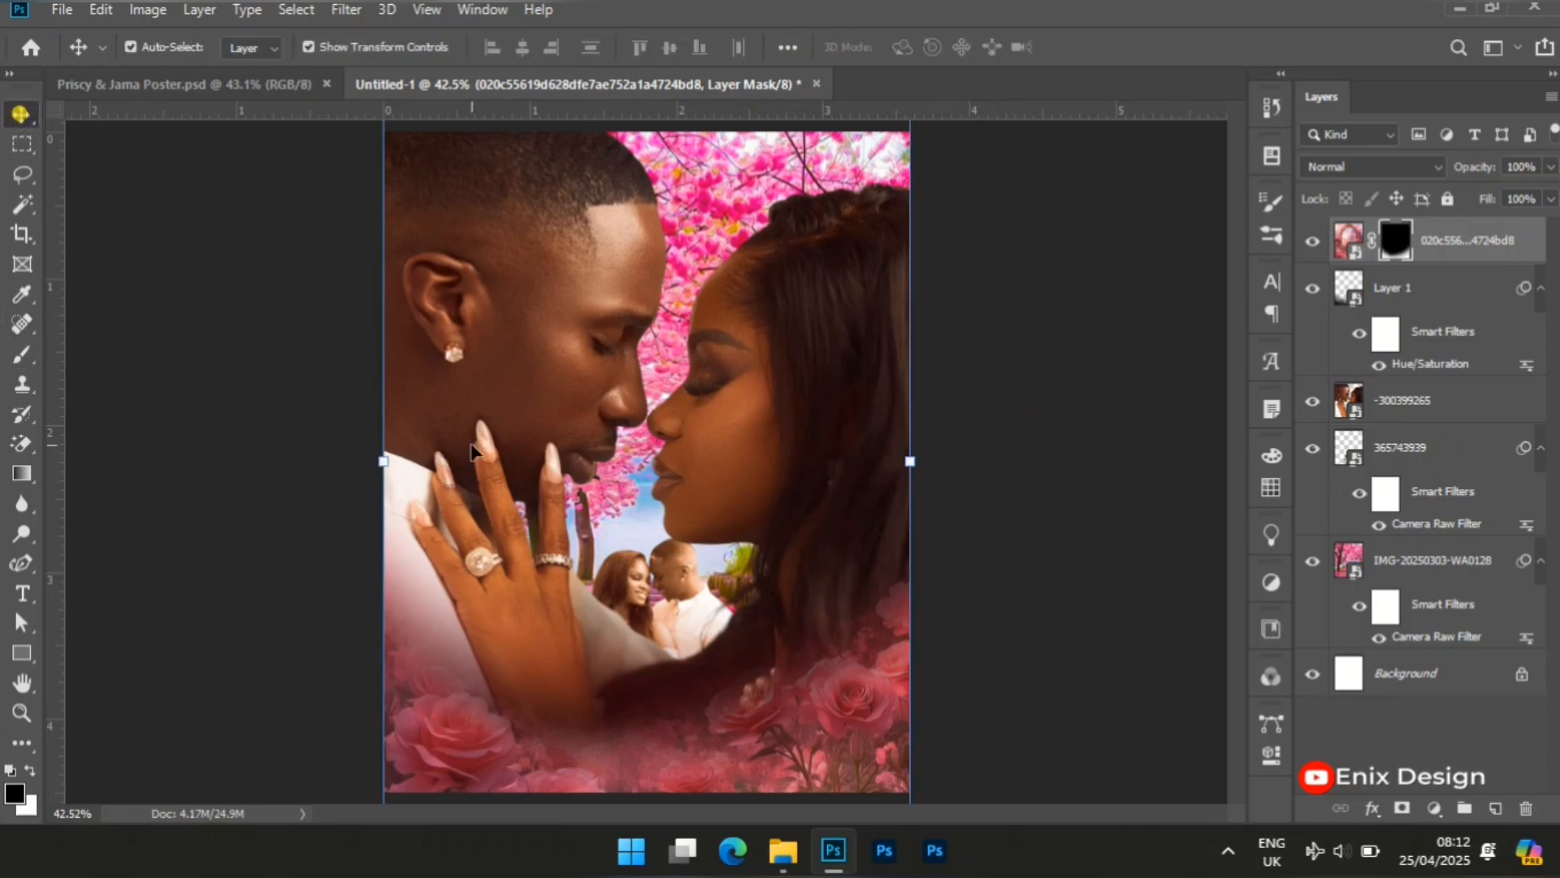
Step: Restore the roses in the poster's lower right by painting white on the mask with a soft 150 px brush
{"action": "key", "text": "b"}
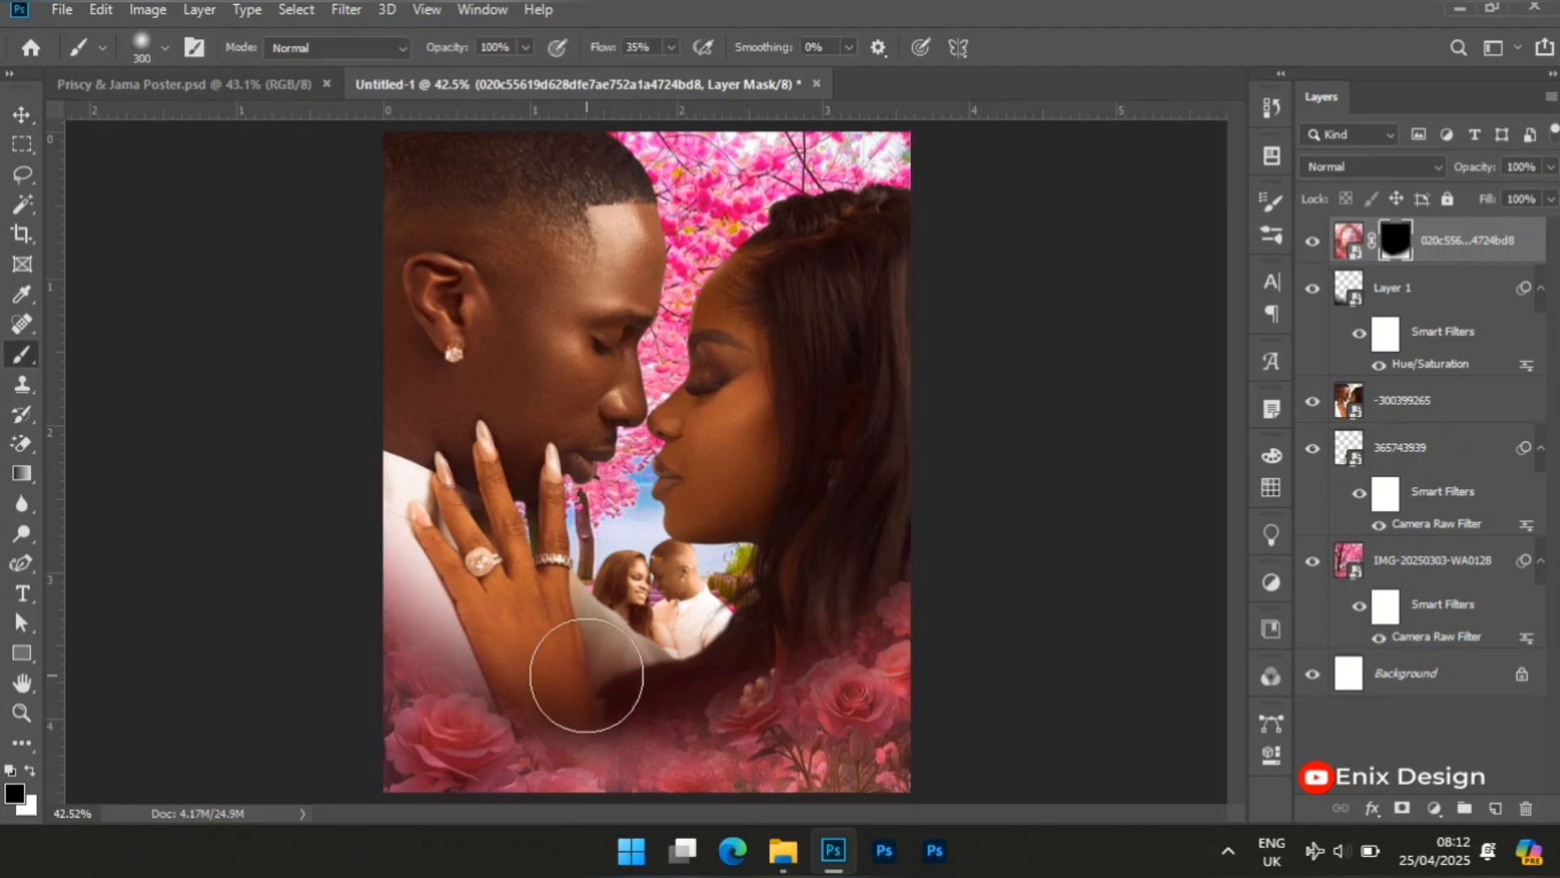
{"action": "left_click", "coordinate": [30, 772]}
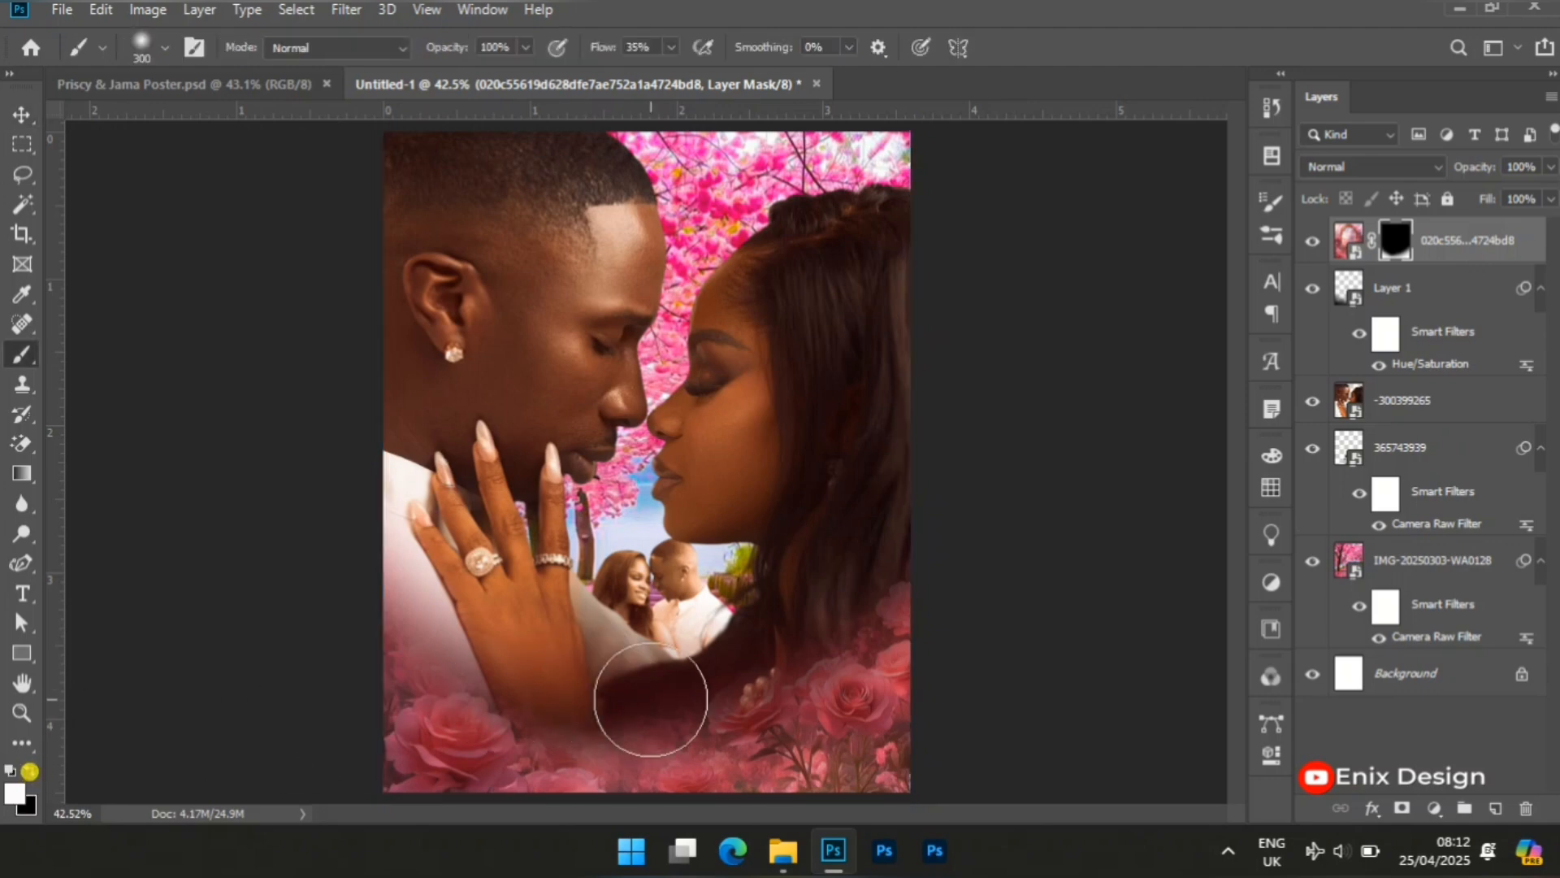
{"action": "key", "text": "bracketleft"}
{"action": "key", "text": "bracketleft"}
{"action": "key", "text": "bracketleft"}
{"action": "key", "text": "bracketleft"}
{"action": "key", "text": "bracketleft"}
{"action": "key", "text": "bracketleft"}
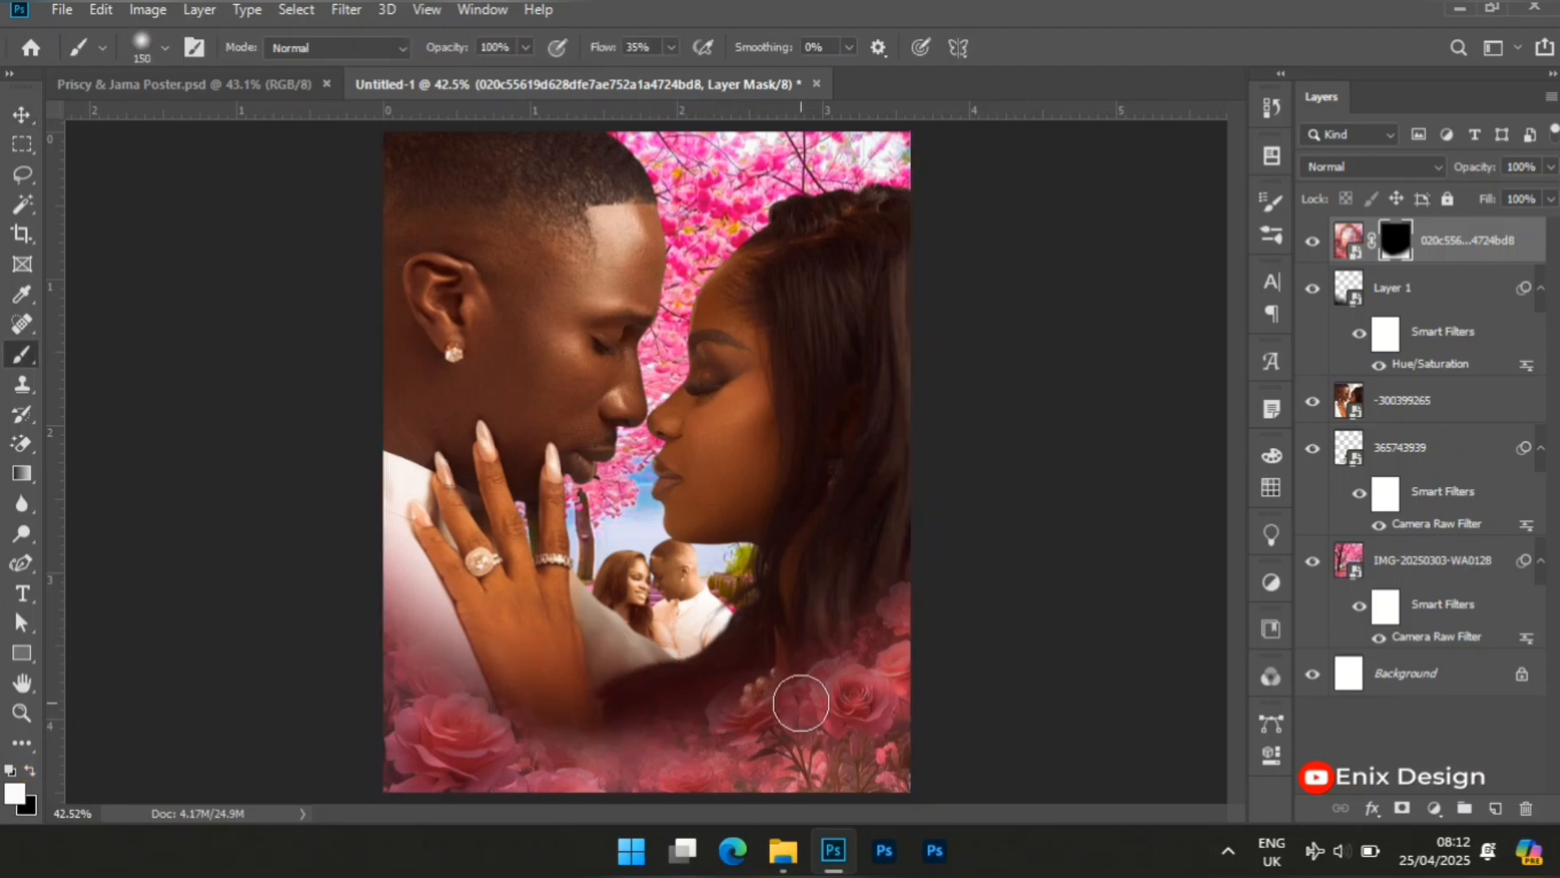
{"action": "mouse_move", "coordinate": [780, 707]}
{"action": "left_mouse_down"}
{"action": "mouse_move", "coordinate": [751, 728]}
{"action": "mouse_move", "coordinate": [771, 711]}
{"action": "mouse_move", "coordinate": [741, 707]}
{"action": "mouse_move", "coordinate": [736, 725]}
{"action": "mouse_move", "coordinate": [766, 700]}
{"action": "mouse_move", "coordinate": [810, 718]}
{"action": "mouse_move", "coordinate": [881, 716]}
{"action": "left_mouse_up"}
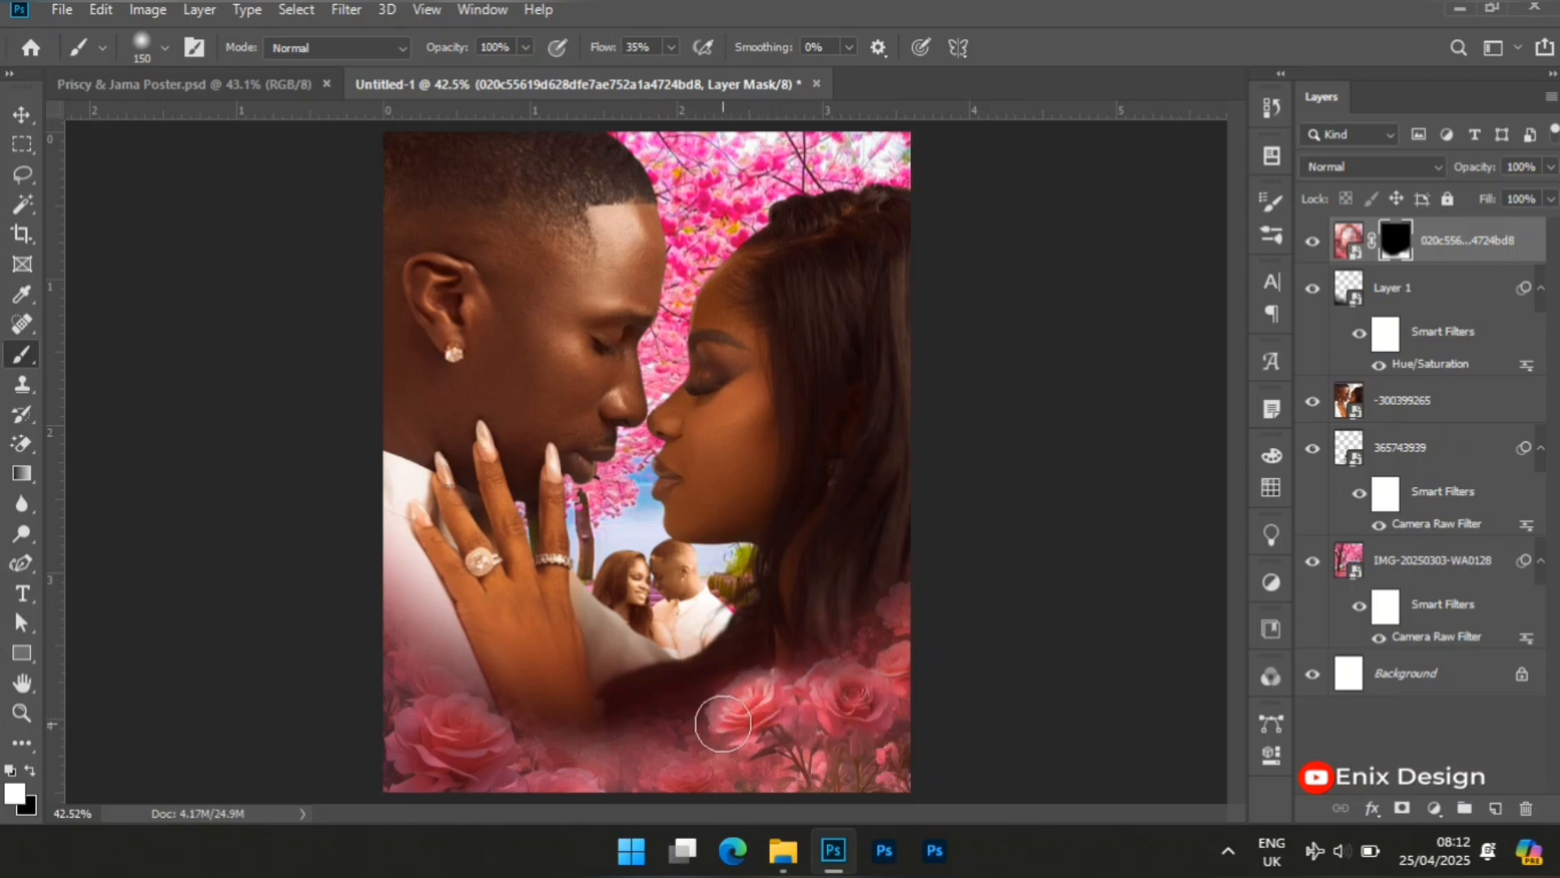
{"action": "left_click", "coordinate": [25, 119]}
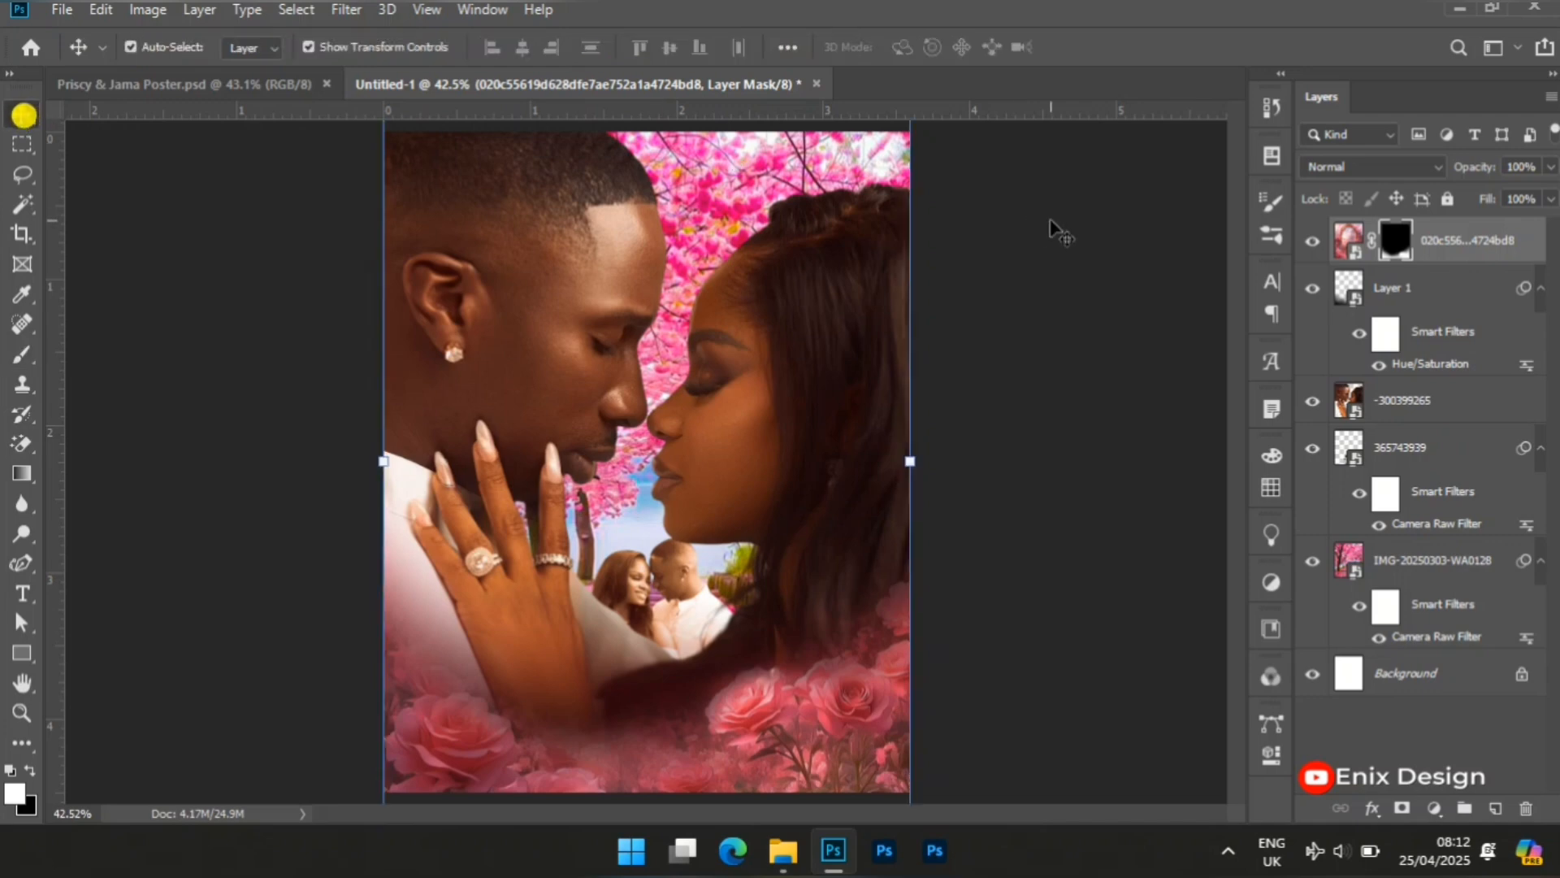
Step: Apply a Motion Blur to the rose image itself, not its mask, with Angle 0 and Distance 17 pixels
{"action": "left_click", "coordinate": [1349, 237]}
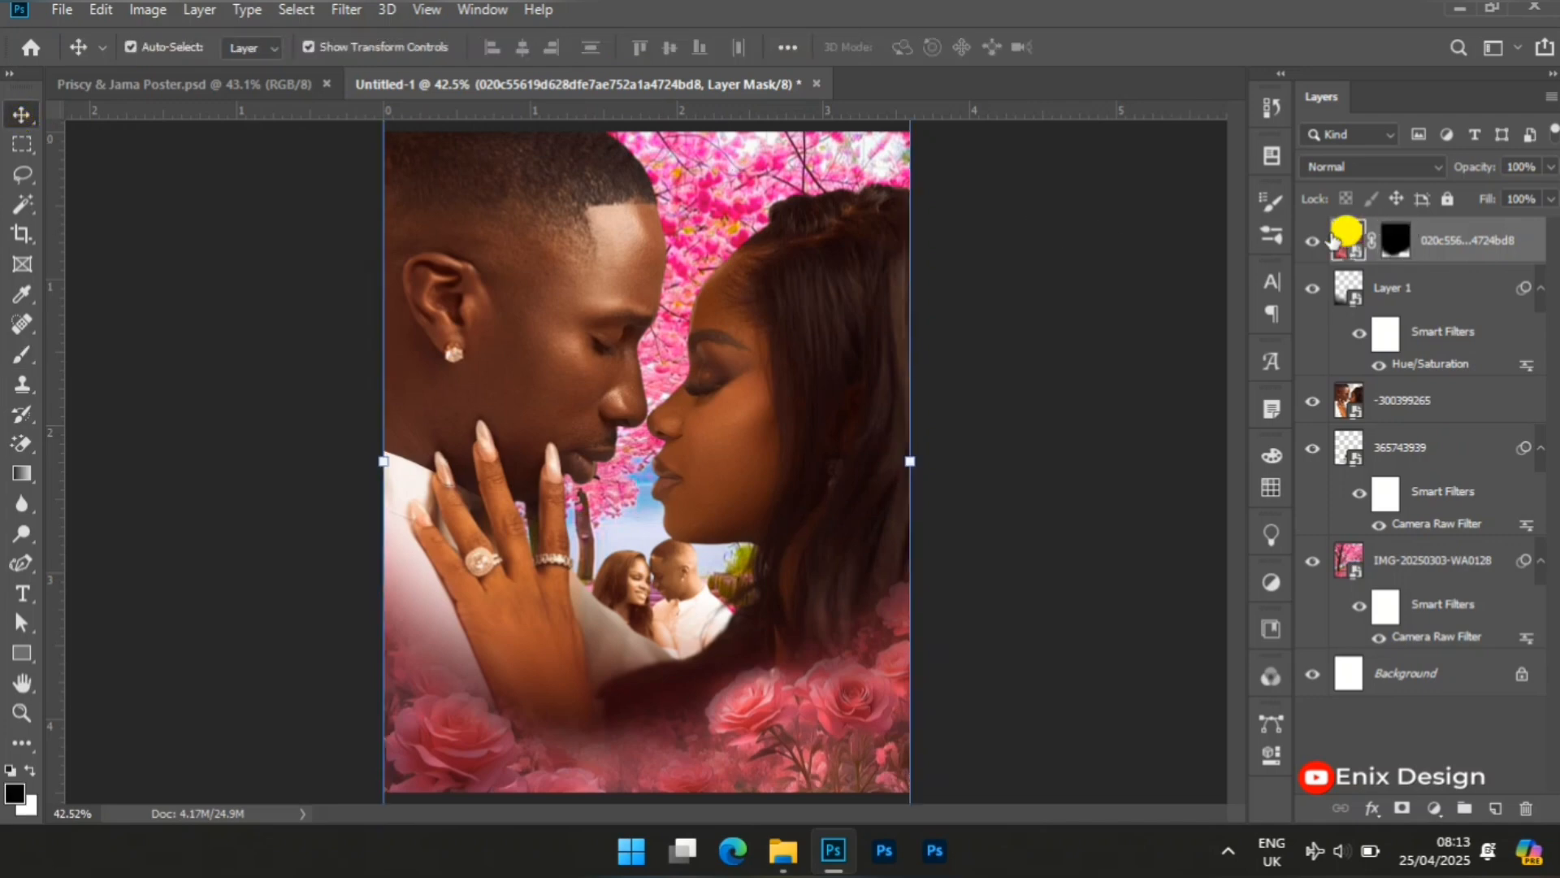
{"action": "left_click", "coordinate": [347, 12]}
{"action": "mouse_move", "coordinate": [480, 268]}
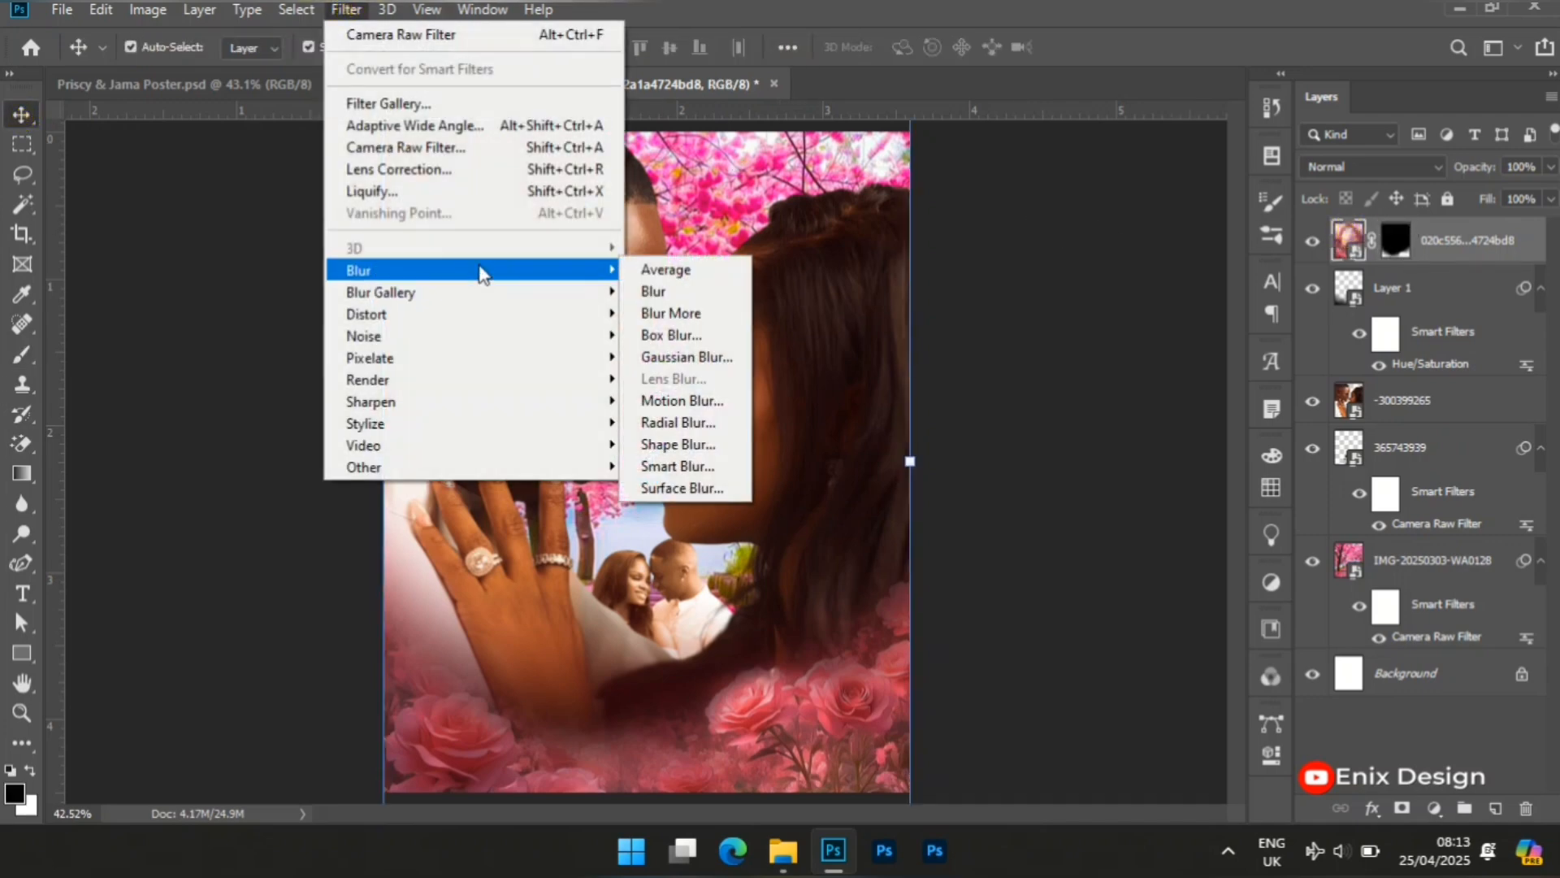
{"action": "left_click", "coordinate": [686, 401]}
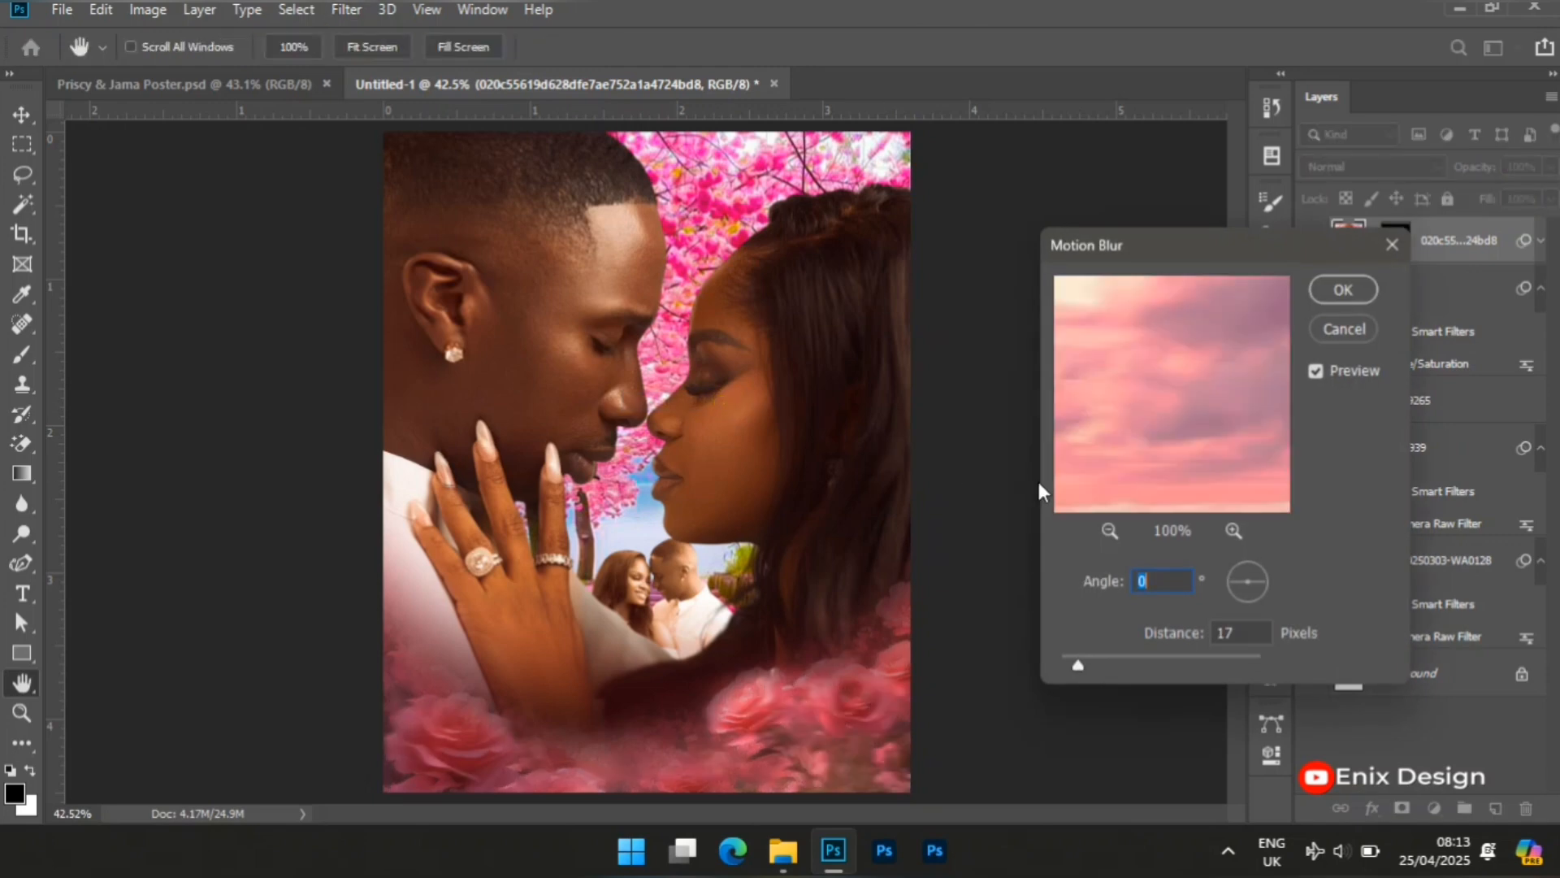
{"action": "left_click", "coordinate": [1247, 633]}
{"action": "key", "text": "BackSpace"}
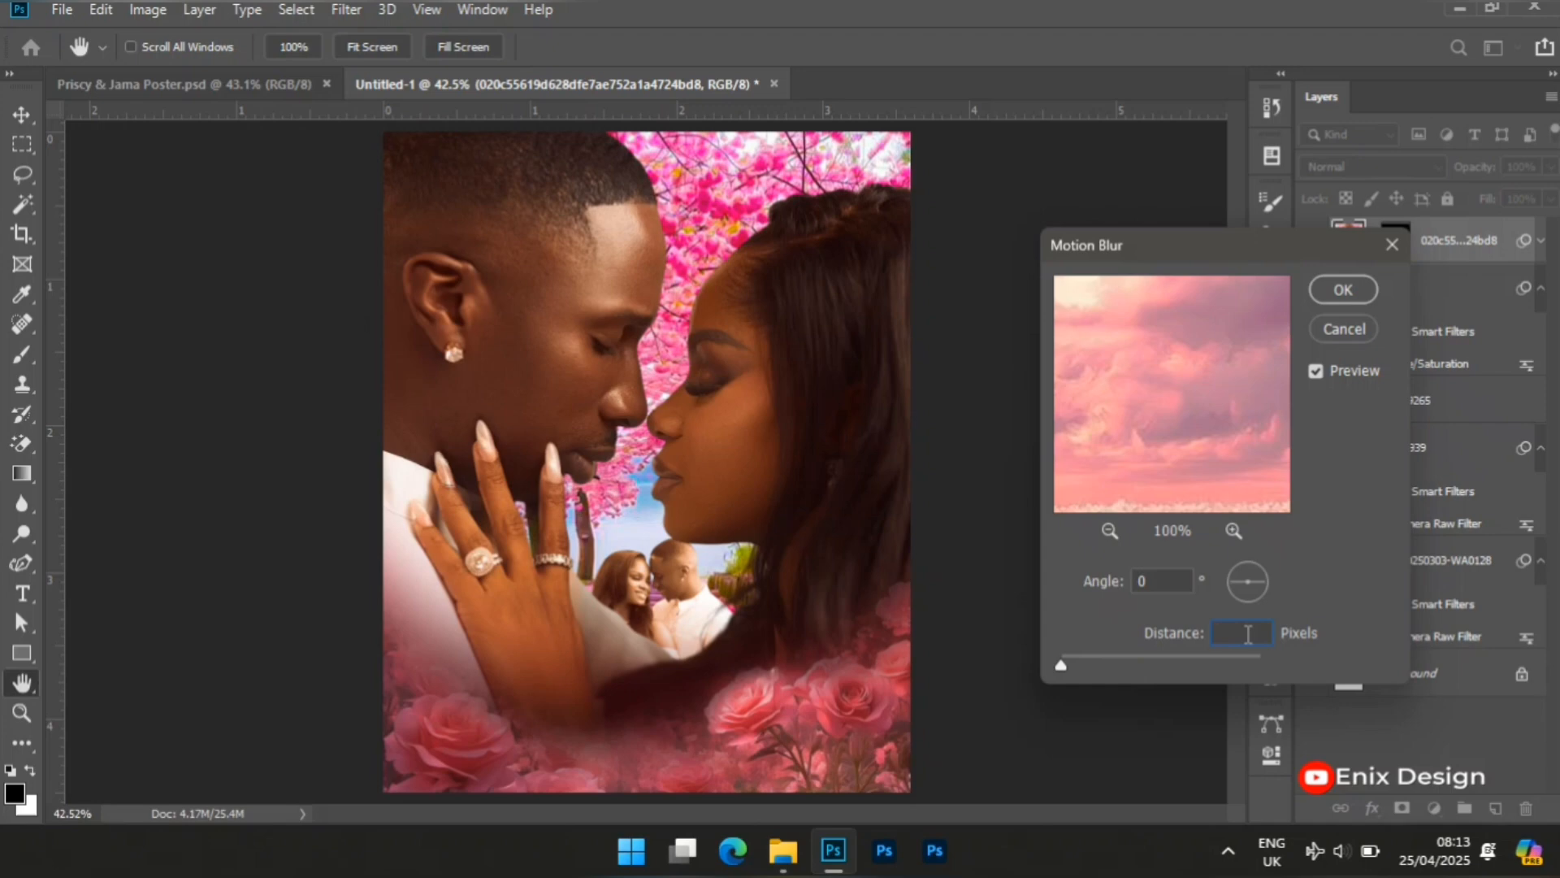
{"action": "type", "text": "7"}
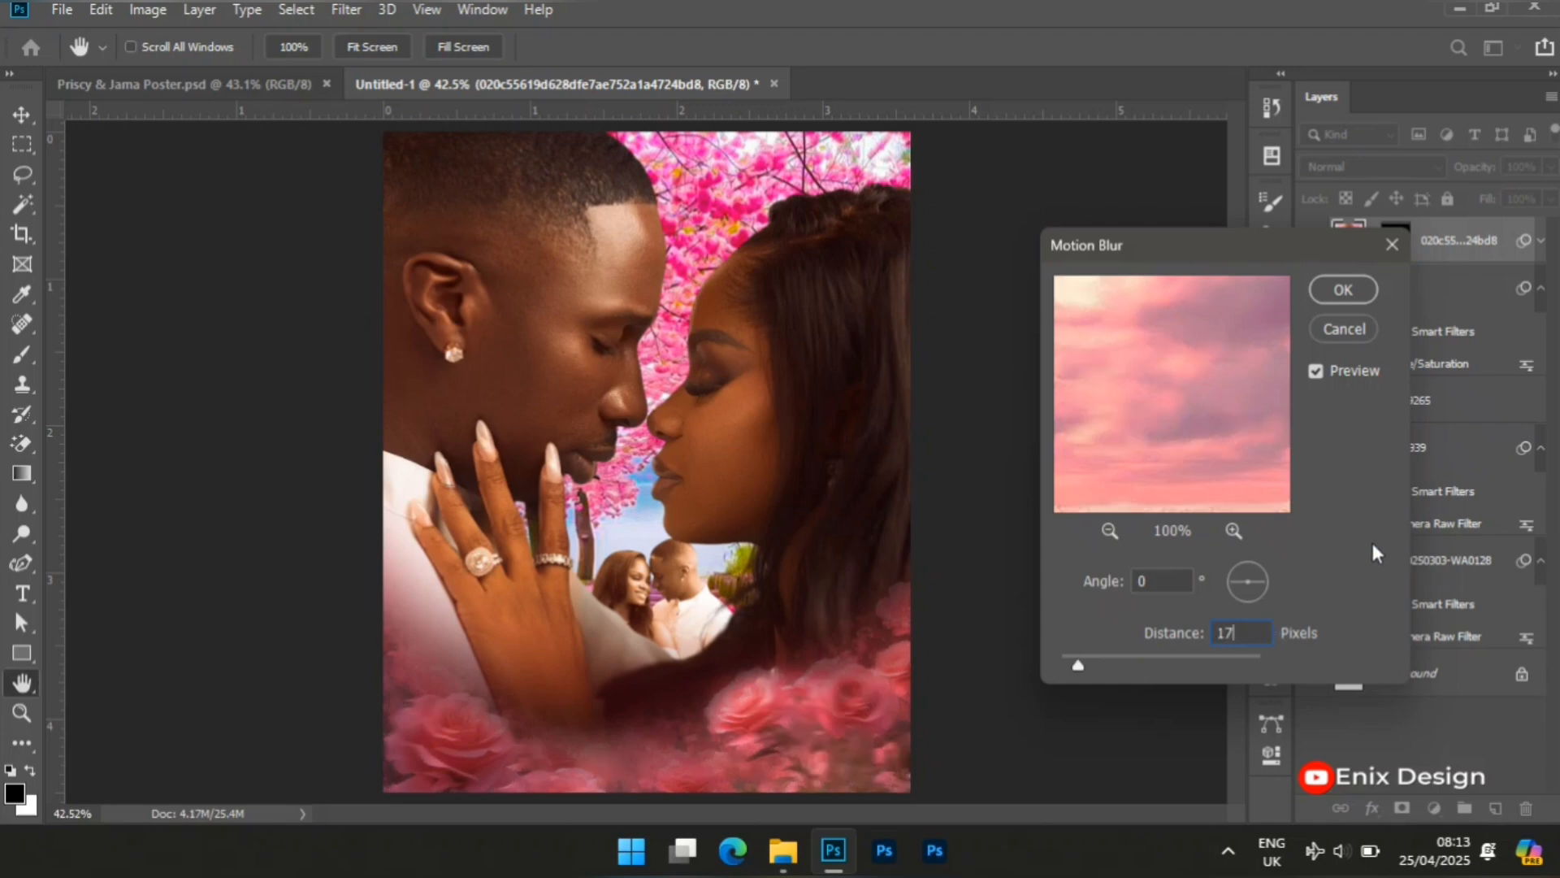
{"action": "left_click", "coordinate": [1347, 285]}
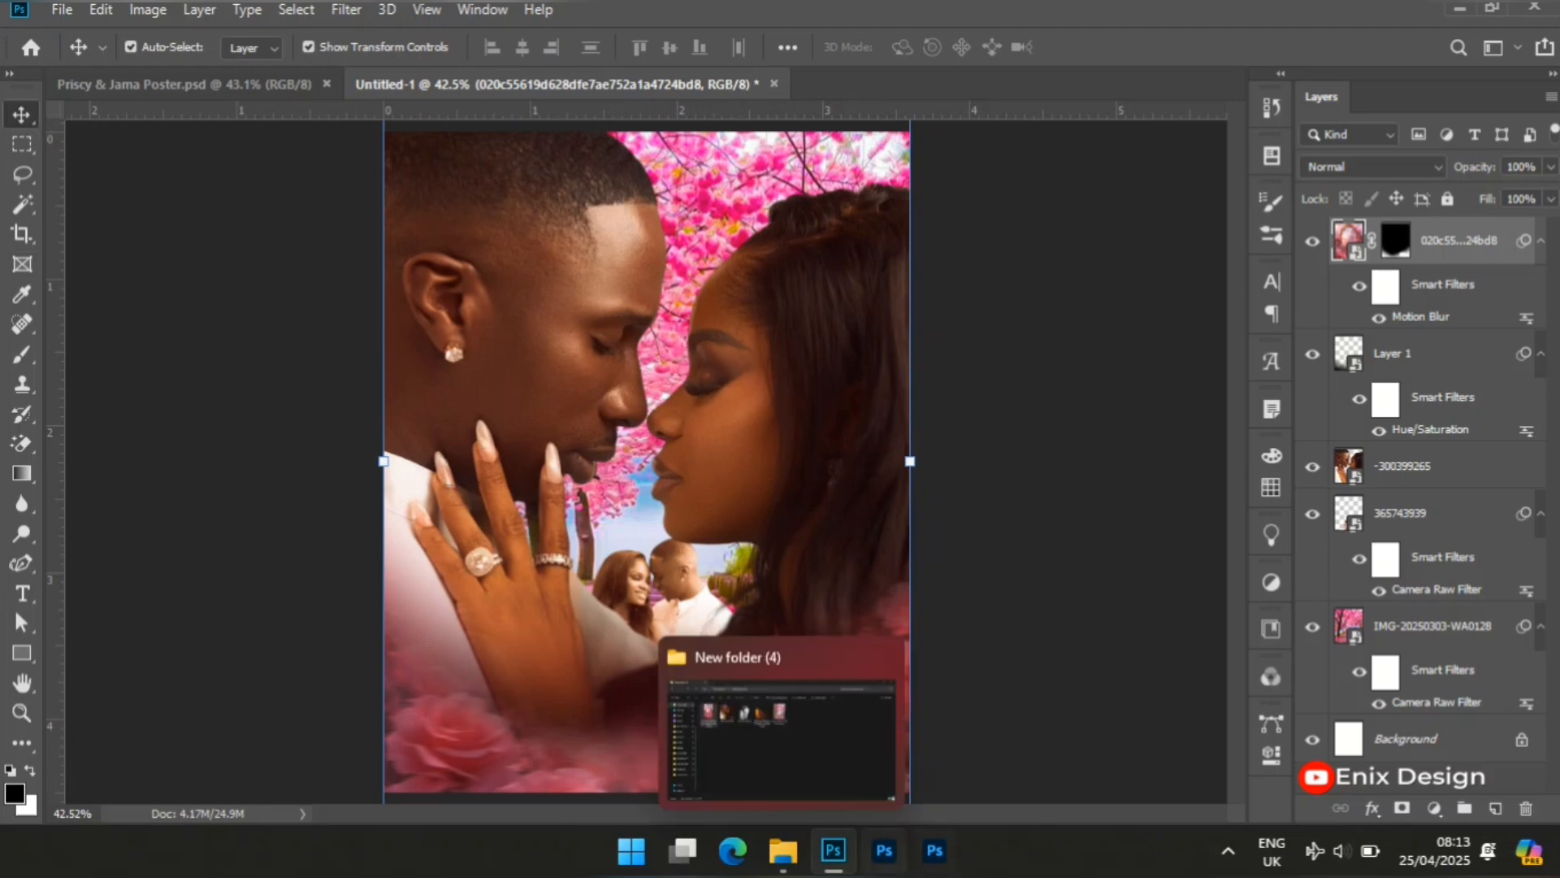
Step: Place b3e2635e19a4e5747e6ce47aa64ad631.jpg from New folder (4) over the man's face, scaled to about 36% with its glow at the poster's left edge
{"action": "left_click", "coordinate": [785, 853]}
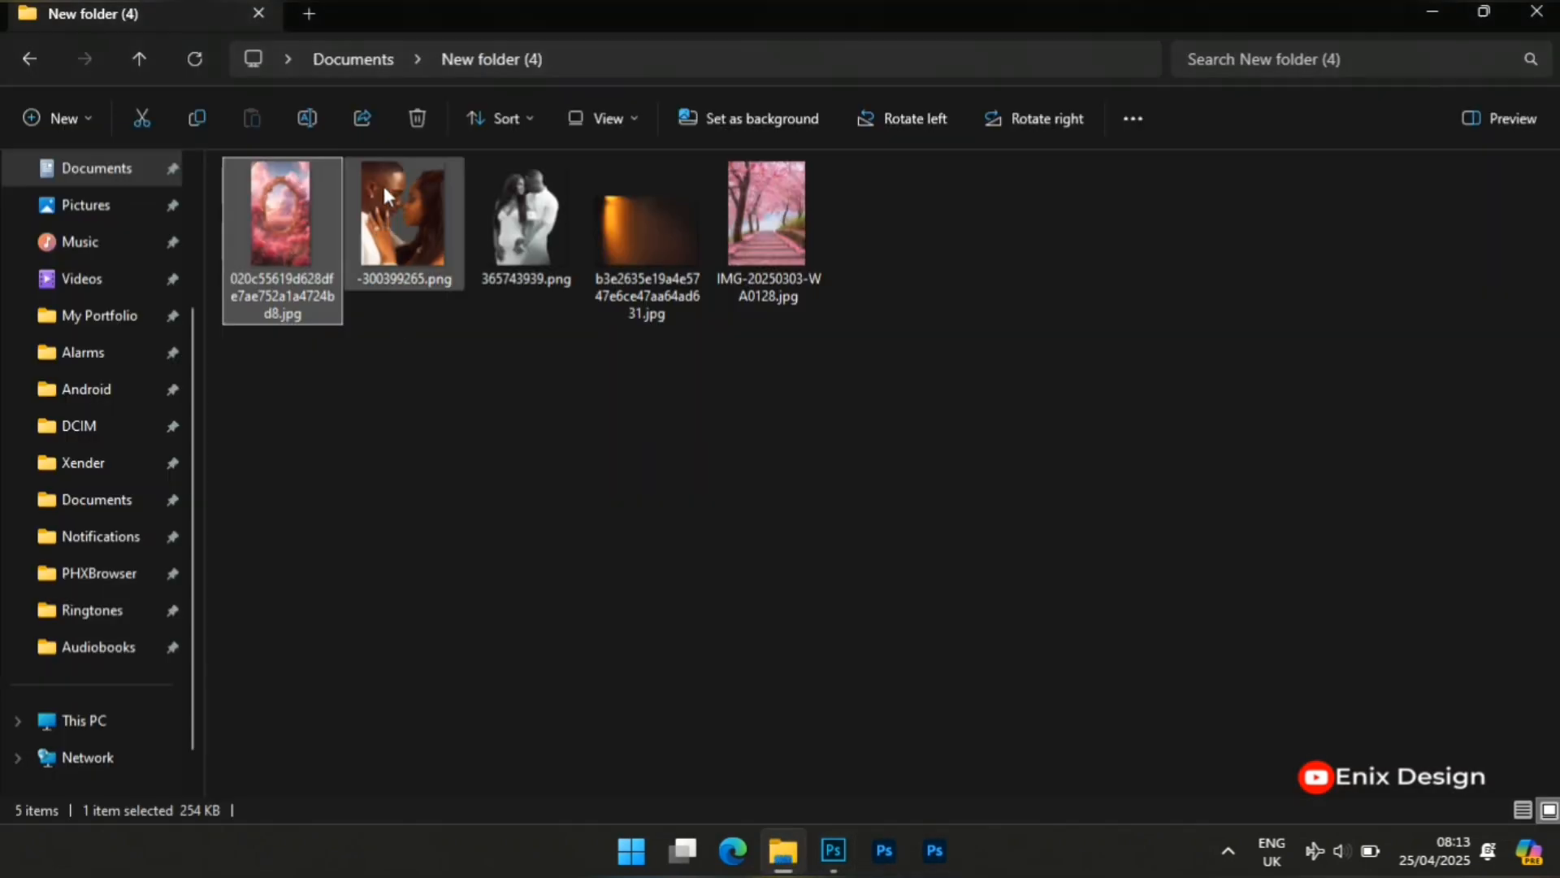
{"action": "left_click", "coordinate": [646, 225]}
{"action": "left_click_drag", "start_coordinate": [675, 221], "coordinate": [418, 286]}
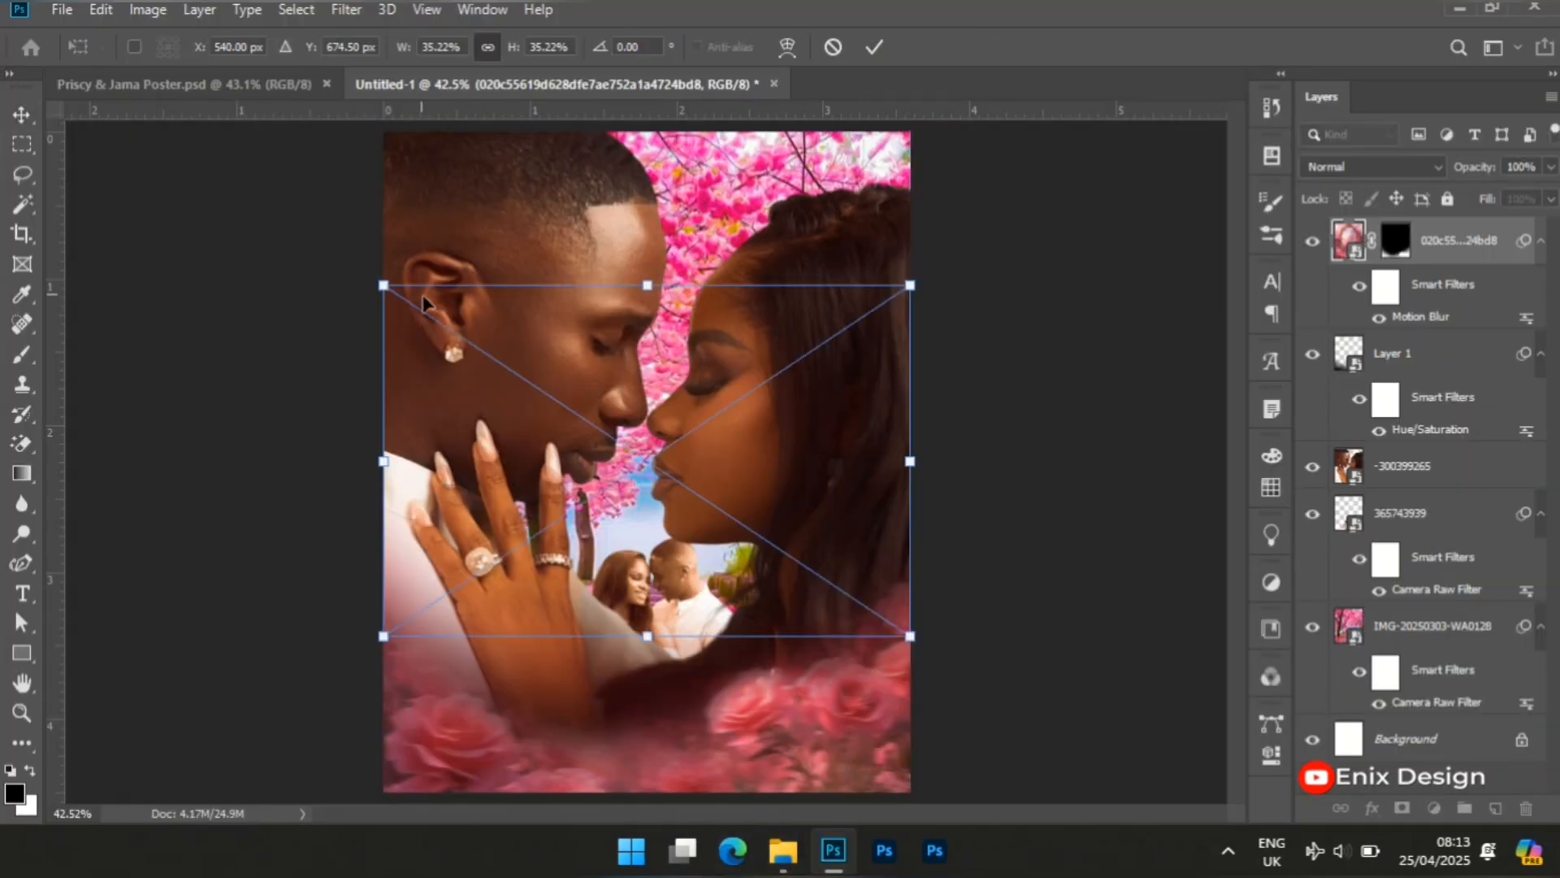
{"action": "left_click_drag", "start_coordinate": [560, 429], "coordinate": [487, 309]}
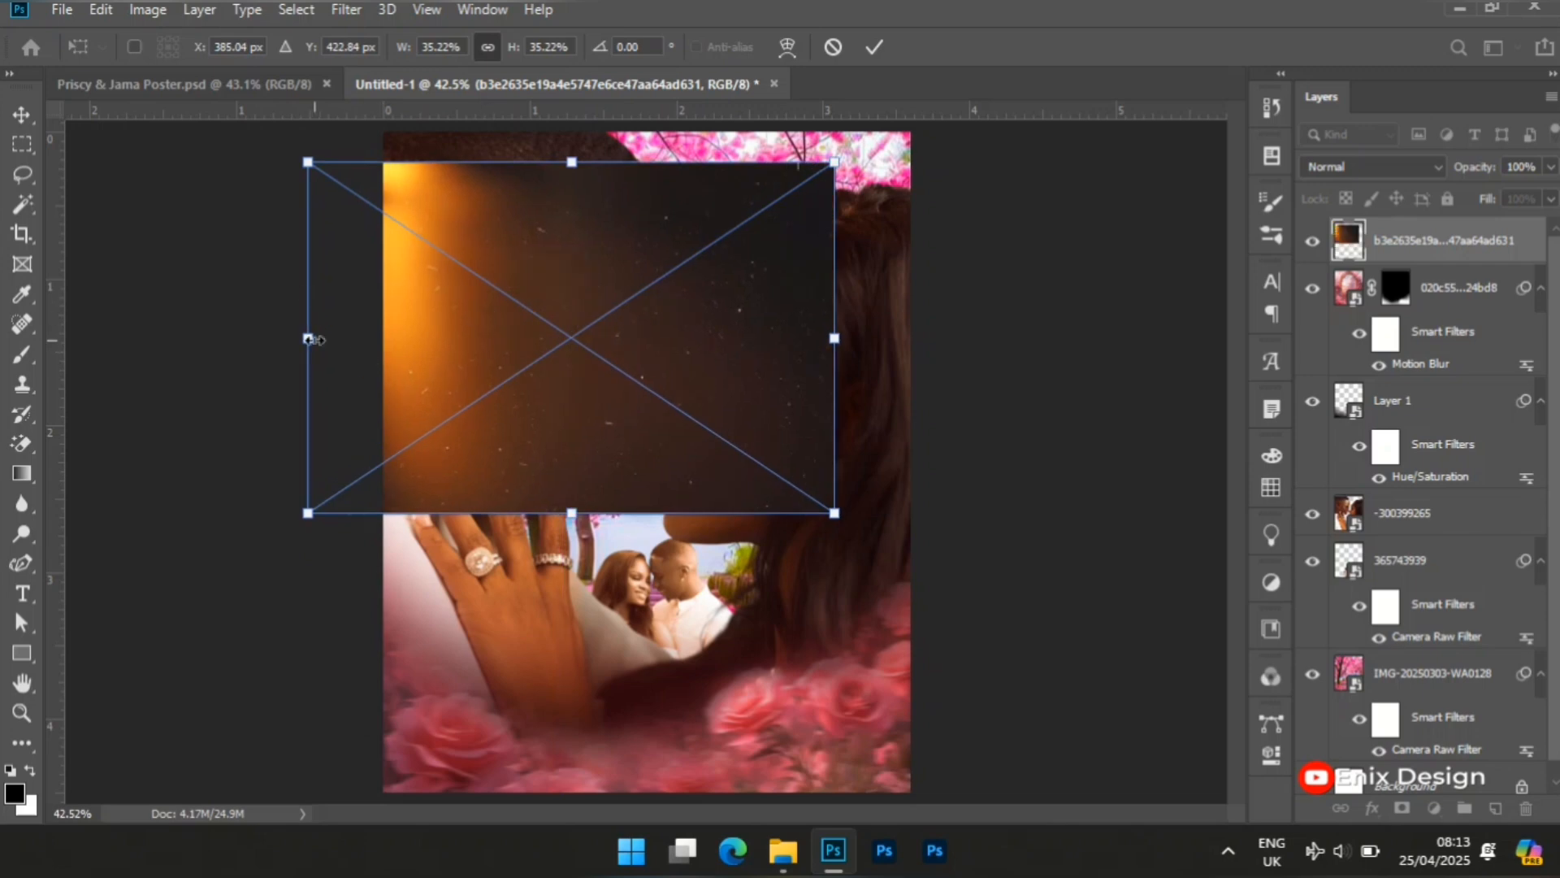
{"action": "left_click_drag", "start_coordinate": [314, 344], "coordinate": [297, 338]}
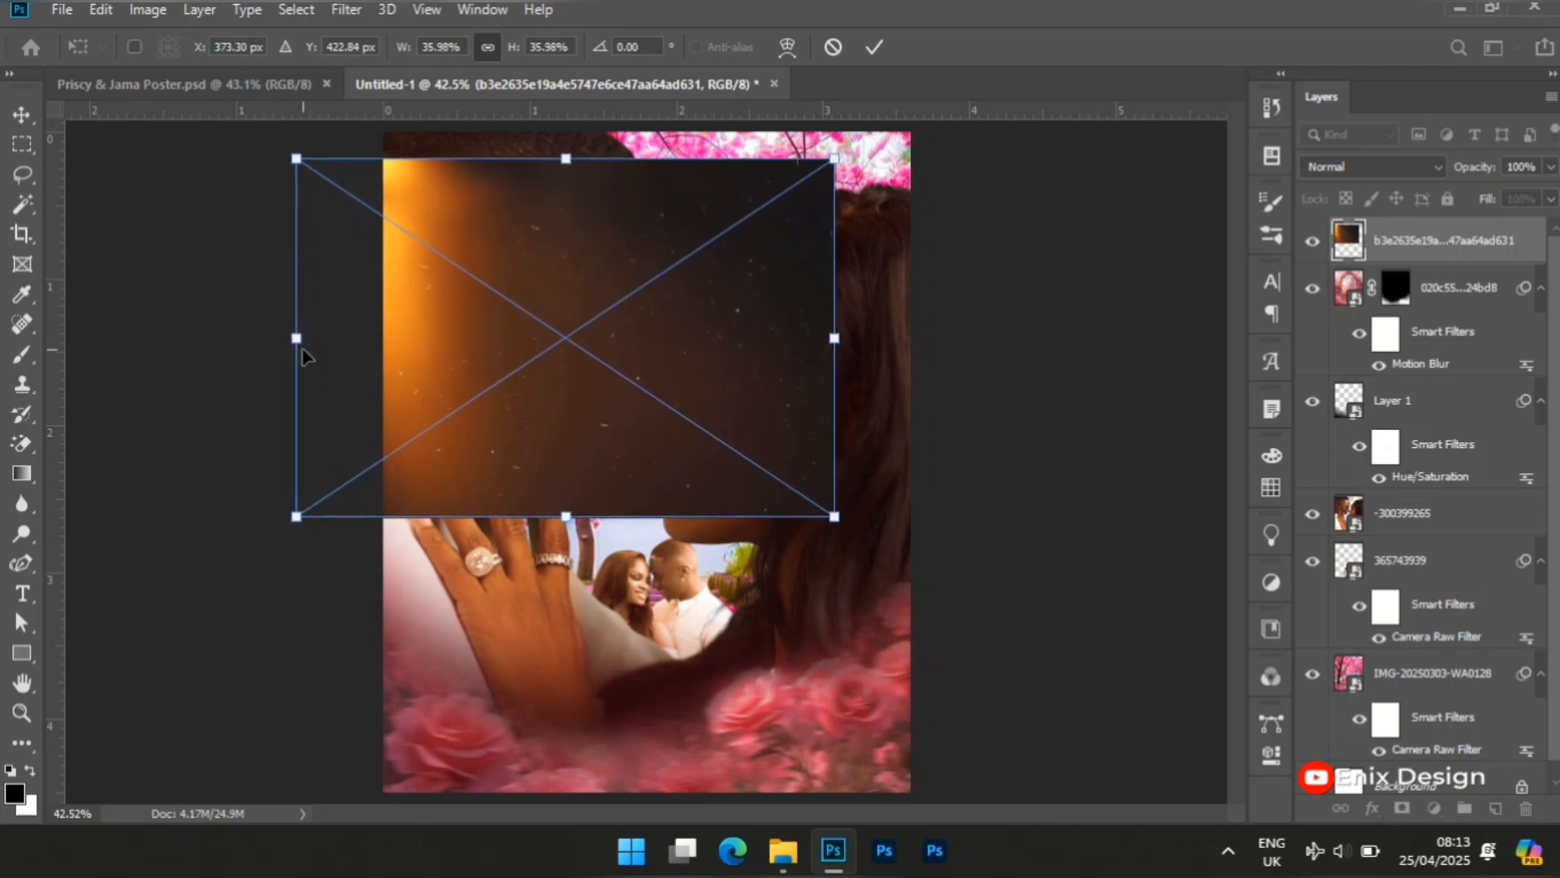
{"action": "mouse_move", "coordinate": [577, 329]}
{"action": "left_mouse_down"}
{"action": "mouse_move", "coordinate": [604, 338]}
{"action": "mouse_move", "coordinate": [585, 334]}
{"action": "left_mouse_up"}
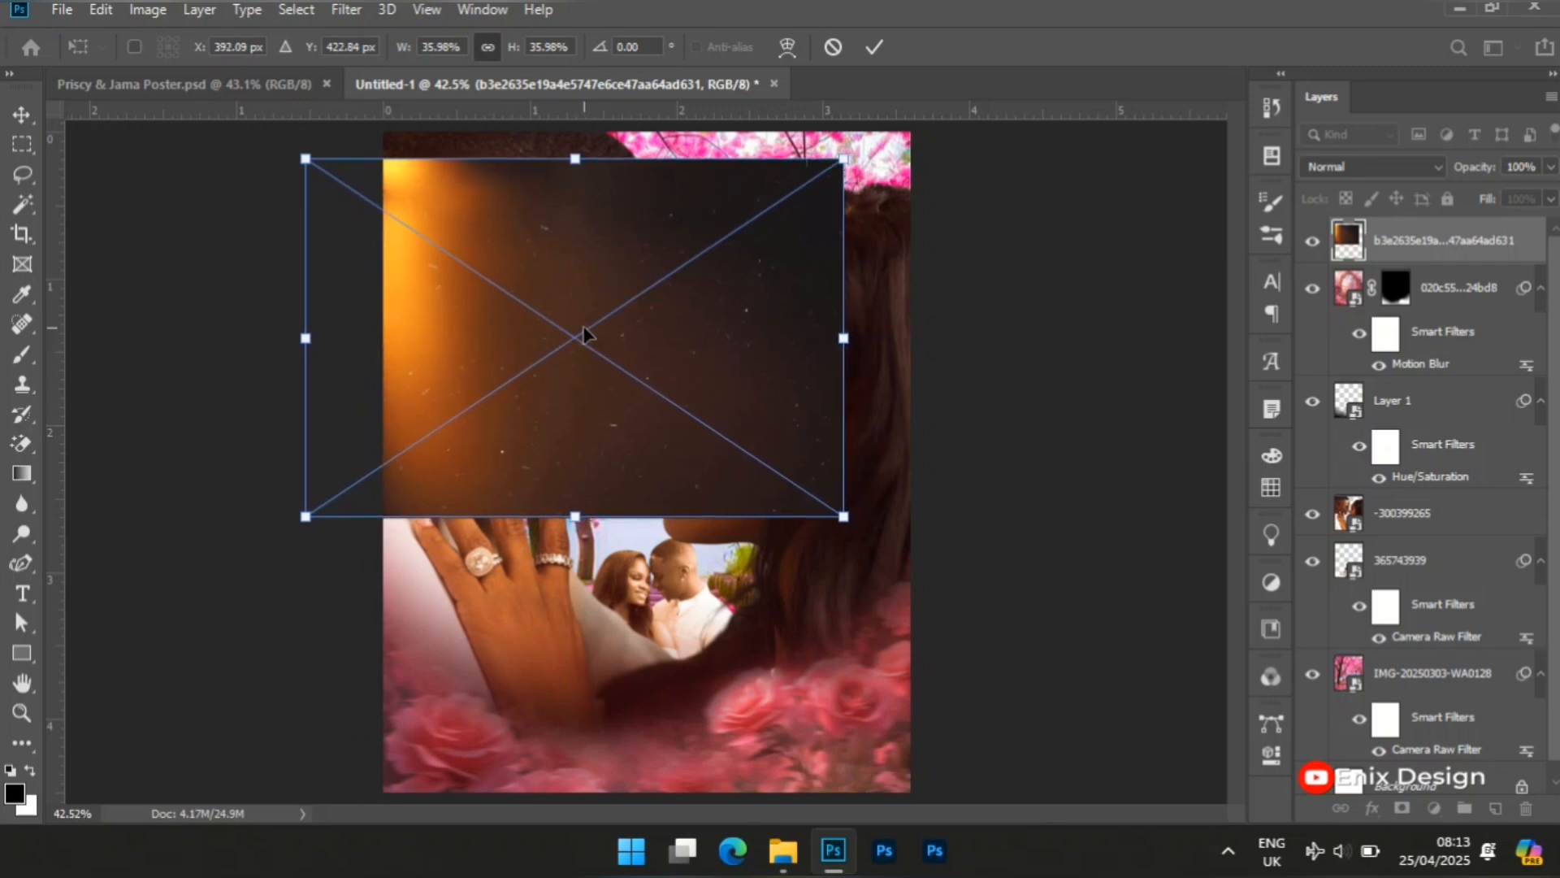
{"action": "key", "text": "Return"}
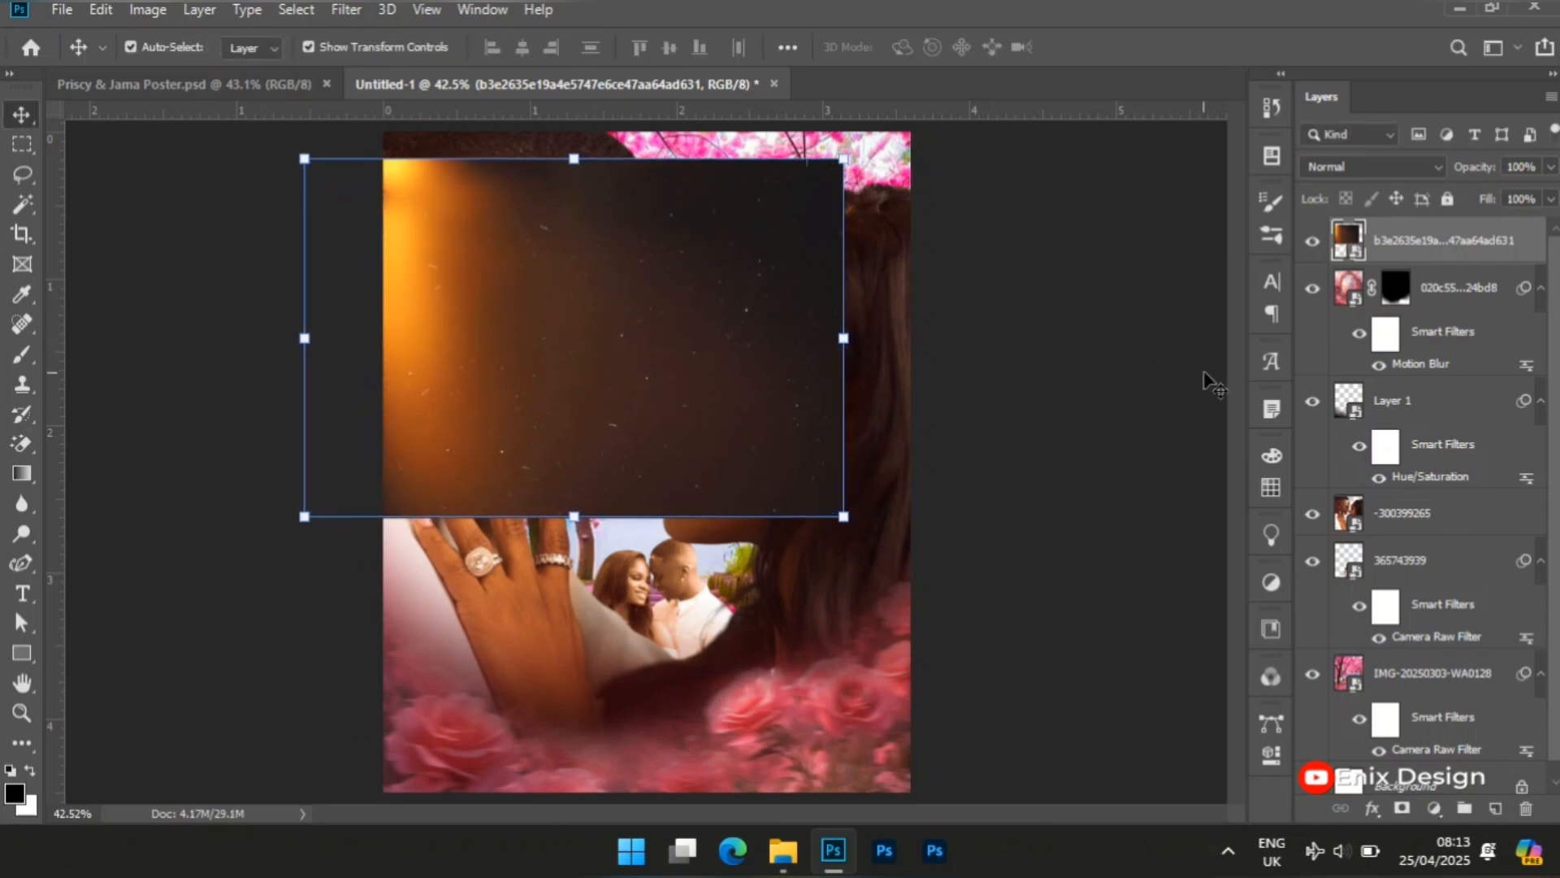
Step: Blend the orange glow layer with Linear Dodge (Add) and set its opacity to 63%
{"action": "double_click", "coordinate": [603, 361]}
{"action": "left_click", "coordinate": [1403, 163]}
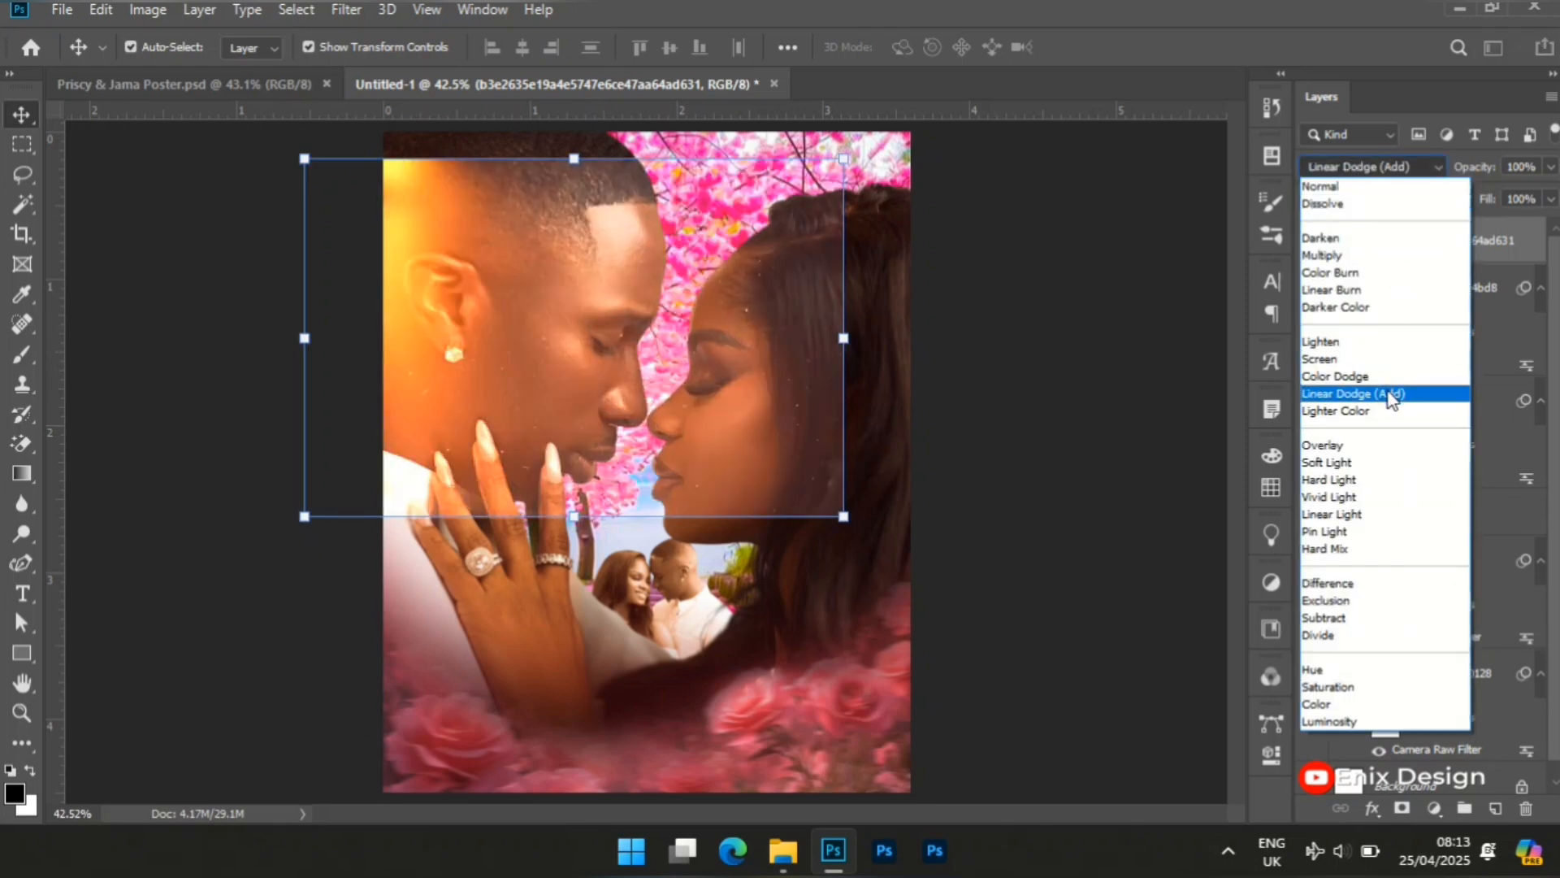
{"action": "left_click", "coordinate": [1391, 398]}
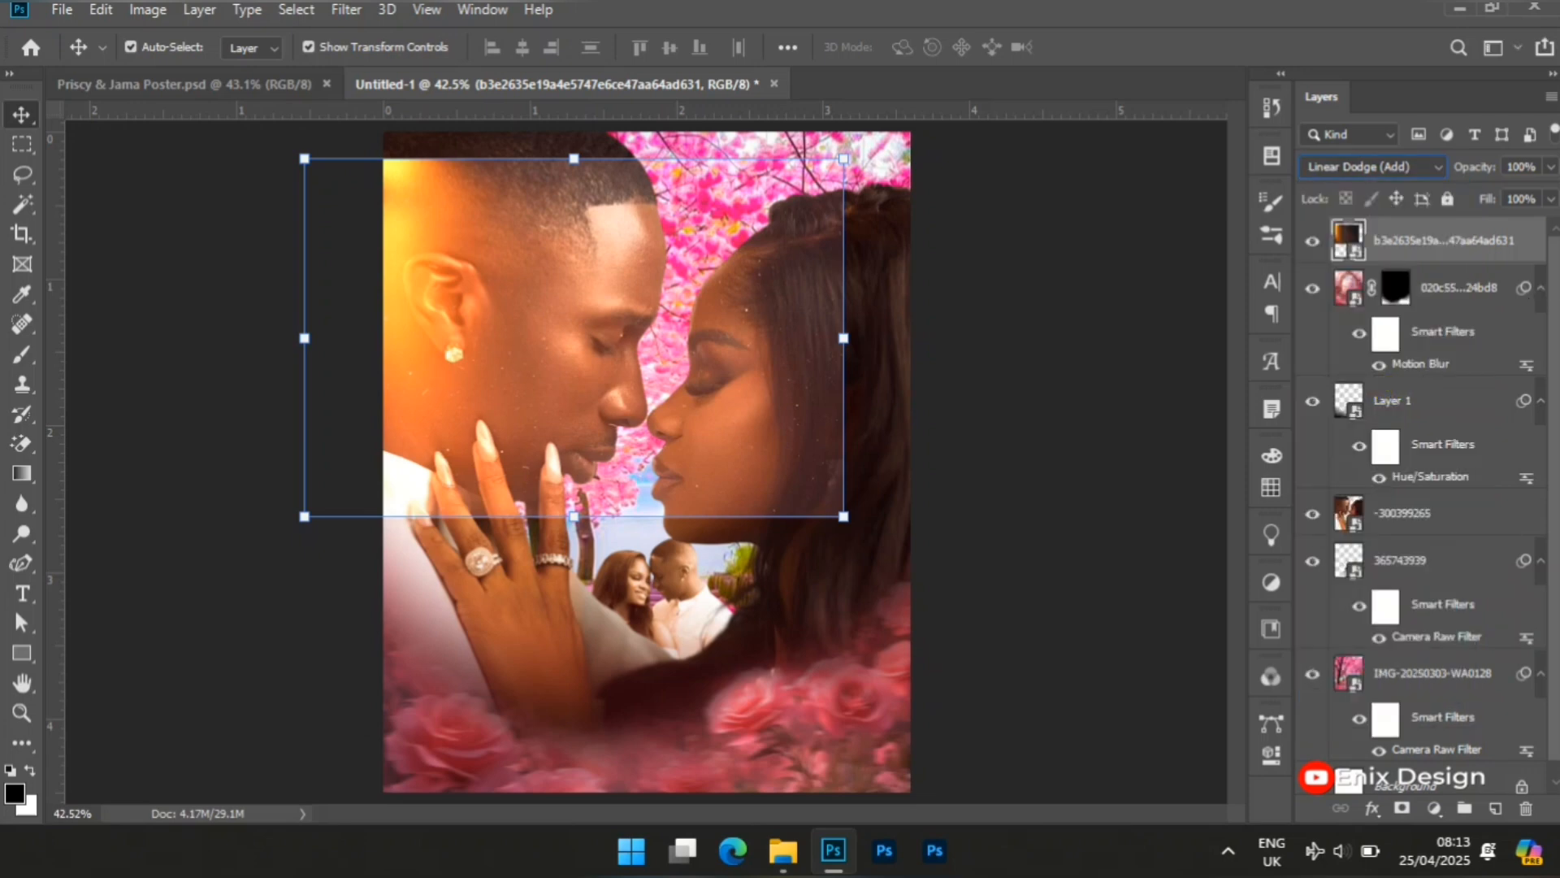
{"action": "left_click", "coordinate": [1550, 168]}
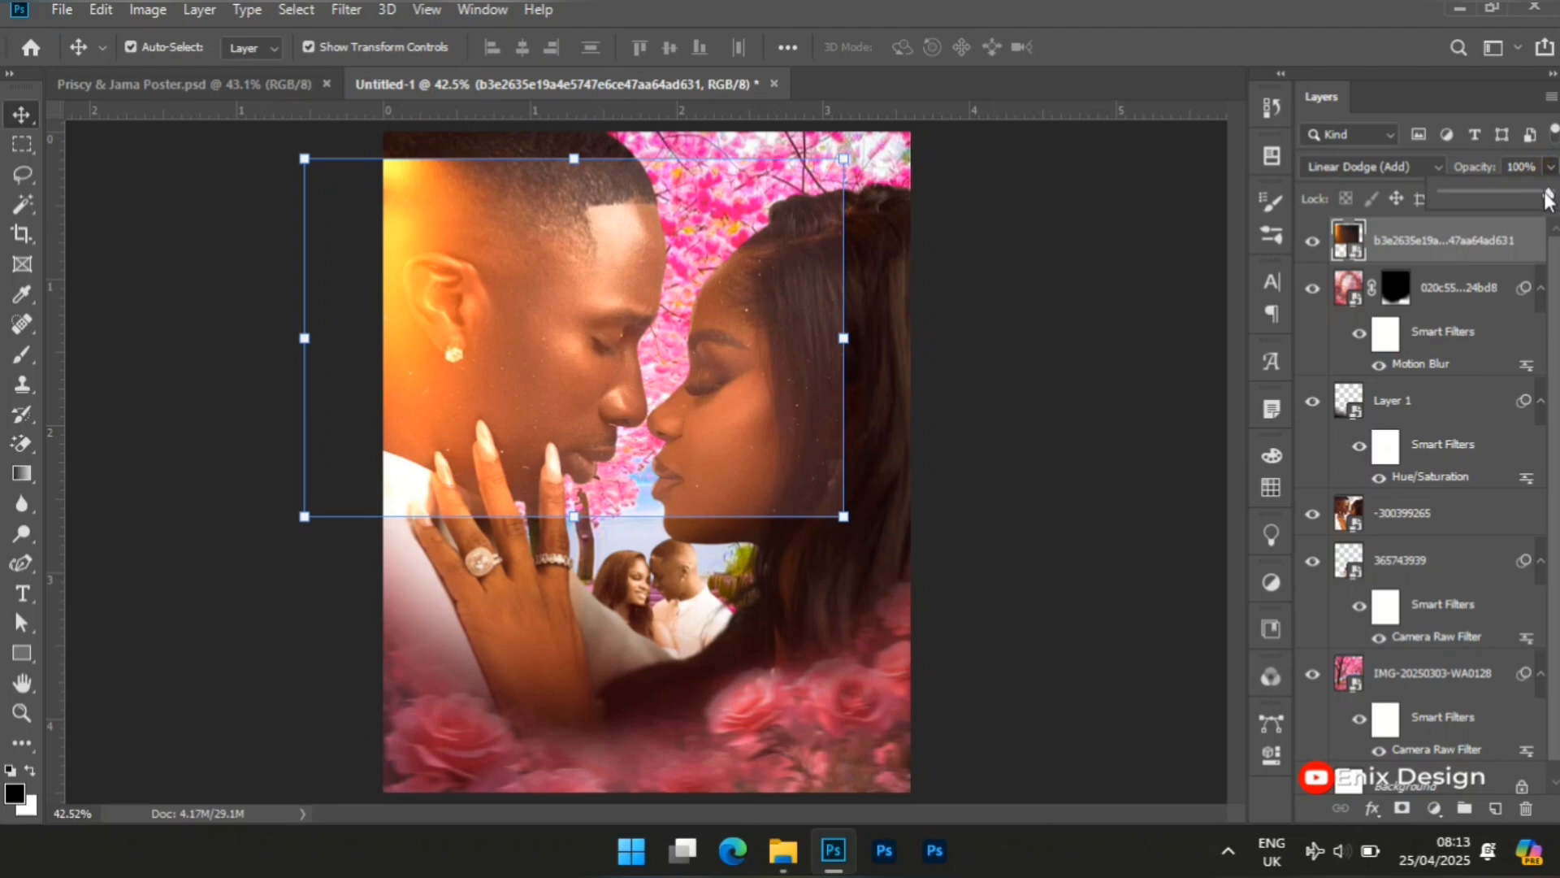
{"action": "left_click_drag", "start_coordinate": [1545, 196], "coordinate": [1509, 194]}
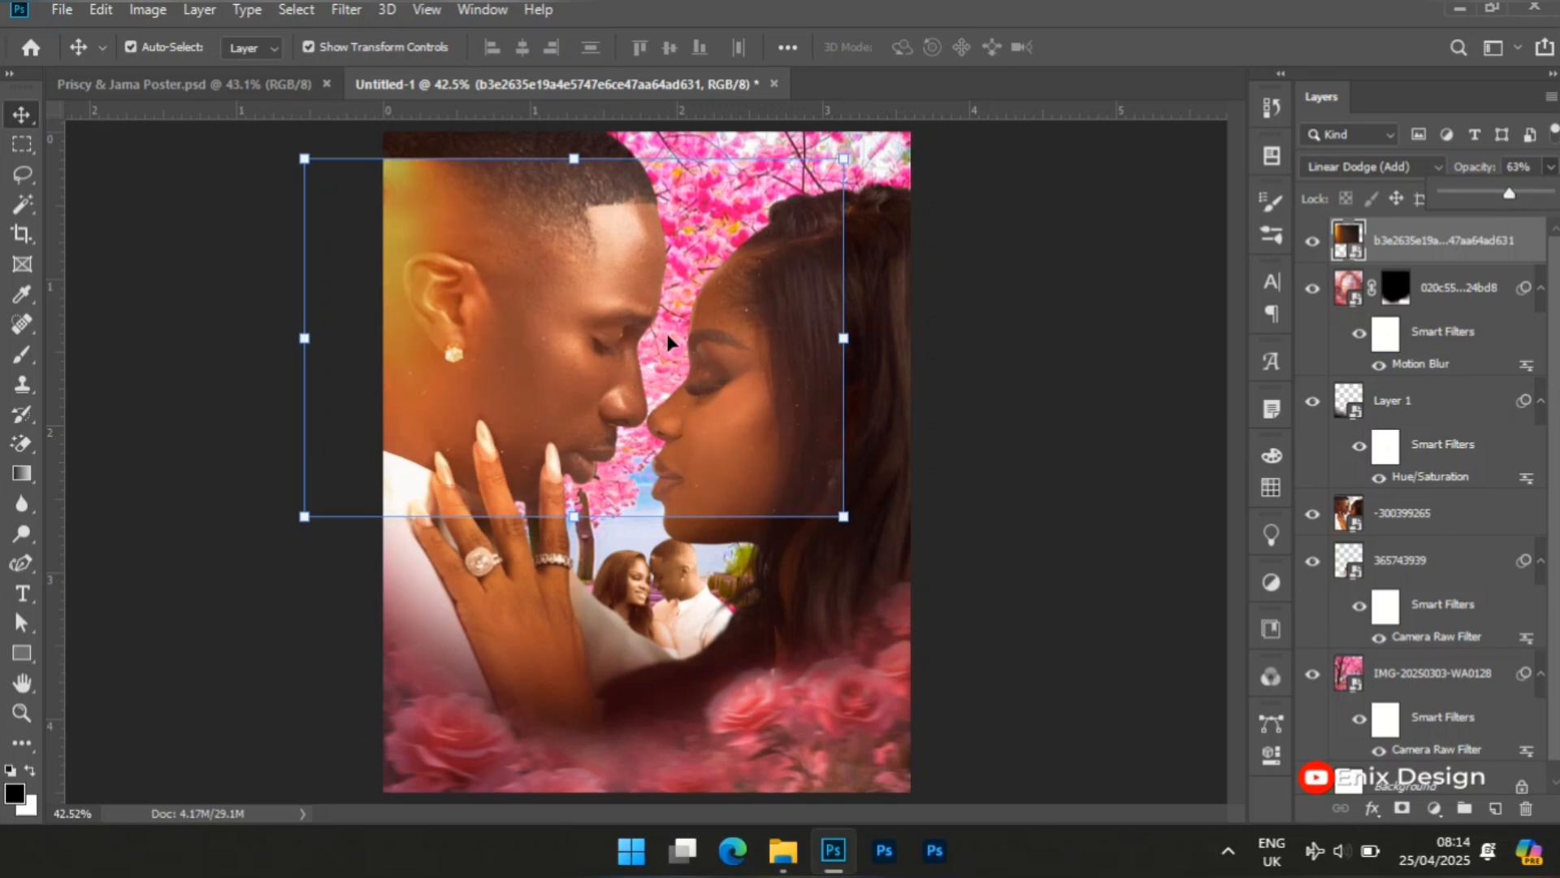
Step: Move the orange glow slightly down, enlarge it to about 37.7%, and set its opacity to 74%
{"action": "mouse_move", "coordinate": [632, 306]}
{"action": "left_mouse_down"}
{"action": "mouse_move", "coordinate": [638, 358]}
{"action": "mouse_move", "coordinate": [638, 264]}
{"action": "mouse_move", "coordinate": [637, 323]}
{"action": "left_mouse_up"}
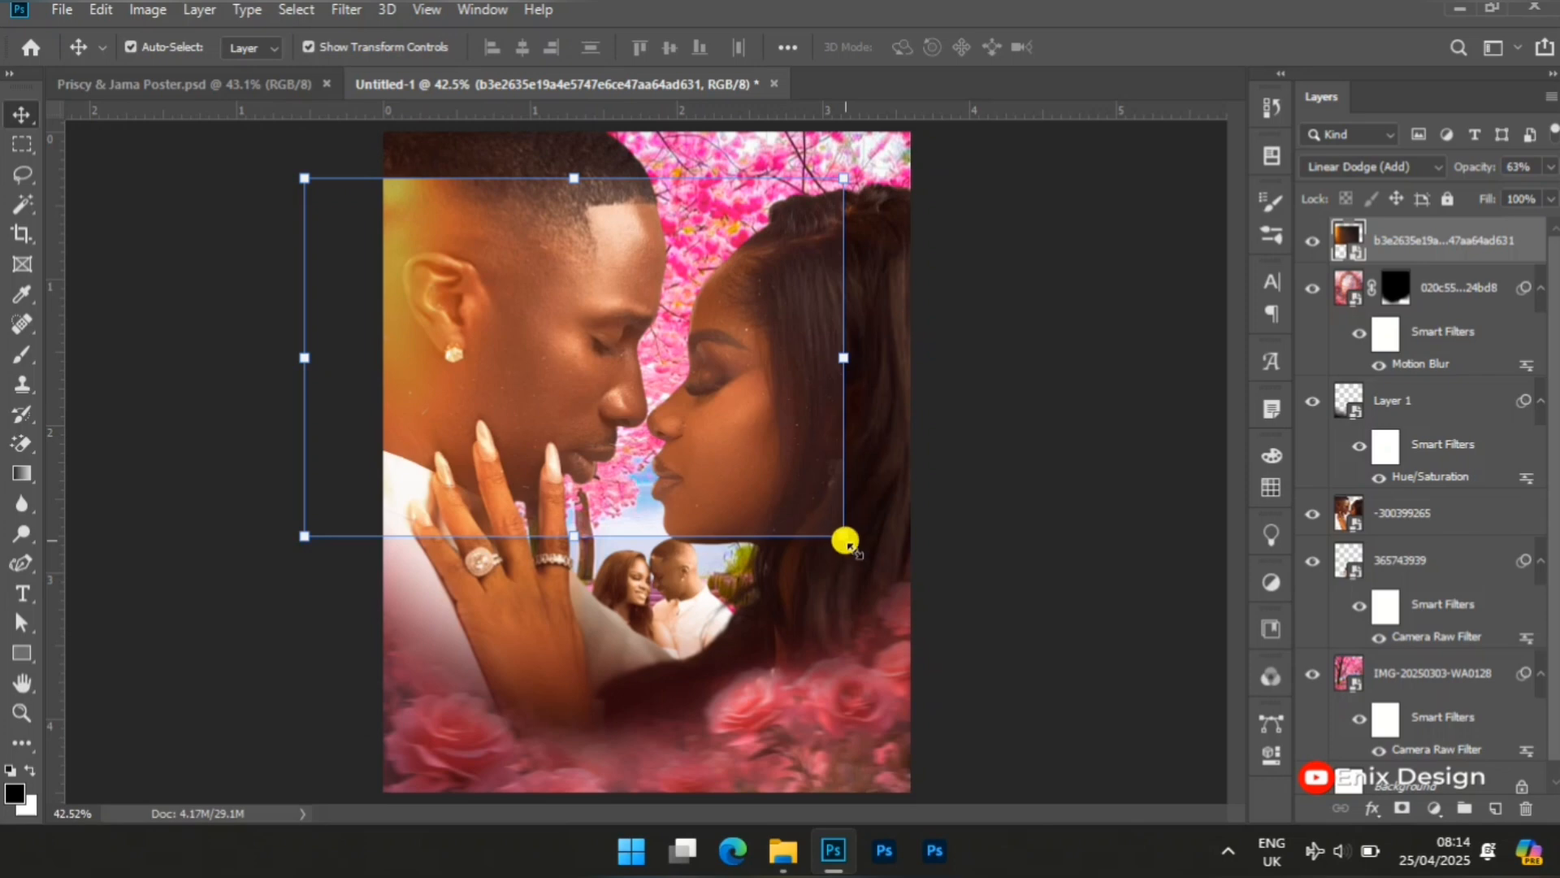
{"action": "left_click_drag", "start_coordinate": [845, 537], "coordinate": [868, 559]}
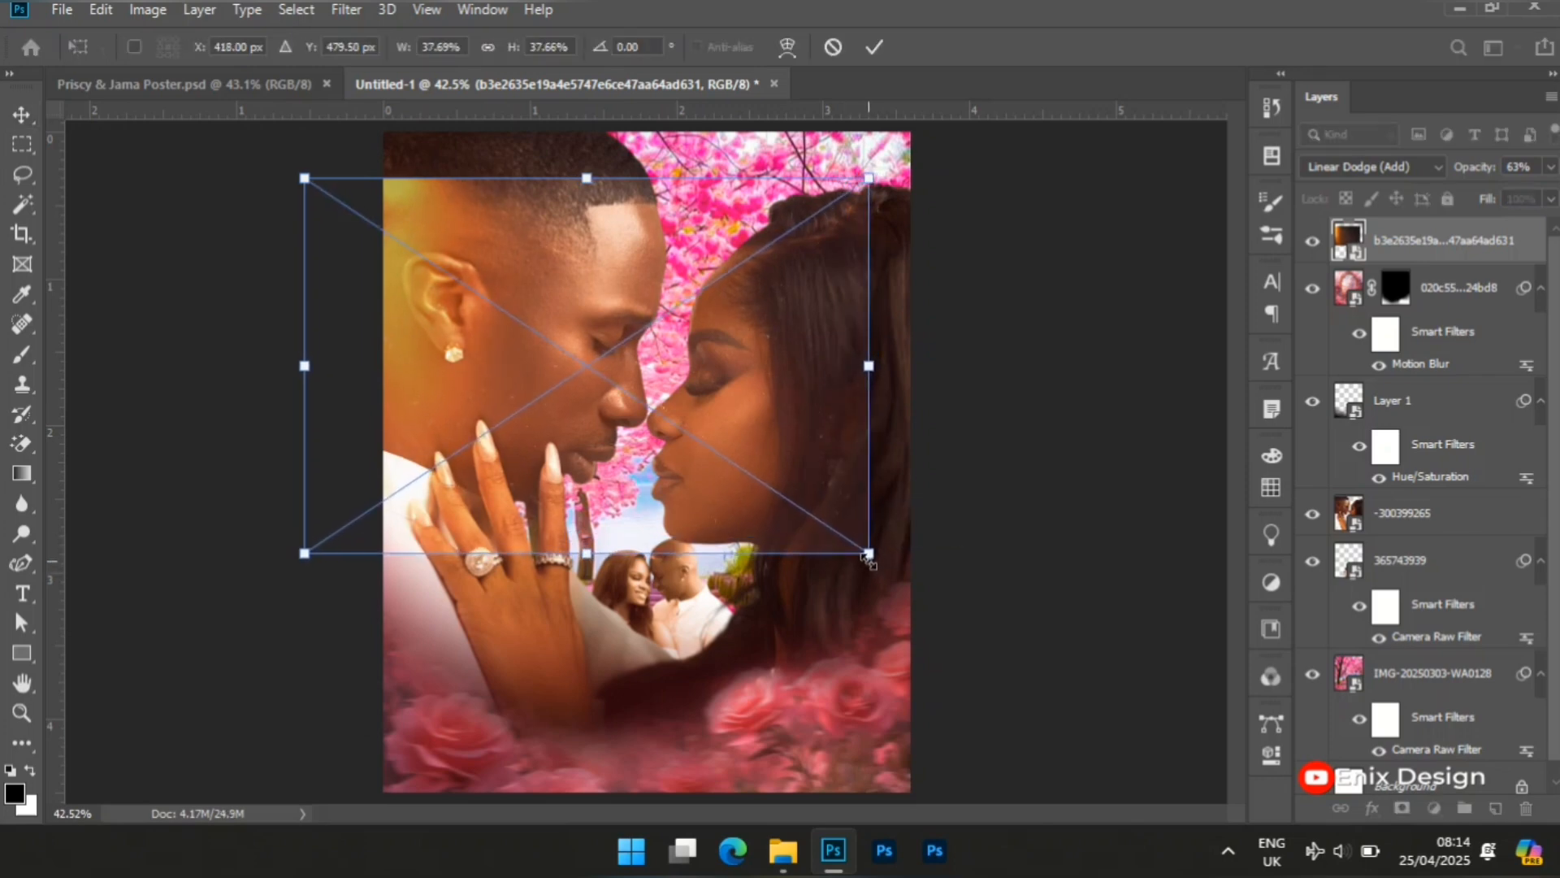
{"action": "key", "text": "Return"}
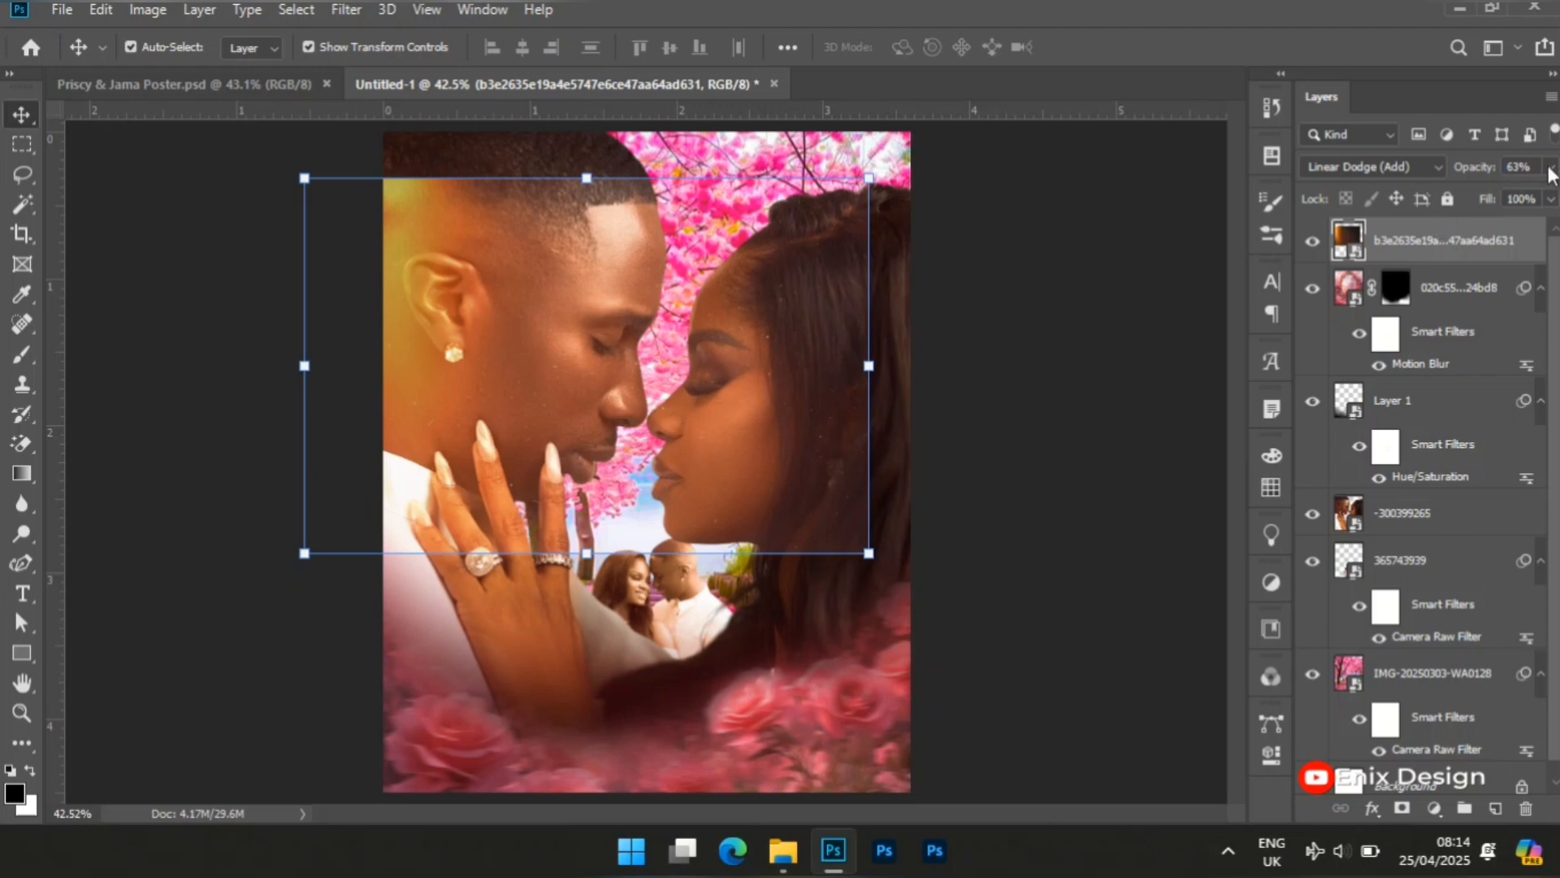
{"action": "left_click", "coordinate": [1551, 167]}
{"action": "left_click_drag", "start_coordinate": [1515, 192], "coordinate": [1520, 193]}
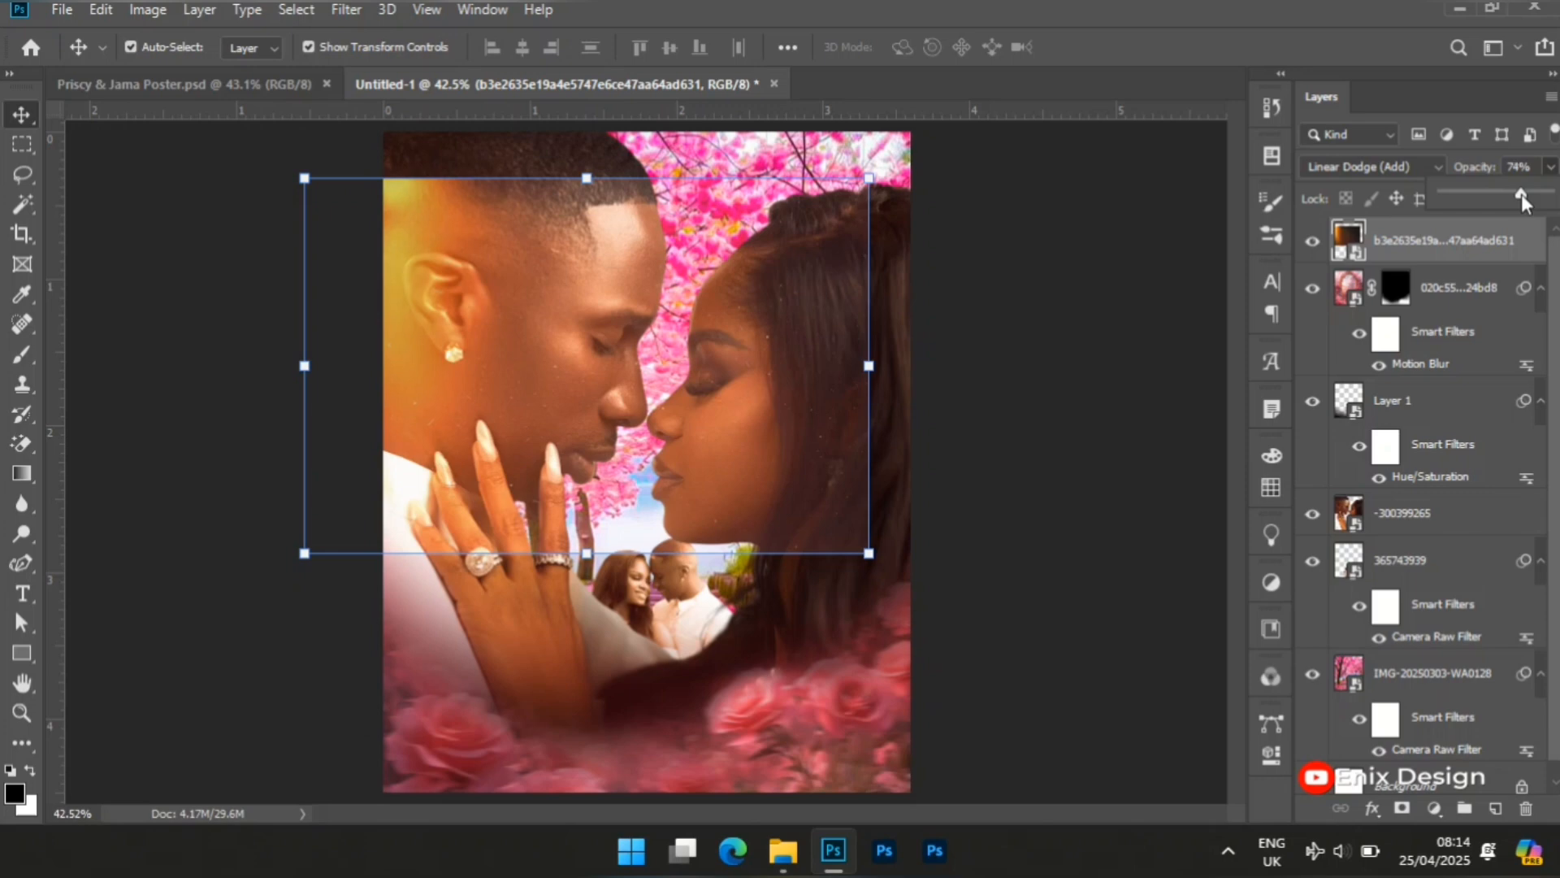
Step: Mask the orange glow layer and fade its lower and right edges with a soft black 600 px brush
{"action": "left_click", "coordinate": [1404, 809]}
{"action": "key", "text": "b"}
{"action": "key", "text": "x"}
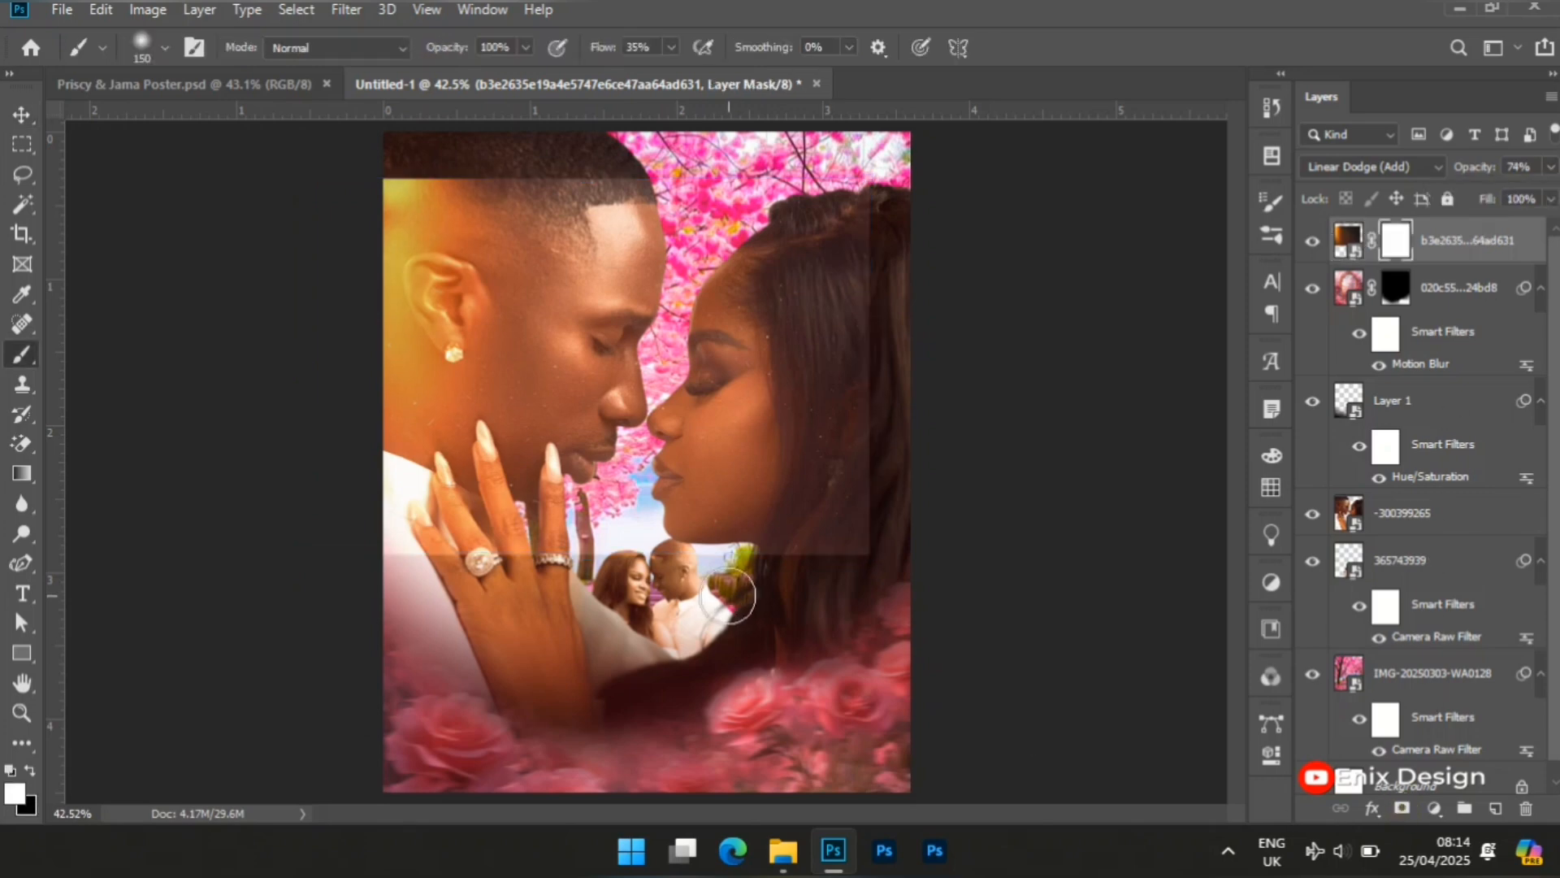
{"action": "key", "text": "bracketright"}
{"action": "key", "text": "bracketright"}
{"action": "key", "text": "bracketright"}
{"action": "key", "text": "bracketright"}
{"action": "key", "text": "bracketright"}
{"action": "key", "text": "bracketright"}
{"action": "key", "text": "bracketright"}
{"action": "key", "text": "bracketright"}
{"action": "key", "text": "bracketright"}
{"action": "key", "text": "bracketright"}
{"action": "key", "text": "bracketright"}
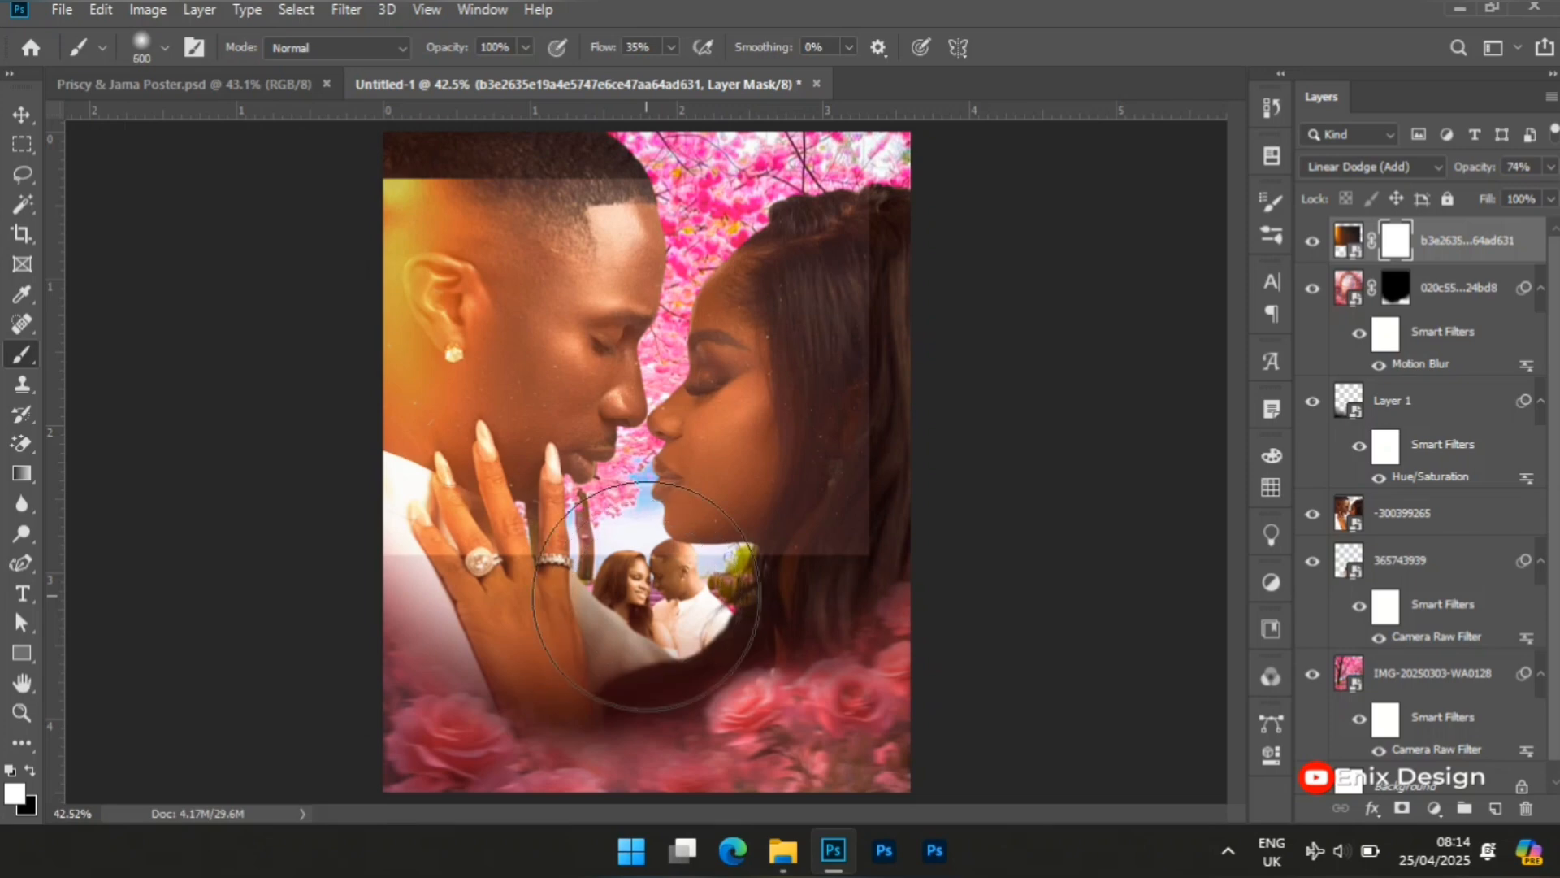
{"action": "mouse_move", "coordinate": [574, 670]}
{"action": "left_mouse_down"}
{"action": "mouse_move", "coordinate": [467, 684]}
{"action": "mouse_move", "coordinate": [485, 676]}
{"action": "left_mouse_up"}
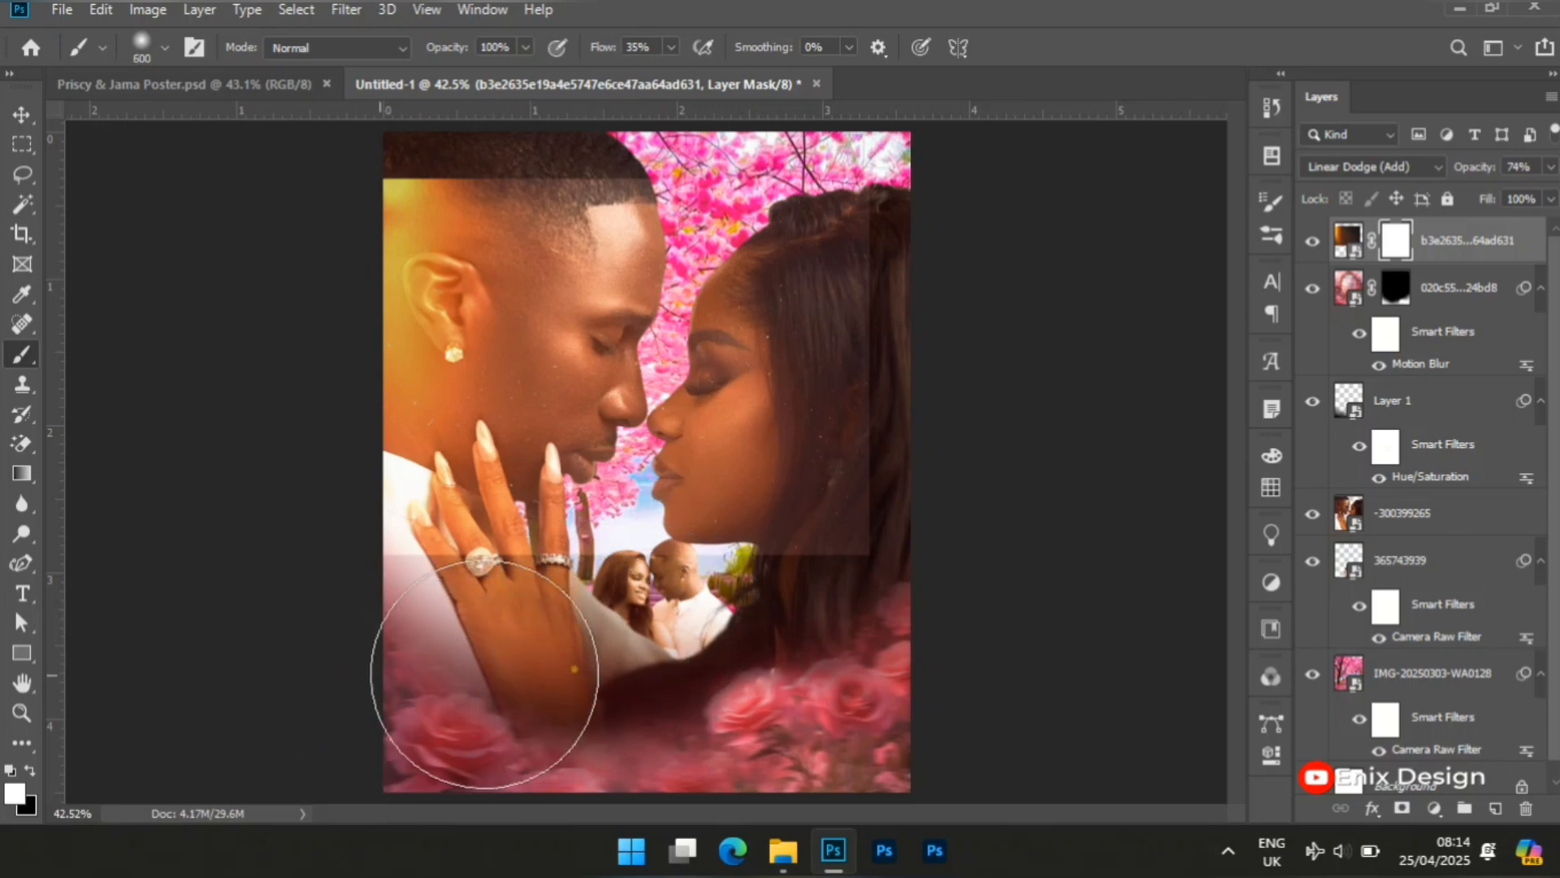
{"action": "left_click", "coordinate": [31, 771]}
{"action": "mouse_move", "coordinate": [540, 667]}
{"action": "left_mouse_down"}
{"action": "mouse_move", "coordinate": [399, 698]}
{"action": "mouse_move", "coordinate": [492, 690]}
{"action": "mouse_move", "coordinate": [464, 668]}
{"action": "mouse_move", "coordinate": [381, 654]}
{"action": "mouse_move", "coordinate": [419, 640]}
{"action": "mouse_move", "coordinate": [609, 657]}
{"action": "mouse_move", "coordinate": [779, 647]}
{"action": "mouse_move", "coordinate": [656, 676]}
{"action": "mouse_move", "coordinate": [729, 679]}
{"action": "mouse_move", "coordinate": [887, 642]}
{"action": "mouse_move", "coordinate": [1017, 583]}
{"action": "mouse_move", "coordinate": [958, 568]}
{"action": "mouse_move", "coordinate": [877, 648]}
{"action": "mouse_move", "coordinate": [880, 616]}
{"action": "mouse_move", "coordinate": [846, 618]}
{"action": "mouse_move", "coordinate": [933, 621]}
{"action": "mouse_move", "coordinate": [959, 462]}
{"action": "mouse_move", "coordinate": [977, 445]}
{"action": "mouse_move", "coordinate": [950, 543]}
{"action": "mouse_move", "coordinate": [990, 444]}
{"action": "mouse_move", "coordinate": [960, 376]}
{"action": "mouse_move", "coordinate": [969, 352]}
{"action": "mouse_move", "coordinate": [980, 476]}
{"action": "mouse_move", "coordinate": [948, 268]}
{"action": "left_mouse_up"}
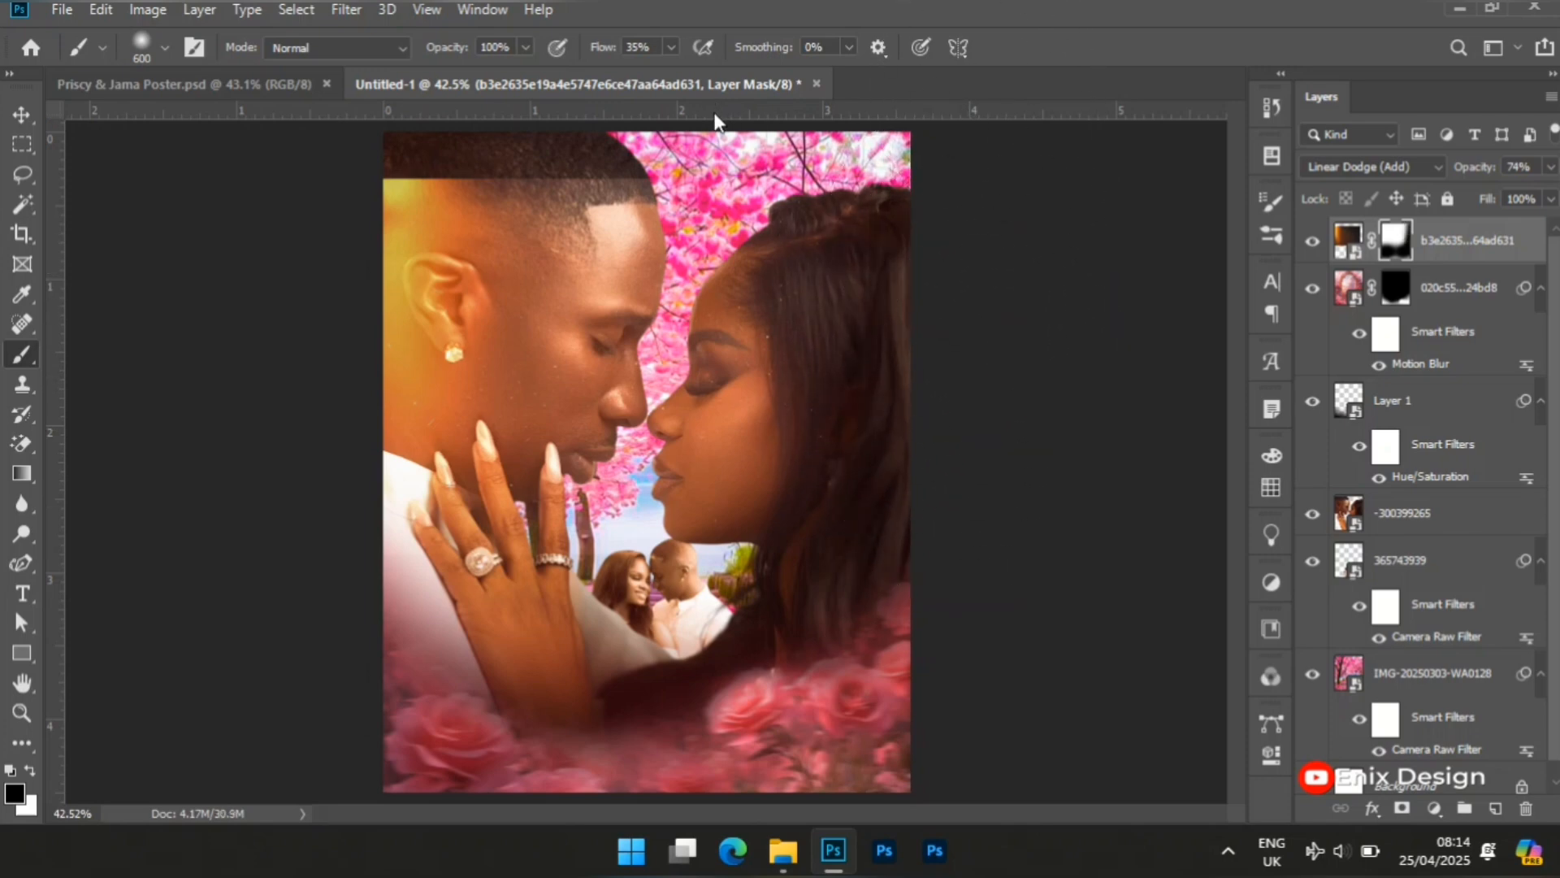
Step: Fade the hard upper edge of the orange glow across the man's hair by painting its mask with a soft black 500 px brush
{"action": "key", "text": "bracketleft"}
{"action": "key", "text": "bracketleft"}
{"action": "key", "text": "bracketleft"}
{"action": "mouse_move", "coordinate": [658, 140]}
{"action": "left_mouse_down"}
{"action": "mouse_move", "coordinate": [531, 121]}
{"action": "mouse_move", "coordinate": [629, 112]}
{"action": "mouse_move", "coordinate": [423, 120]}
{"action": "mouse_move", "coordinate": [377, 149]}
{"action": "mouse_move", "coordinate": [520, 116]}
{"action": "mouse_move", "coordinate": [390, 145]}
{"action": "left_mouse_up"}
{"action": "key", "text": "bracketright"}
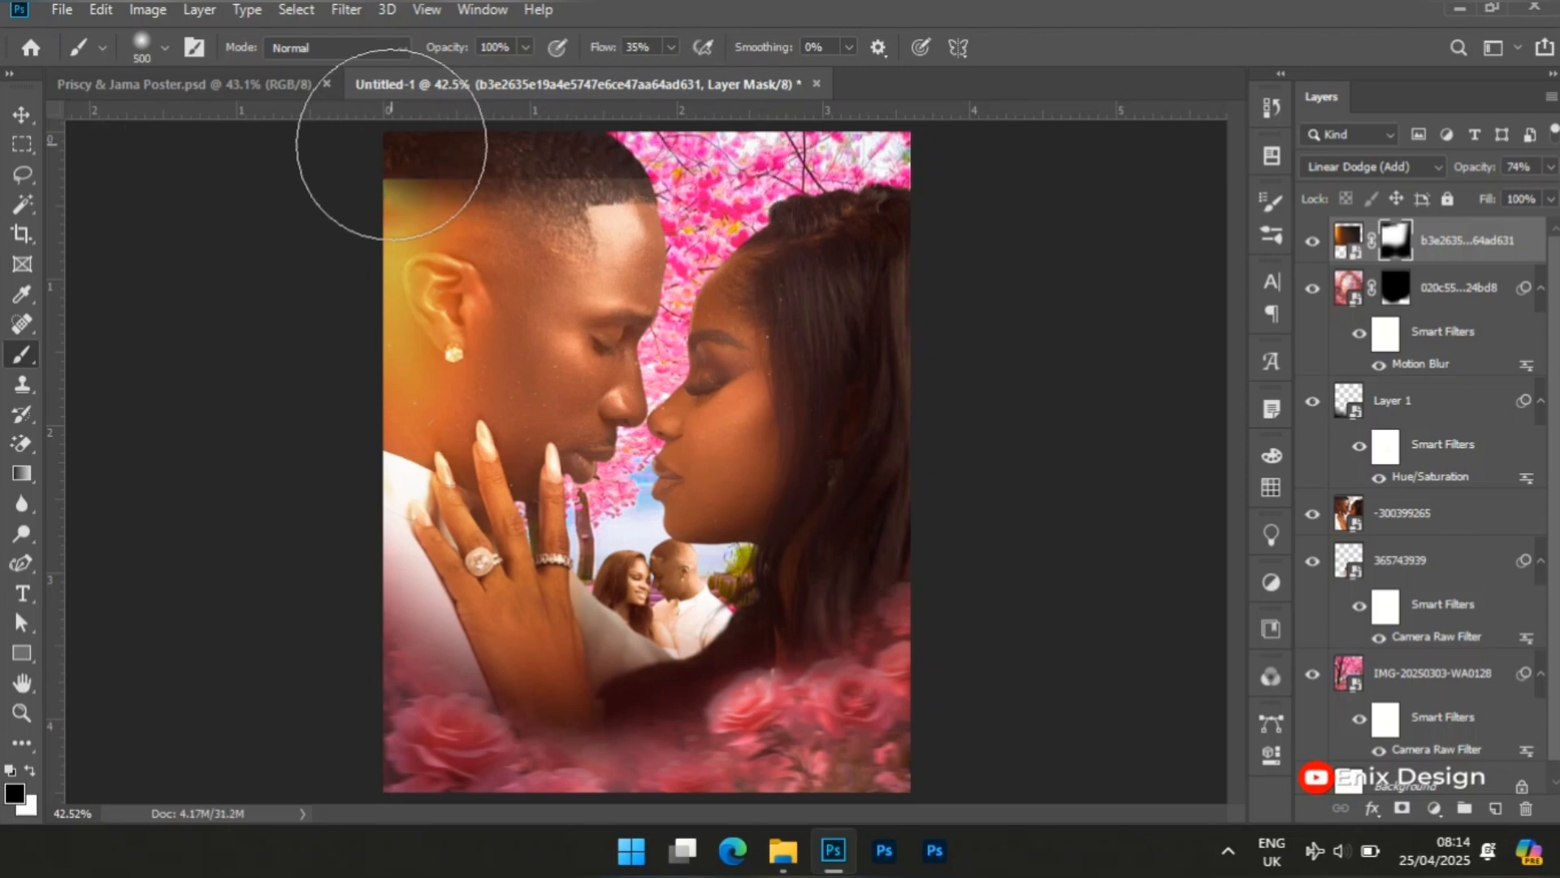
{"action": "key", "text": "bracketright"}
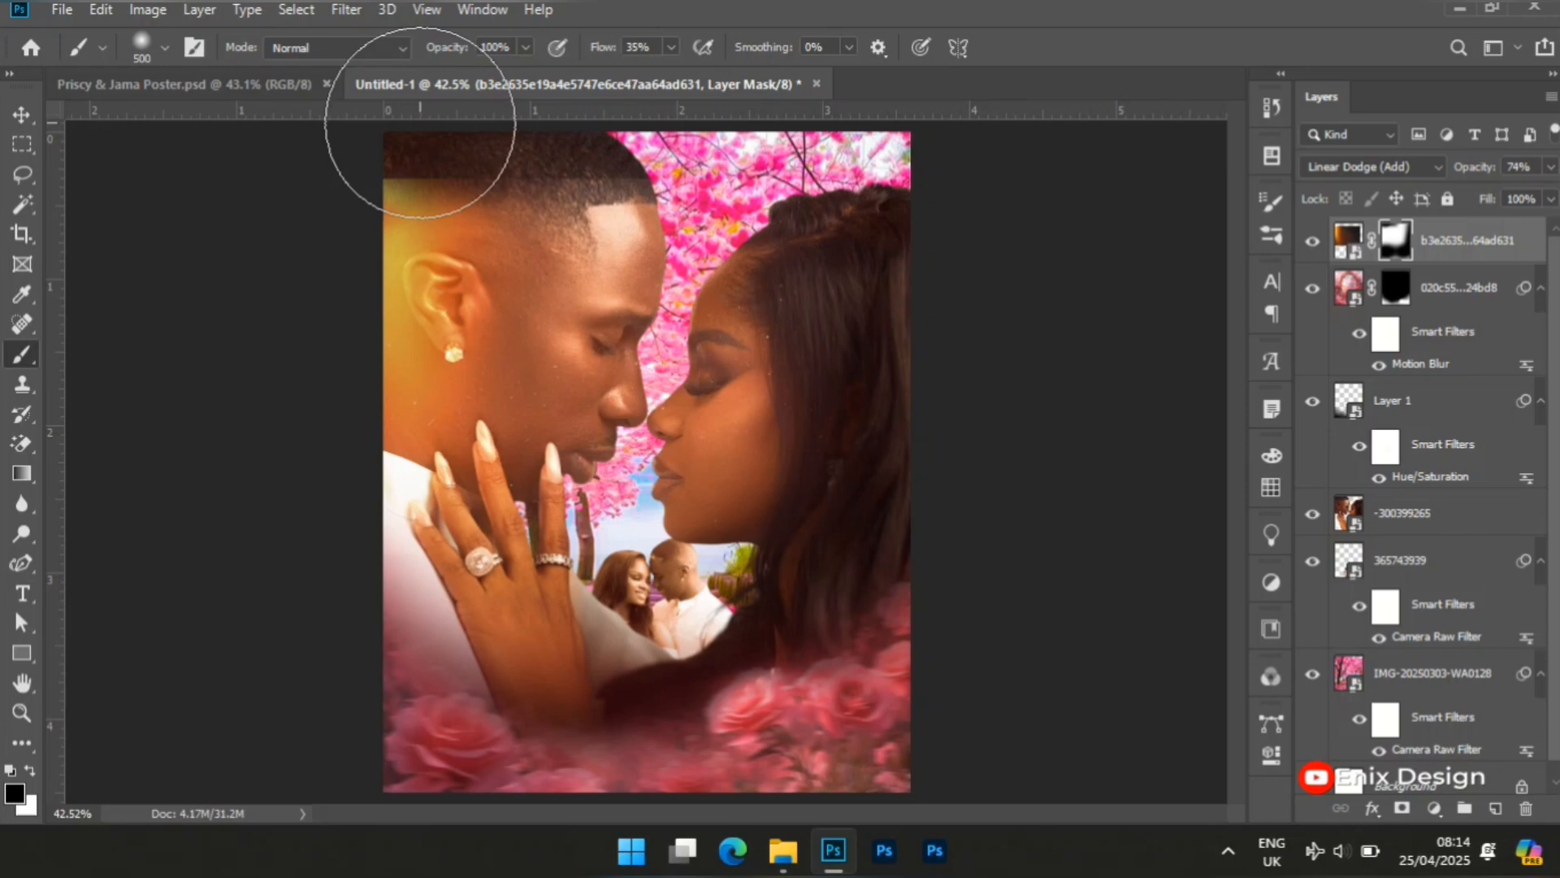
{"action": "left_click", "coordinate": [418, 122]}
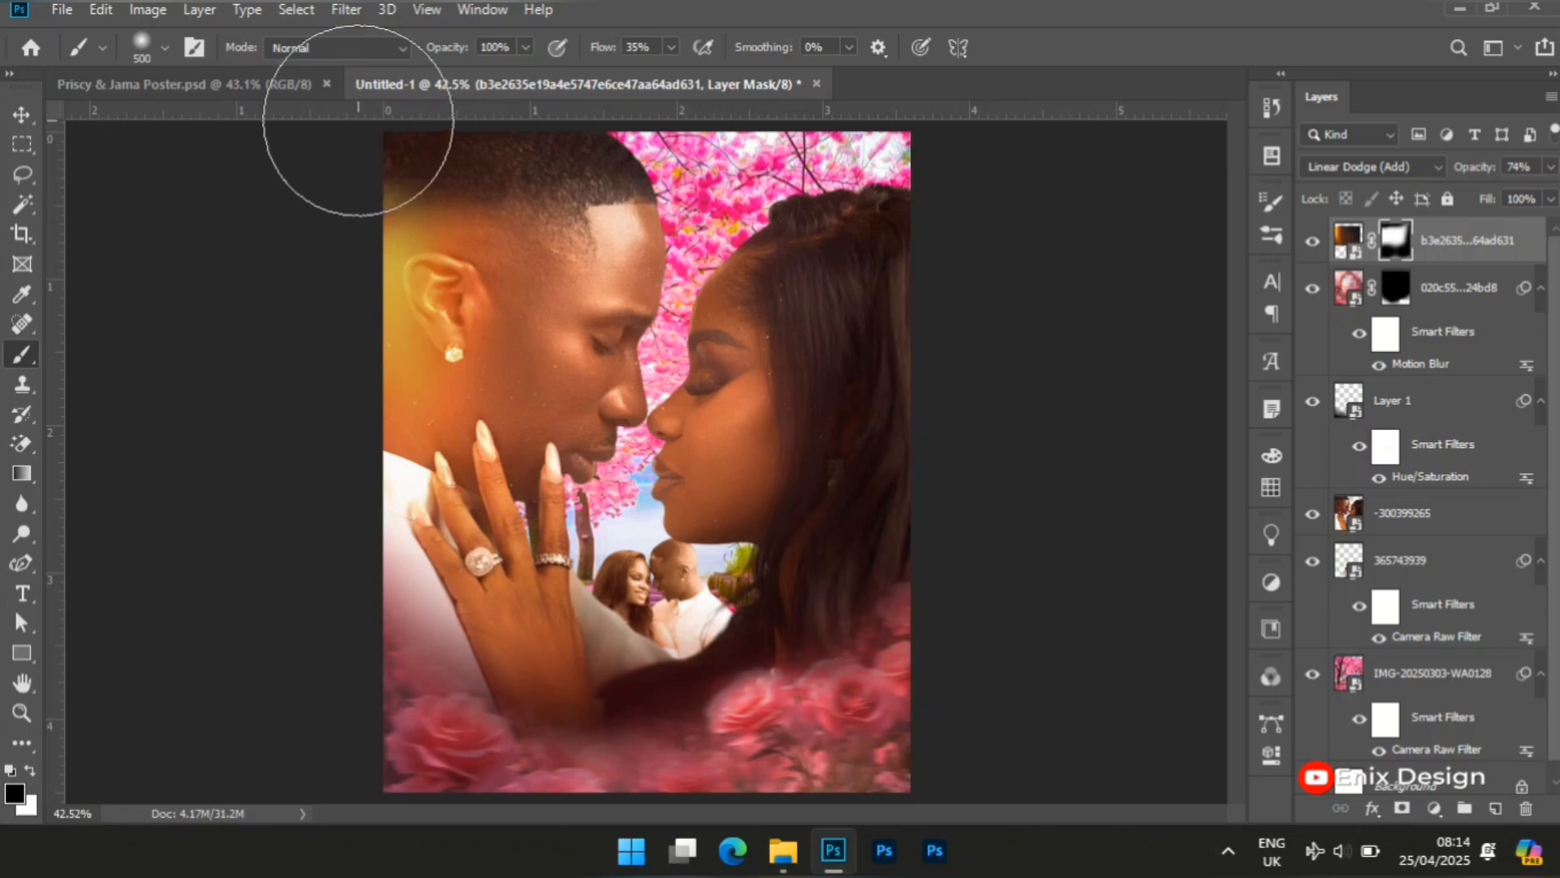
{"action": "left_click", "coordinate": [423, 123]}
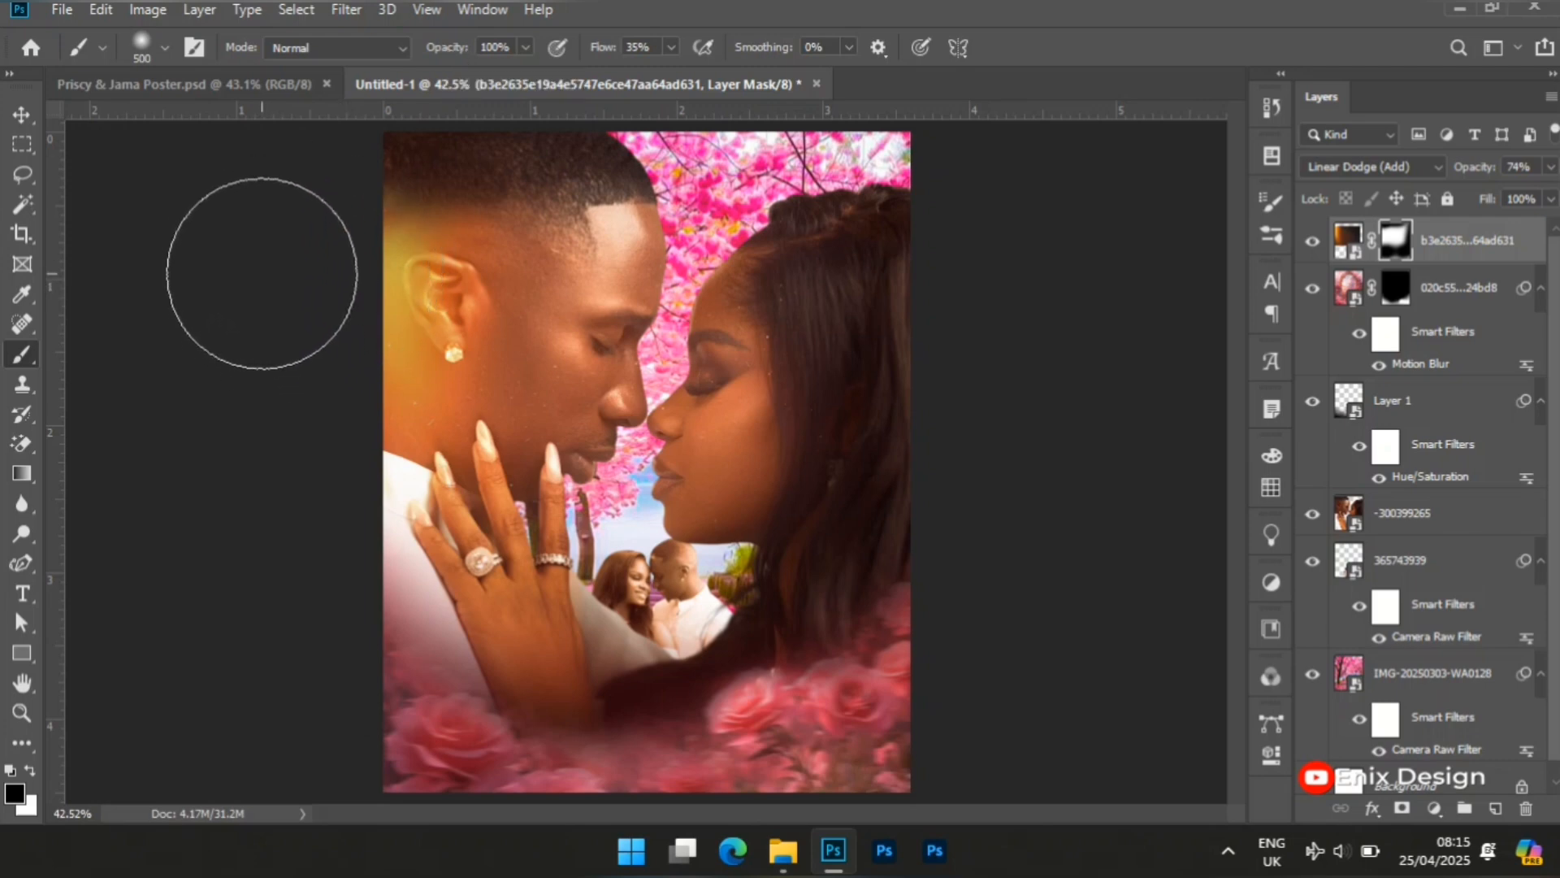
Step: Soften the orange glow along the poster's left edge and lower area on its mask with a 700 px black brush, then deselect the layer
{"action": "left_click", "coordinate": [261, 273]}
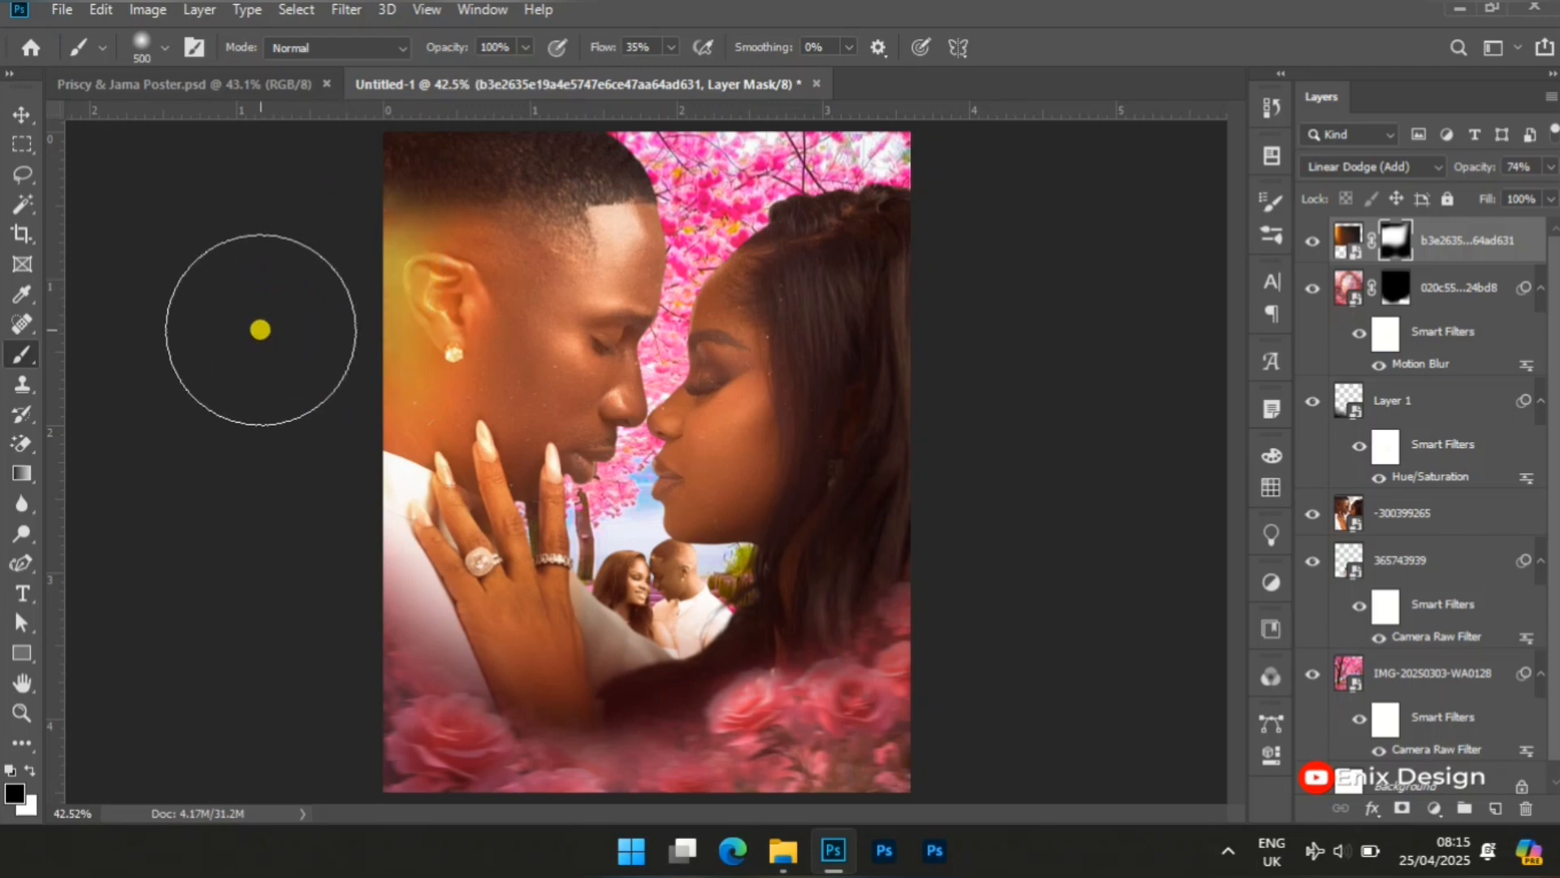
{"action": "key", "text": "bracketright"}
{"action": "key", "text": "bracketright"}
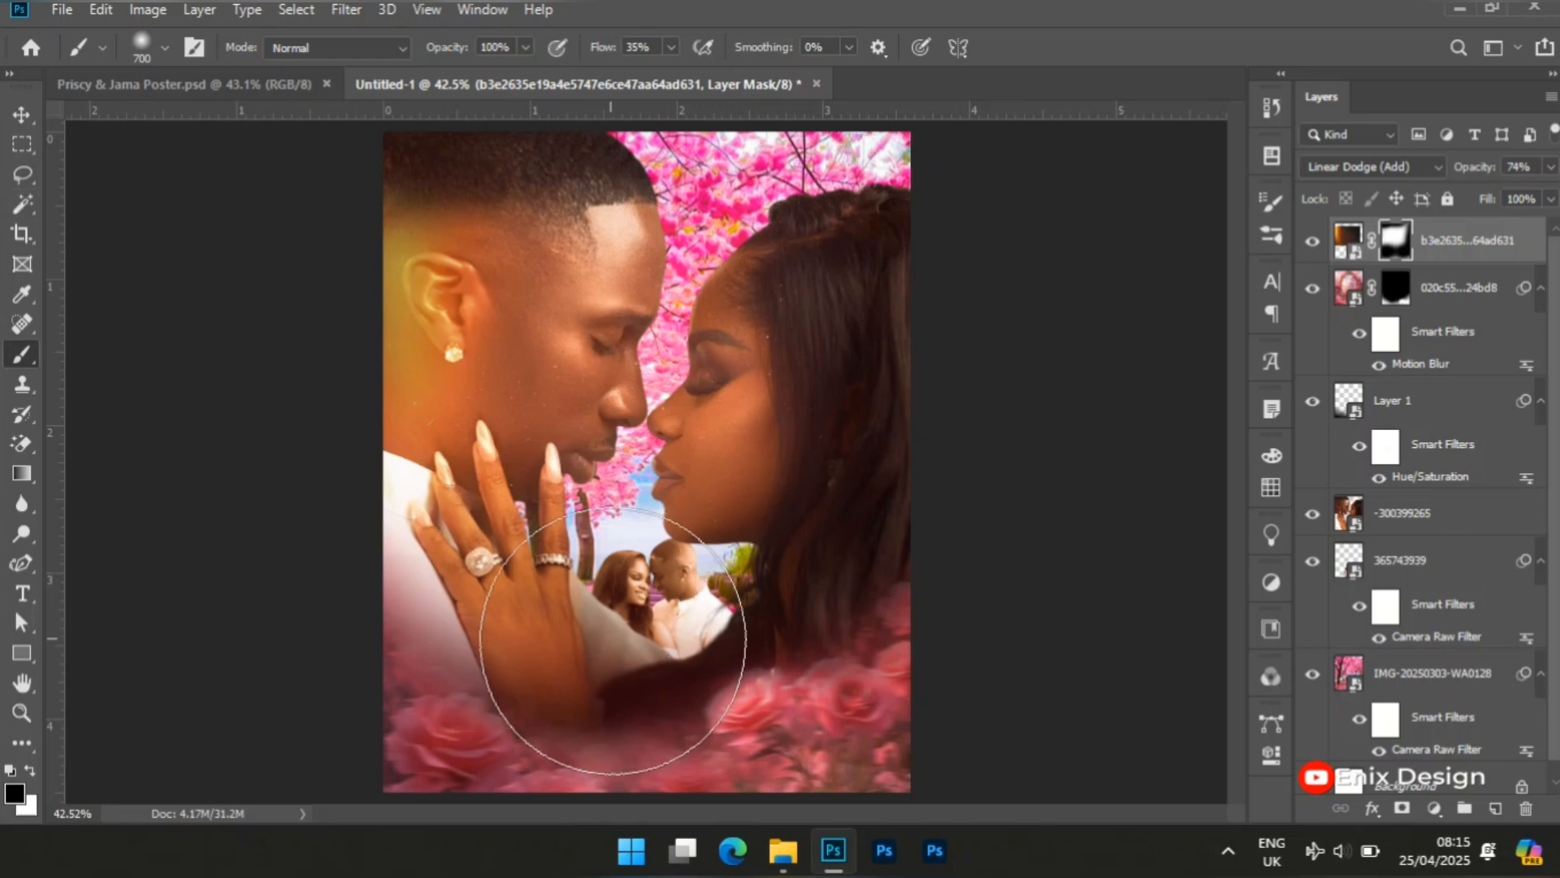
{"action": "left_click", "coordinate": [642, 693]}
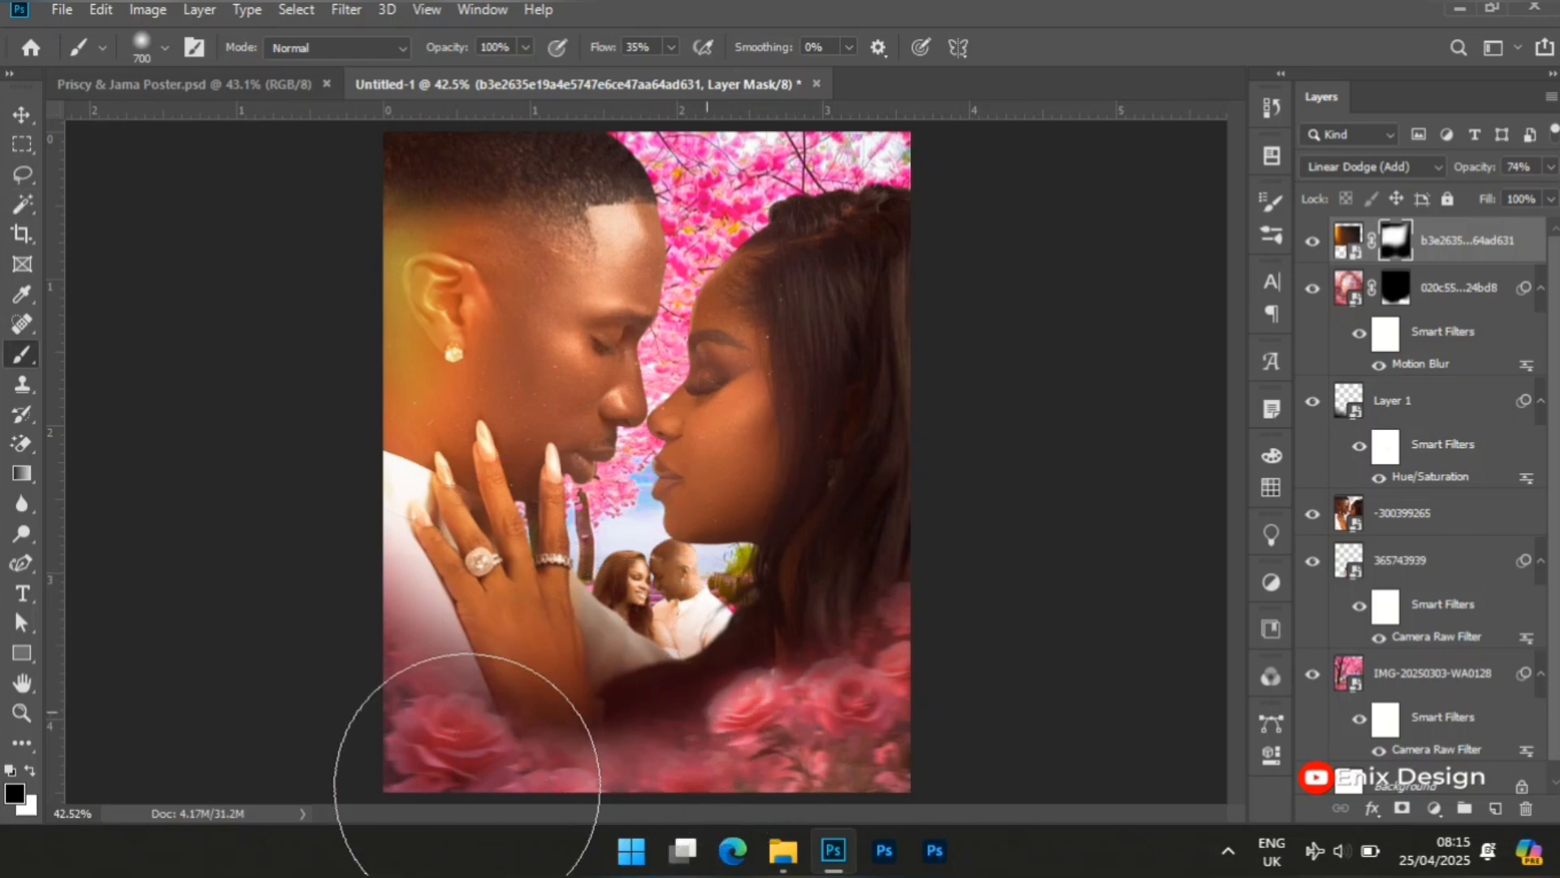
{"action": "left_click", "coordinate": [22, 110]}
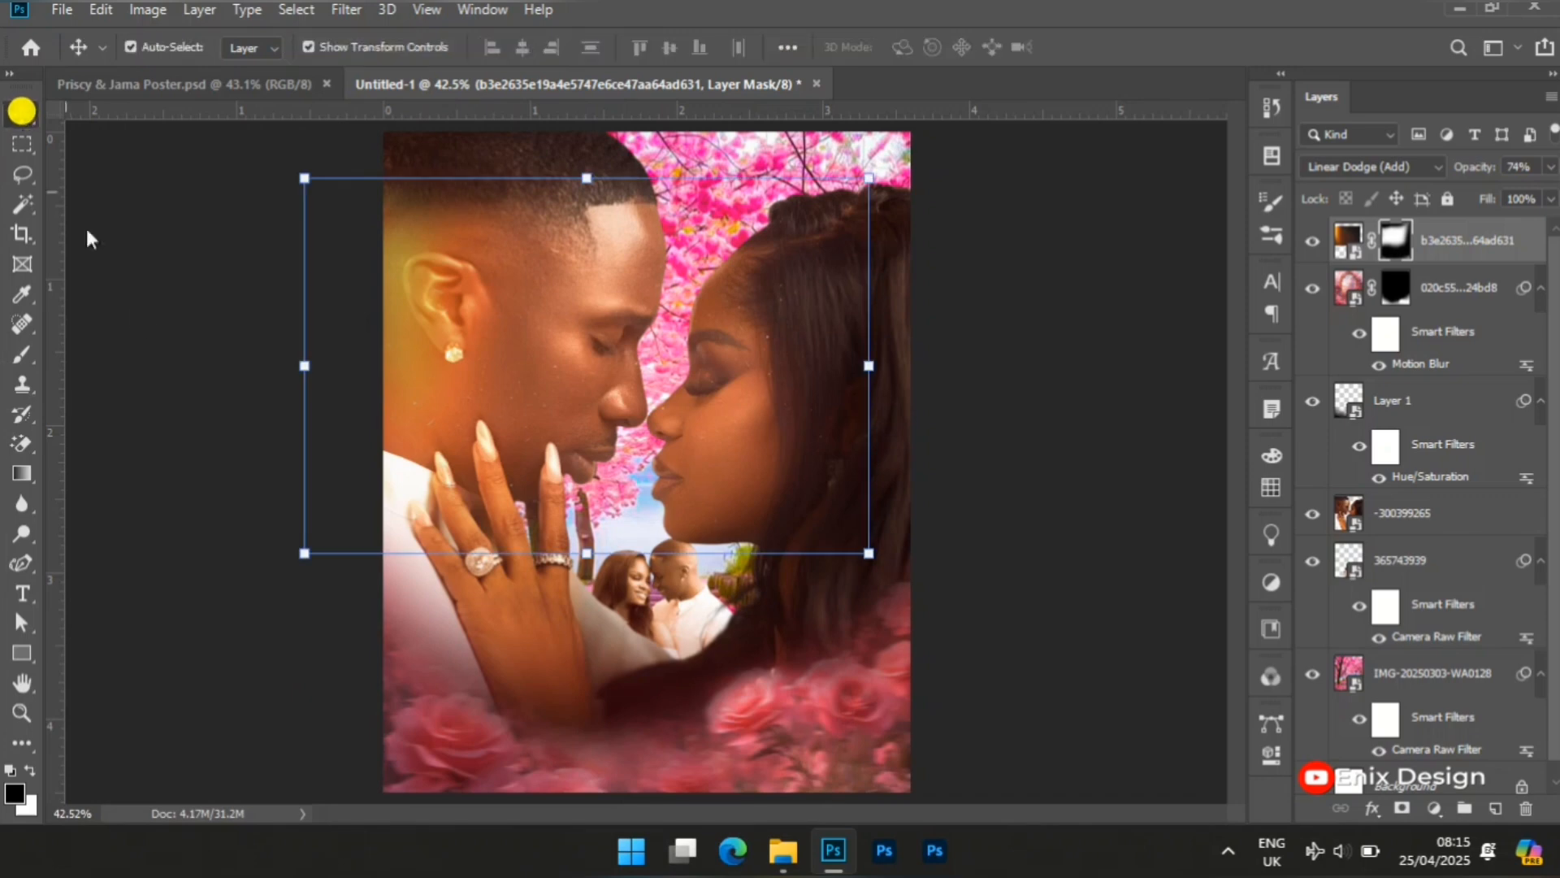
{"action": "left_click", "coordinate": [212, 524]}
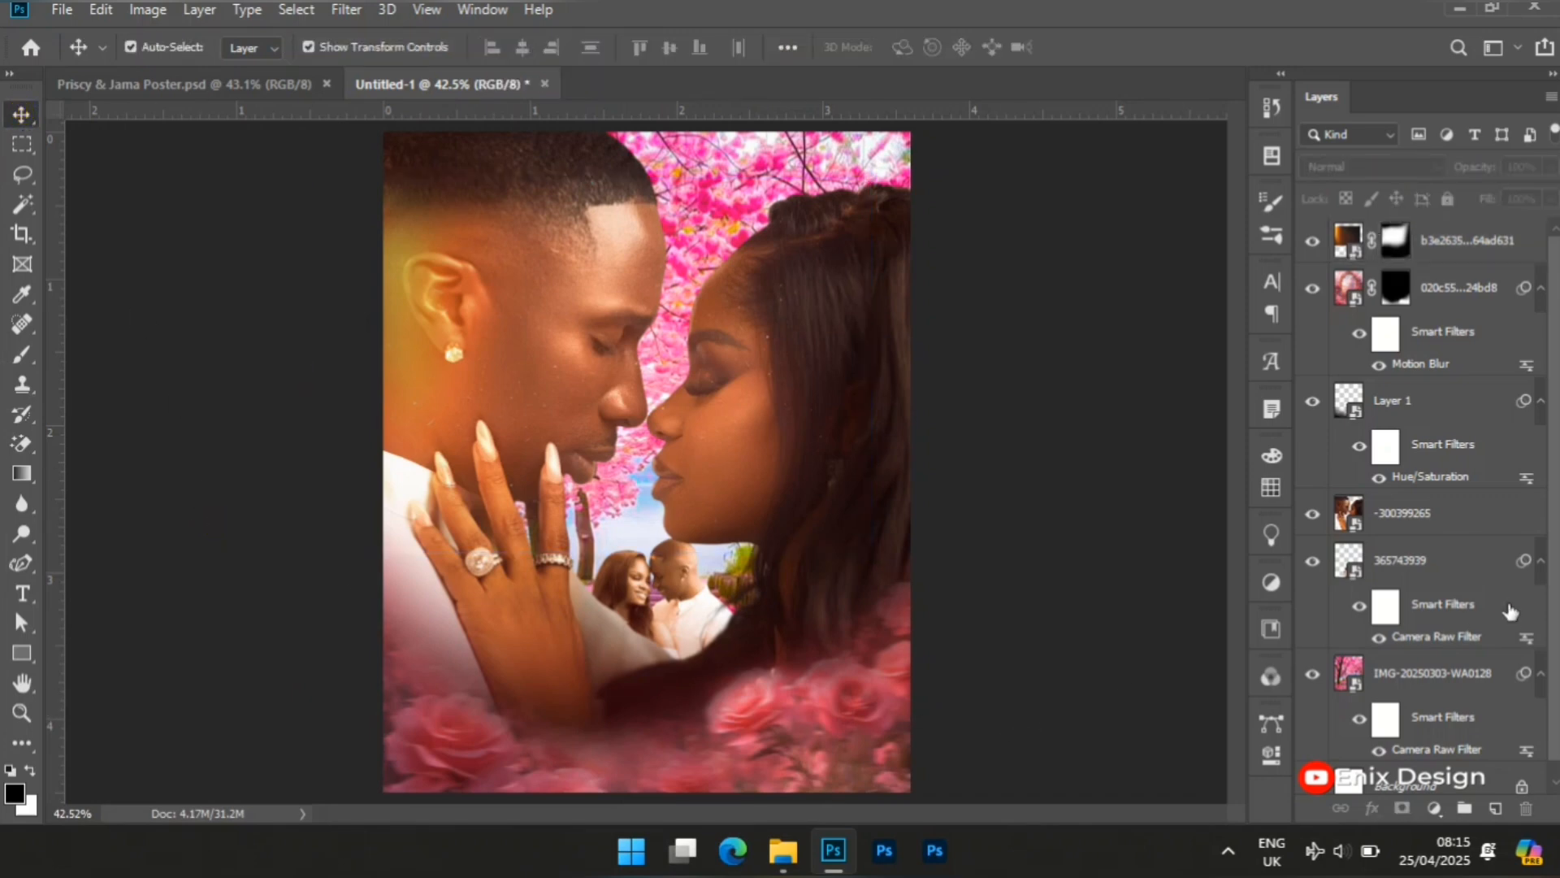
Step: Set the Type tool's text colour to golden yellow, RGB 255, 192, 0
{"action": "left_click", "coordinate": [32, 601]}
{"action": "left_click", "coordinate": [95, 593]}
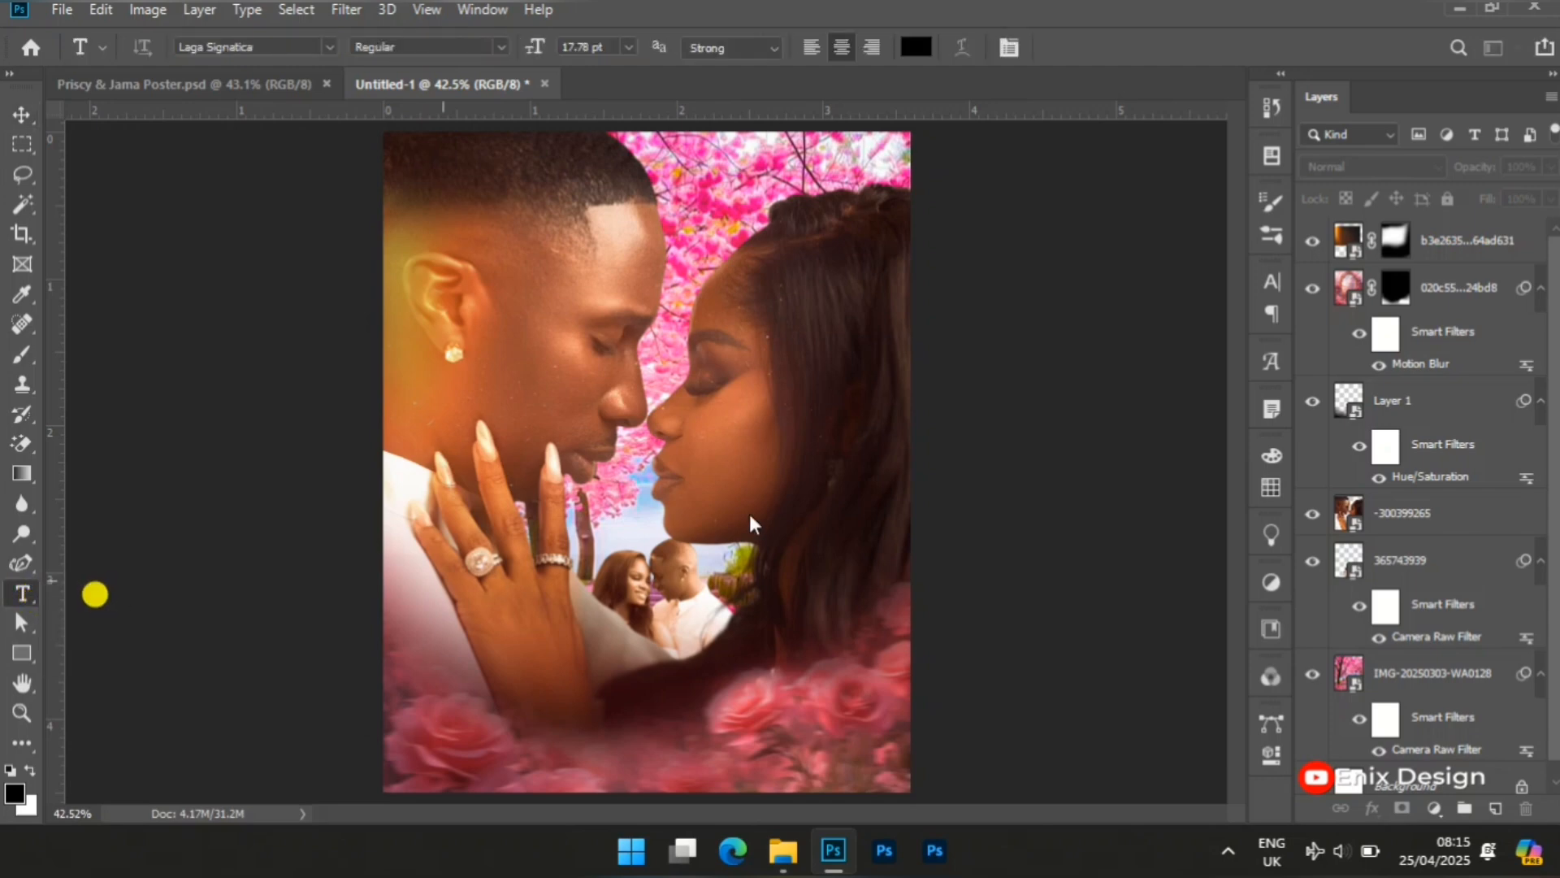
{"action": "left_click", "coordinate": [916, 47]}
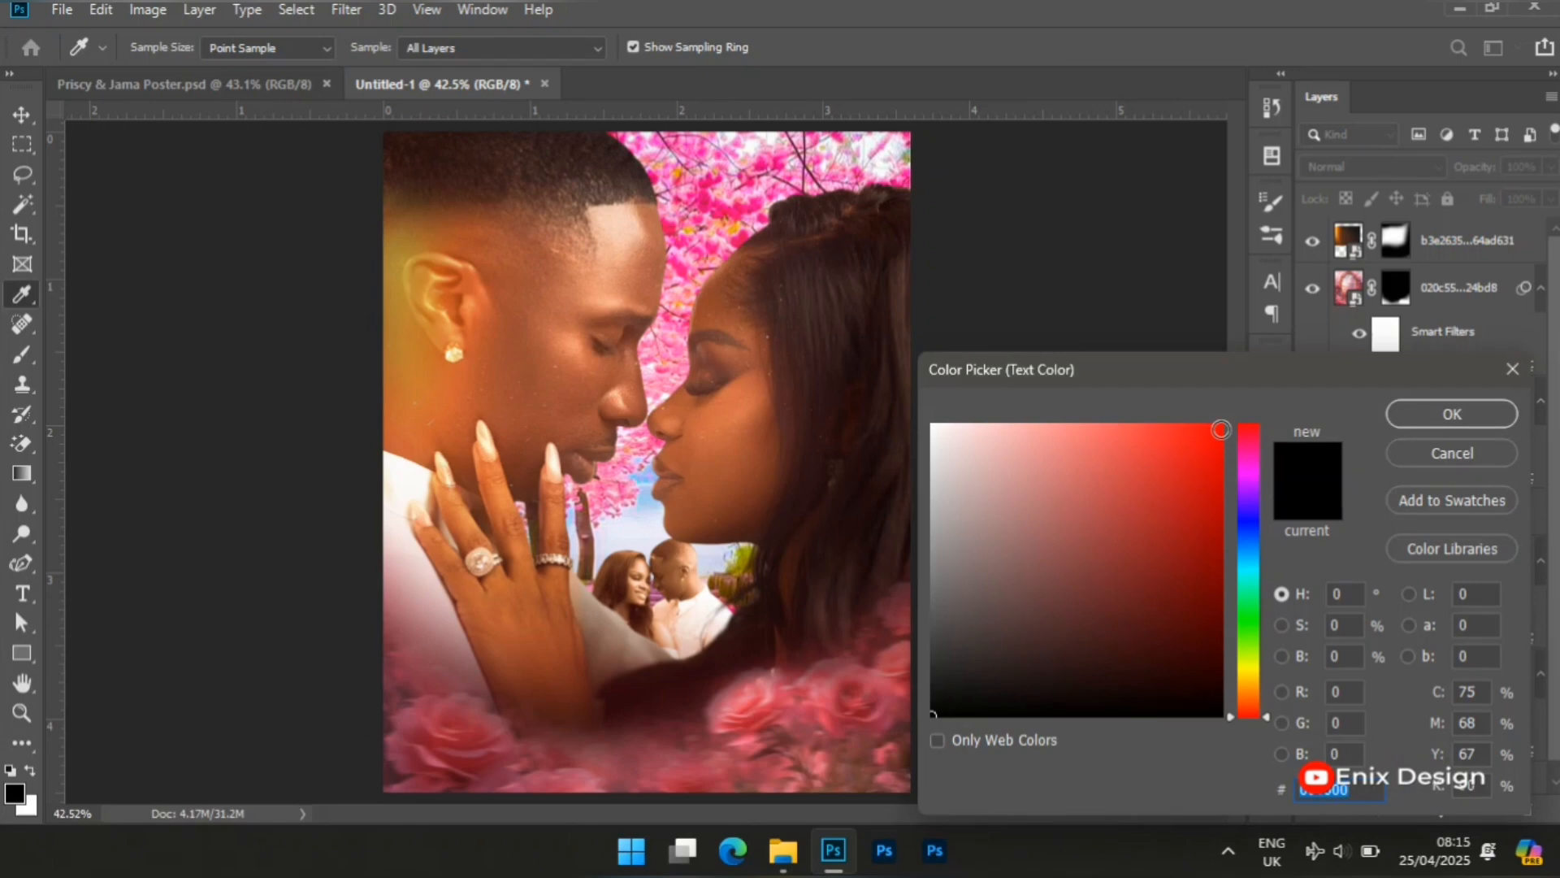
{"action": "left_click", "coordinate": [1220, 429]}
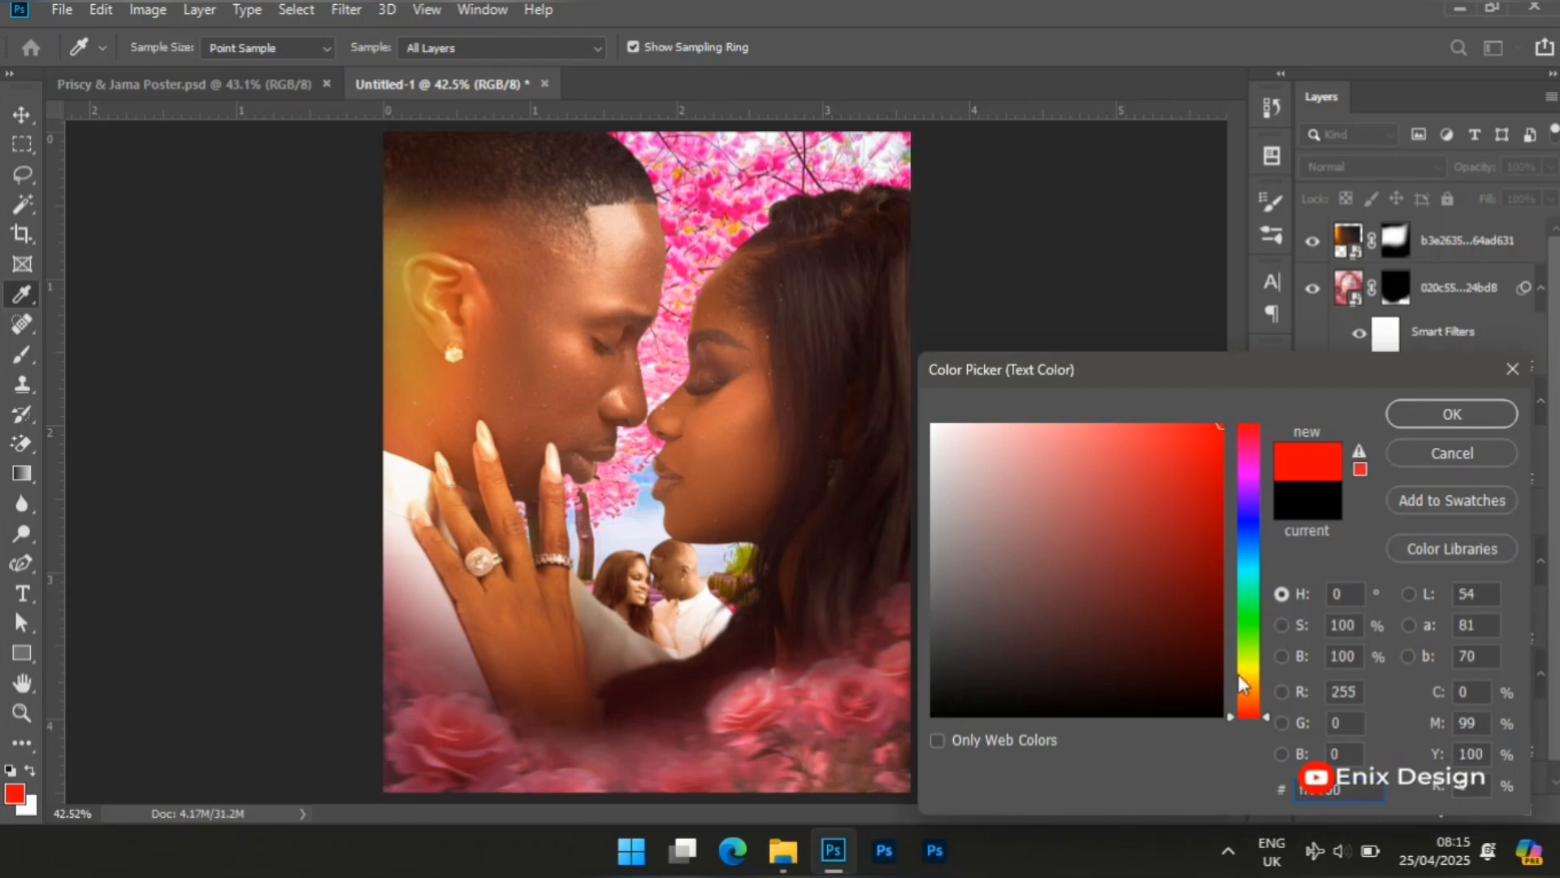
{"action": "left_click_drag", "start_coordinate": [1248, 676], "coordinate": [1247, 681]}
{"action": "left_click", "coordinate": [1456, 414]}
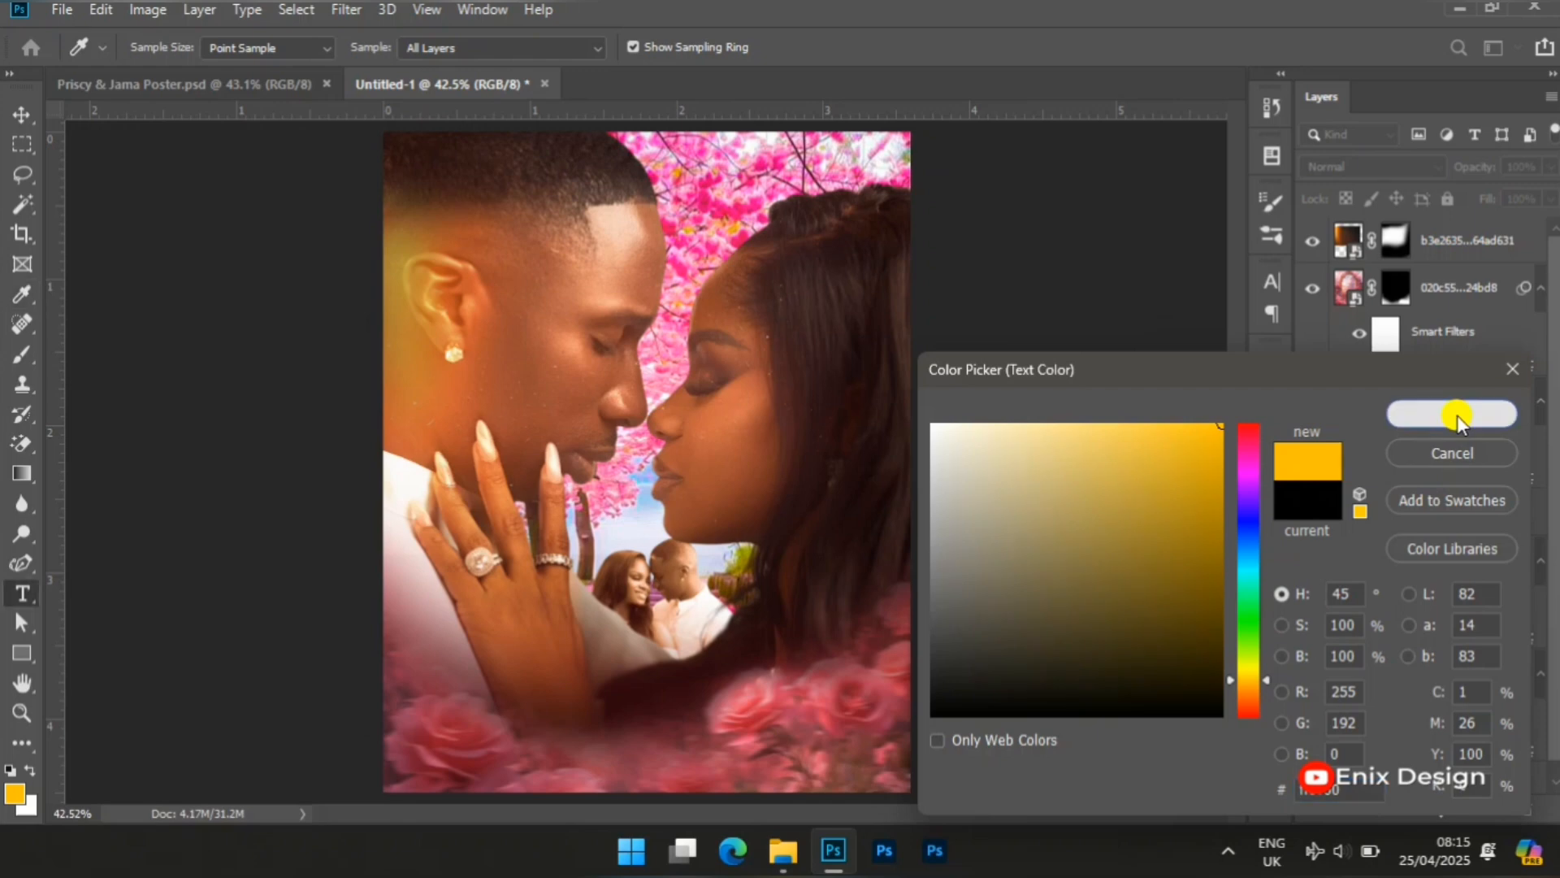
Step: Add the first partner's name as golden Laga Signatica text at 17.78 pt near the poster's lower centre
{"action": "left_click", "coordinate": [625, 707]}
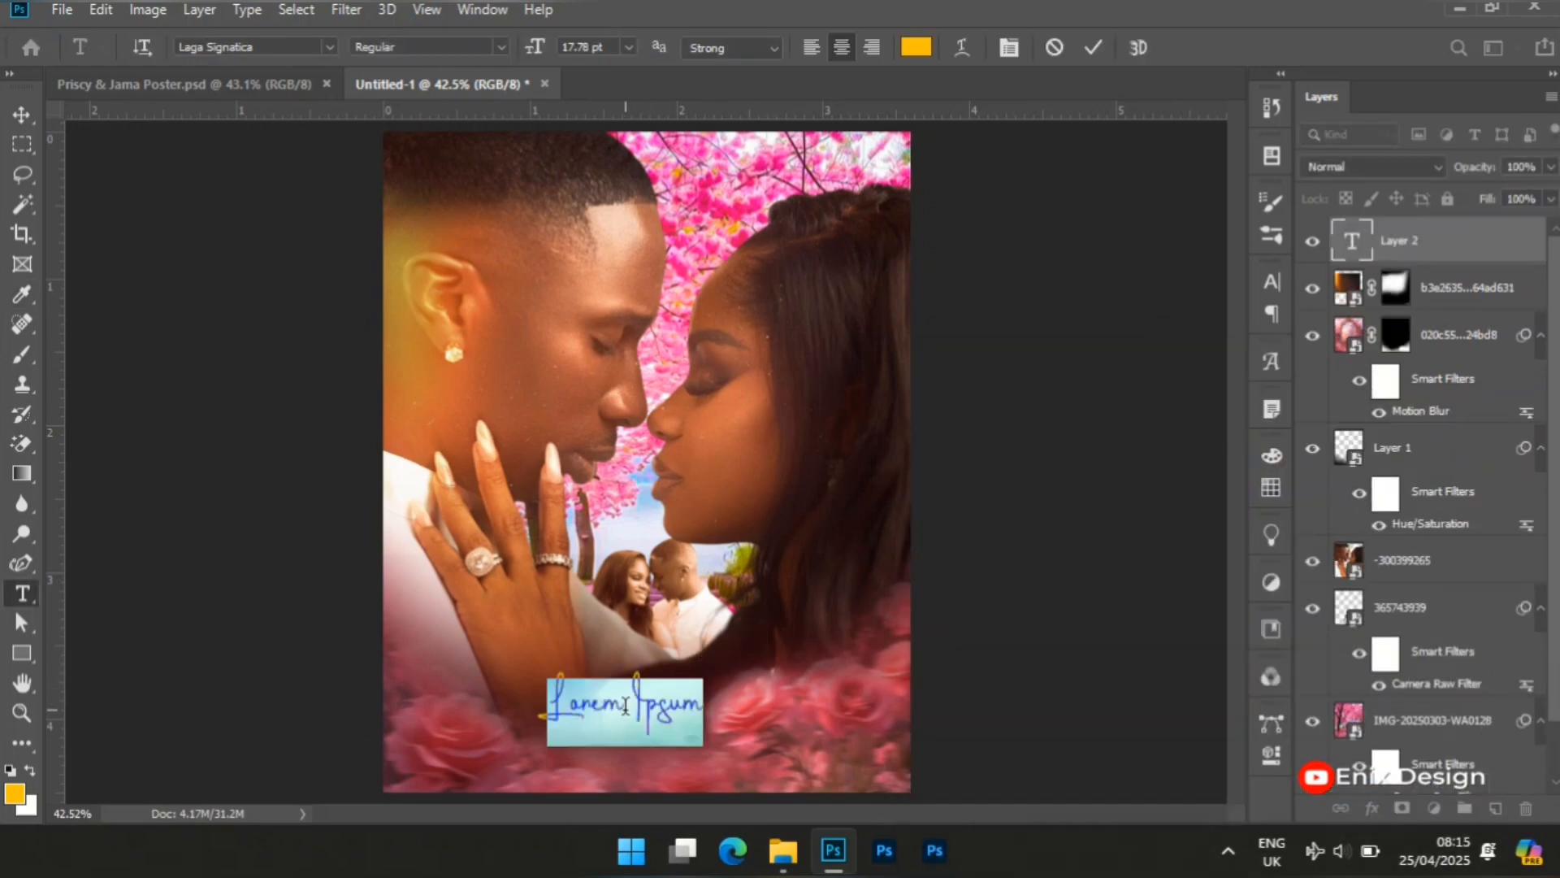
{"action": "type", "text": "J"}
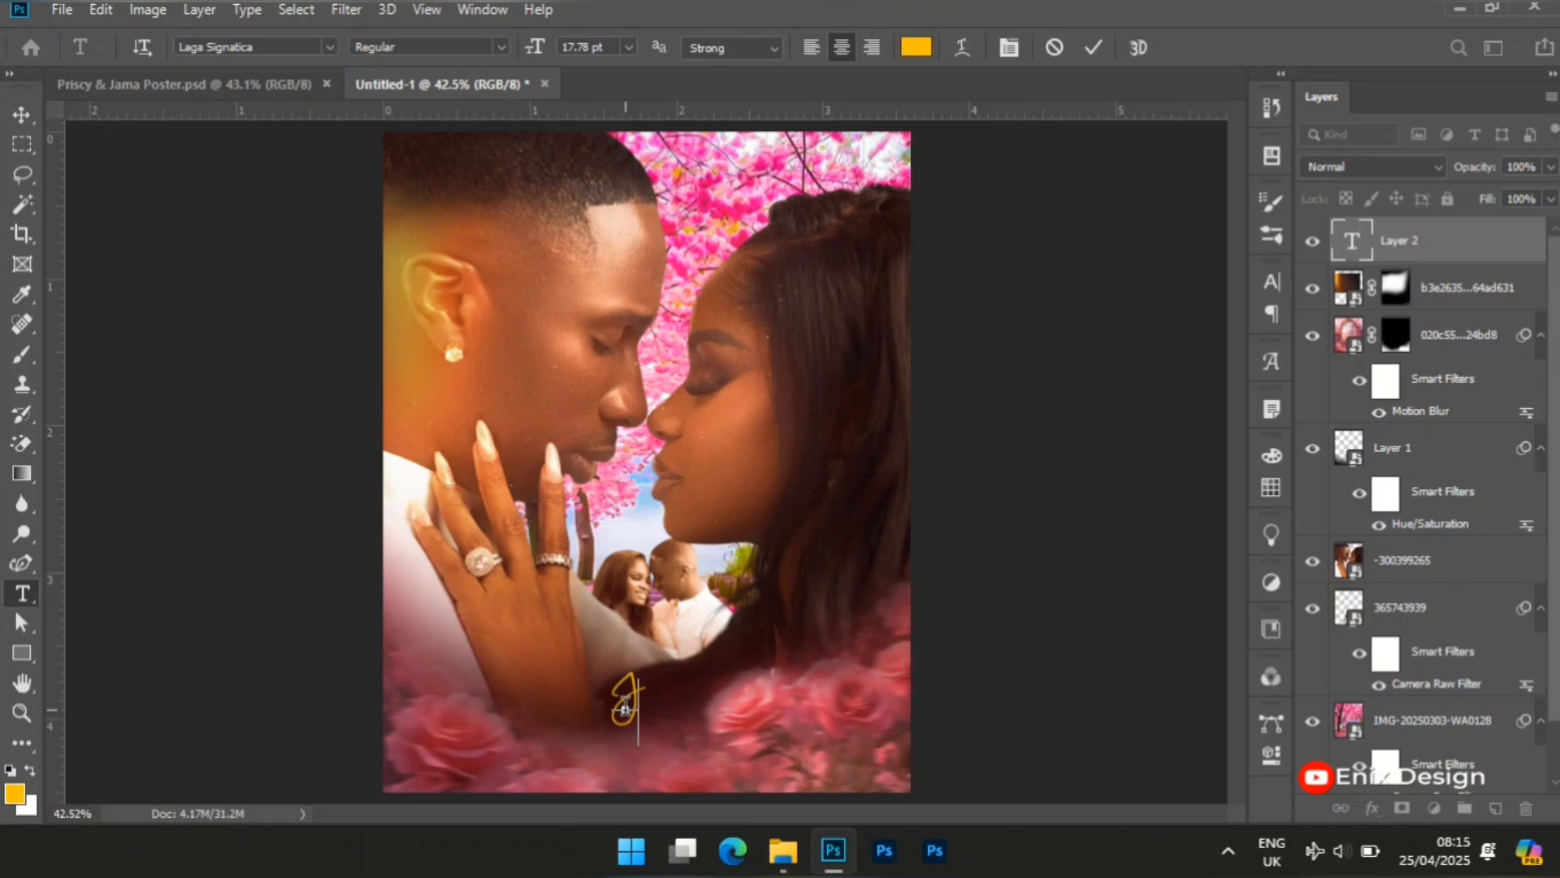
{"action": "type", "text": "ama"}
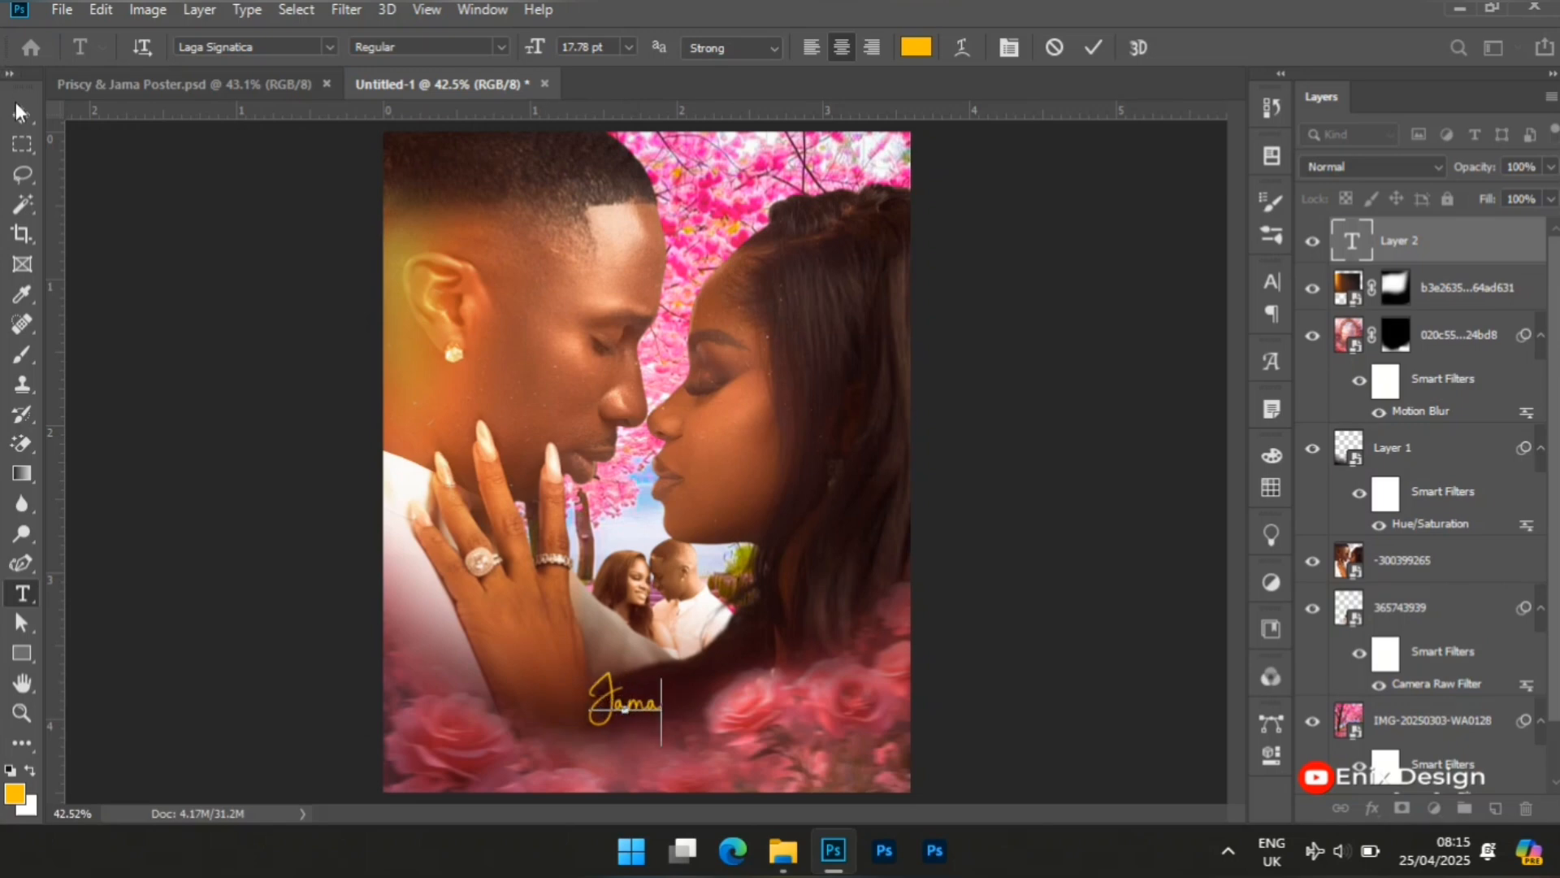
{"action": "left_click", "coordinate": [20, 112]}
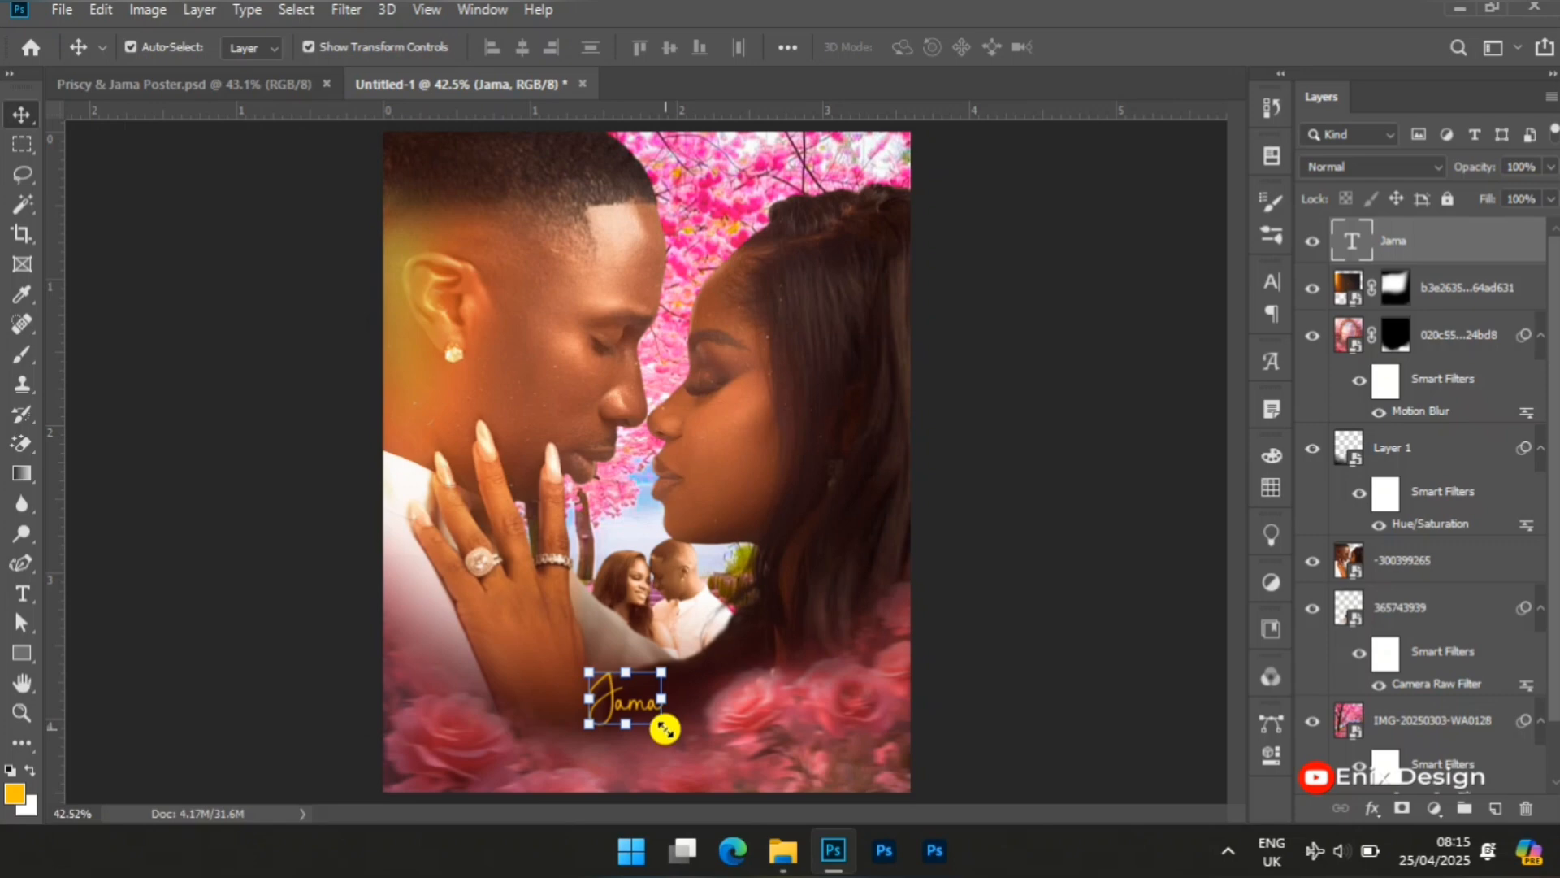
Step: Enlarge the first partner's name to about 311% and position it over the roses at the poster's lower centre
{"action": "left_click_drag", "start_coordinate": [662, 729], "coordinate": [738, 822]}
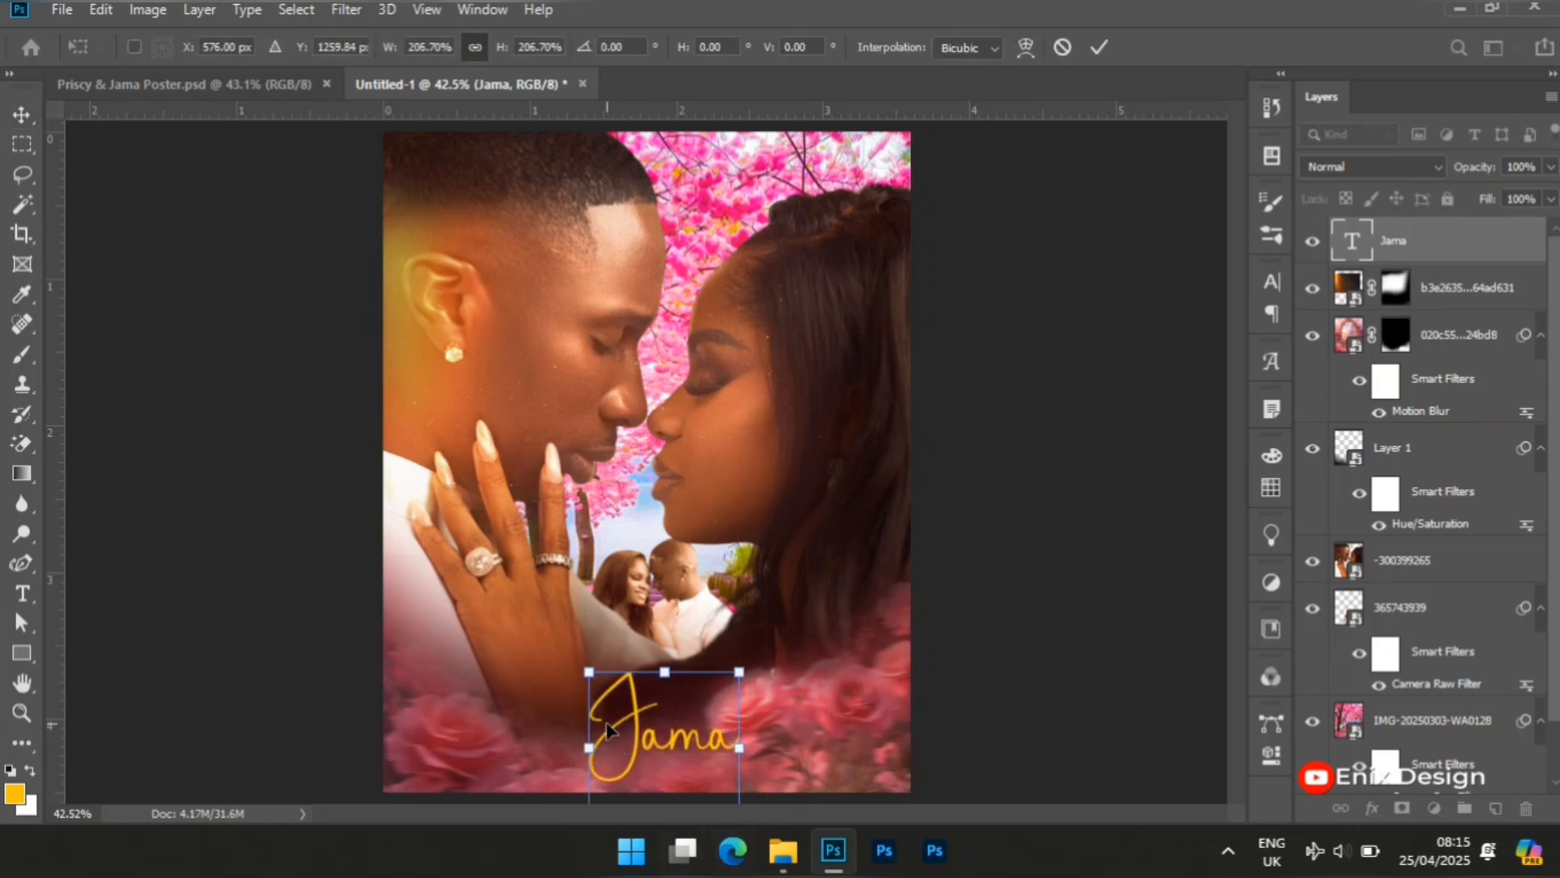
{"action": "left_click_drag", "start_coordinate": [587, 748], "coordinate": [561, 747]}
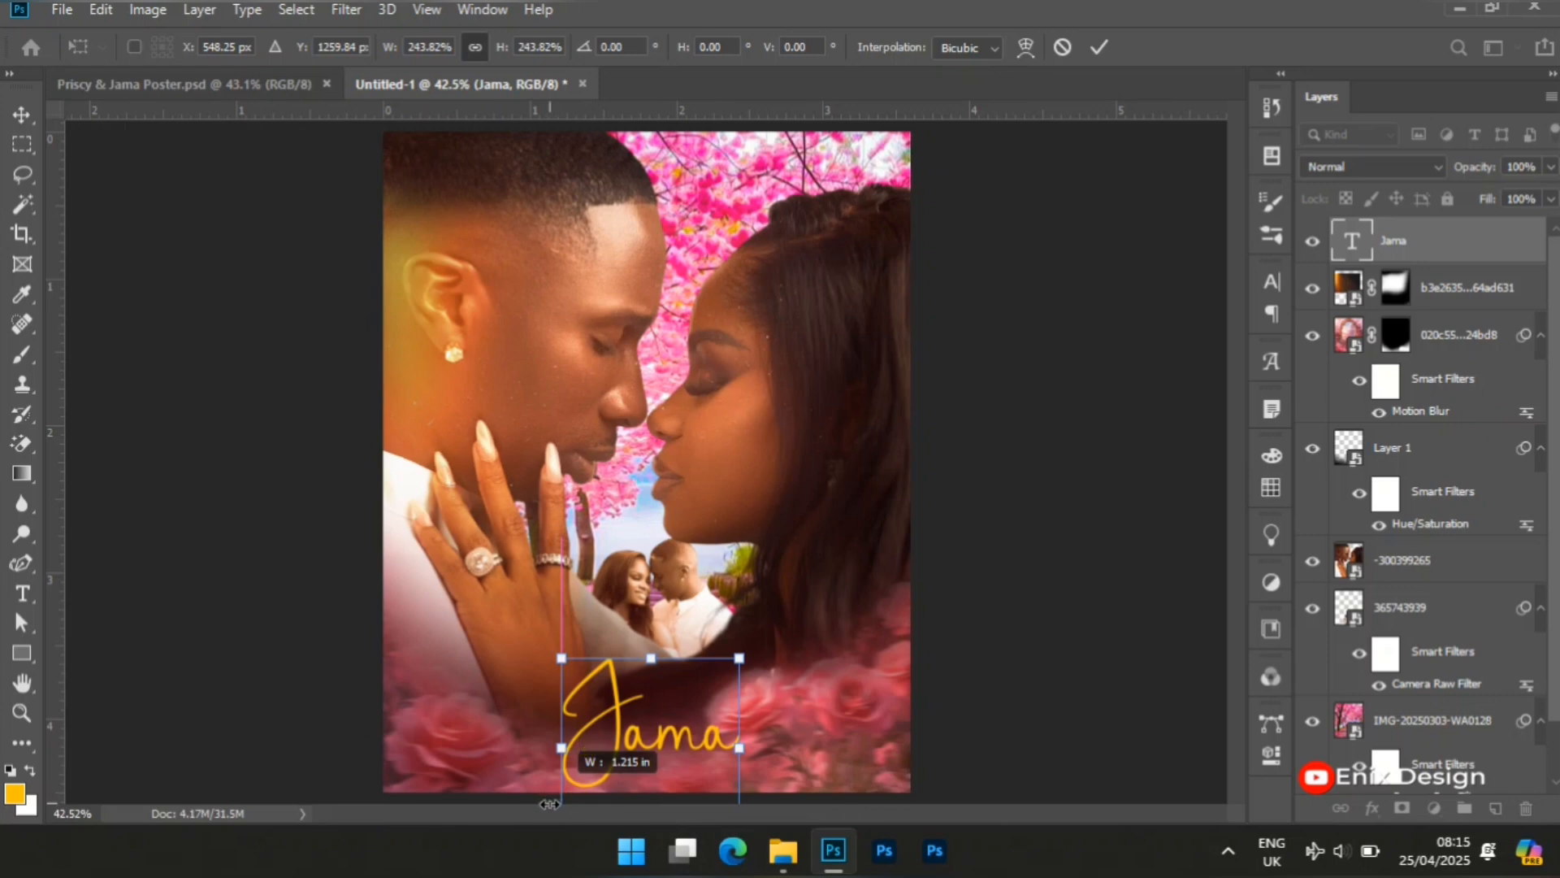
{"action": "left_click_drag", "start_coordinate": [658, 738], "coordinate": [657, 765]}
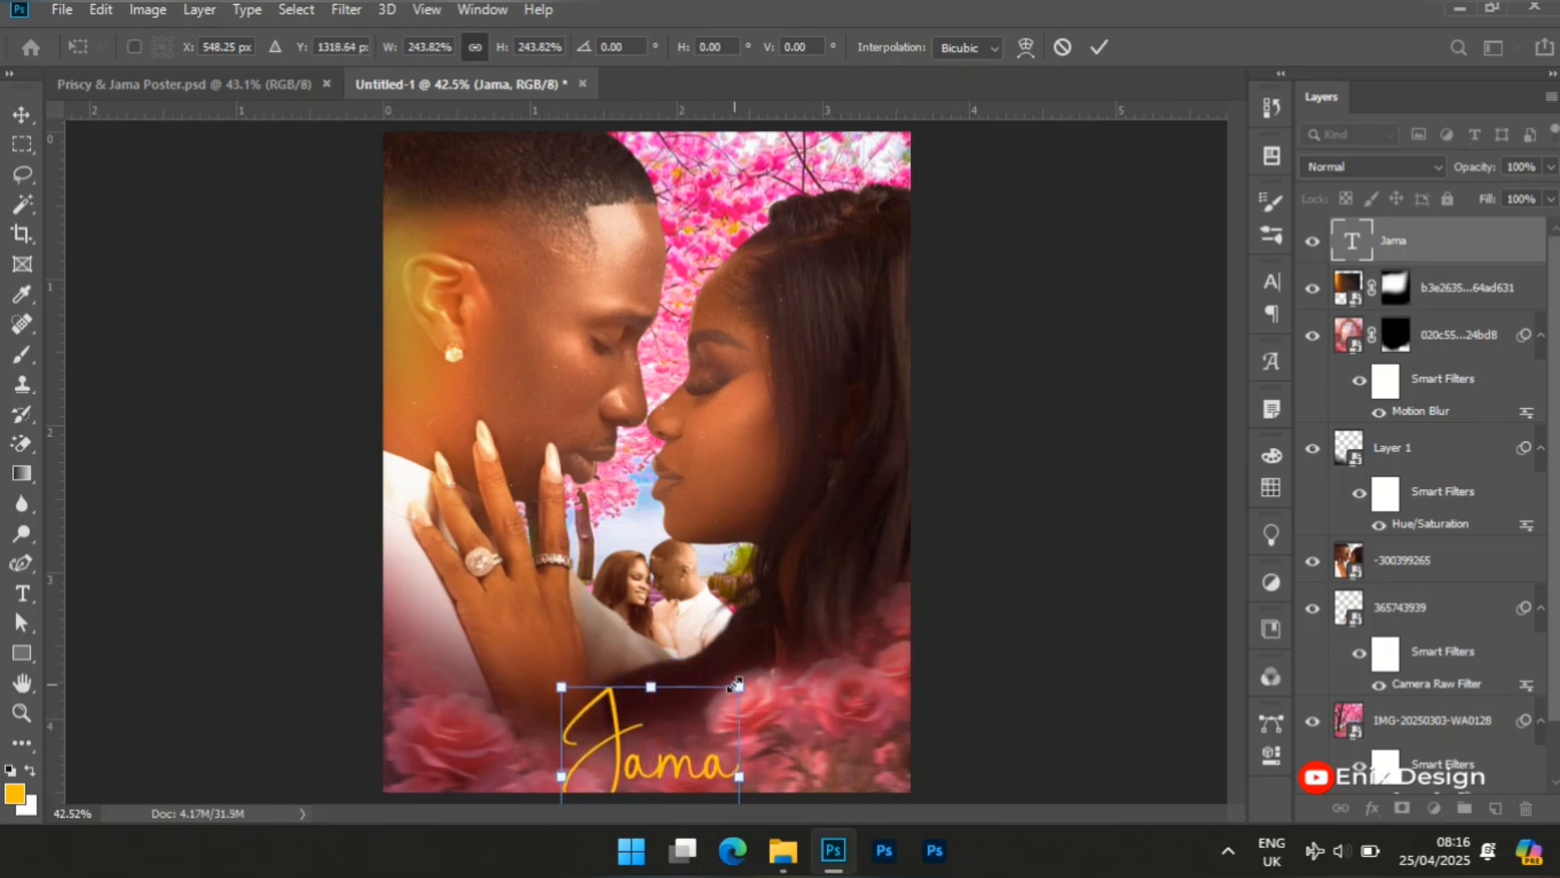
{"action": "left_click_drag", "start_coordinate": [739, 687], "coordinate": [782, 632]}
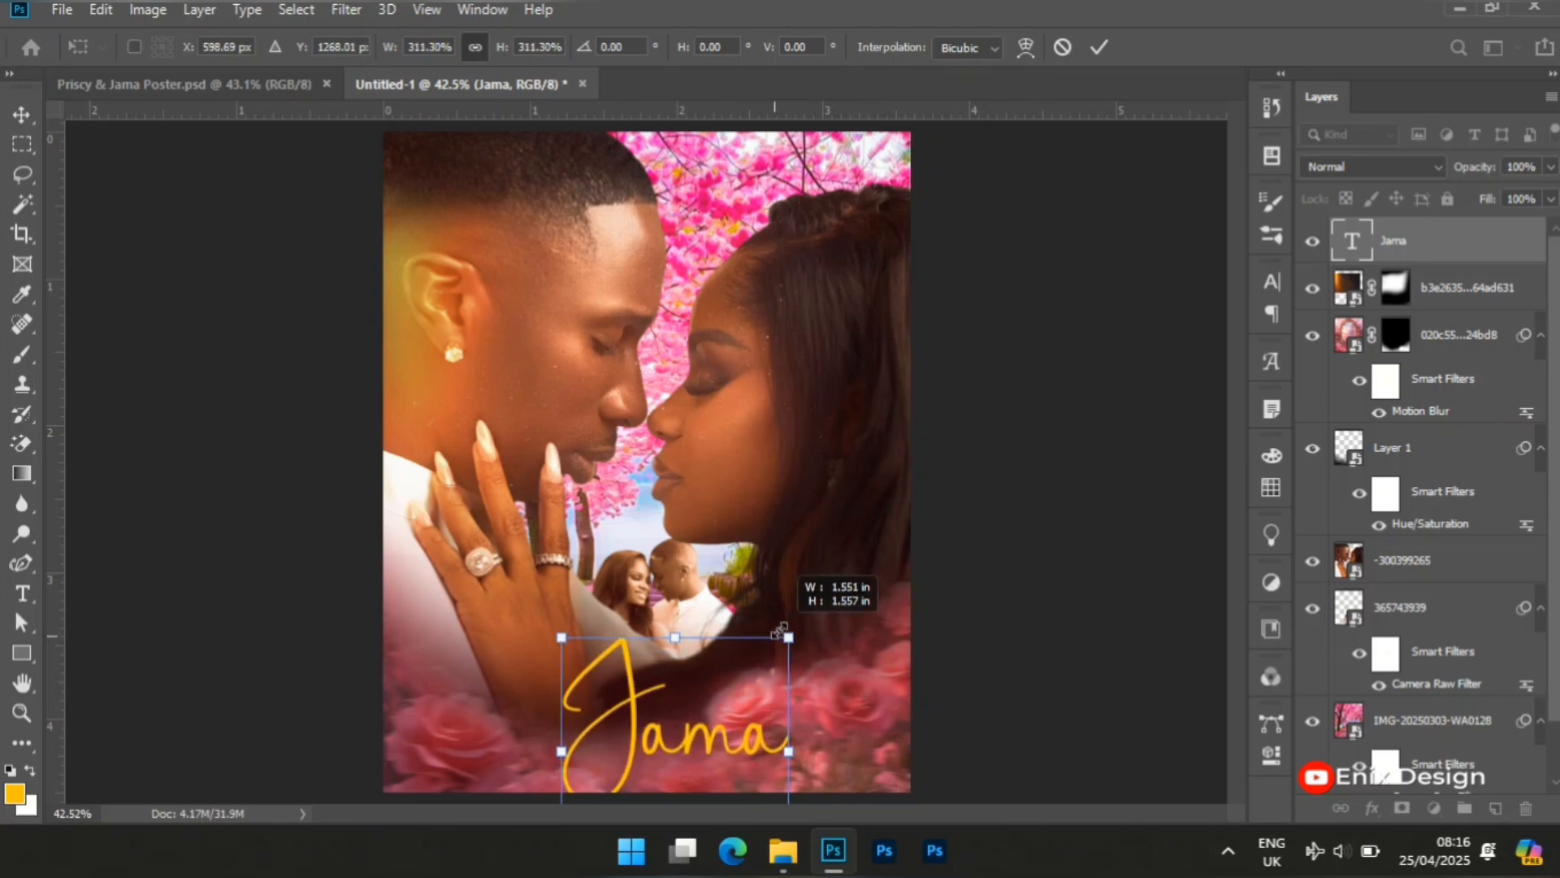
{"action": "key", "text": "Return"}
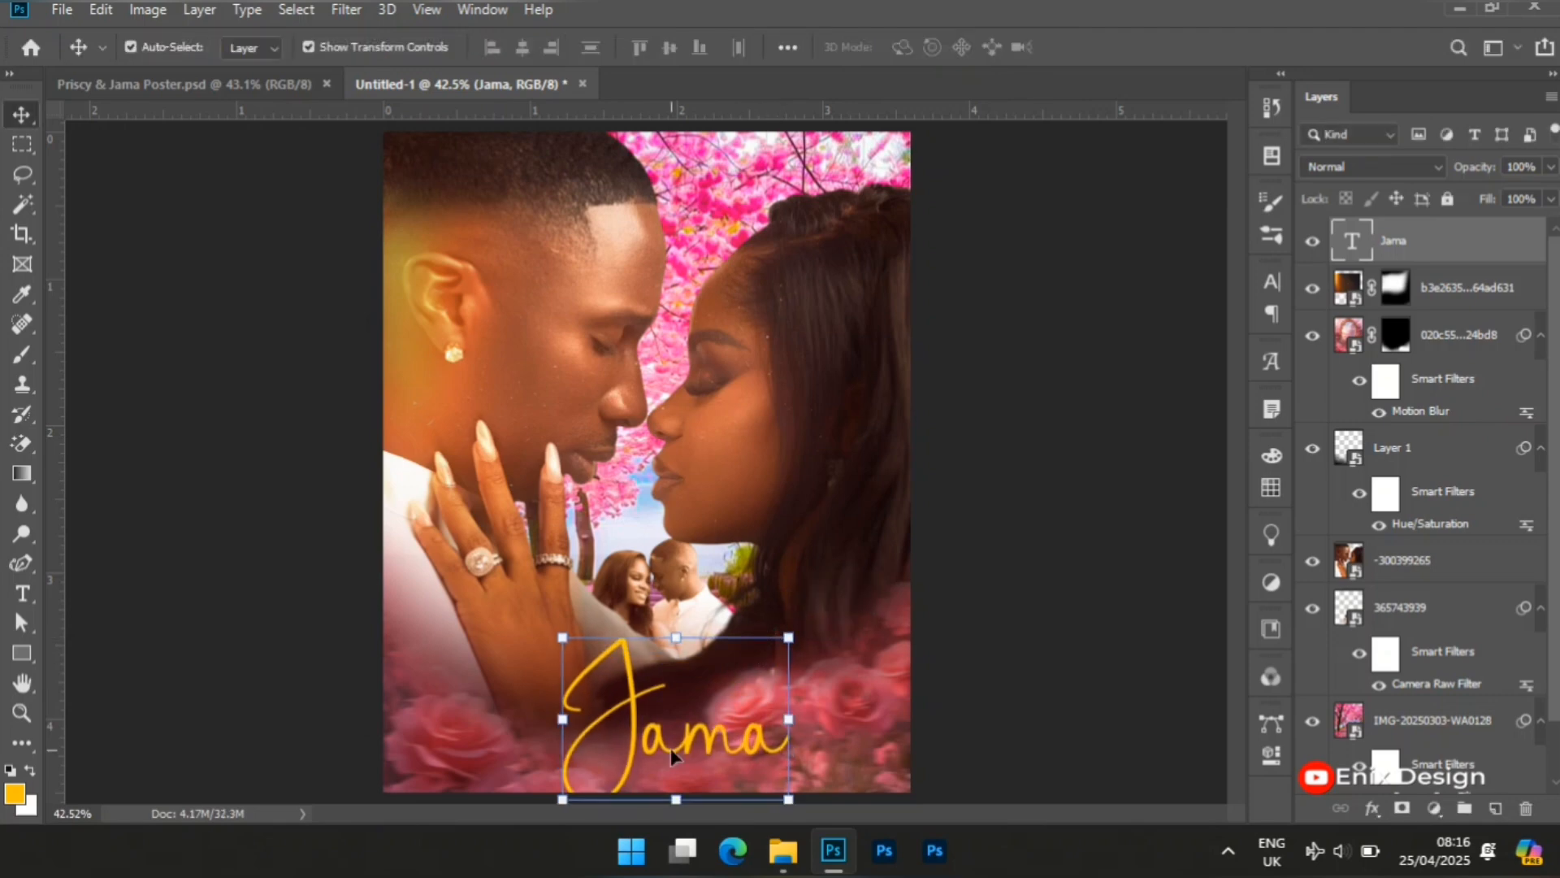
Step: Duplicate the name layer, move the copy up and to the right, and replace its text with the second partner's name
{"action": "key", "text": "ctrl+j"}
{"action": "left_click_drag", "start_coordinate": [685, 743], "coordinate": [749, 658]}
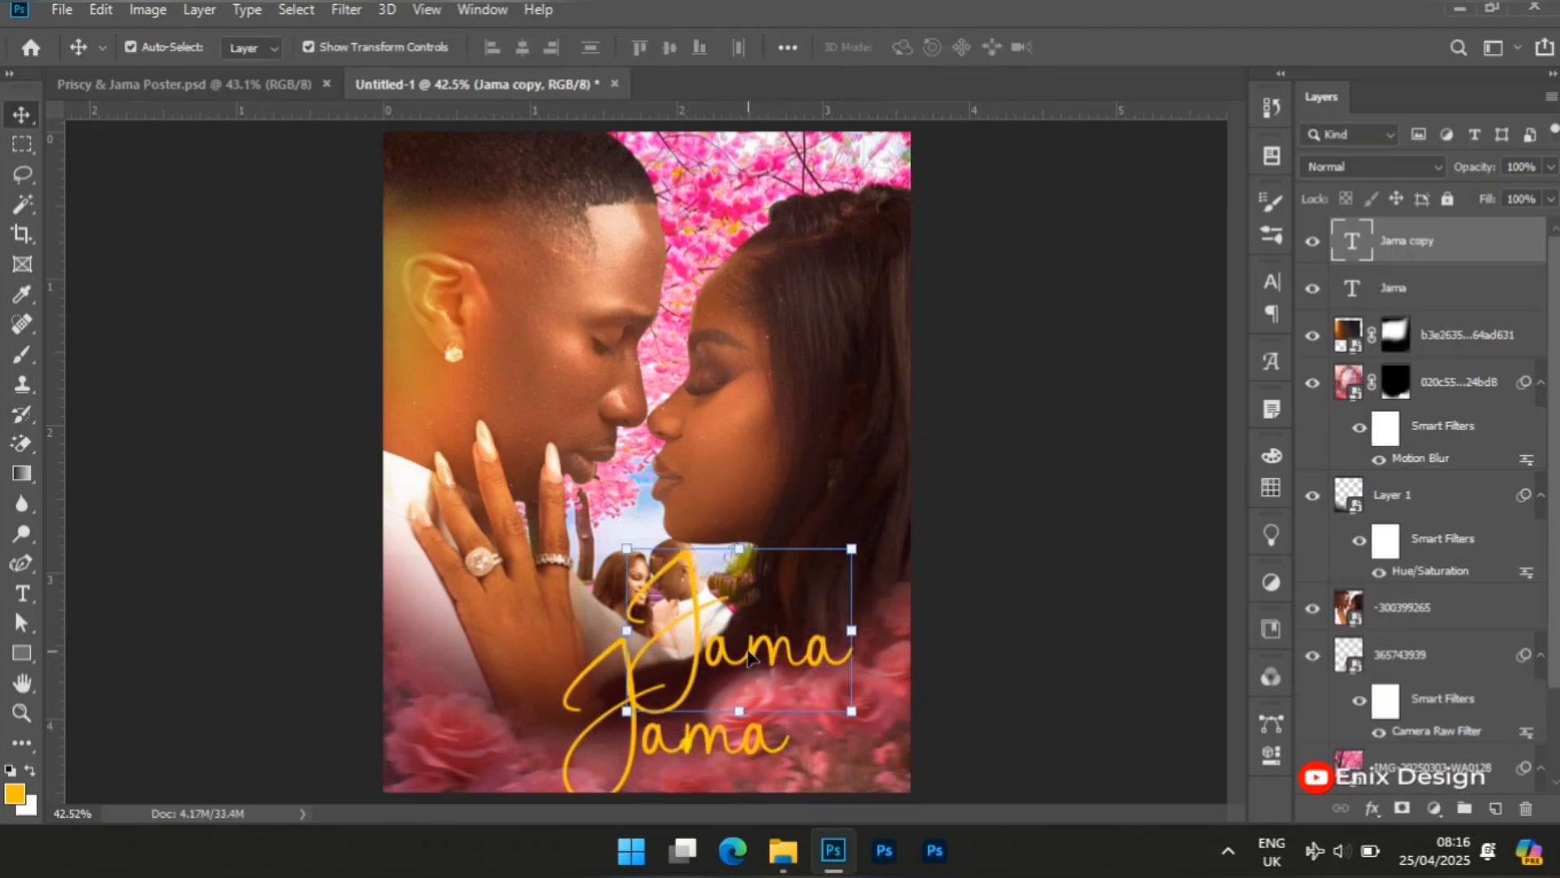
{"action": "key", "text": "t"}
{"action": "double_click", "coordinate": [749, 650]}
{"action": "type", "text": "P"}
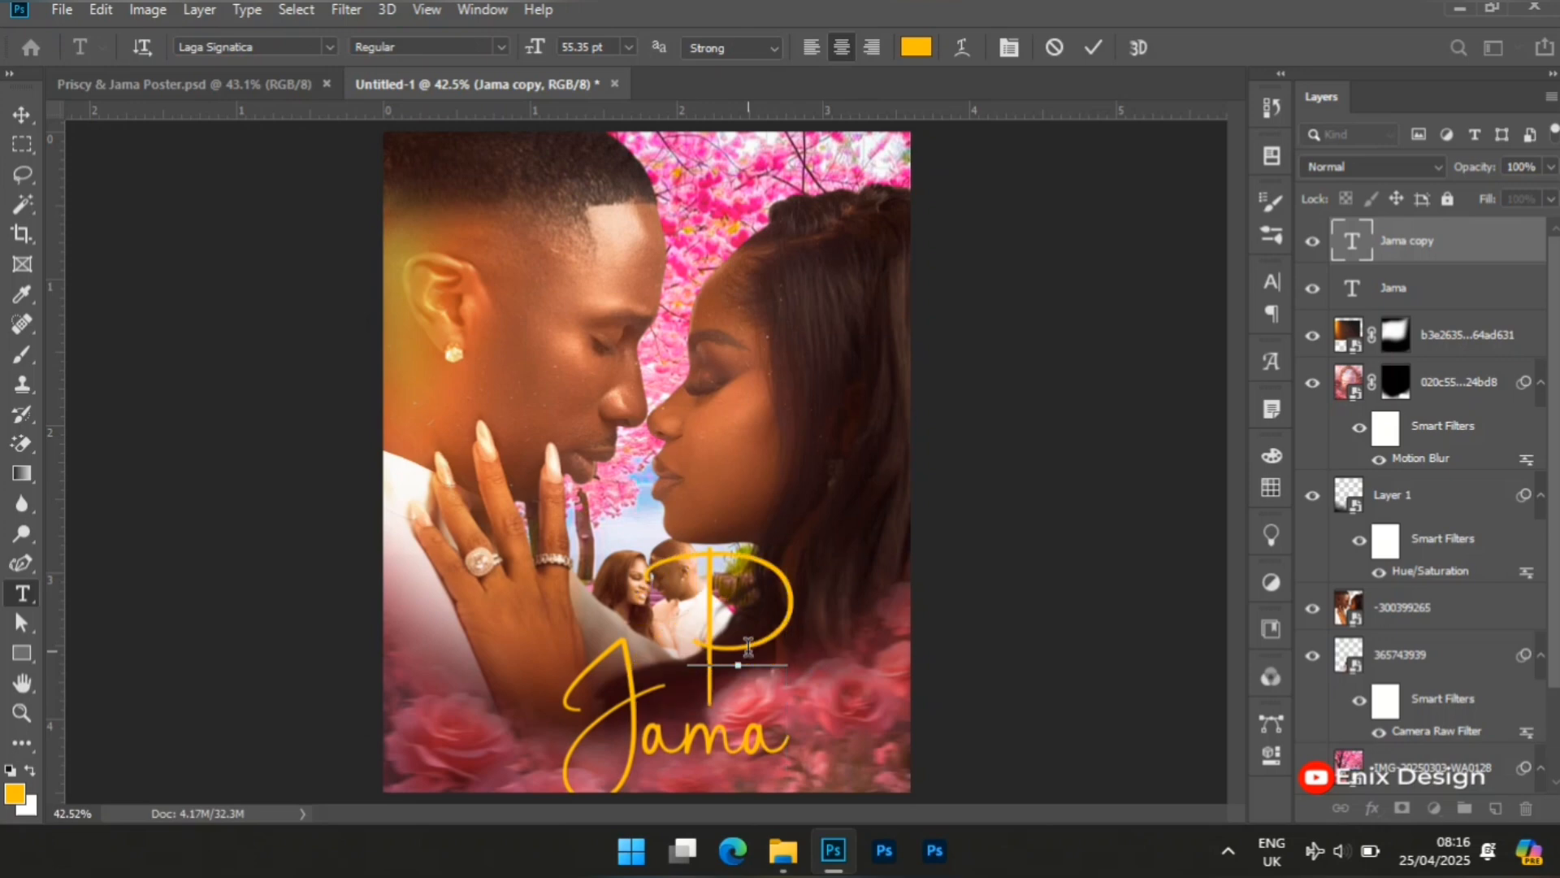
{"action": "type", "text": "riscy"}
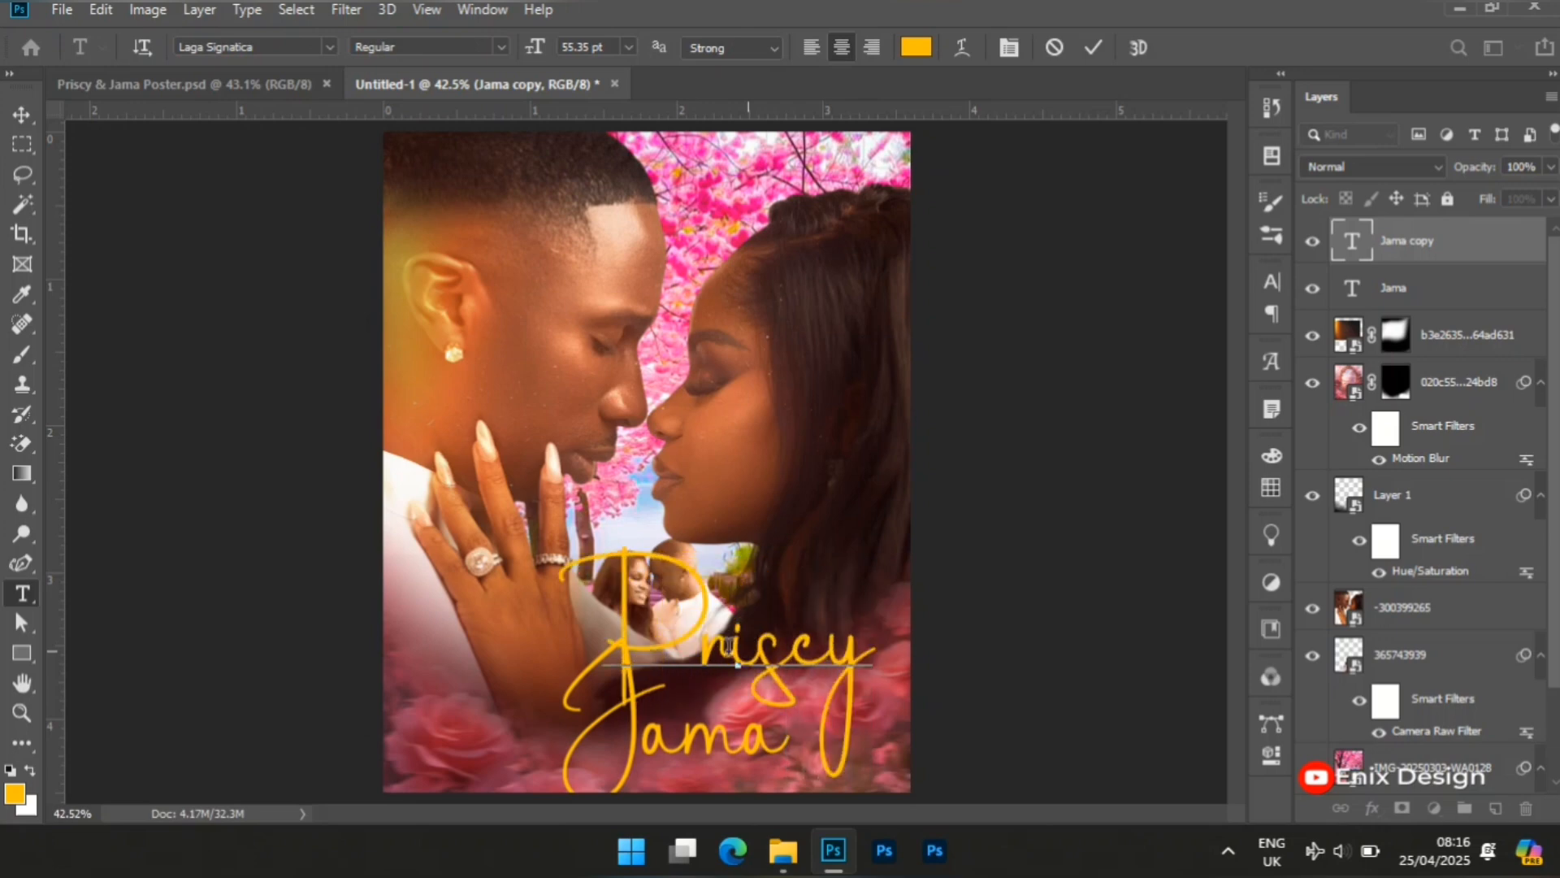
{"action": "left_click", "coordinate": [20, 114]}
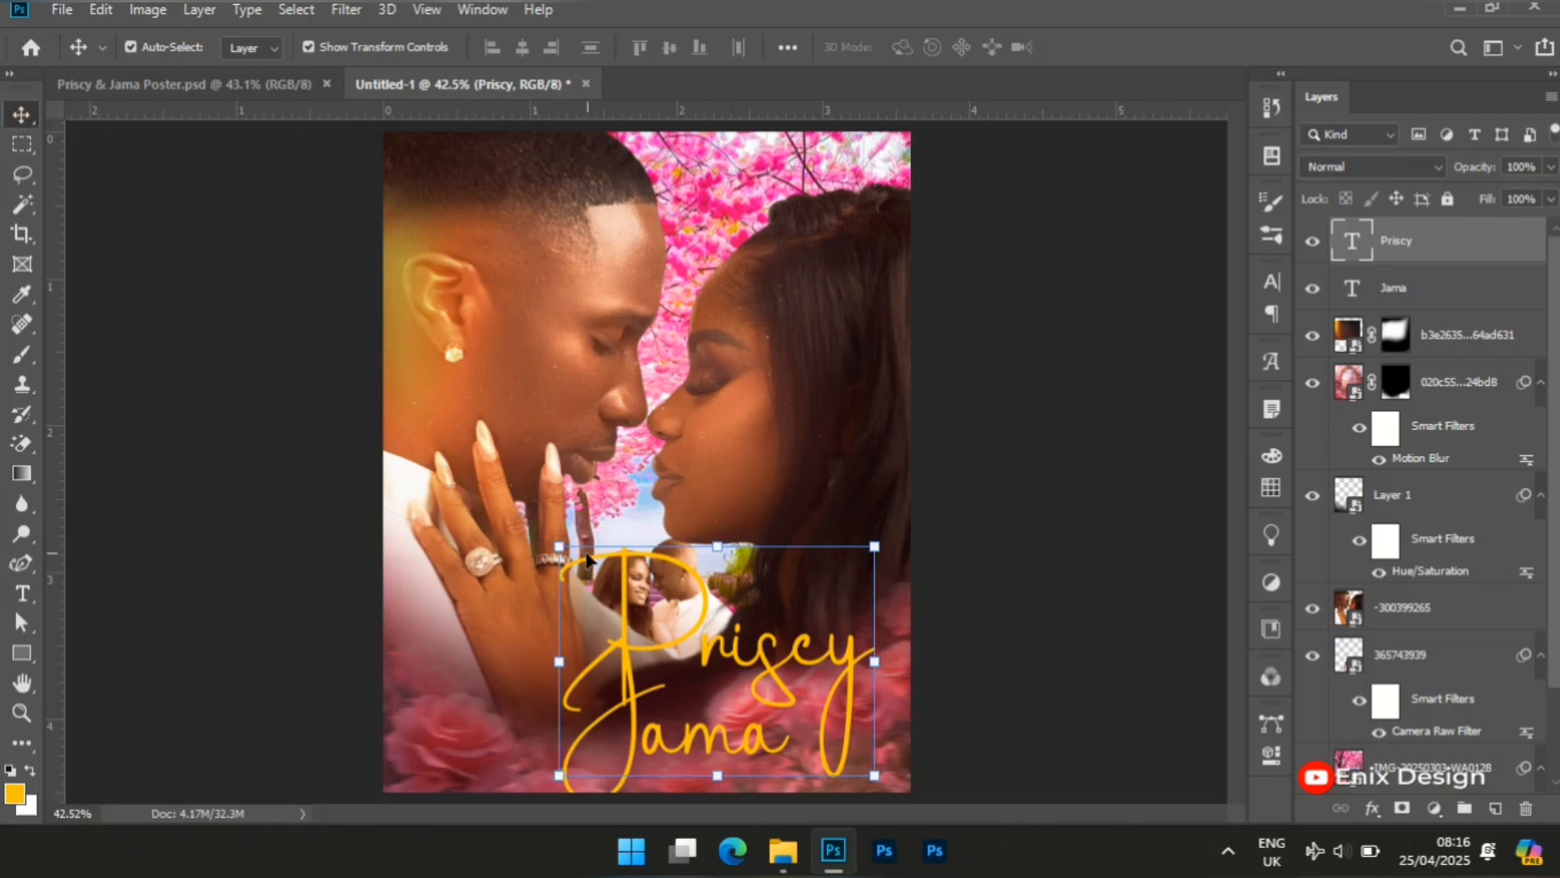
Step: Scale the second partner's name down to about 26 pt and place it above the end of the larger name
{"action": "left_click", "coordinate": [559, 545]}
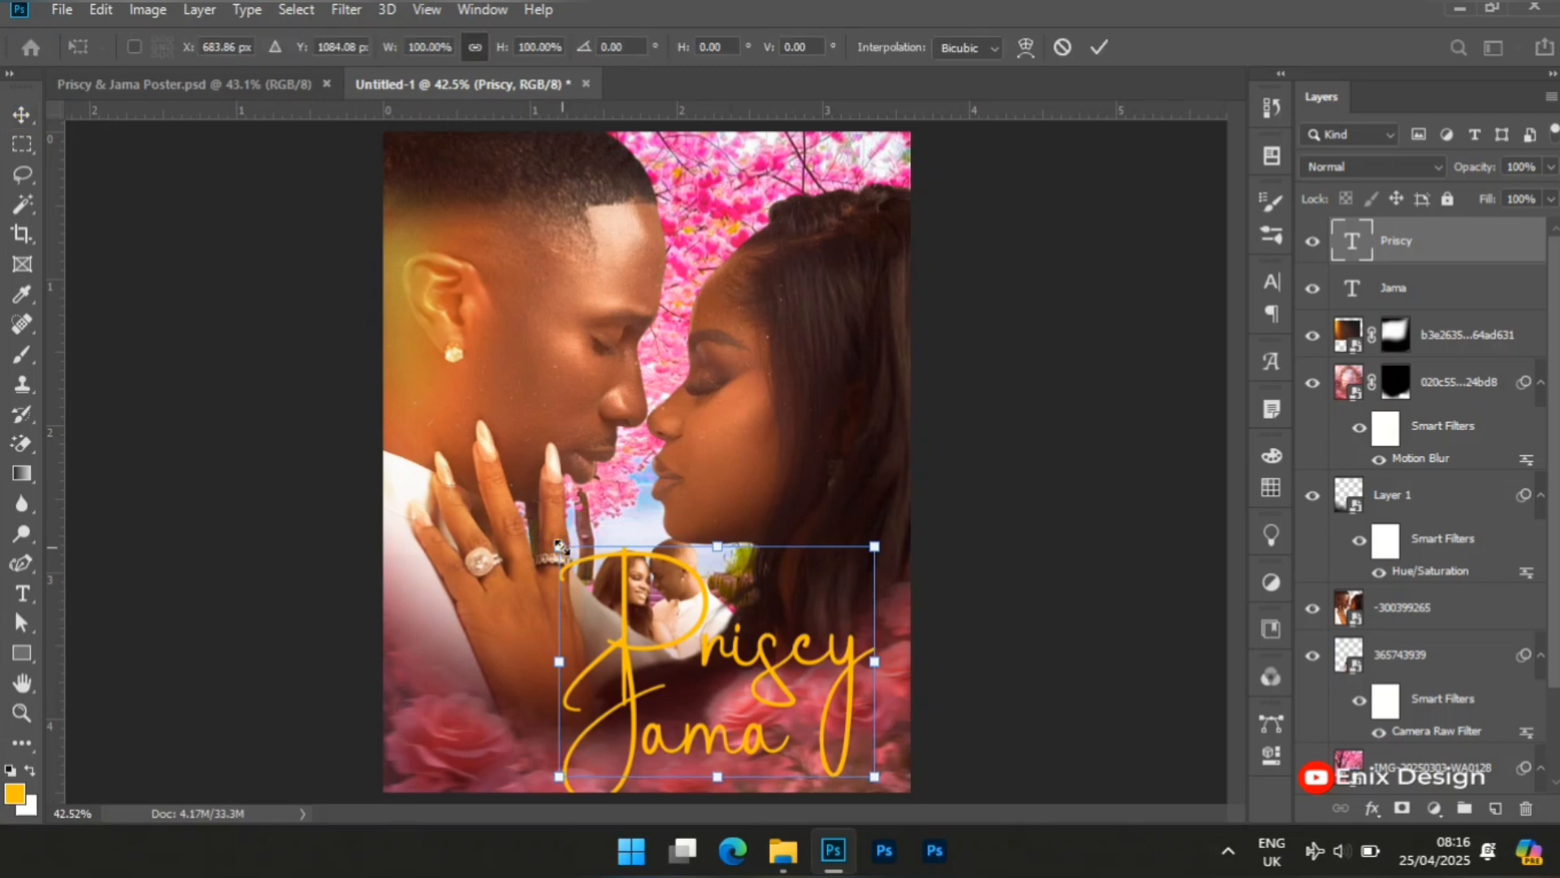
{"action": "left_click_drag", "start_coordinate": [559, 546], "coordinate": [698, 649]}
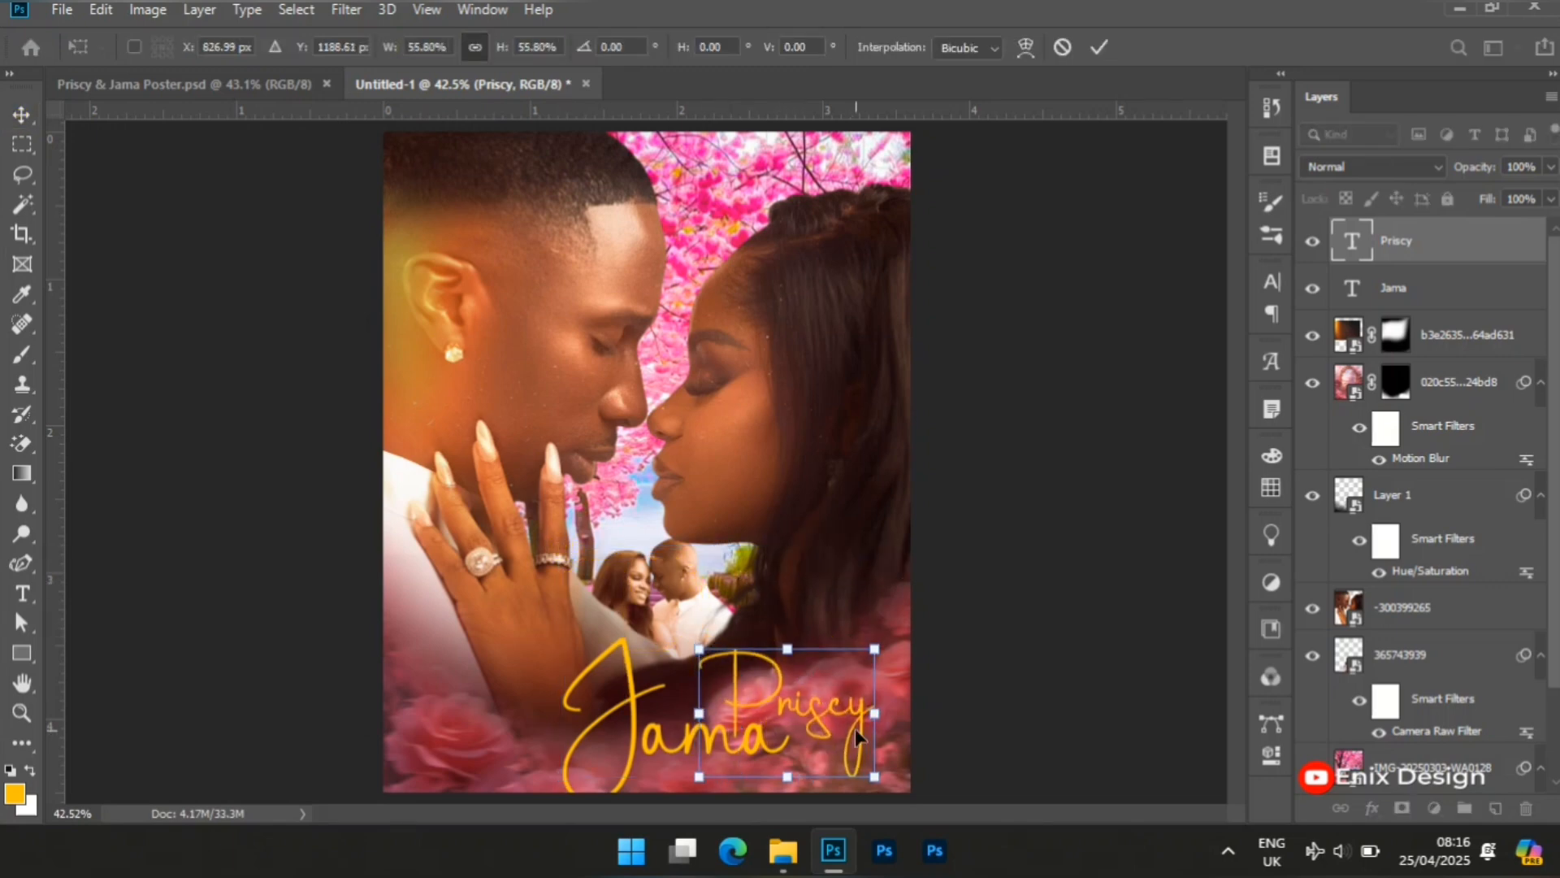
{"action": "left_click_drag", "start_coordinate": [837, 715], "coordinate": [826, 694]}
{"action": "left_click_drag", "start_coordinate": [869, 766], "coordinate": [843, 752]}
{"action": "key", "text": "Return"}
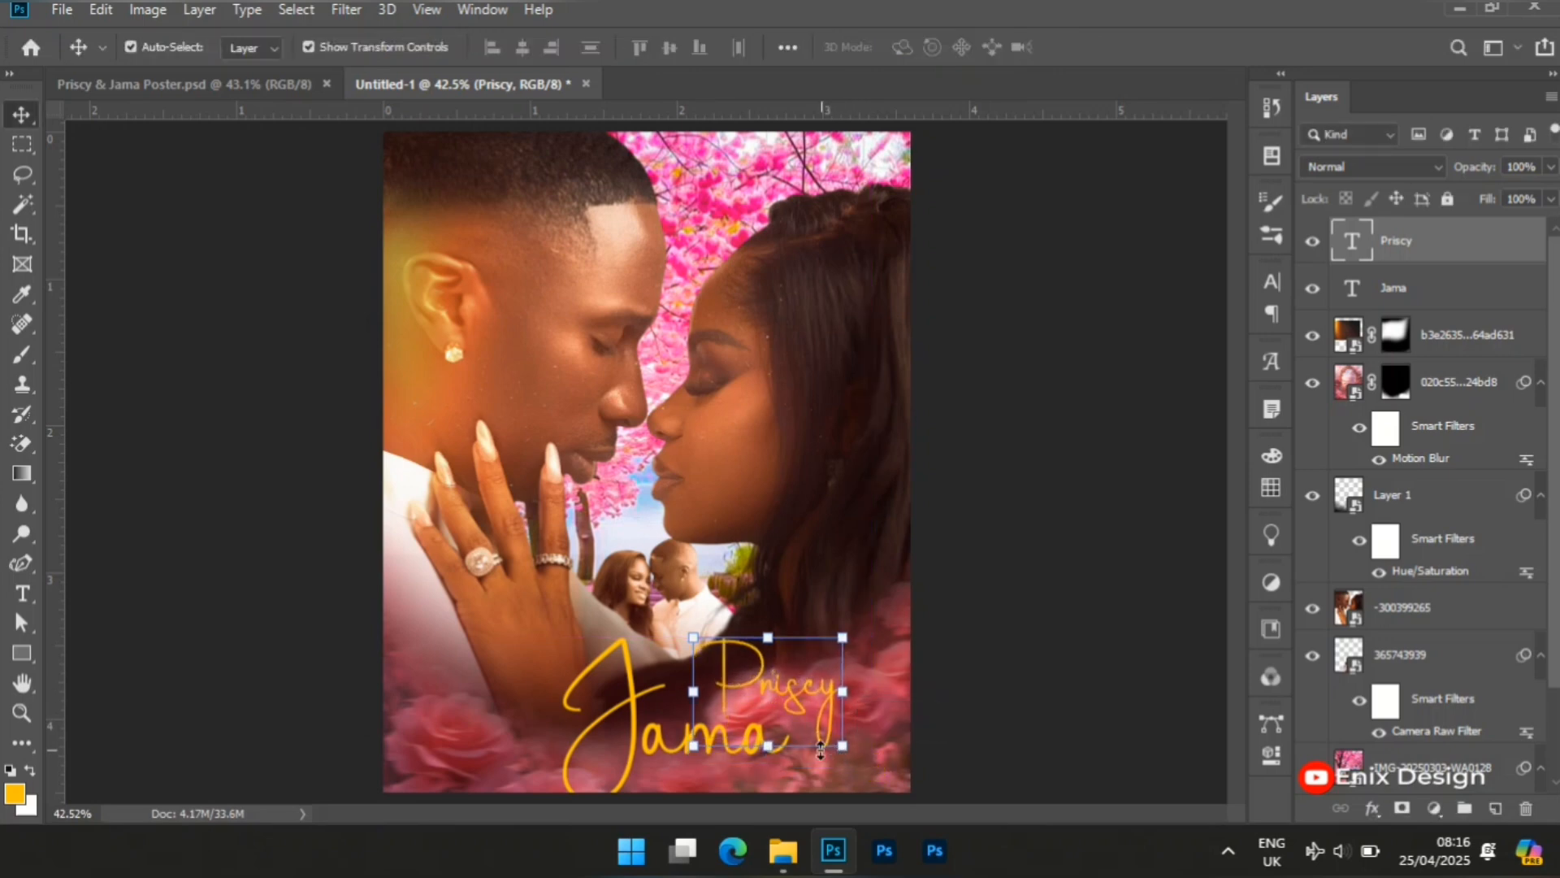
Step: Move the second partner's name slightly down and nudge it left so it sits close to the end of the larger name
{"action": "left_click_drag", "start_coordinate": [783, 704], "coordinate": [791, 719]}
{"action": "key", "text": "Left"}
{"action": "key", "text": "Left"}
{"action": "key", "text": "Left"}
{"action": "key", "text": "Left"}
{"action": "key", "text": "Left"}
{"action": "key", "text": "Left"}
{"action": "key", "text": "Left"}
{"action": "key", "text": "Left"}
{"action": "key", "text": "Left"}
{"action": "key", "text": "Left"}
{"action": "key", "text": "Left"}
{"action": "key", "text": "Left"}
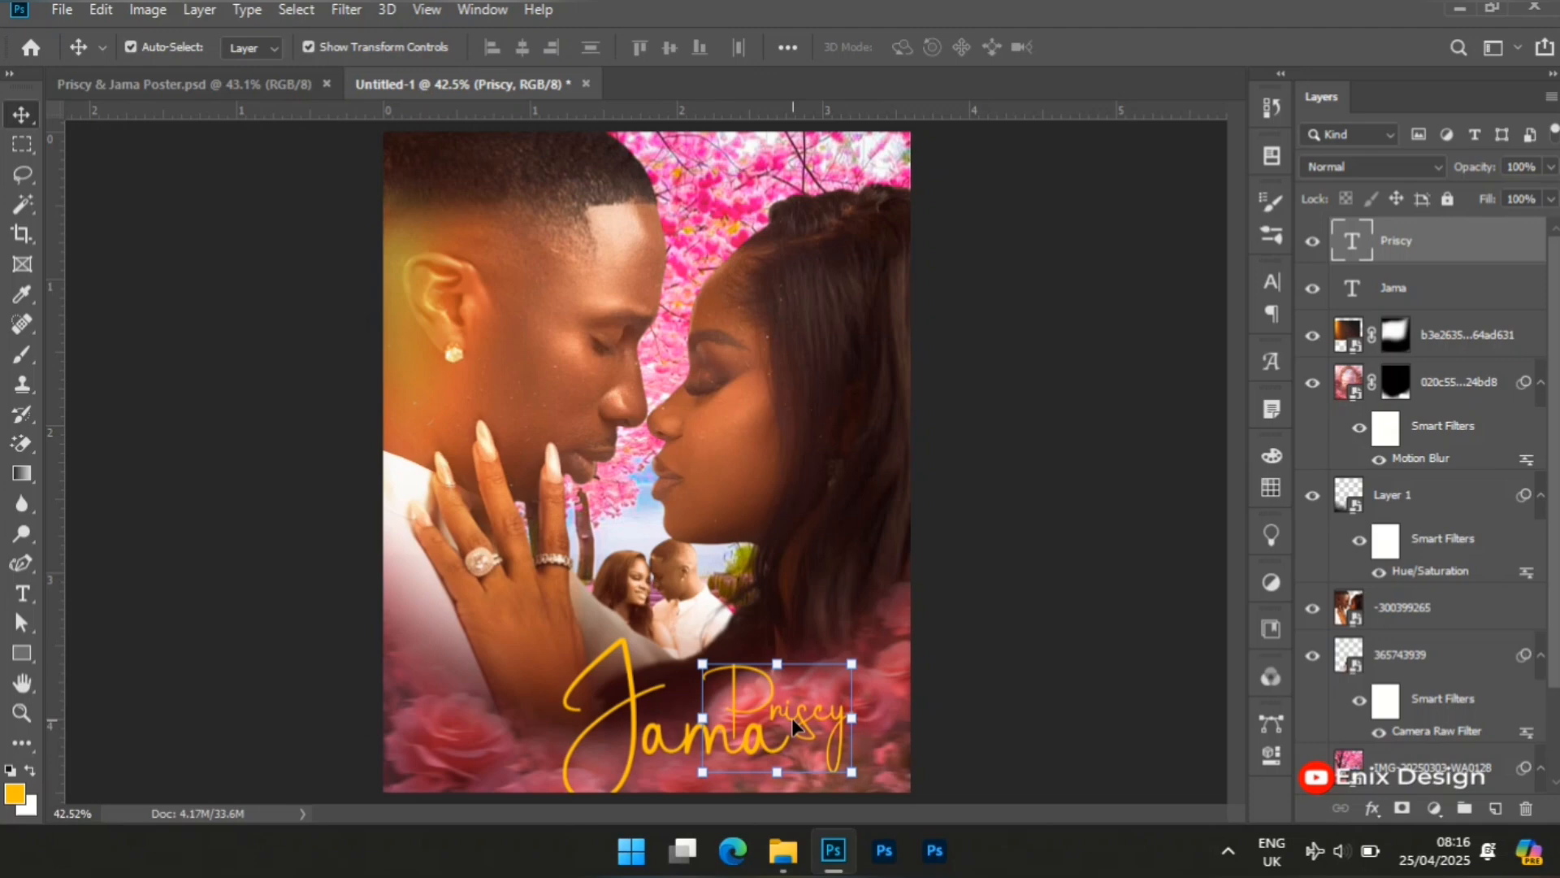
Step: Duplicate the smaller name, move the copy above it, and replace its text with "&"
{"action": "key", "text": "ctrl+j"}
{"action": "left_click_drag", "start_coordinate": [797, 718], "coordinate": [785, 642]}
{"action": "double_click", "coordinate": [786, 640]}
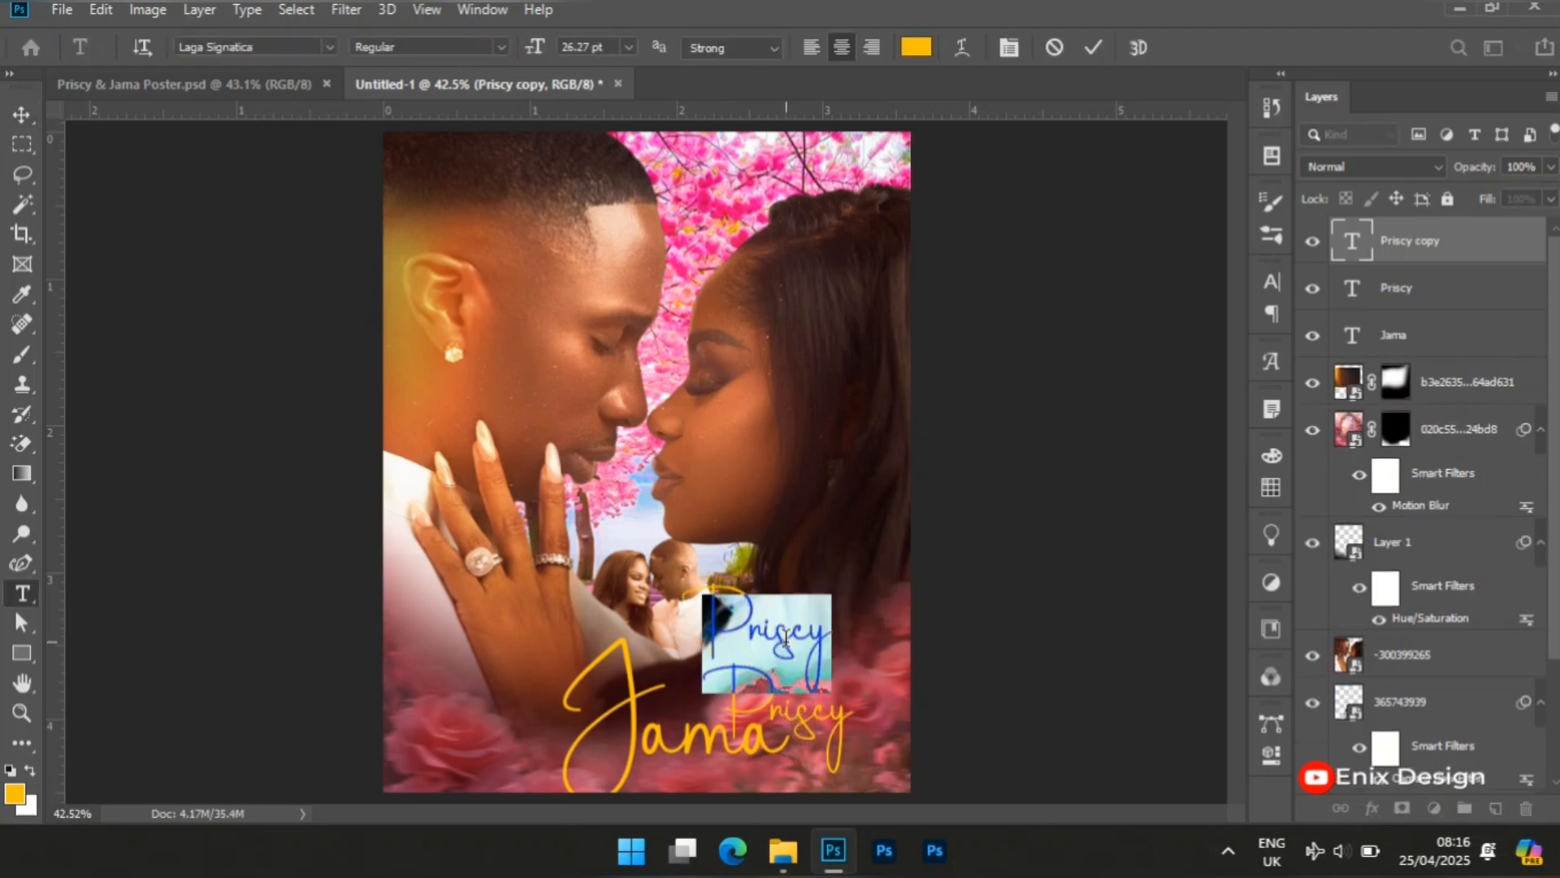
{"action": "type", "text": "&"}
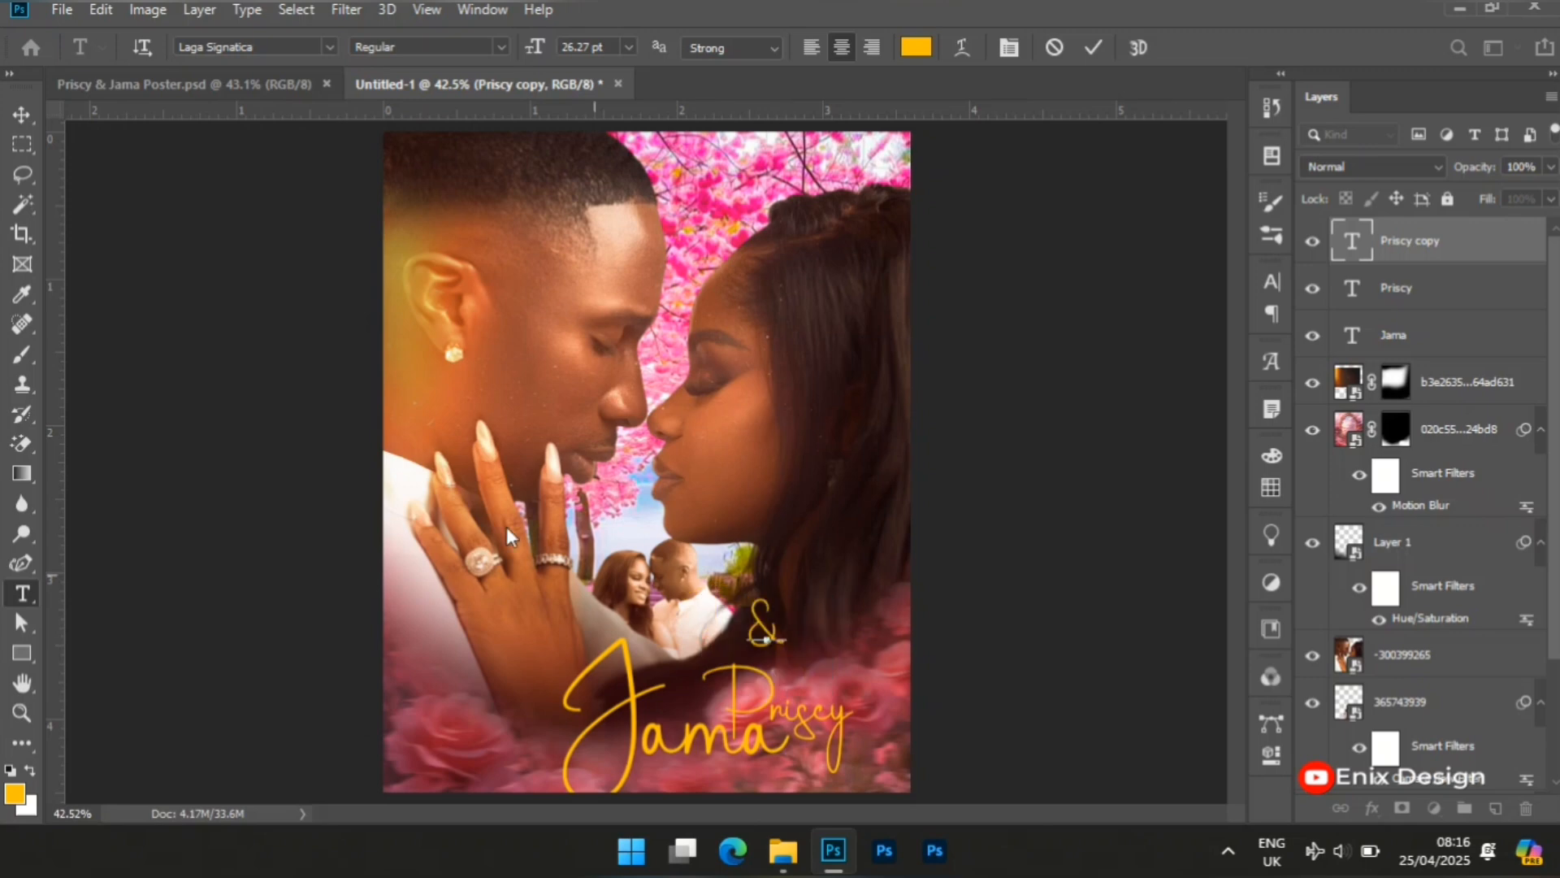
{"action": "left_click", "coordinate": [19, 112]}
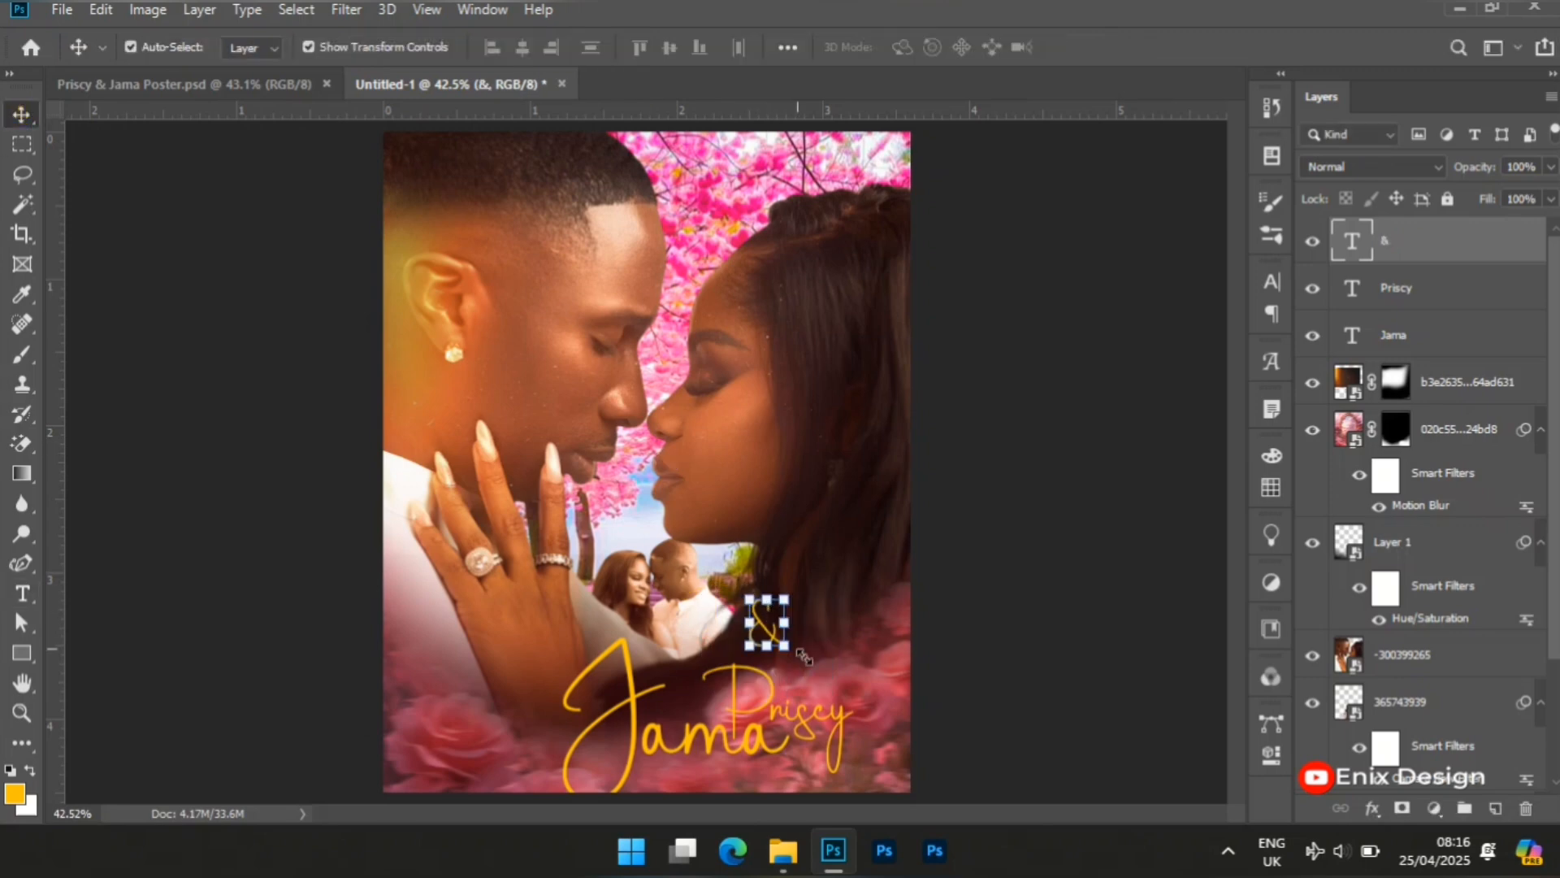
Step: Scale the "&" down to about 67% and place it between the large initial and the second partner's name
{"action": "left_click", "coordinate": [787, 596]}
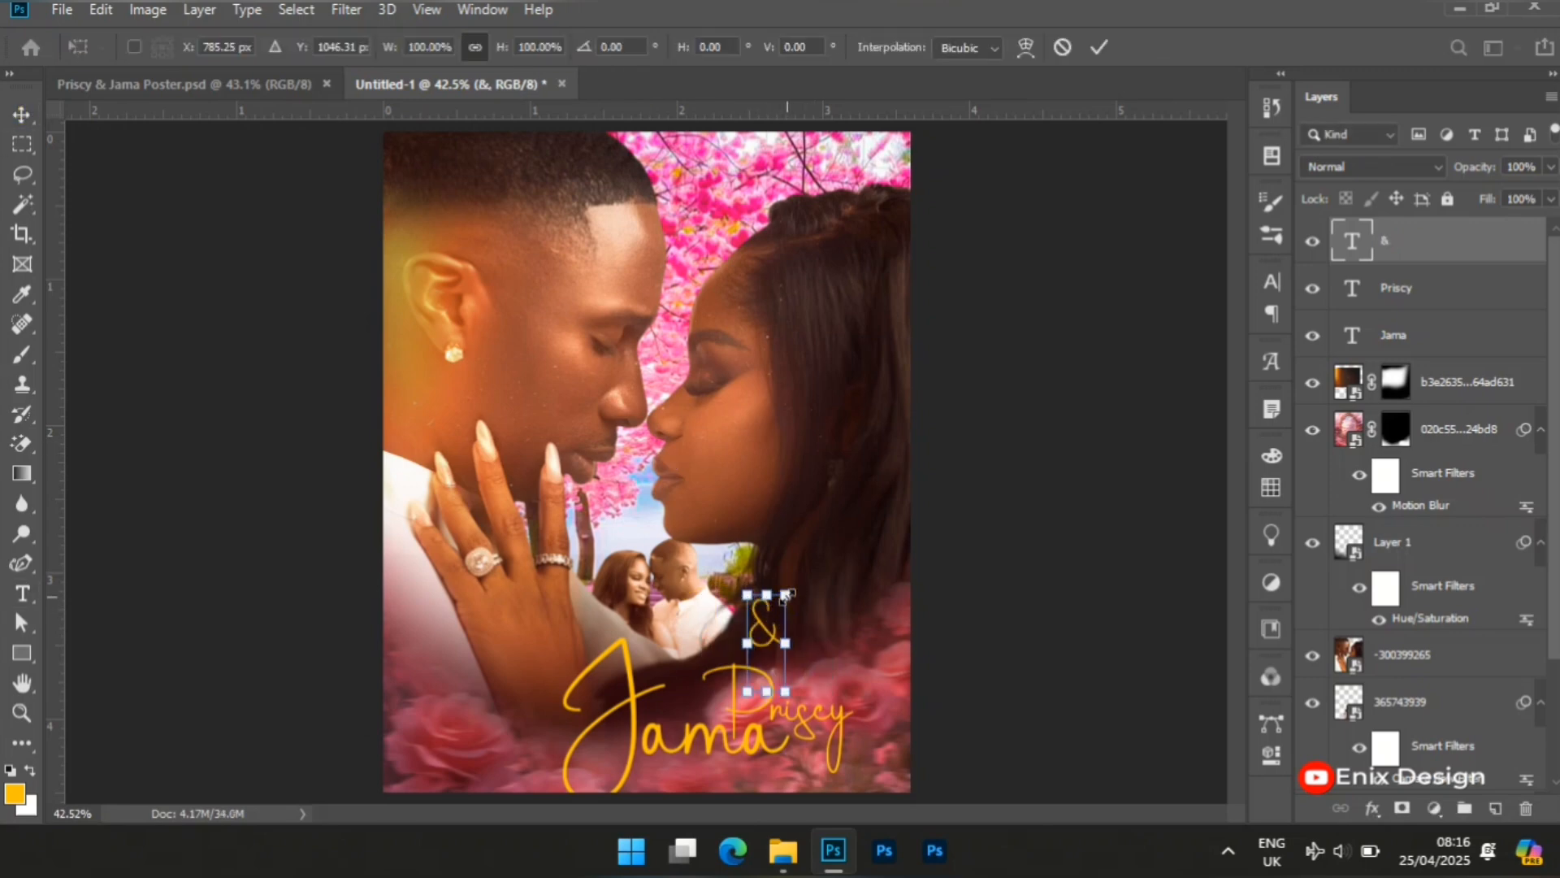
{"action": "left_click_drag", "start_coordinate": [786, 597], "coordinate": [690, 709]}
{"action": "key", "text": "Up"}
{"action": "key", "text": "Up"}
{"action": "key", "text": "Up"}
{"action": "key", "text": "Up"}
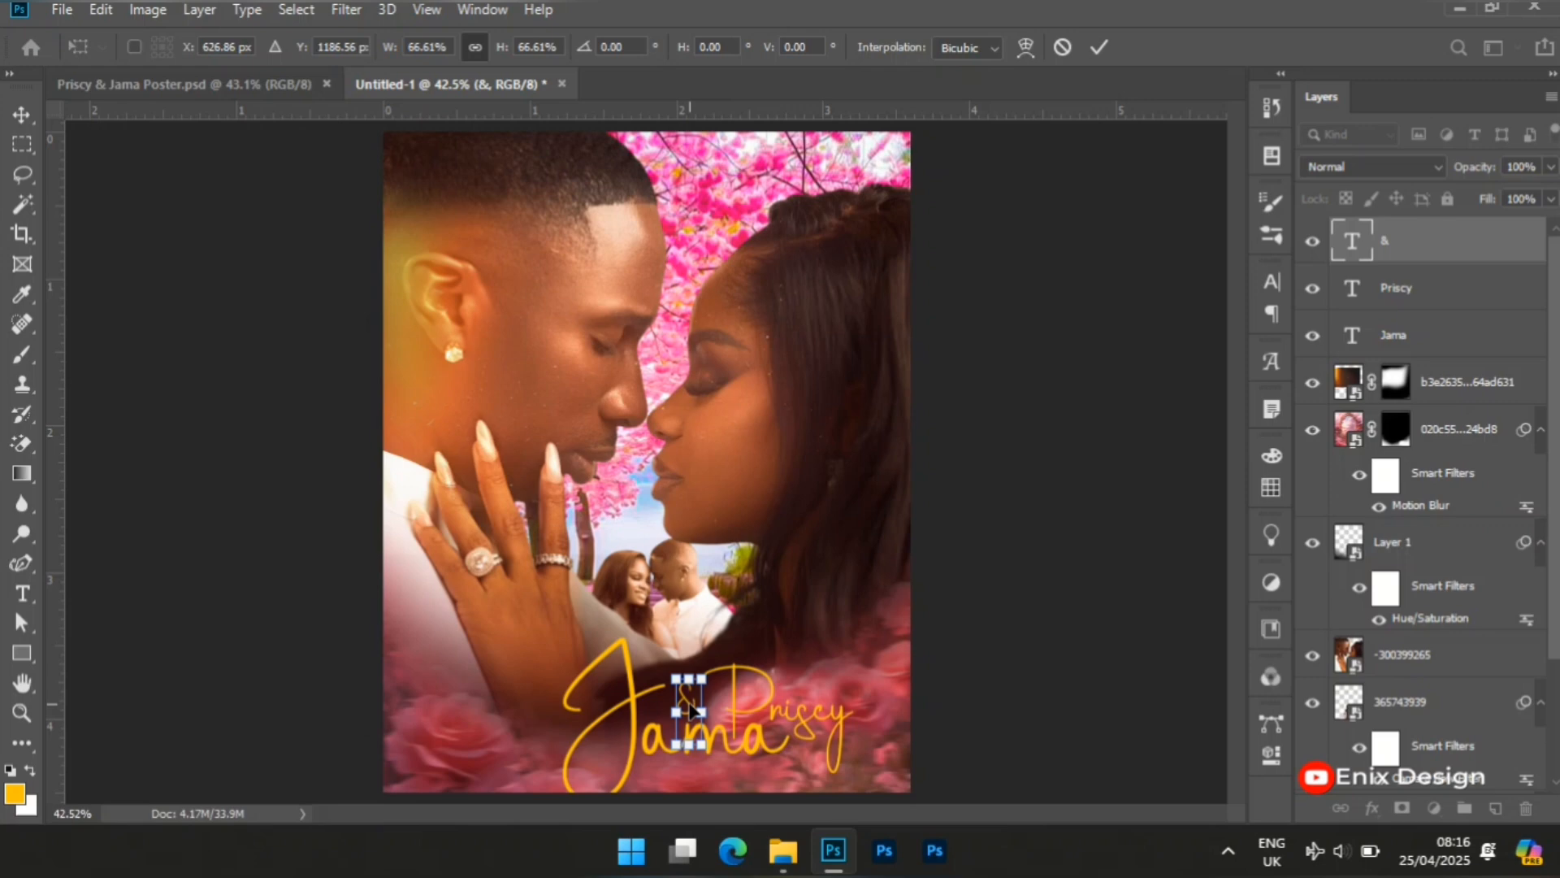
{"action": "key", "text": "Return"}
{"action": "left_click", "coordinate": [248, 630]}
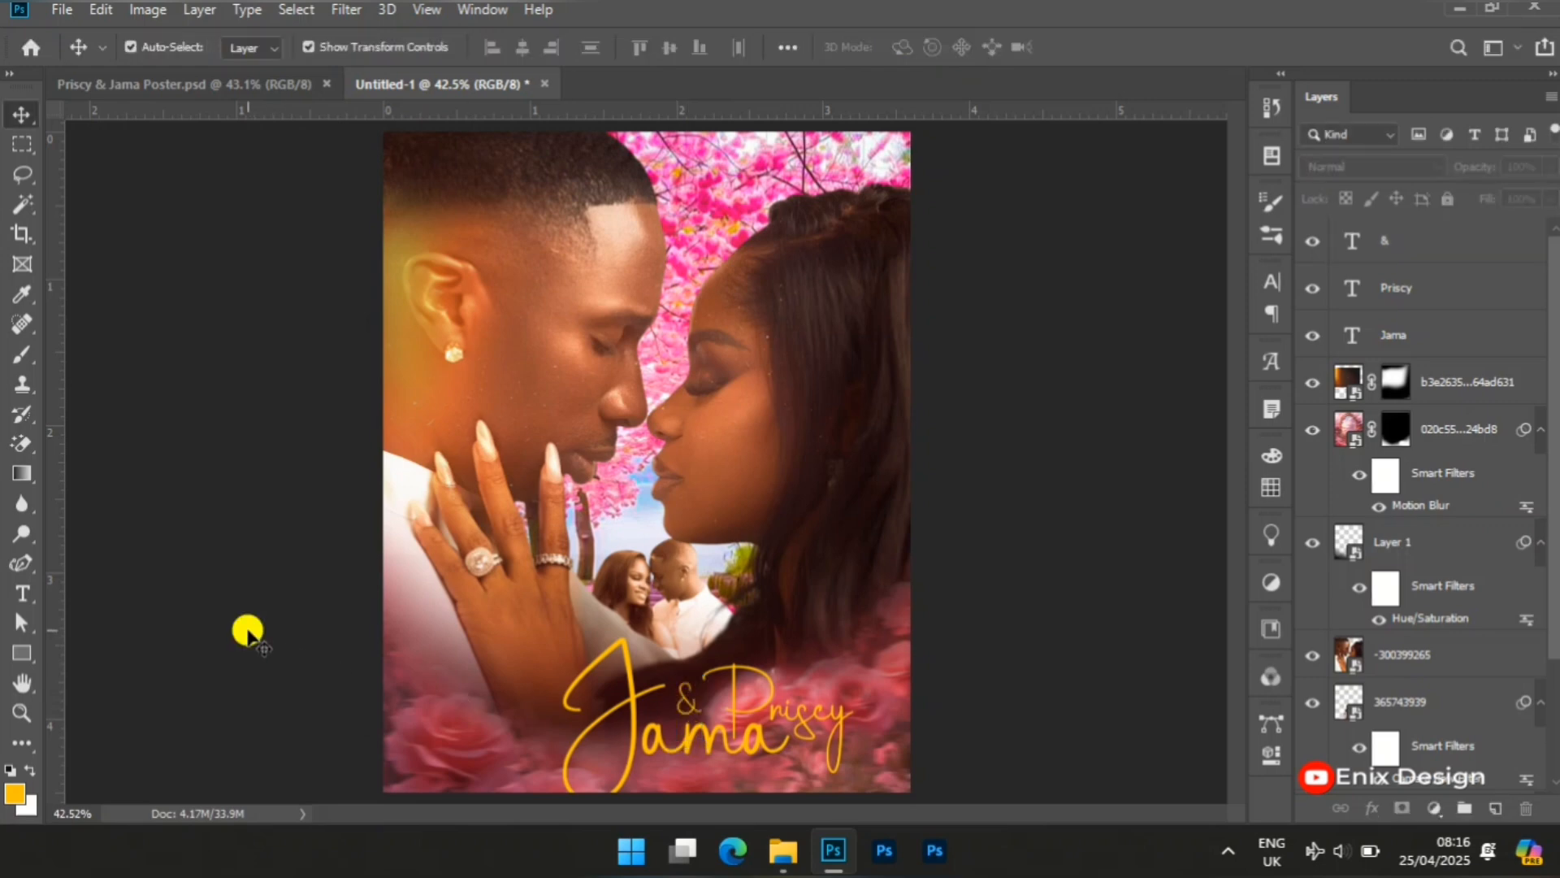
Step: Move the second partner's name slightly up and group the two name layers with the "&" layer
{"action": "left_click", "coordinate": [763, 702]}
{"action": "left_click_drag", "start_coordinate": [762, 700], "coordinate": [760, 691]}
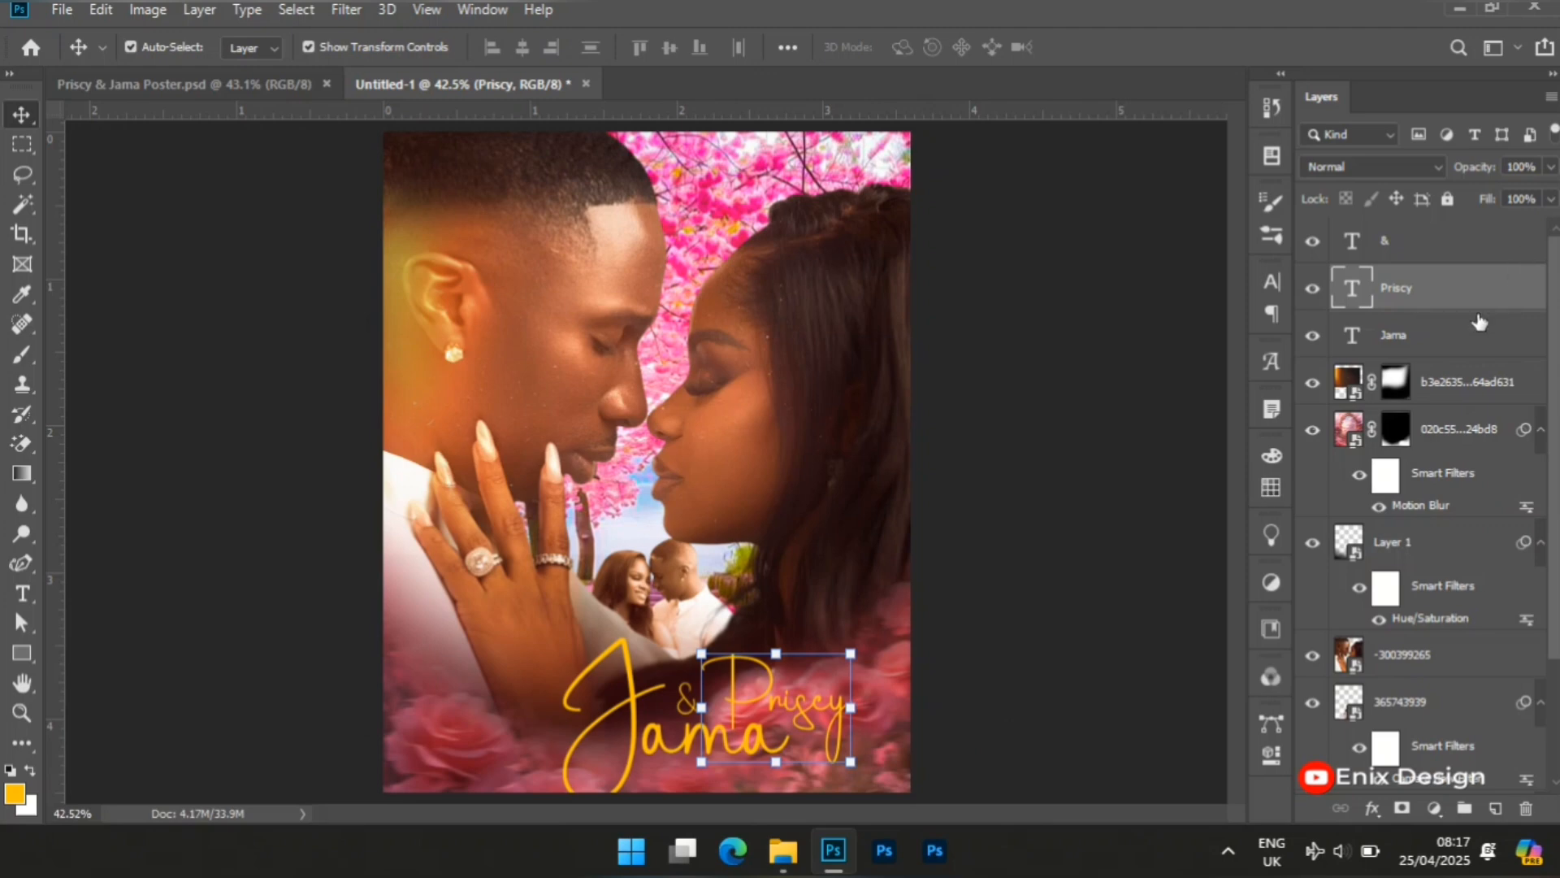
{"action": "left_click", "coordinate": [1439, 334]}
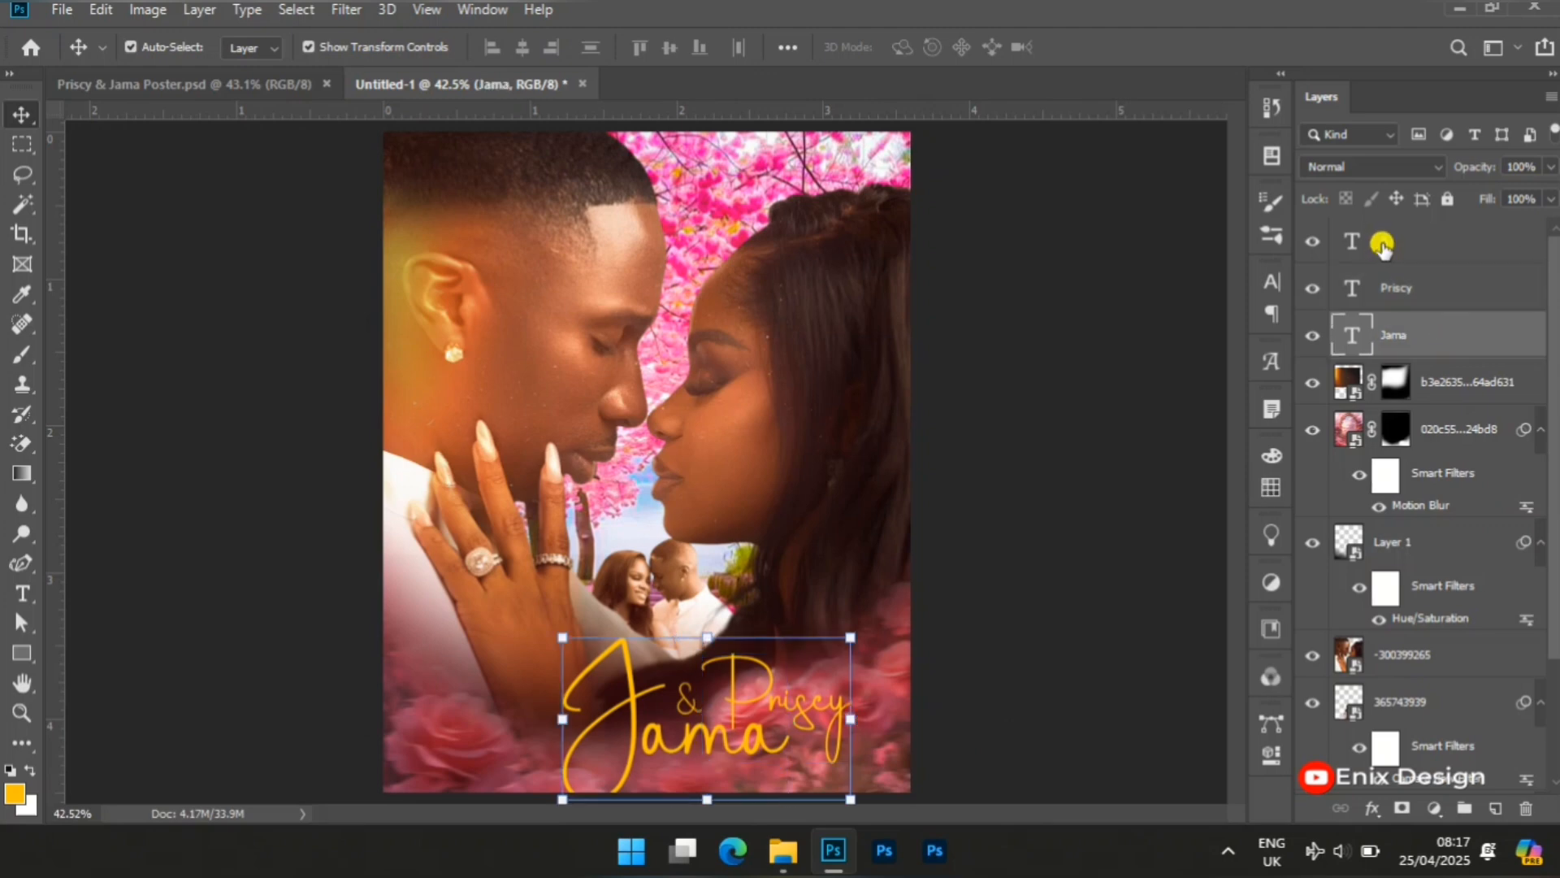
{"action": "left_click", "coordinate": [1384, 244], "text": "shift"}
{"action": "key", "text": "ctrl+g"}
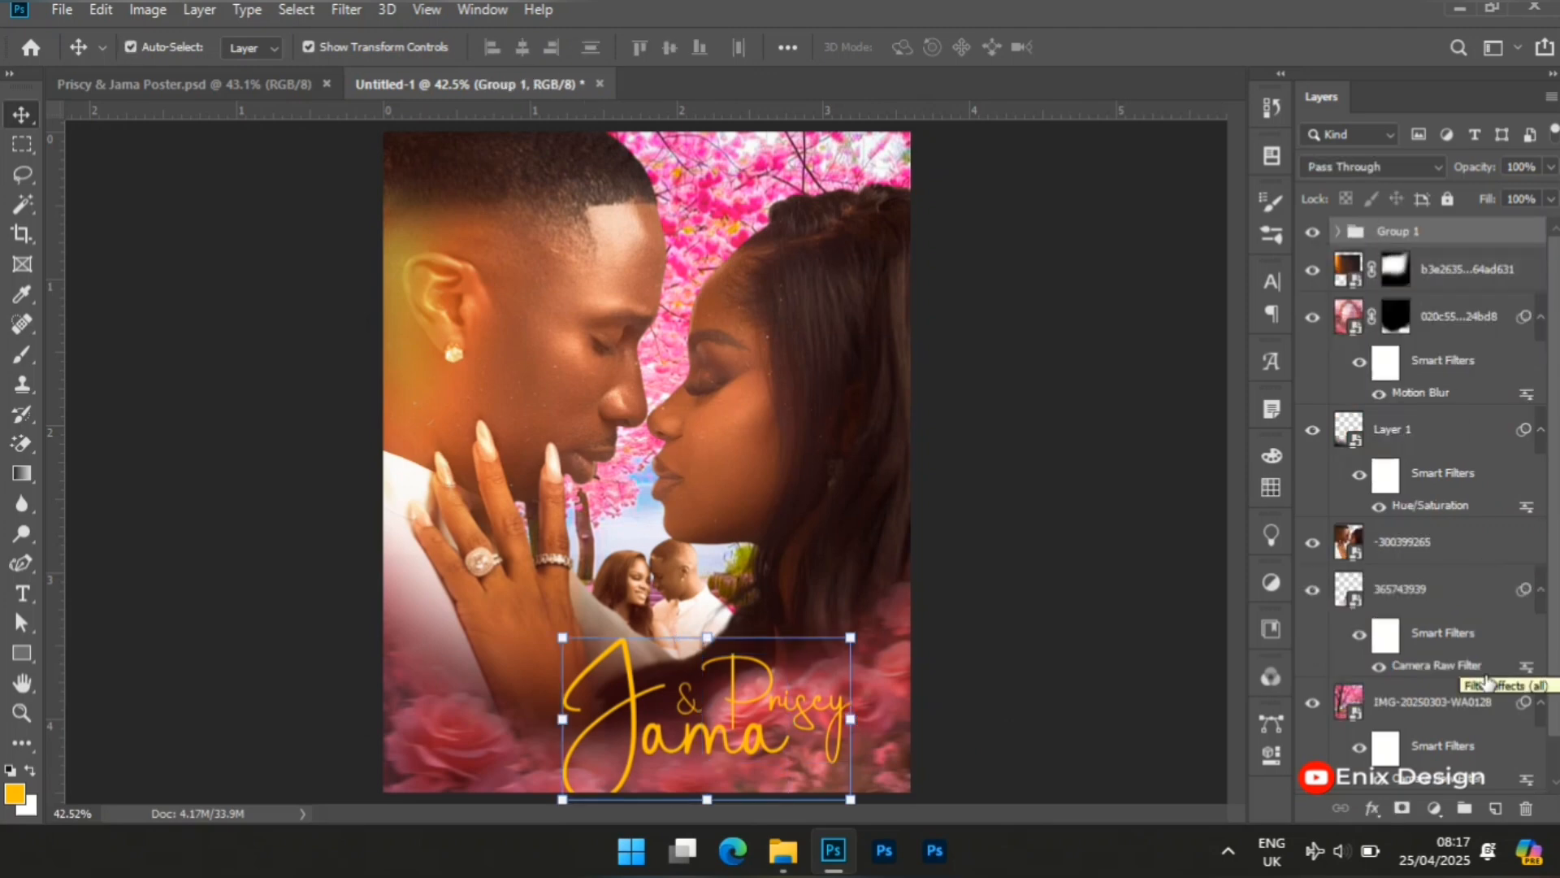
Step: Center the text group horizontally on the poster by aligning it with the Background layer
{"action": "scroll", "coordinate": [1430, 691], "scroll_direction": "down", "scroll_amount": 1}
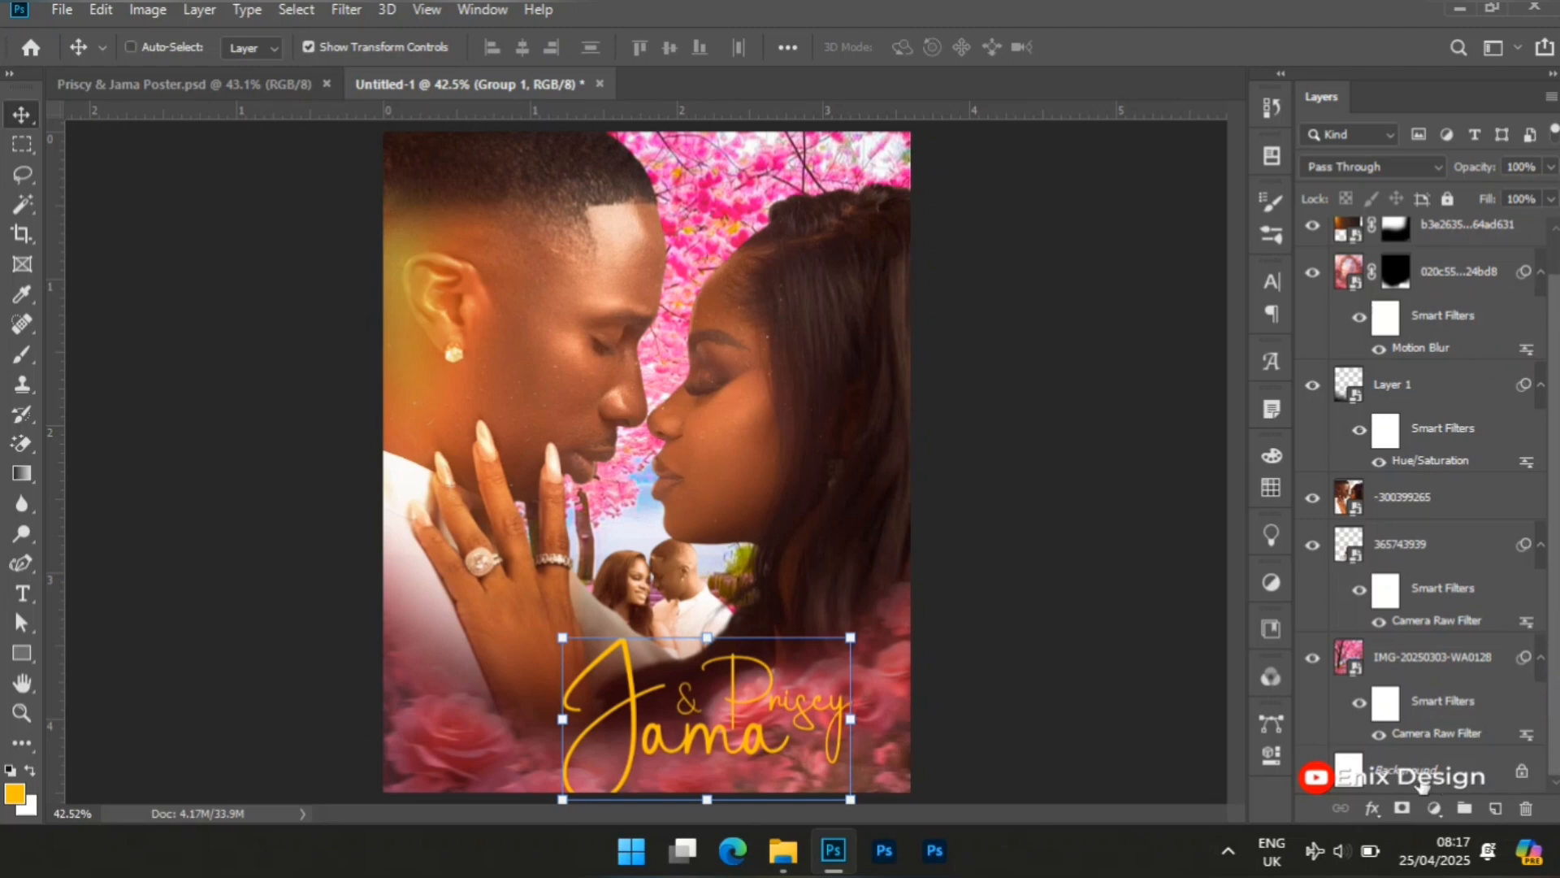
{"action": "left_click", "coordinate": [1418, 772]}
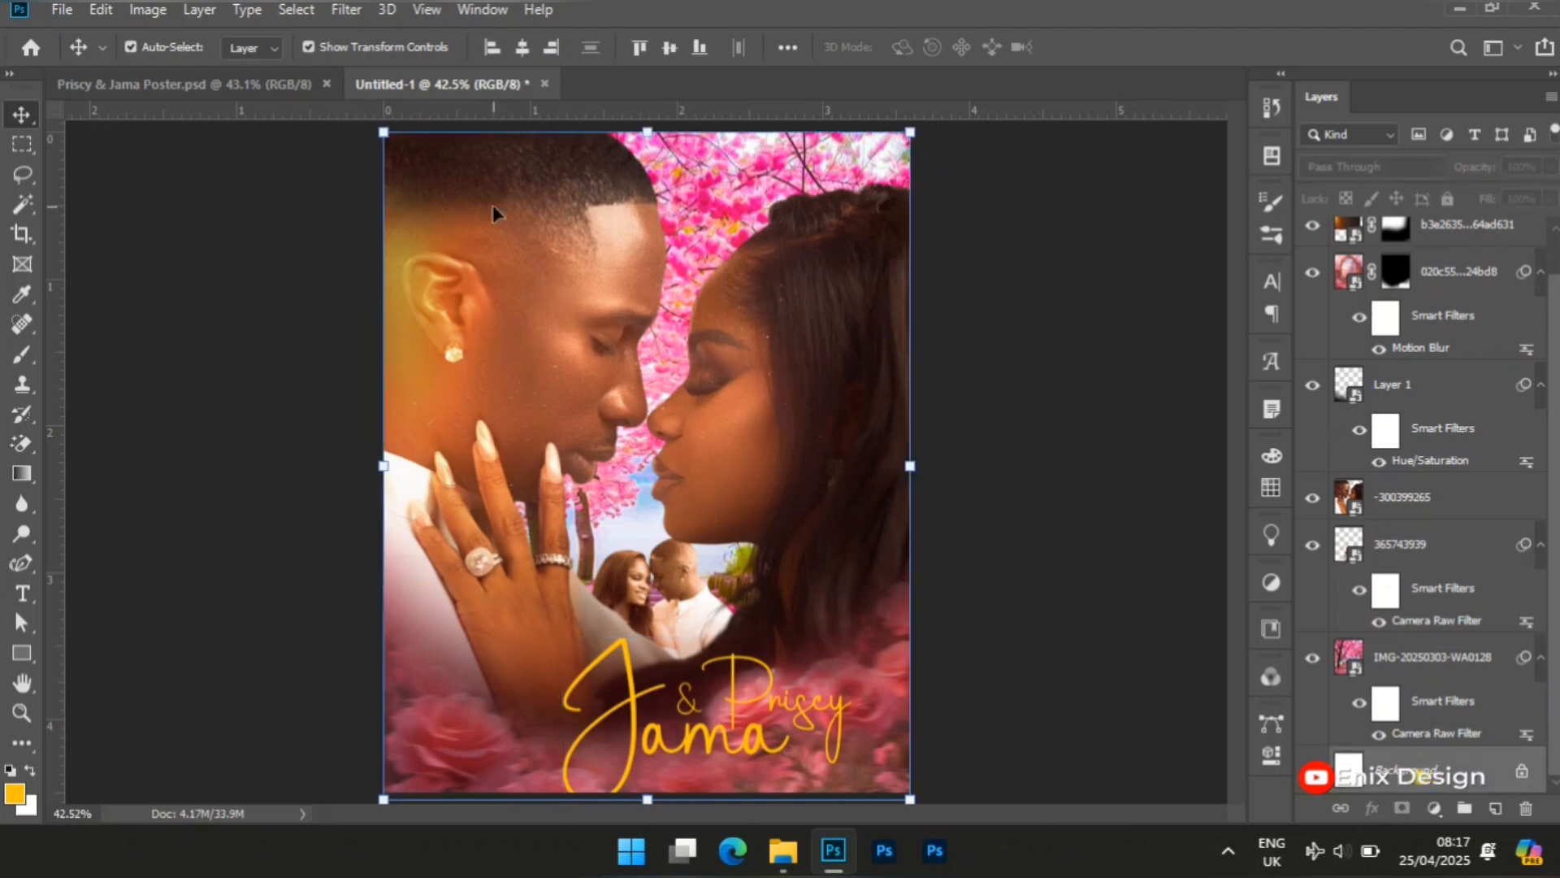
{"action": "left_click", "coordinate": [523, 49]}
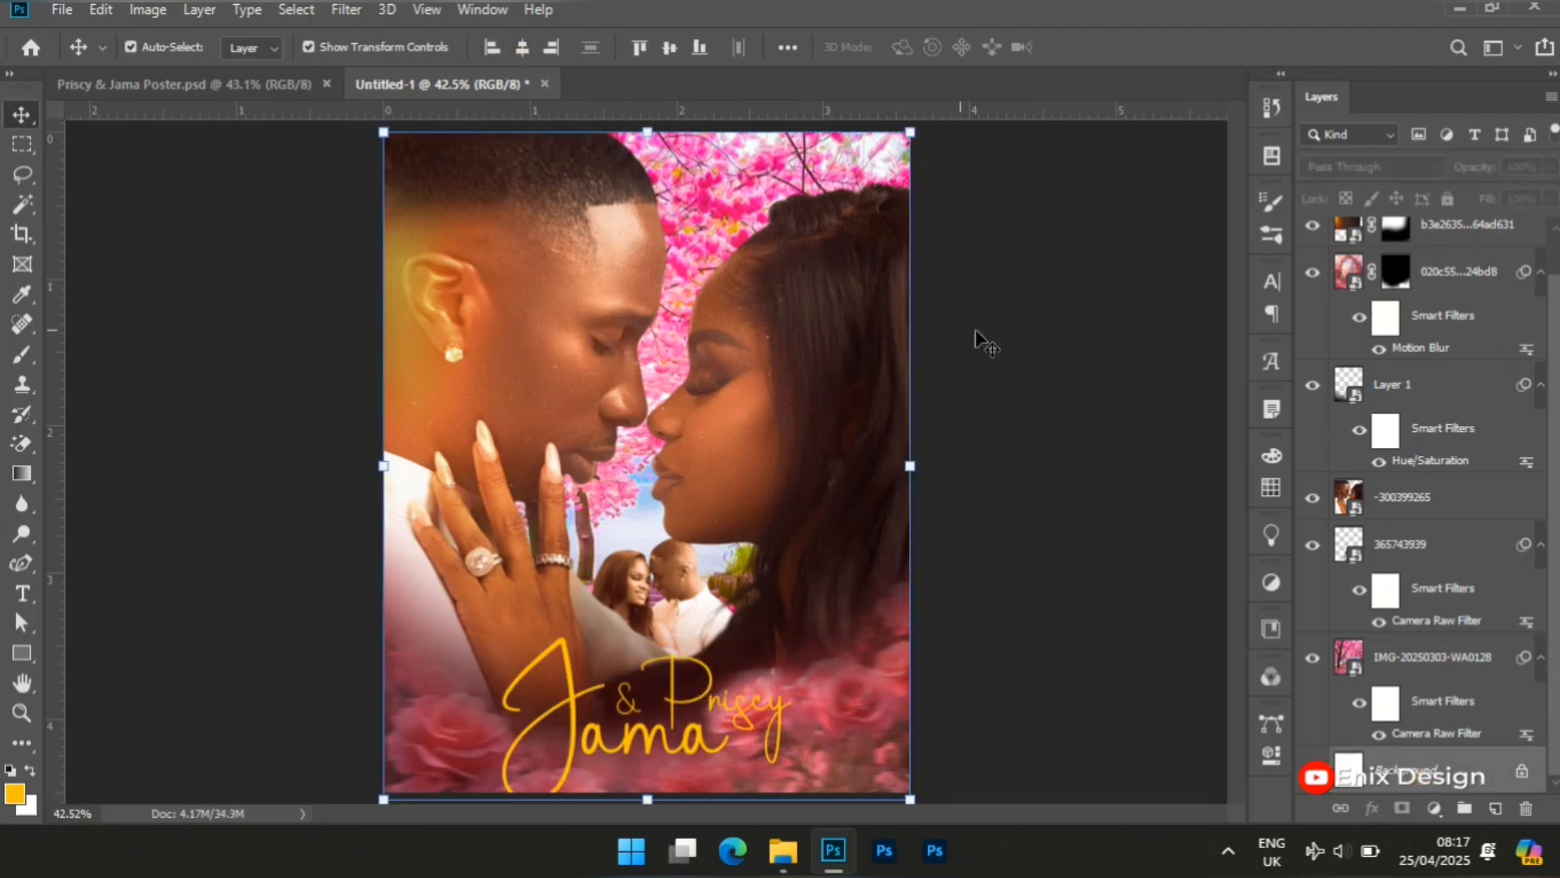
{"action": "left_click", "coordinate": [1083, 379]}
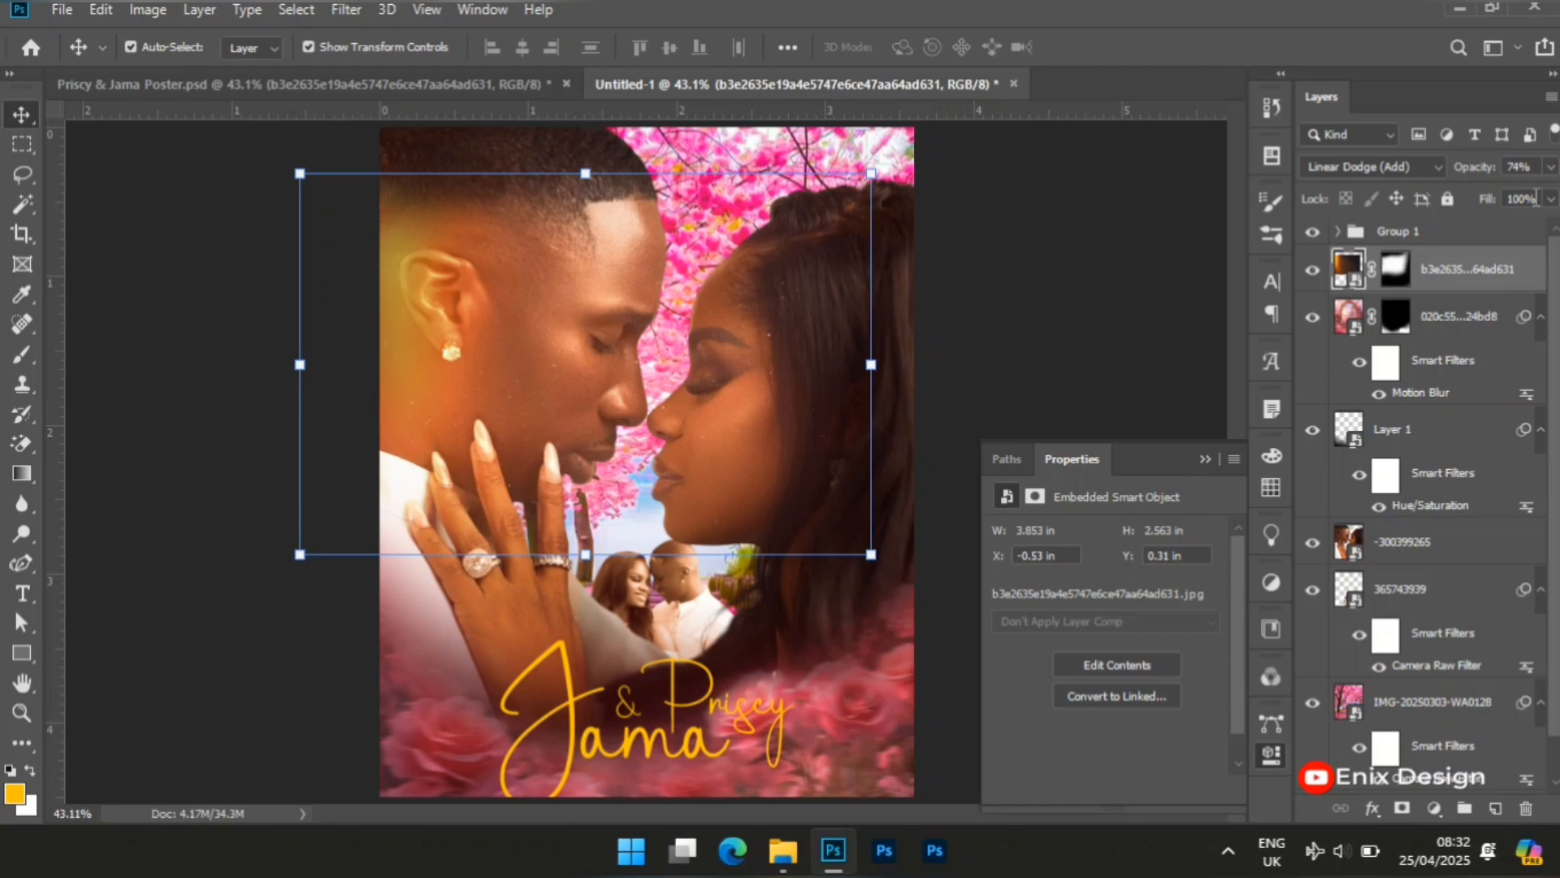
Step: Reduce the fill of the orange glow layer to 66%
{"action": "left_click", "coordinate": [1507, 197]}
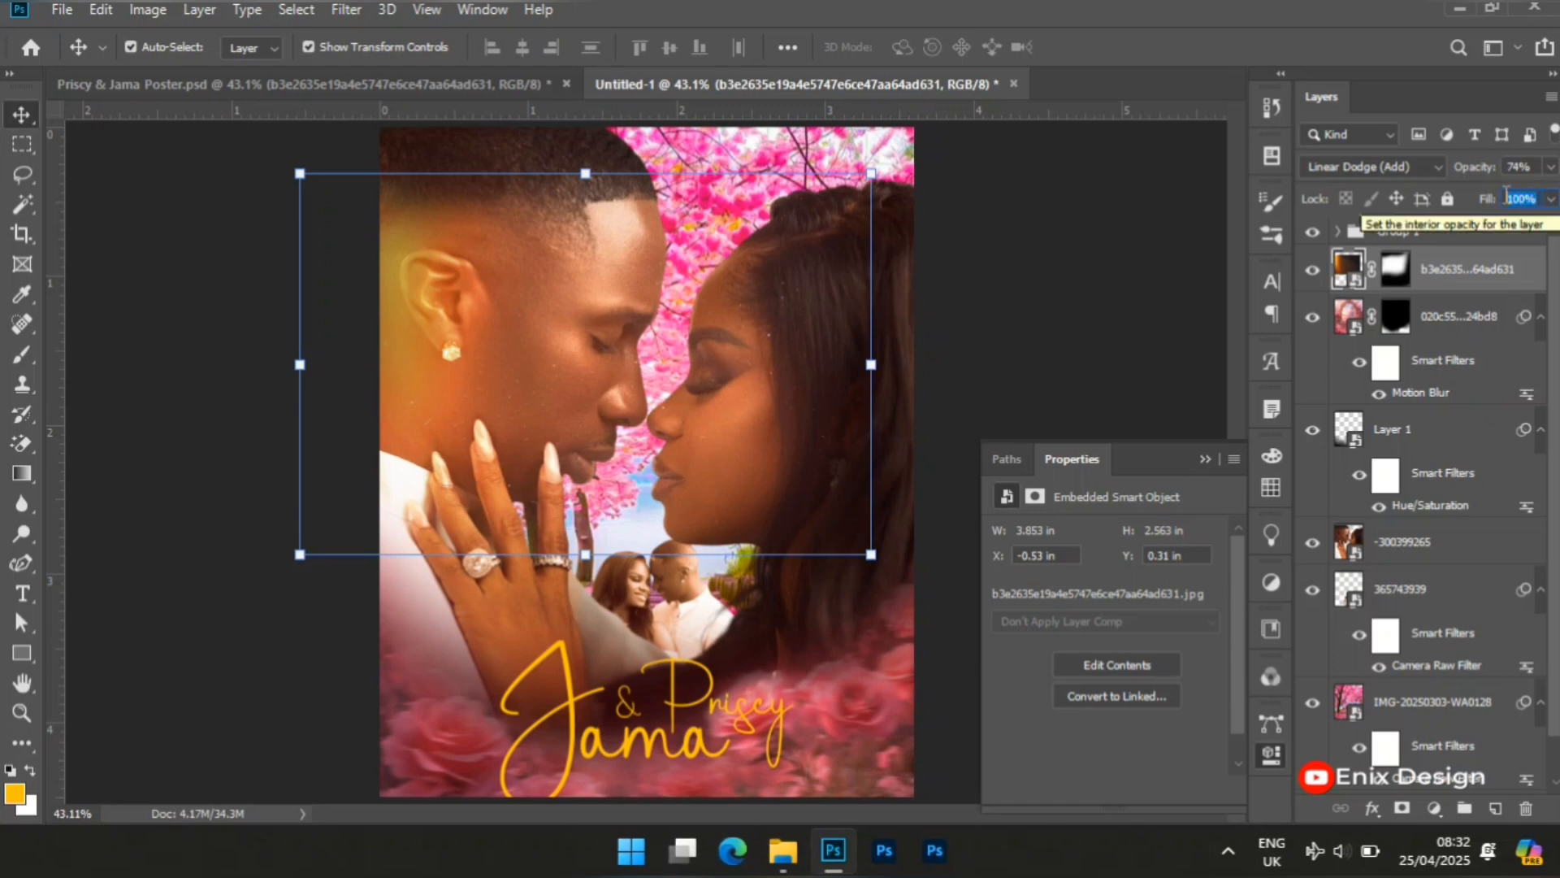
{"action": "type", "text": "56"}
{"action": "left_click", "coordinate": [1506, 196]}
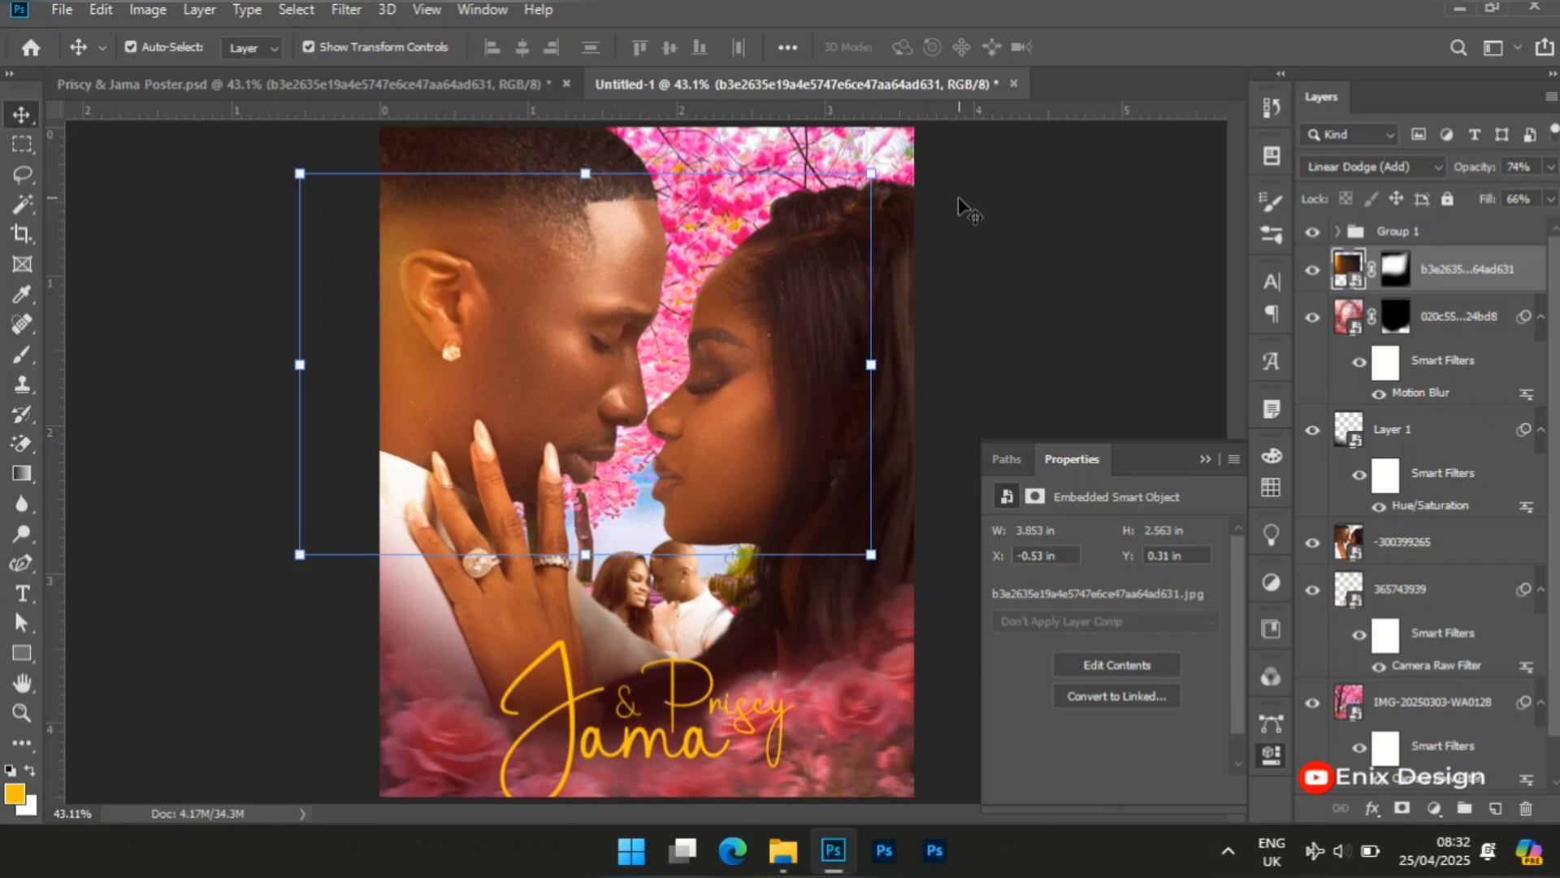
{"action": "left_click", "coordinate": [1000, 244]}
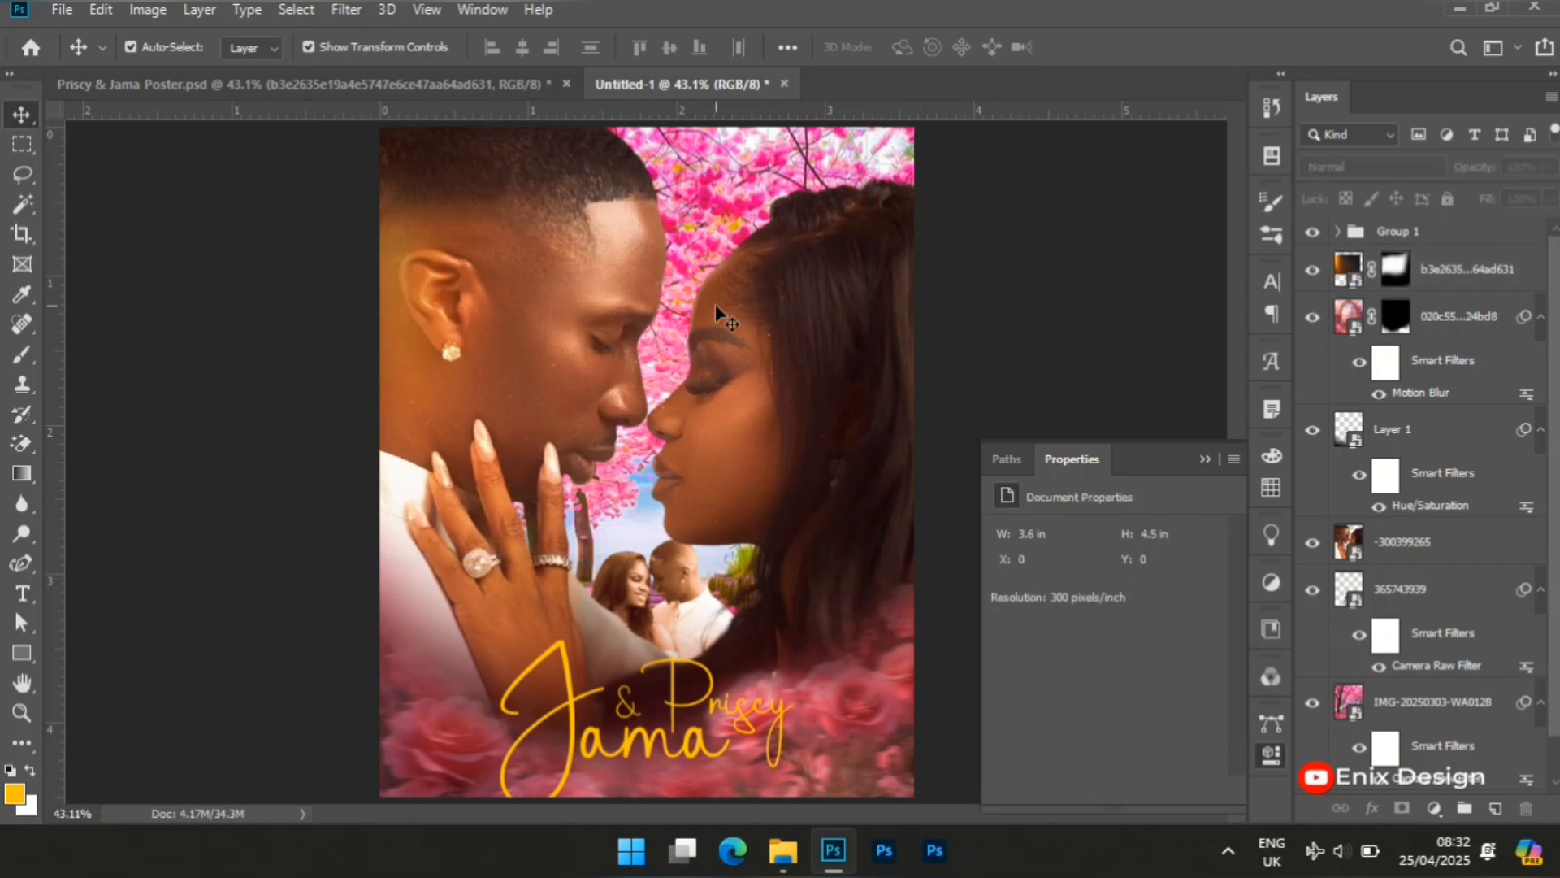
Step: Examine the whole poster, checking the blended couple photos, the glow and the golden names
{"action": "key", "text": "z"}
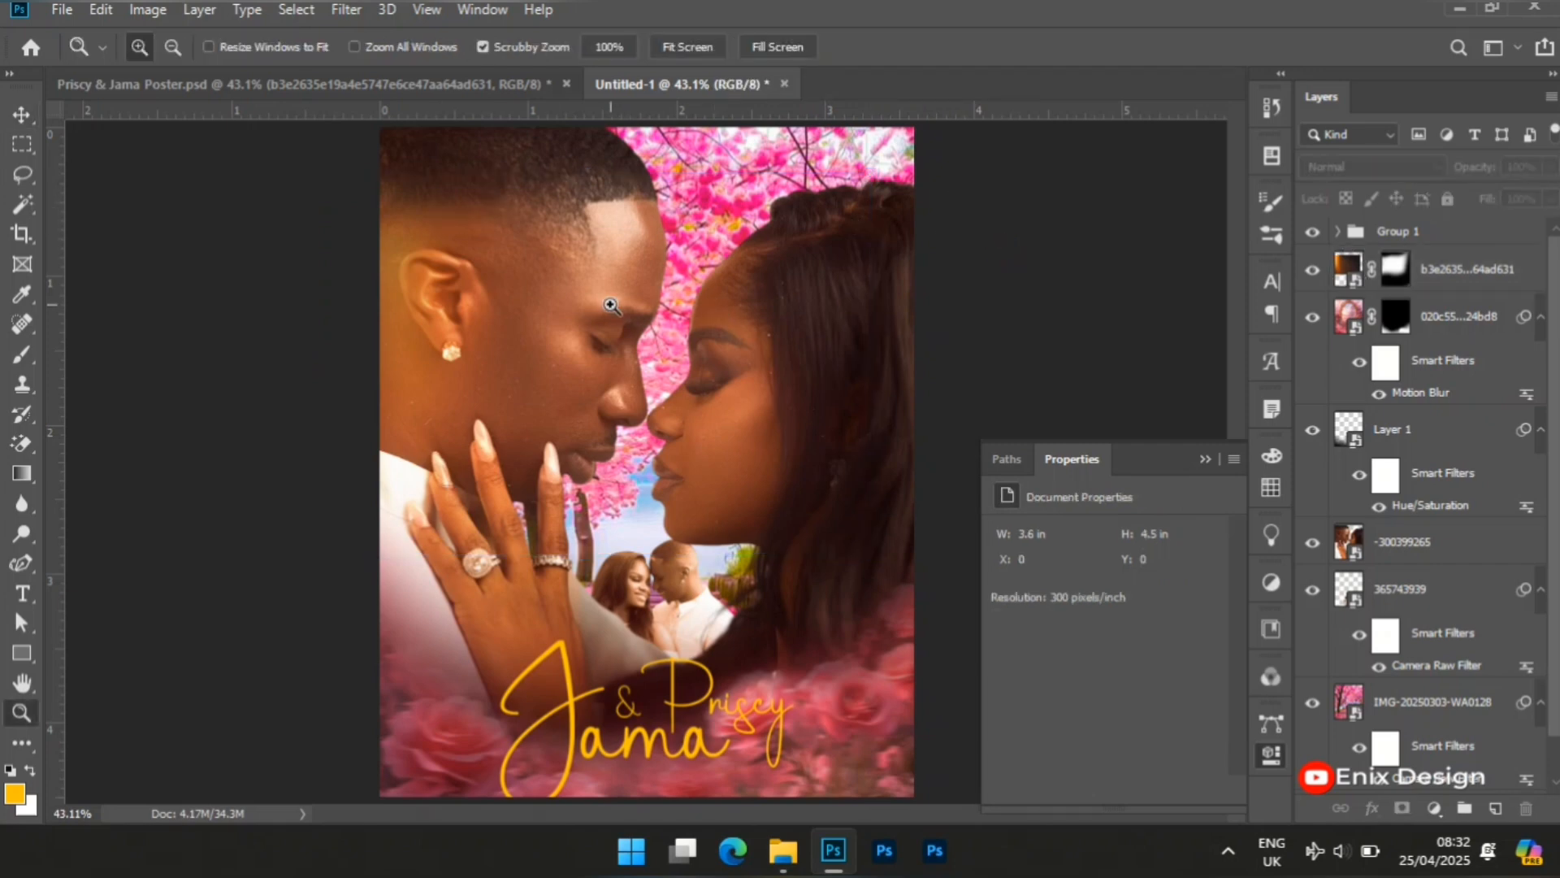
{"action": "mouse_move", "coordinate": [610, 304]}
{"action": "left_mouse_down"}
{"action": "mouse_move", "coordinate": [642, 311]}
{"action": "mouse_move", "coordinate": [612, 306]}
{"action": "left_mouse_up"}
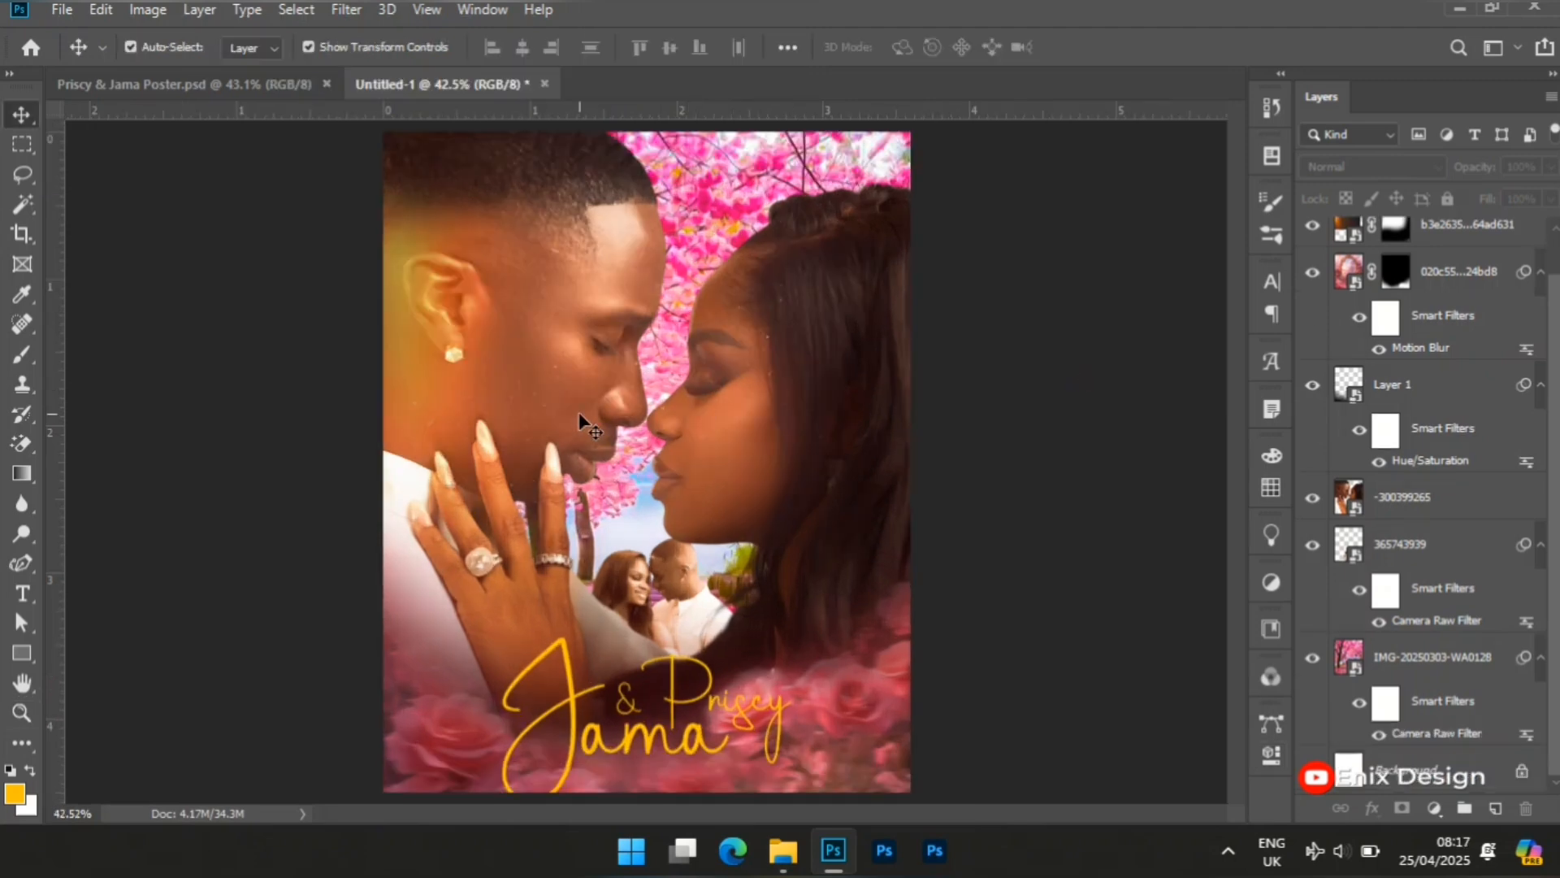
{"action": "right_click", "coordinate": [579, 413]}
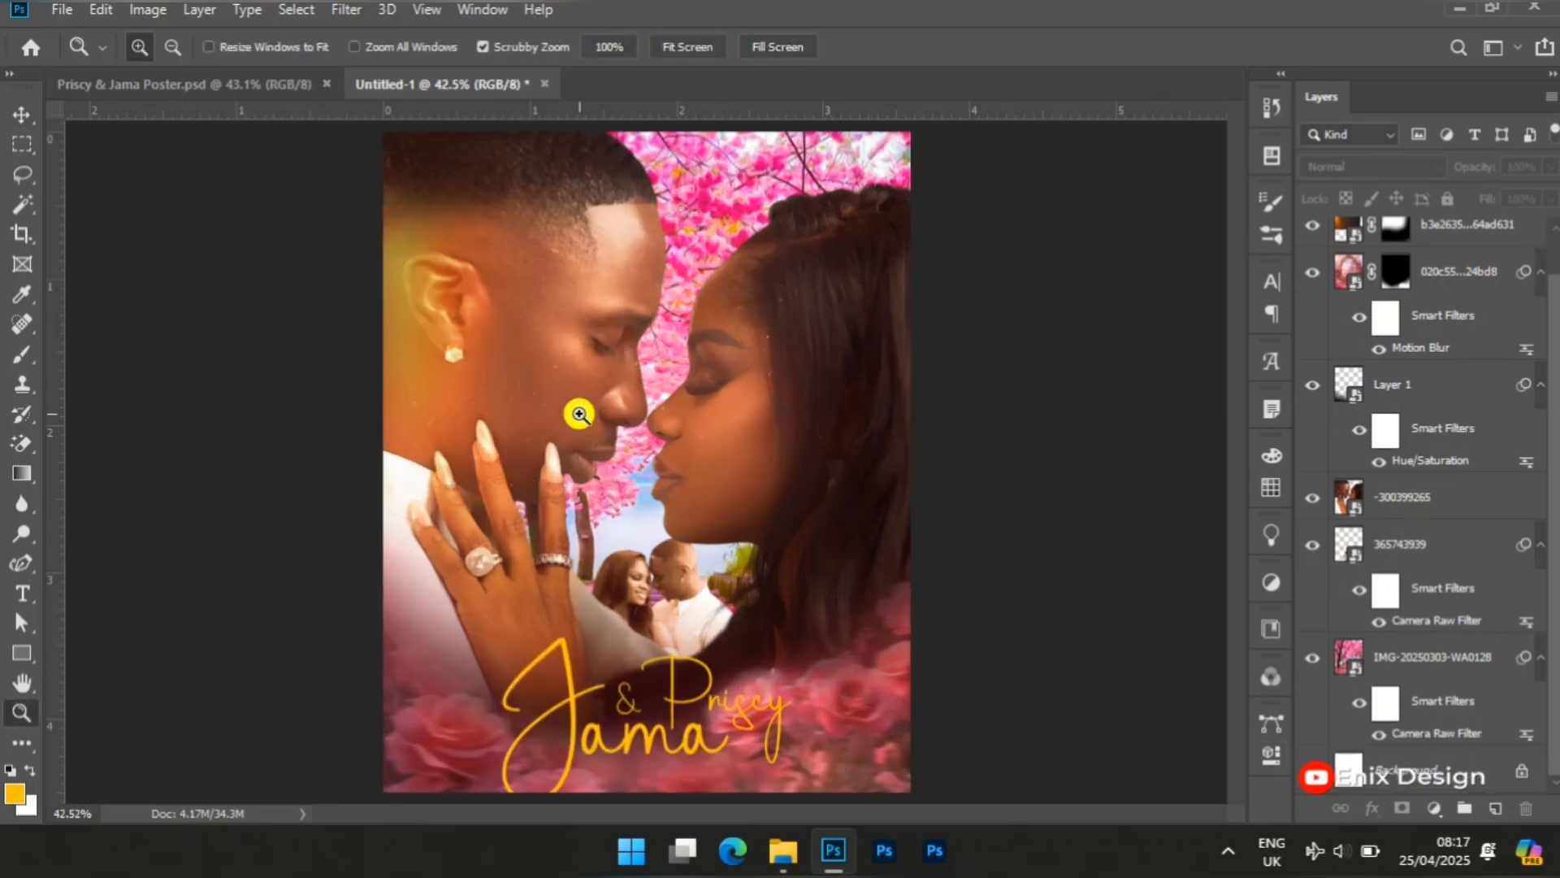
{"action": "left_click", "coordinate": [611, 428]}
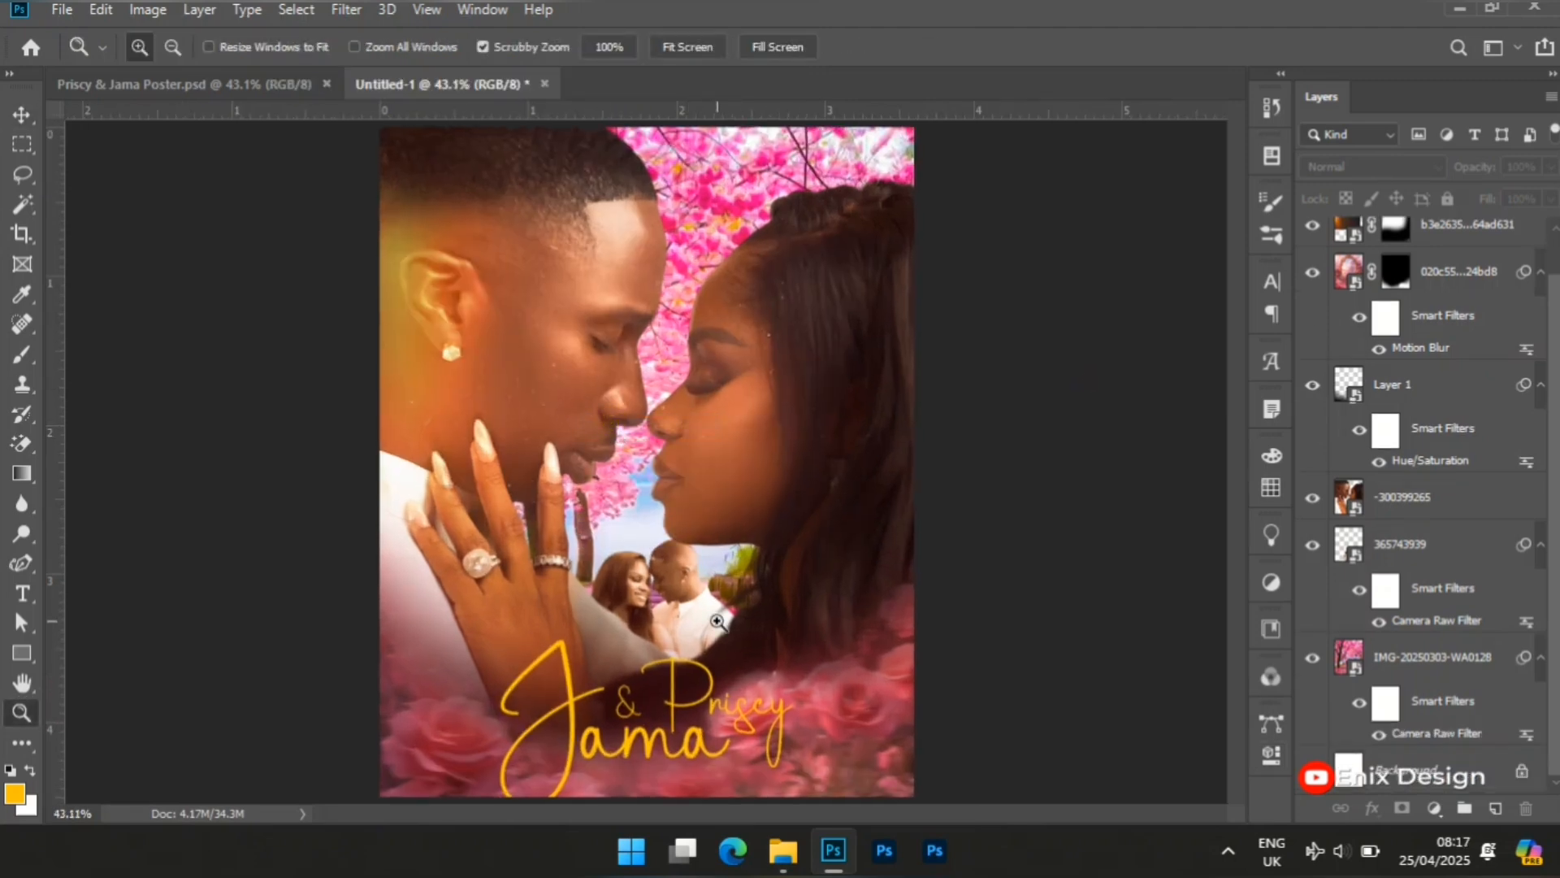
{"action": "key", "text": "v"}
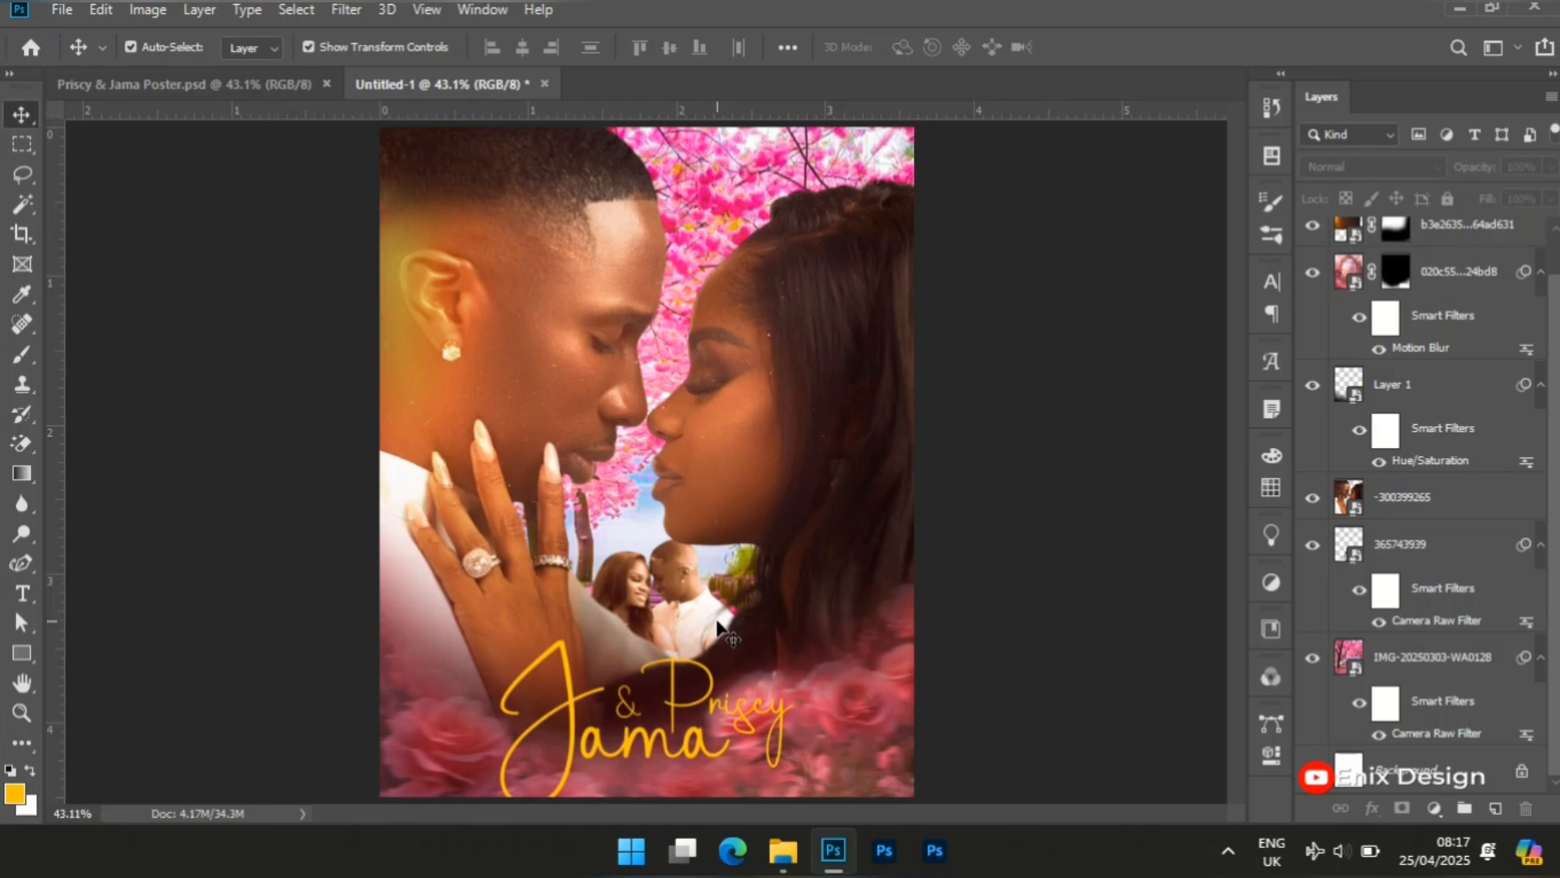
{"action": "key", "text": "z"}
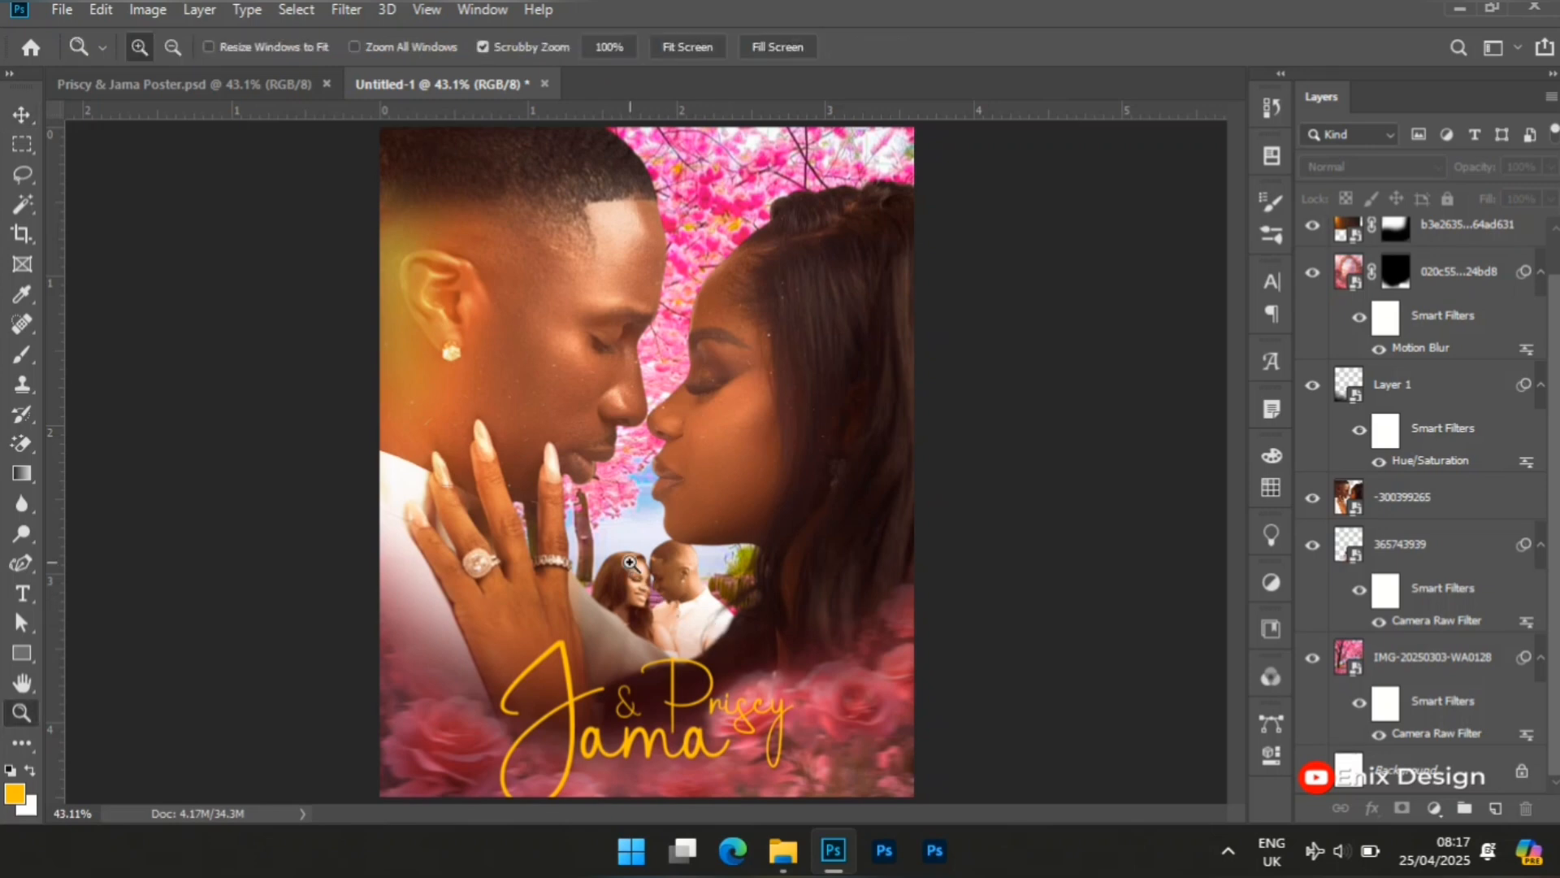
{"action": "left_click_drag", "start_coordinate": [630, 562], "coordinate": [645, 567]}
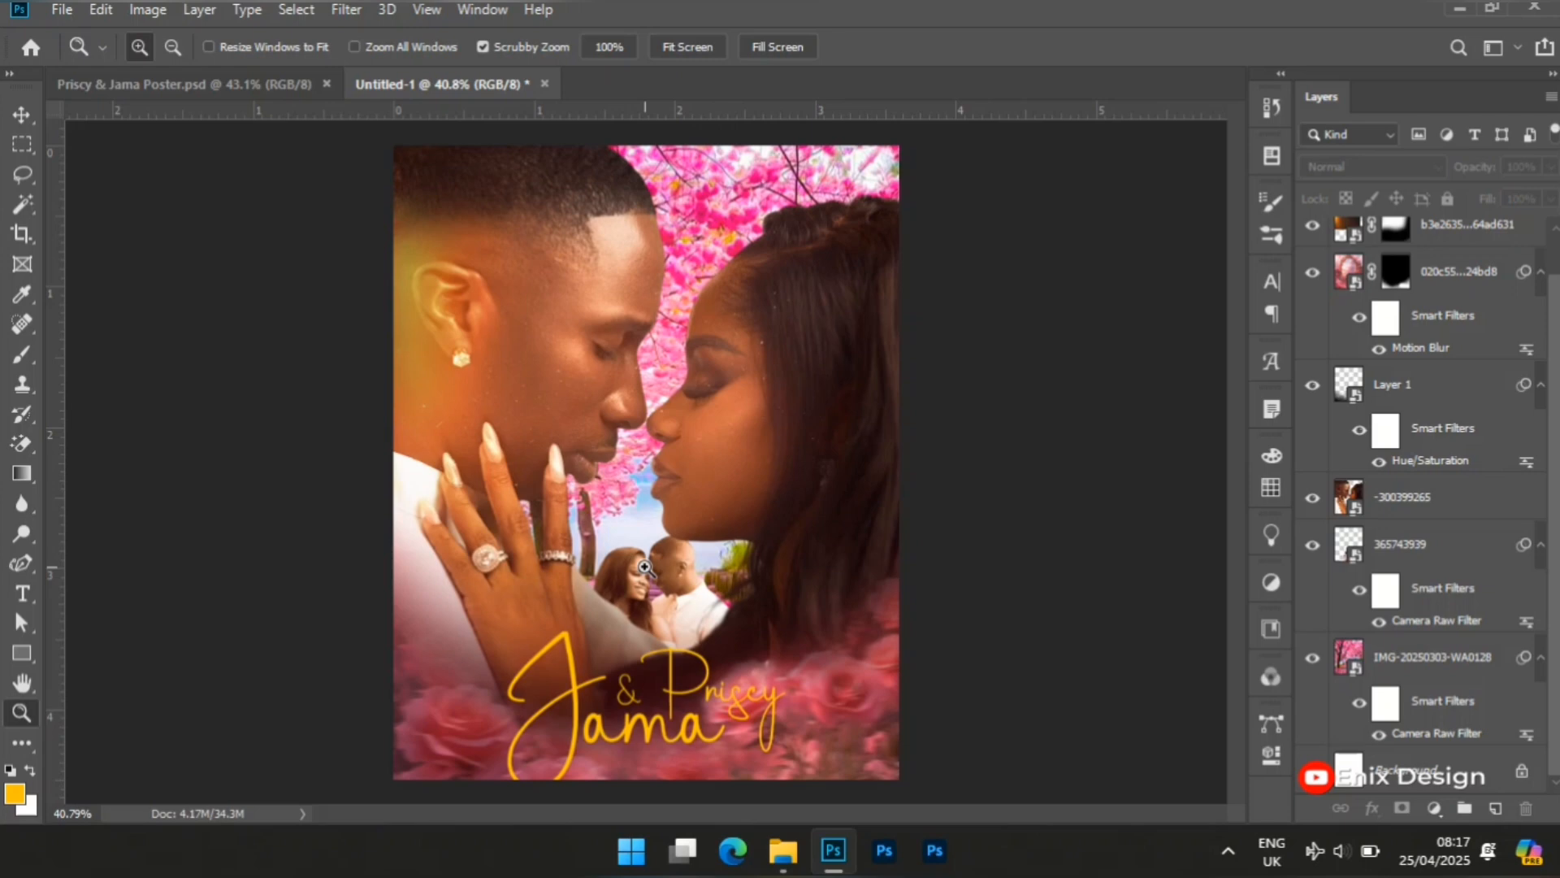
{"action": "key", "text": "v"}
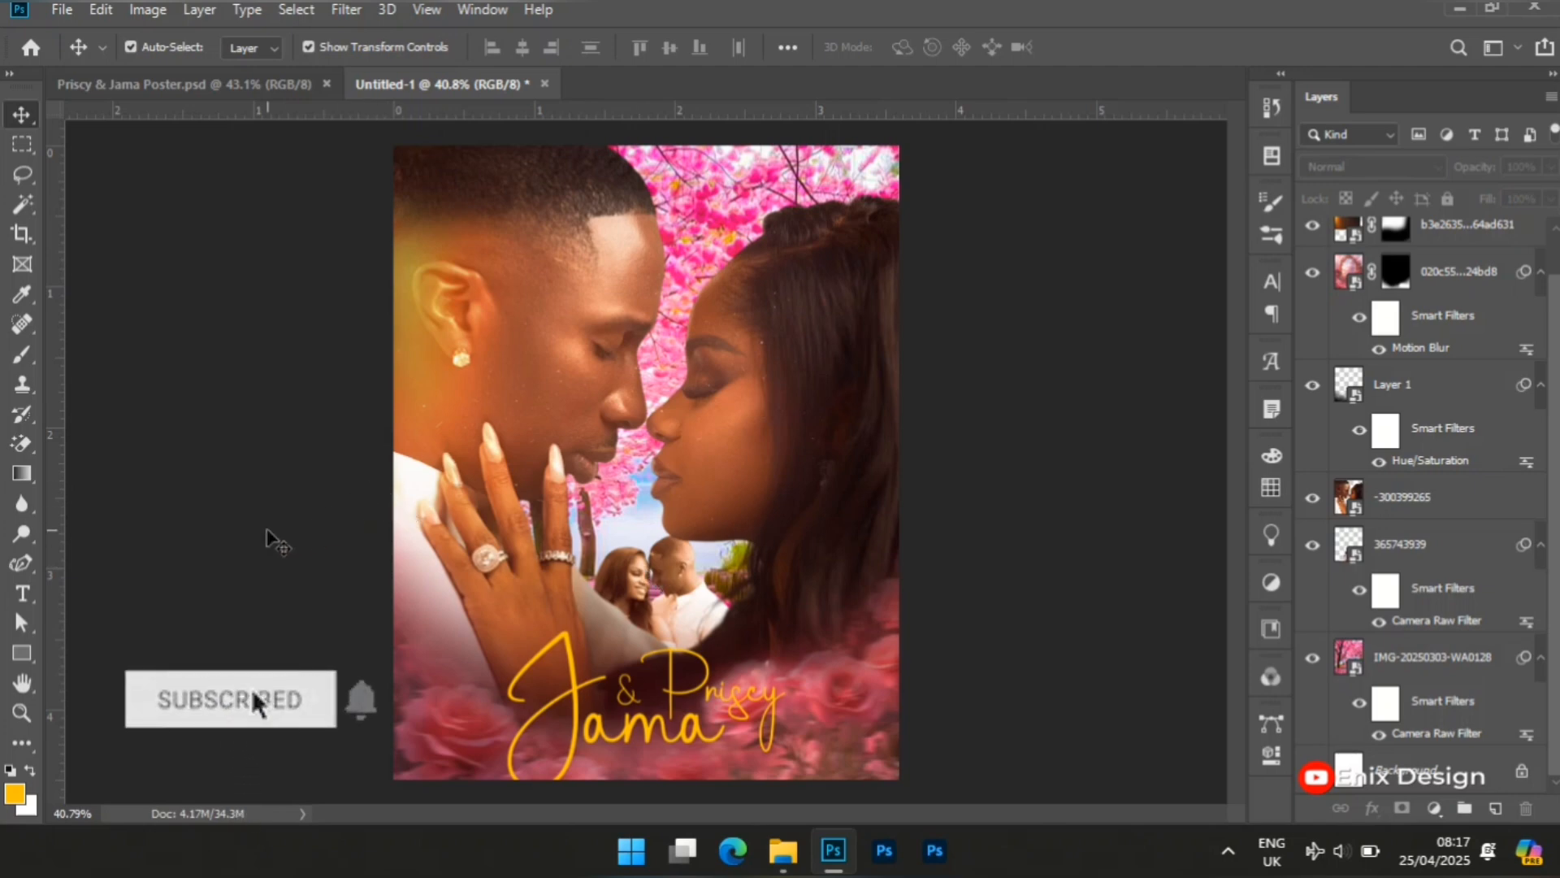
{"action": "left_click", "coordinate": [268, 530]}
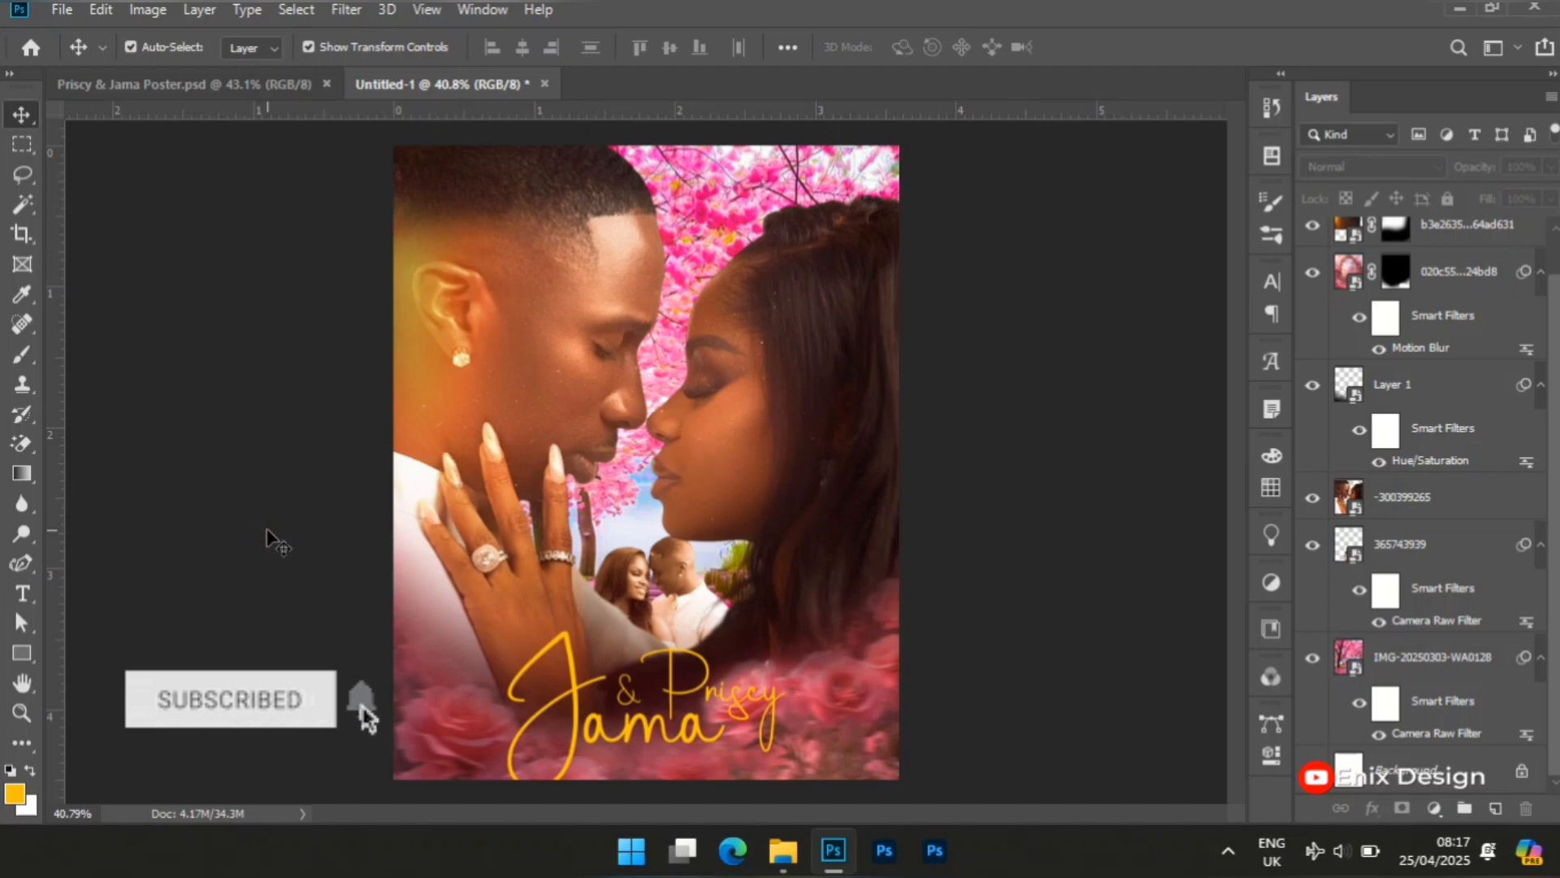